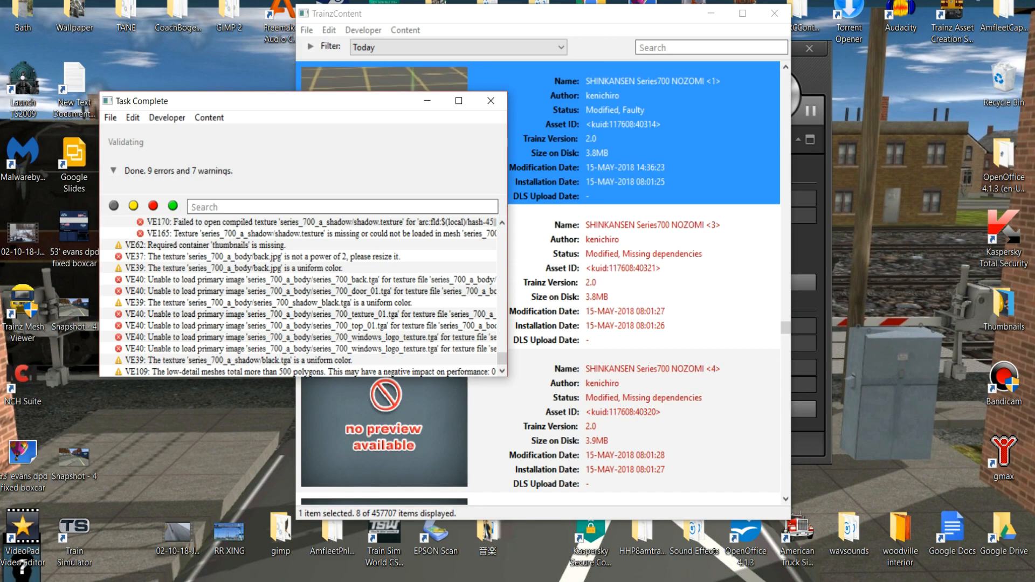
- Close the validation report and list the dependencies of SHINKANSEN Series700 NOZOMI <3>
{"action": "left_click", "coordinate": [491, 101]}
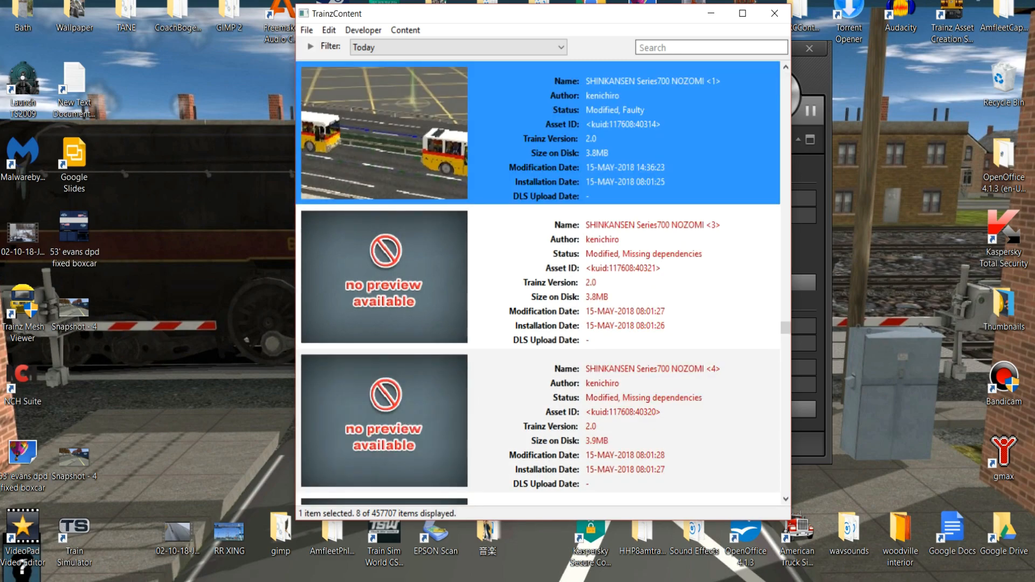
{"action": "left_click", "coordinate": [623, 269]}
{"action": "right_click", "coordinate": [625, 270]}
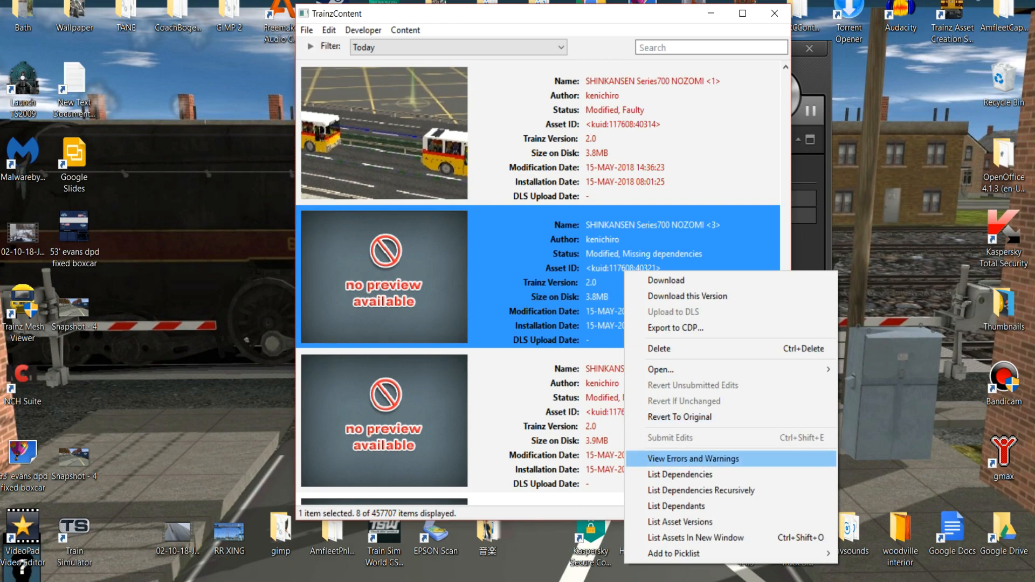
{"action": "left_click", "coordinate": [679, 474]}
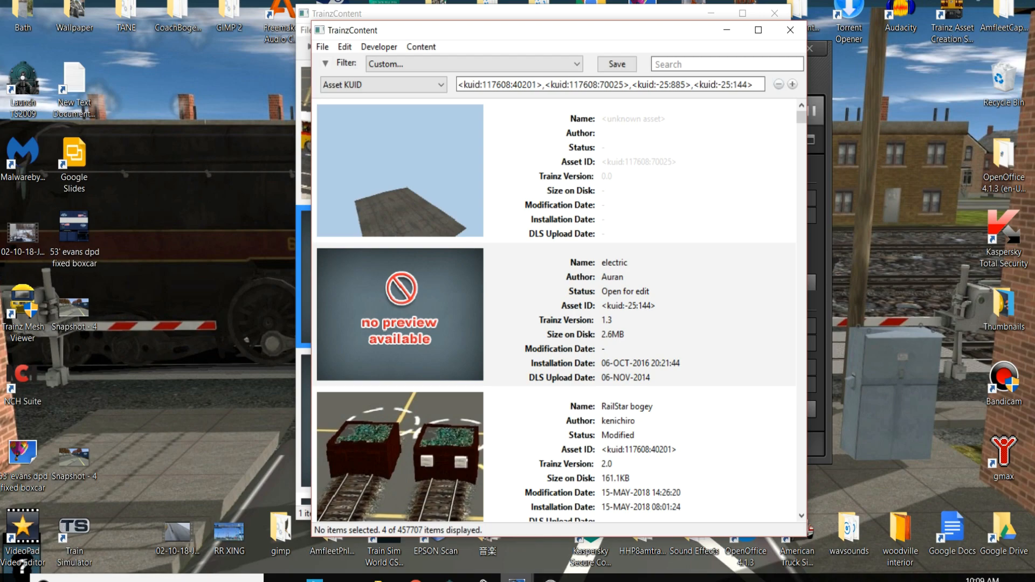
- Switch to Chrome and open the trainzkuidindex.com asset search page in a new tab
{"action": "mouse_move", "coordinate": [415, 579]}
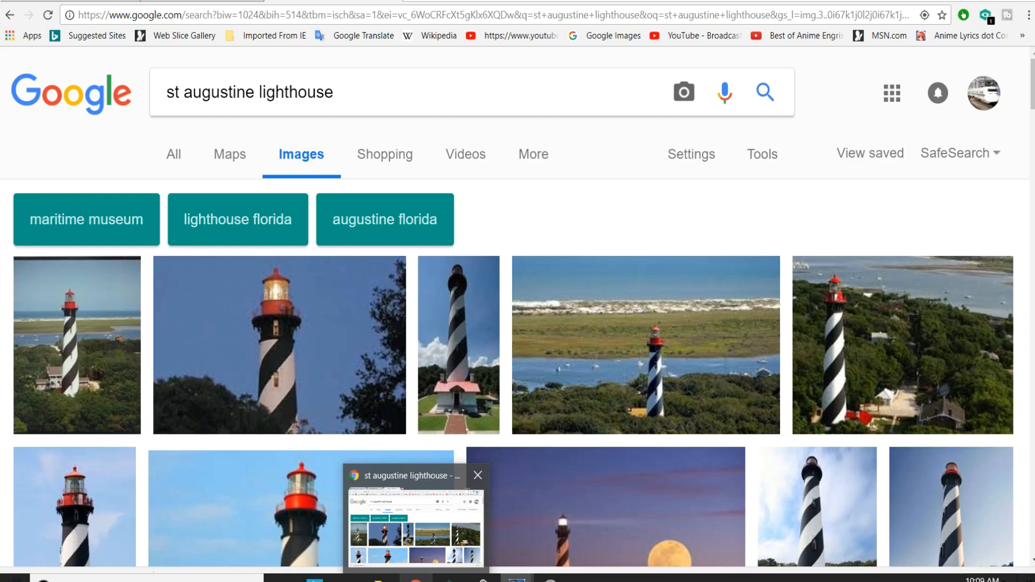
{"action": "left_click", "coordinate": [415, 526]}
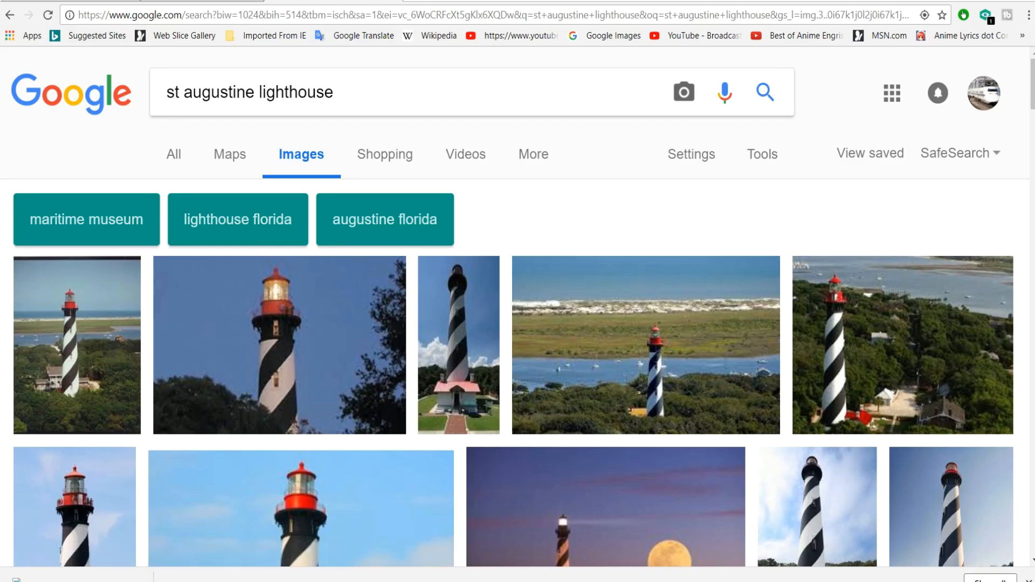
{"action": "key", "text": "ctrl+t"}
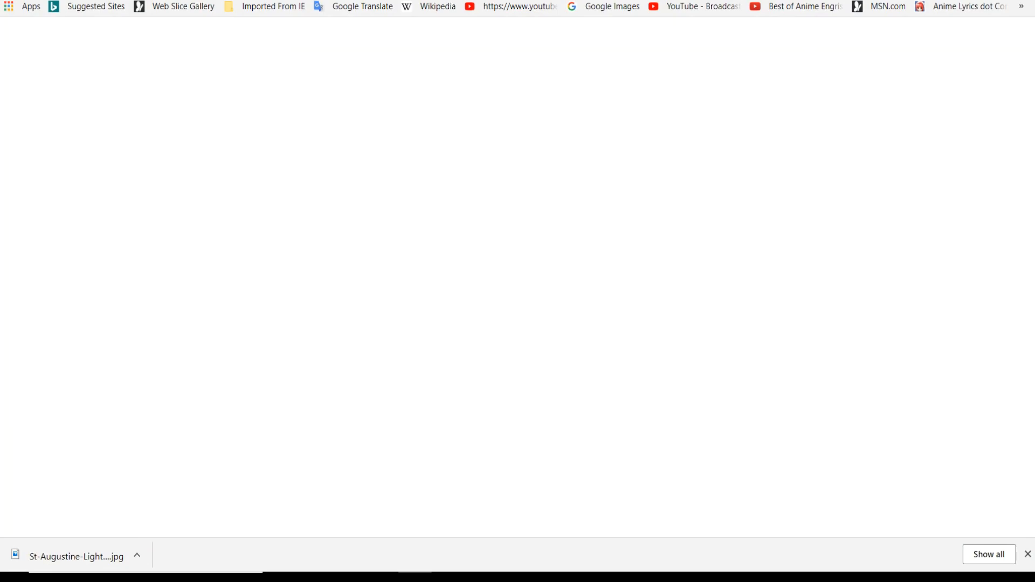
{"action": "type", "text": "t"}
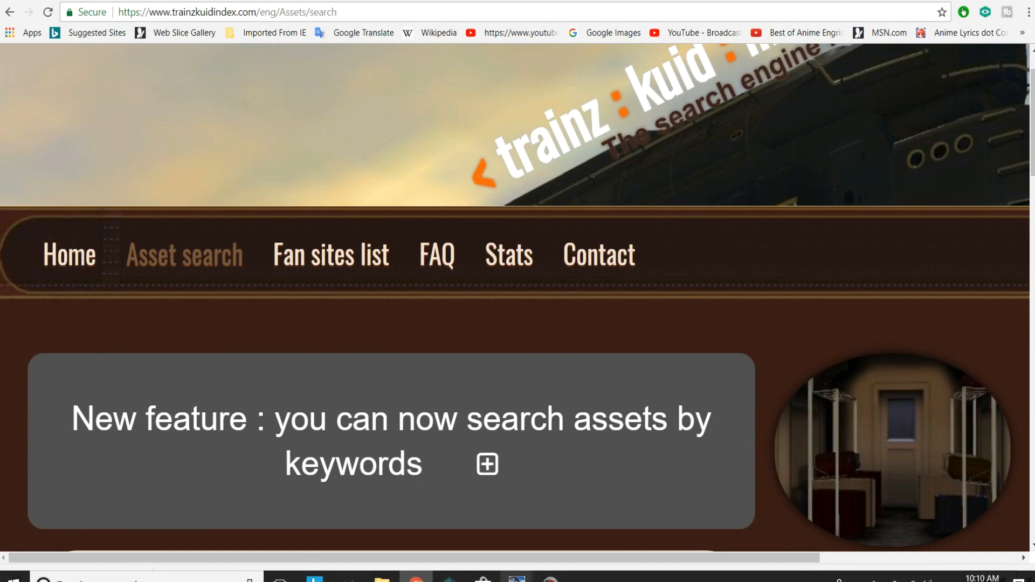
- Return to the TrainzContent dependency list and examine it for the unknown asset and its KUID
{"action": "mouse_move", "coordinate": [516, 577]}
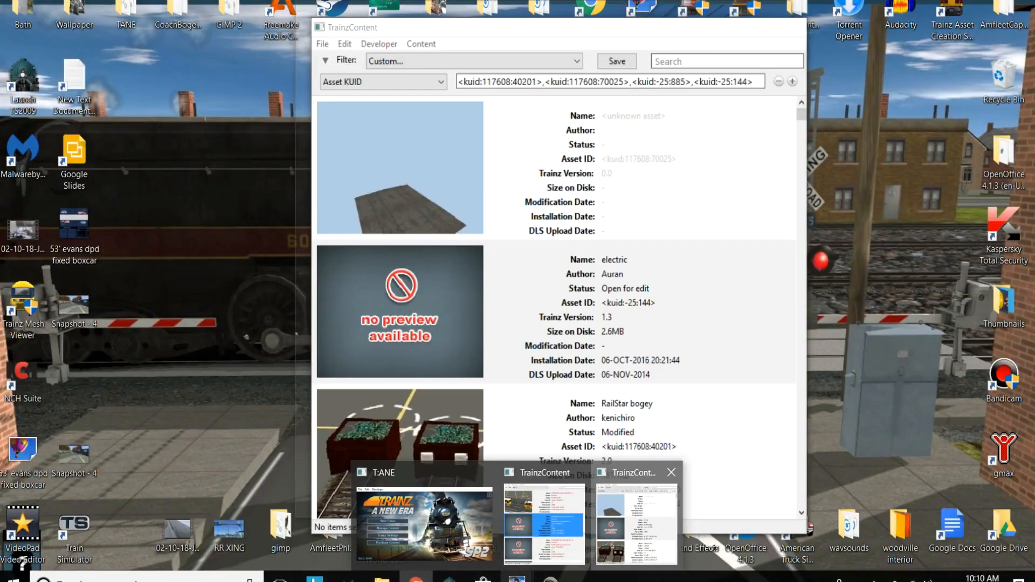
{"action": "left_click", "coordinate": [636, 523]}
{"action": "scroll", "coordinate": [555, 378], "scroll_direction": "down", "scroll_amount": 2}
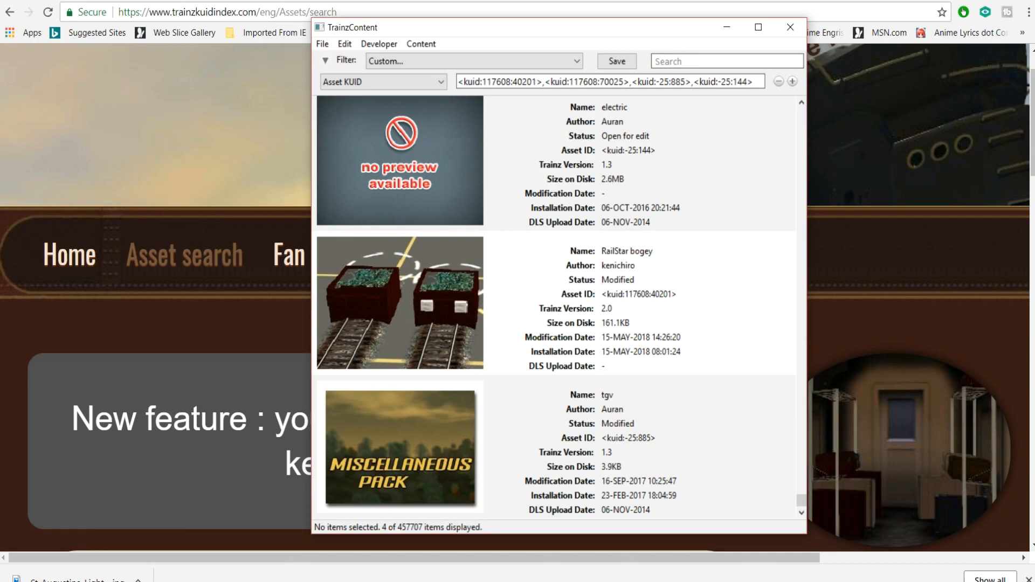
{"action": "scroll", "coordinate": [555, 308], "scroll_direction": "up", "scroll_amount": 2}
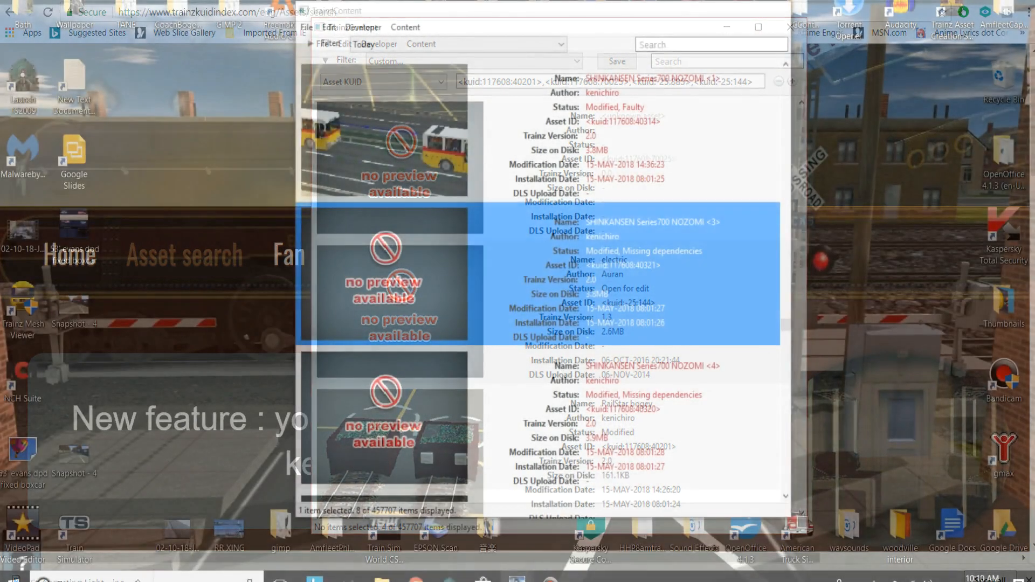
- Show the files of SHINKANSEN Series700 NOZOMI <3> in Explorer, open its config file and examine the bogey and pantograph entries
{"action": "right_click", "coordinate": [627, 261]}
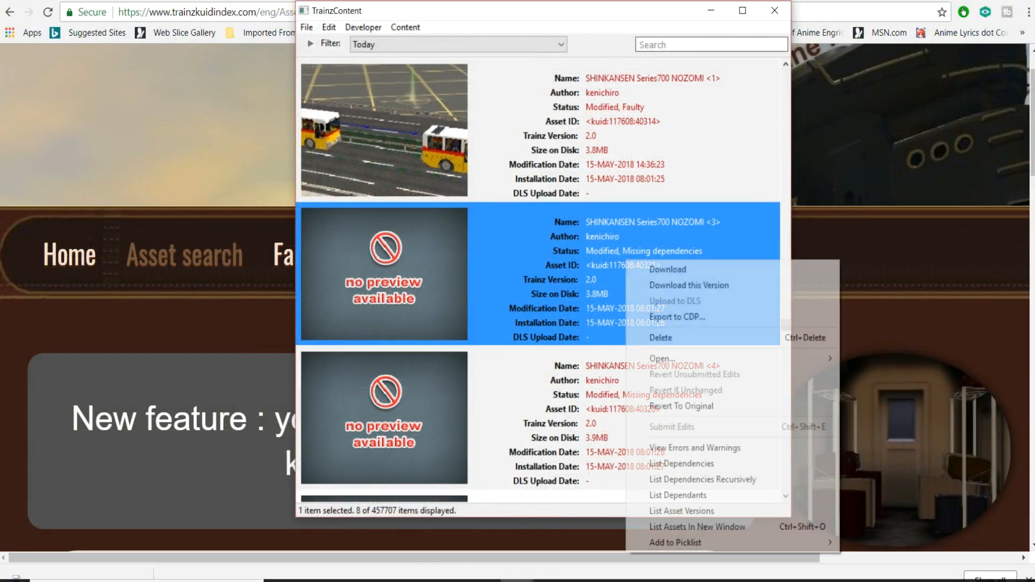
{"action": "mouse_move", "coordinate": [727, 359]}
{"action": "left_click", "coordinate": [889, 374]}
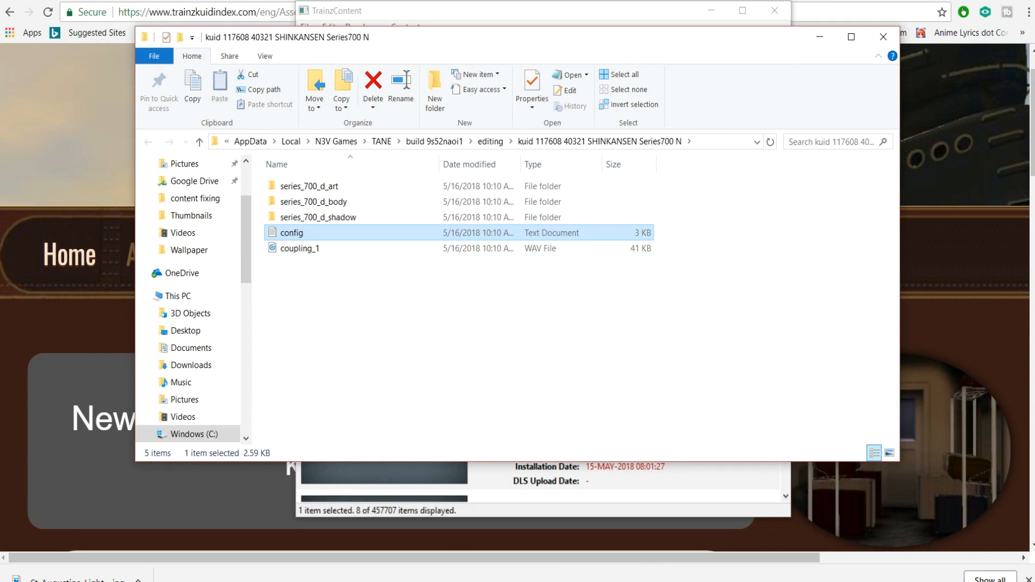
{"action": "key", "text": "Return"}
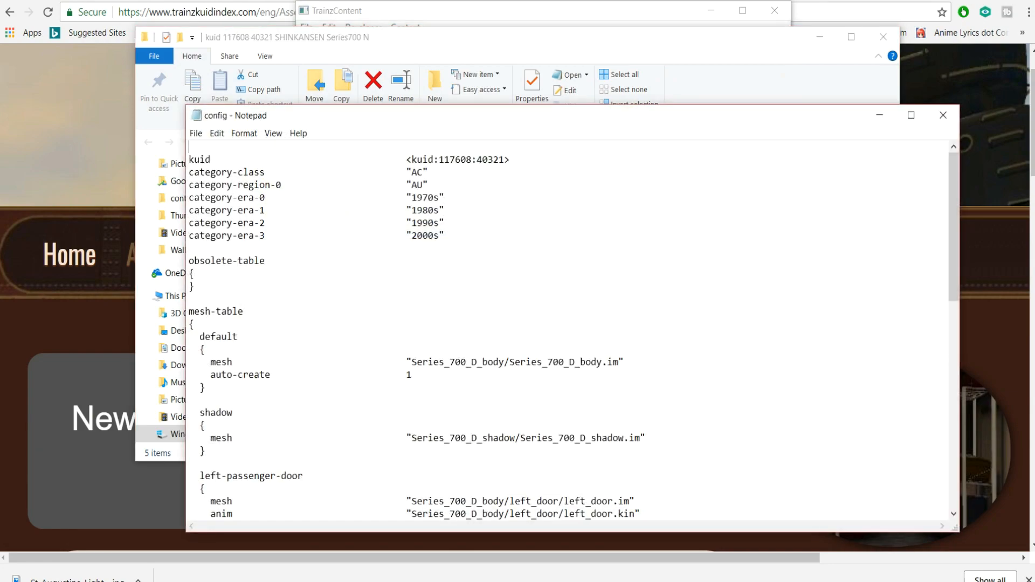
{"action": "scroll", "coordinate": [573, 332], "scroll_direction": "down", "scroll_amount": 2}
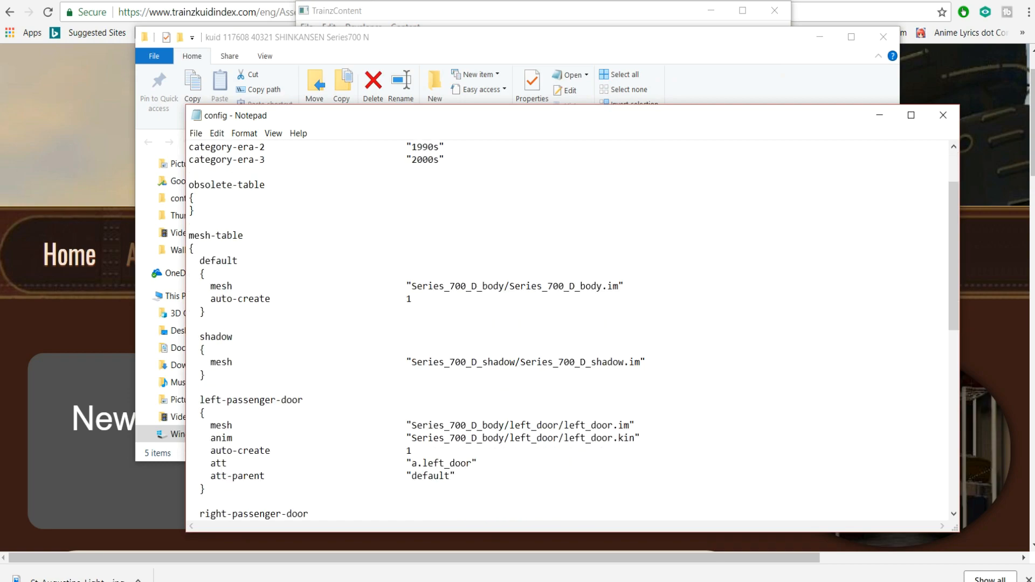
{"action": "scroll", "coordinate": [572, 332], "scroll_direction": "down", "scroll_amount": 1}
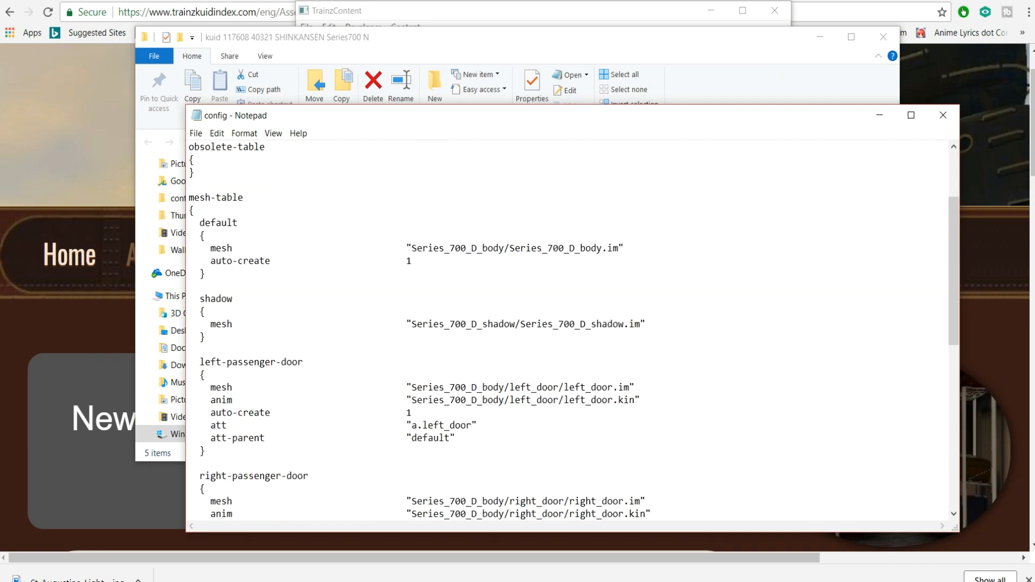
{"action": "scroll", "coordinate": [573, 331], "scroll_direction": "down", "scroll_amount": 7}
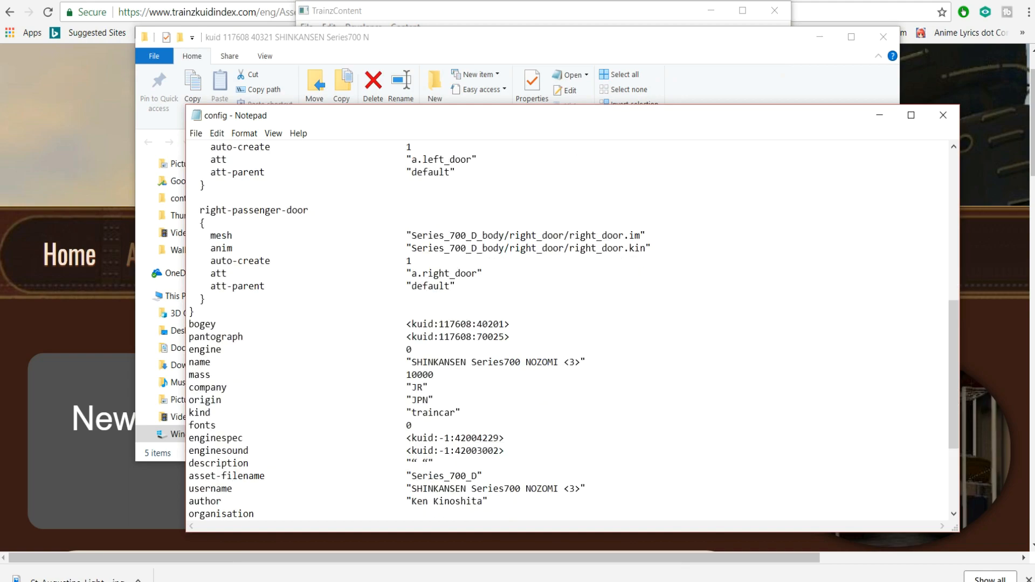
{"action": "scroll", "coordinate": [573, 331], "scroll_direction": "down", "scroll_amount": 1}
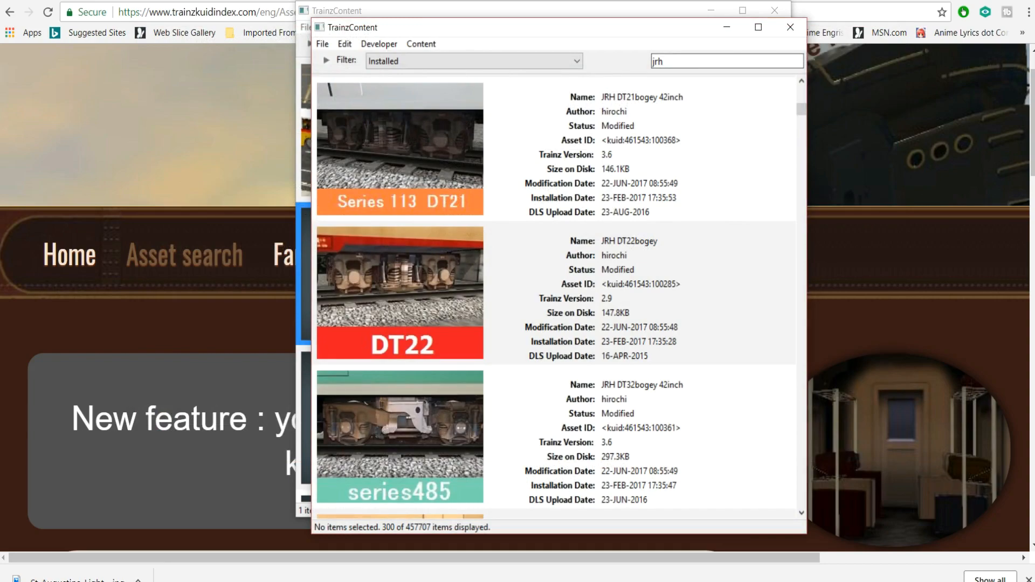
- Look through the installed assets matching "jrh" for a replacement for the missing dependency
{"action": "scroll", "coordinate": [554, 297], "scroll_direction": "down", "scroll_amount": 1}
{"action": "scroll", "coordinate": [554, 296], "scroll_direction": "up", "scroll_amount": 2}
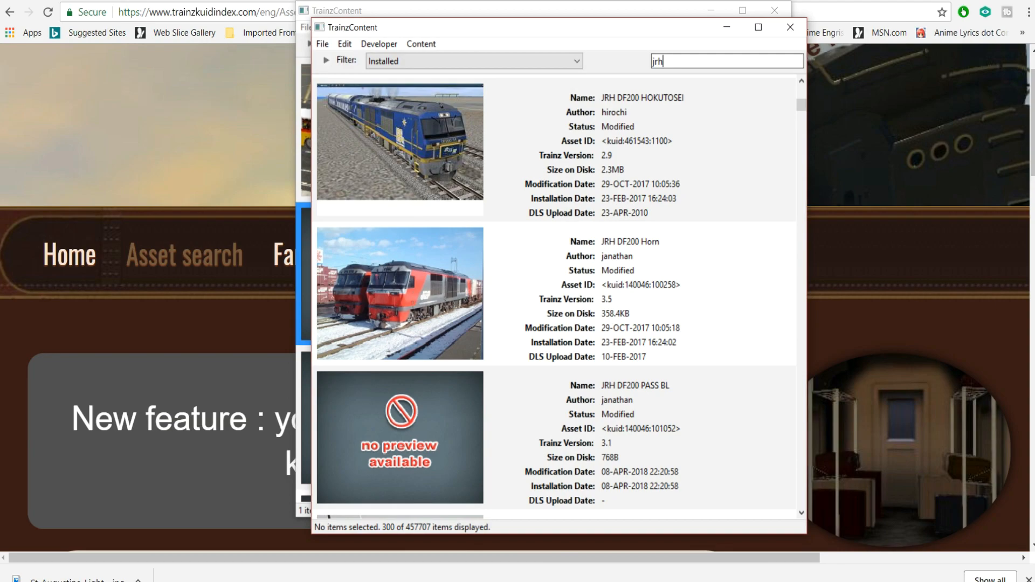
{"action": "scroll", "coordinate": [554, 297], "scroll_direction": "up", "scroll_amount": 1}
{"action": "scroll", "coordinate": [554, 296], "scroll_direction": "up", "scroll_amount": 2}
{"action": "scroll", "coordinate": [554, 297], "scroll_direction": "down", "scroll_amount": 1}
{"action": "scroll", "coordinate": [554, 297], "scroll_direction": "down", "scroll_amount": 5}
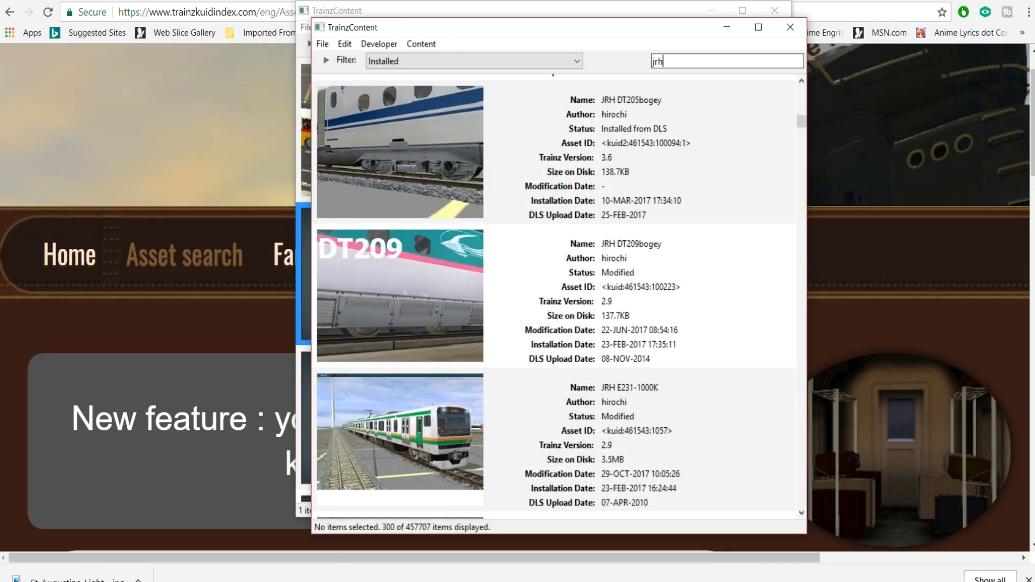
{"action": "scroll", "coordinate": [554, 296], "scroll_direction": "down", "scroll_amount": 3}
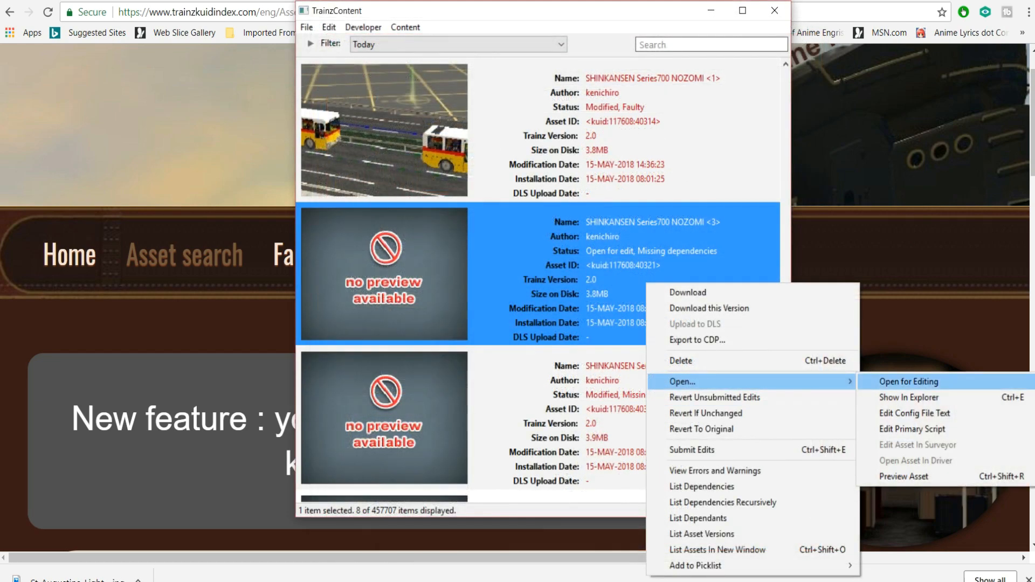
- Show the files of SHINKANSEN Series700 NOZOMI <3> in Explorer again and open the config file in Notepad
{"action": "left_click", "coordinate": [909, 397]}
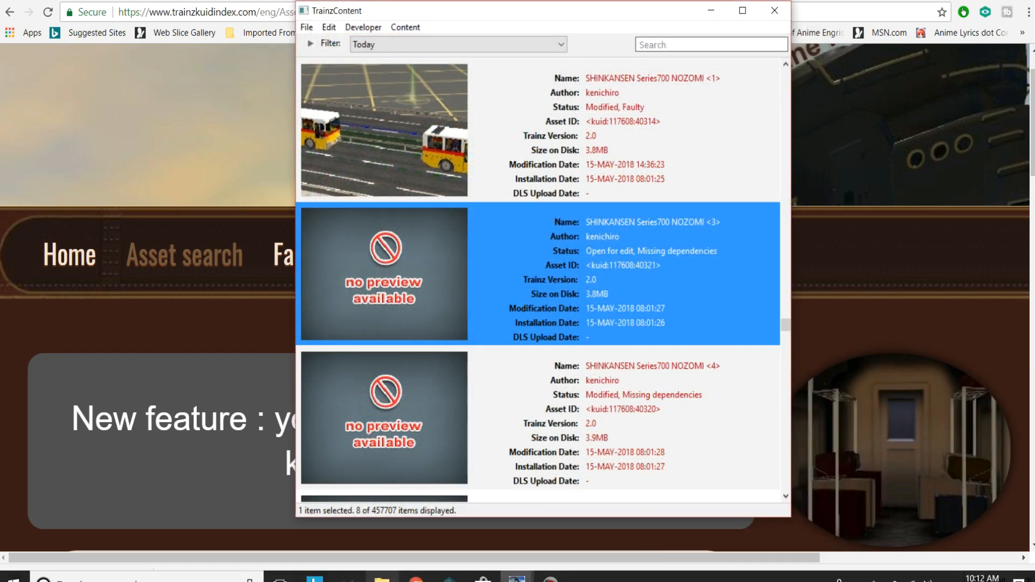
{"action": "right_click", "coordinate": [619, 263]}
{"action": "mouse_move", "coordinate": [701, 362]}
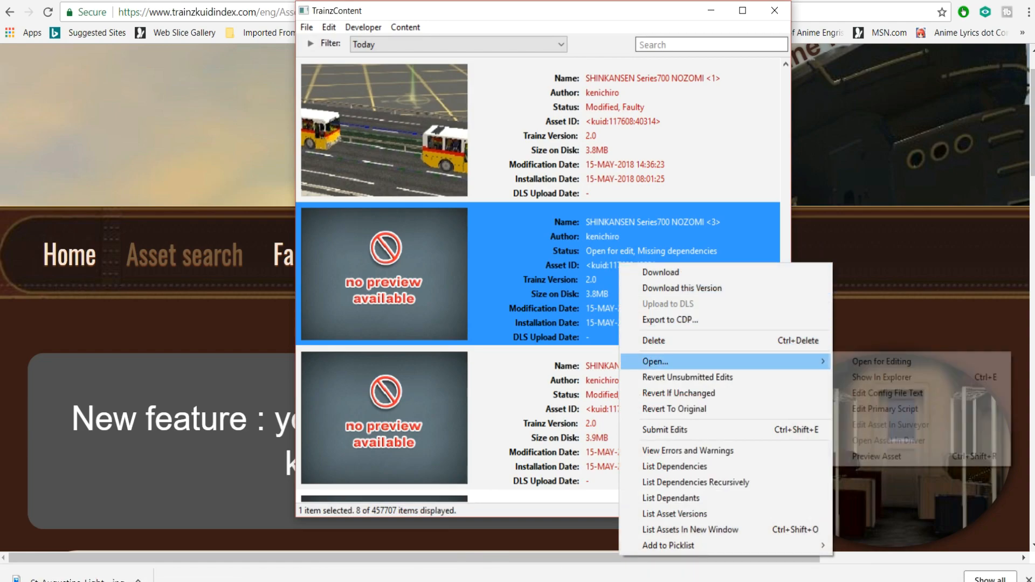
{"action": "left_click", "coordinate": [881, 377]}
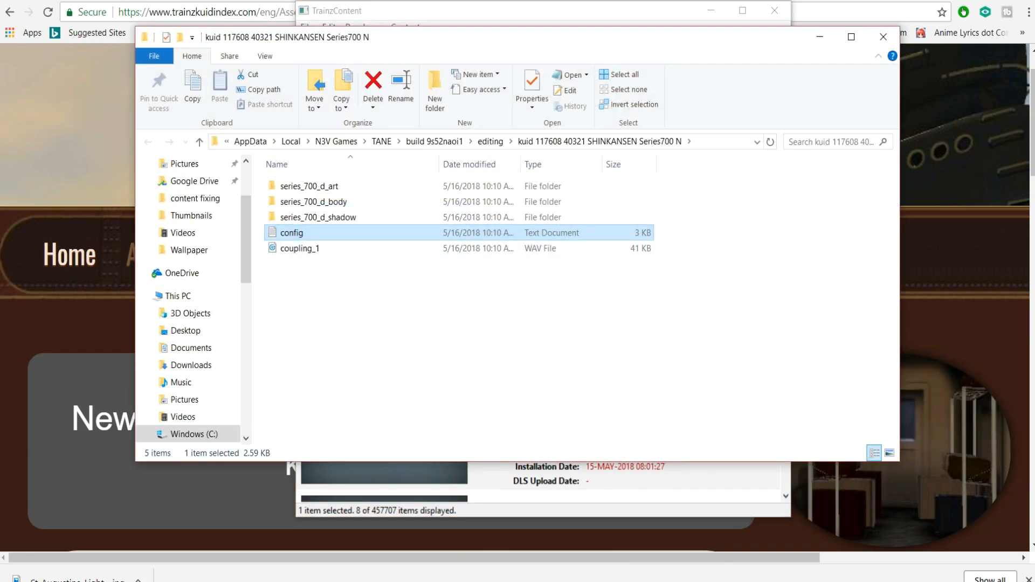
{"action": "key", "text": "Return"}
- Replace the pantograph entry's KUID in the config file with <kuid:461543:1136>
{"action": "scroll", "coordinate": [573, 331], "scroll_direction": "down", "scroll_amount": 8}
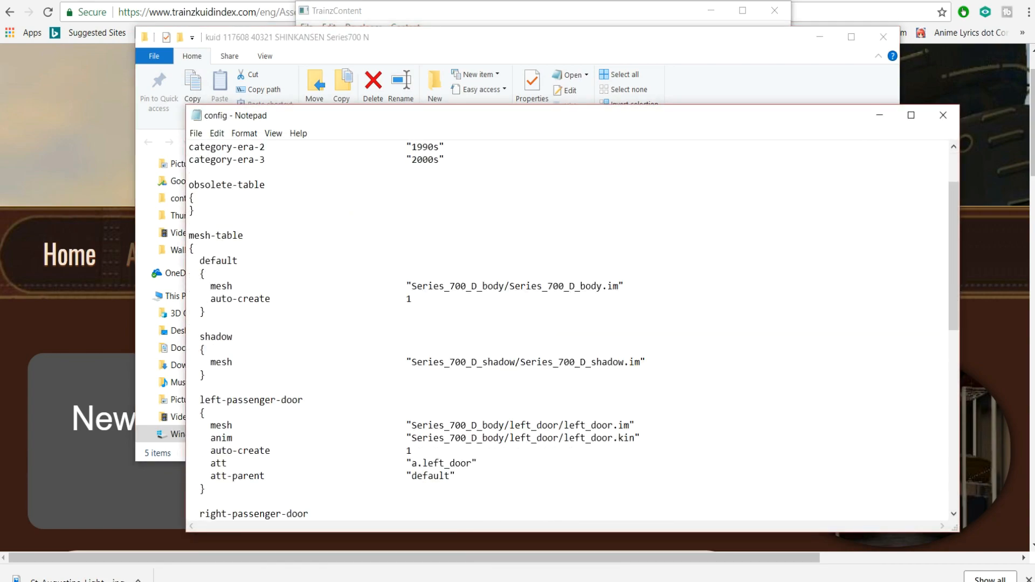
{"action": "scroll", "coordinate": [573, 331], "scroll_direction": "down", "scroll_amount": 2}
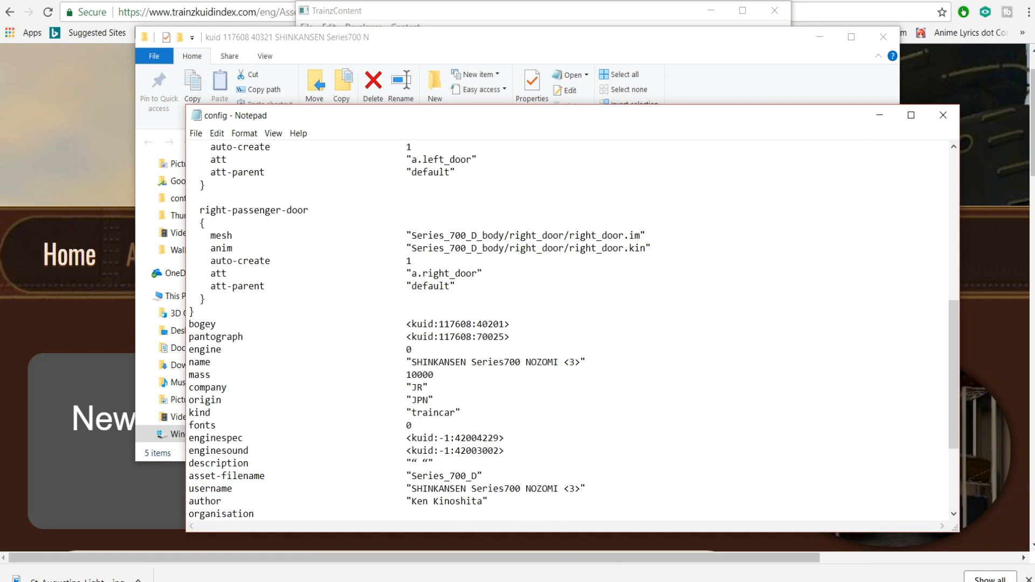
{"action": "left_click_drag", "start_coordinate": [472, 337], "coordinate": [438, 336]}
{"action": "type", "text": "461543"}
{"action": "key", "text": "shift+Down"}
{"action": "key", "text": "shift+Up"}
{"action": "key", "text": "shift+Left"}
{"action": "key", "text": "shift+Left"}
{"action": "key", "text": "shift+Left"}
{"action": "key", "text": "shift+Left"}
{"action": "key", "text": "shift+Left"}
{"action": "type", "text": "1136"}
{"action": "scroll", "coordinate": [573, 331], "scroll_direction": "down", "scroll_amount": 4}
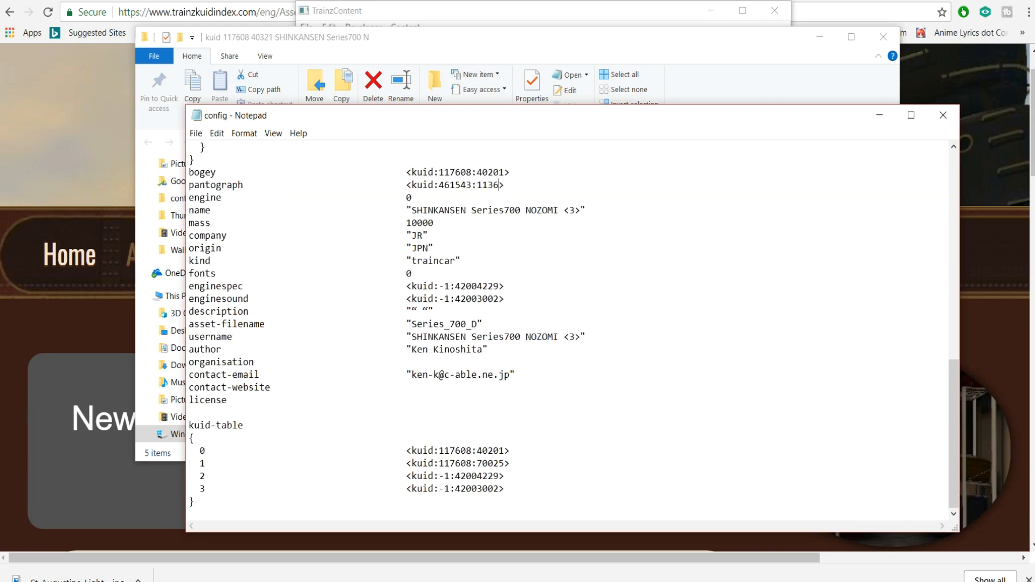
- Delete entry 1 from the kuid-table, then close the config file and the asset's folder
{"action": "left_click_drag", "start_coordinate": [510, 463], "coordinate": [189, 463]}
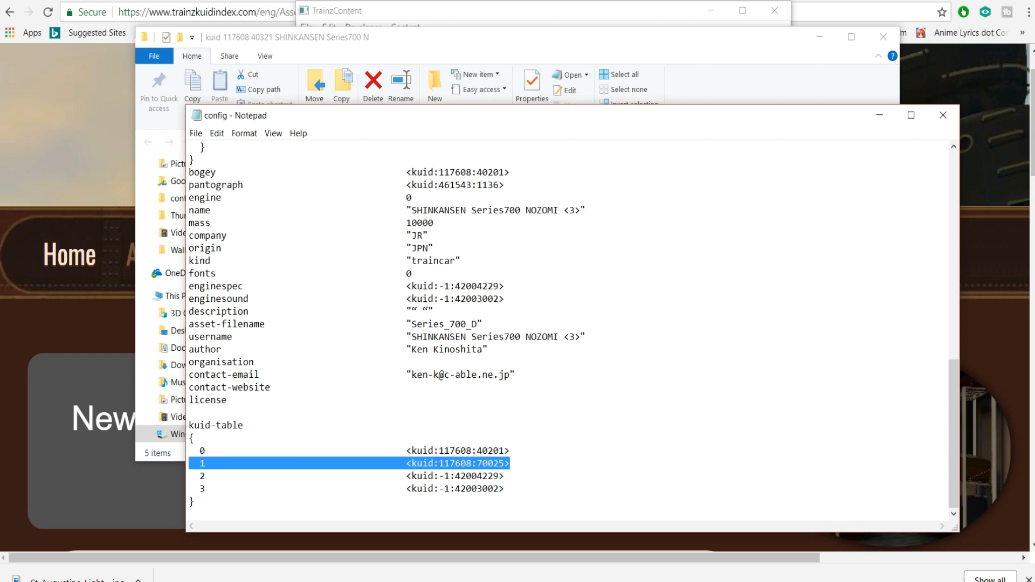
{"action": "key", "text": "Delete"}
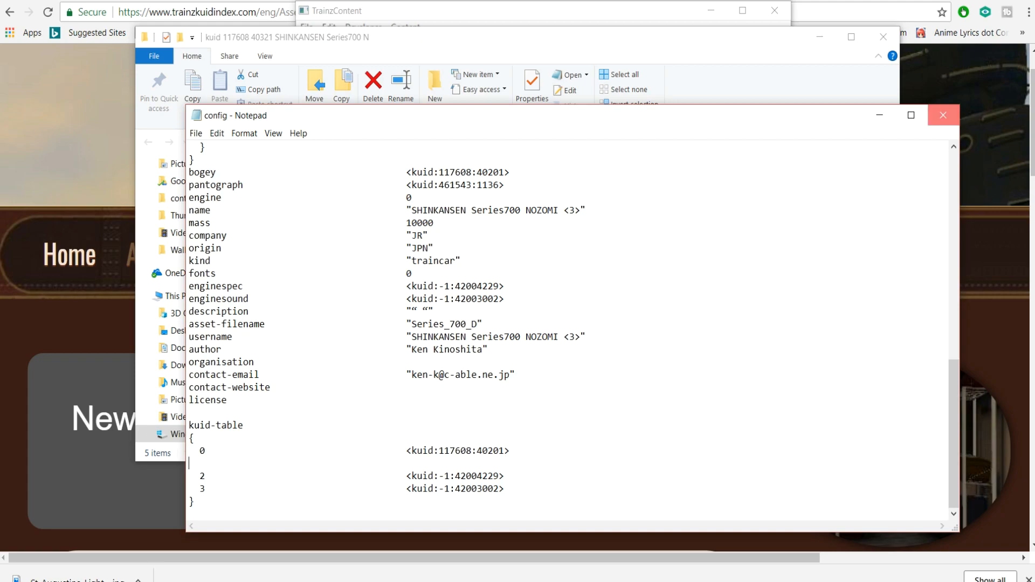
{"action": "left_click", "coordinate": [942, 115]}
{"action": "left_click", "coordinate": [883, 37]}
- Submit the edits of SHINKANSEN Series700 NOZOMI <3> and close the task report
{"action": "right_click", "coordinate": [649, 278]}
{"action": "left_click", "coordinate": [695, 444]}
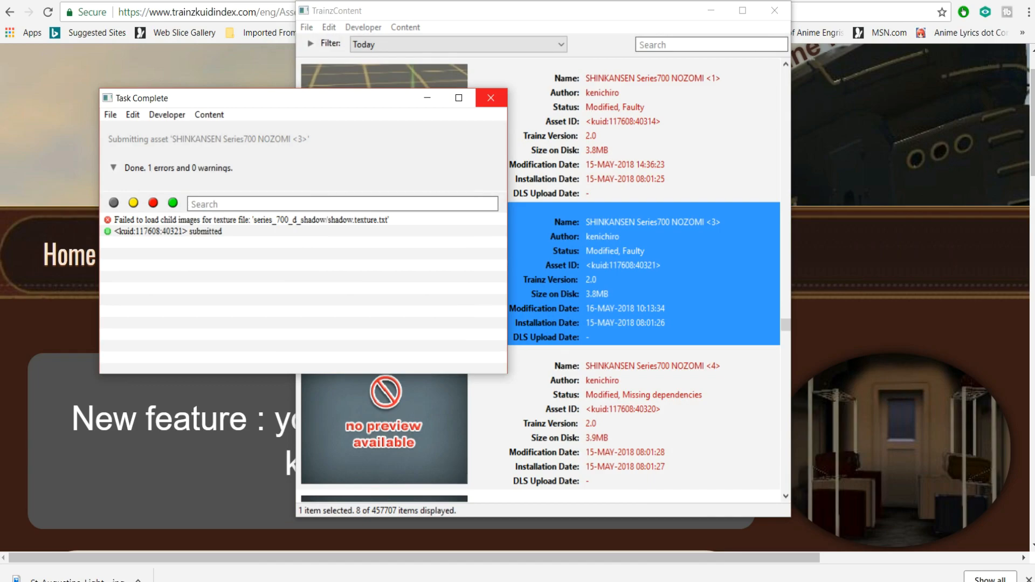
{"action": "left_click", "coordinate": [490, 97]}
- Show the files of SHINKANSEN Series700 NOZOMI <3> in Explorer and go to the series_700_d_shadow folder
{"action": "right_click", "coordinate": [638, 296]}
{"action": "mouse_move", "coordinate": [674, 395]}
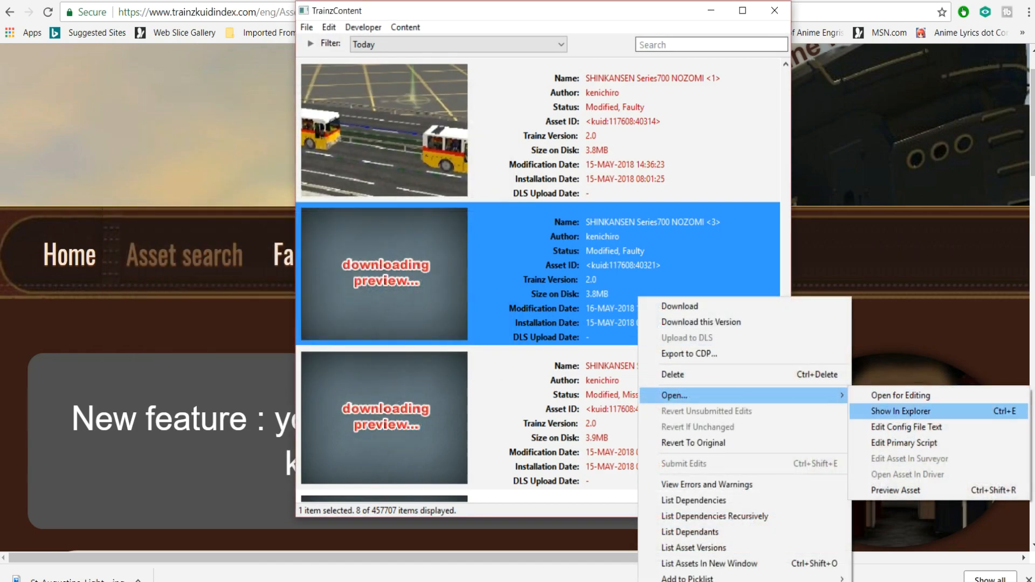
{"action": "left_click", "coordinate": [900, 410]}
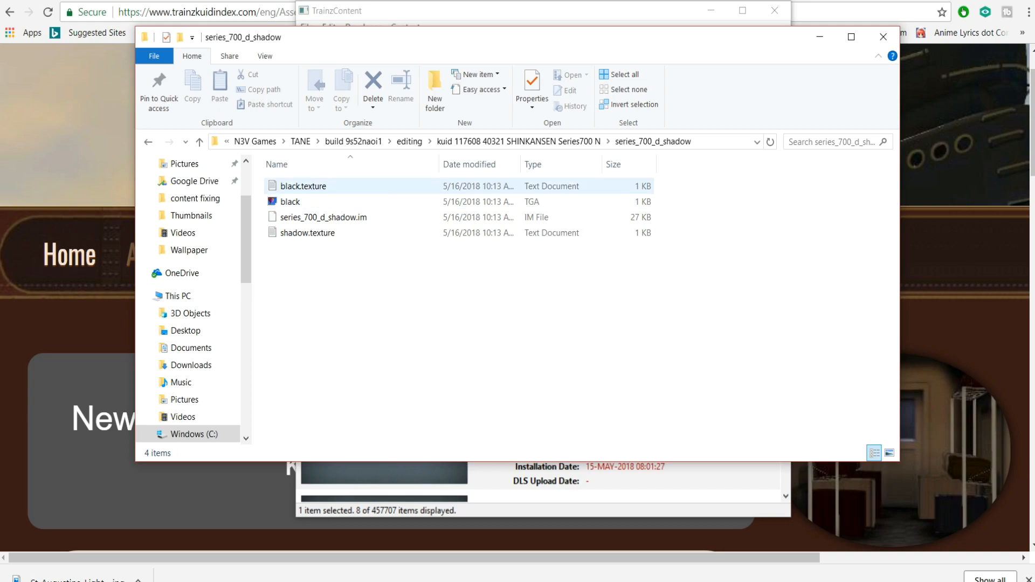
- Copy the black TGA file in the series_700_d_shadow folder
{"action": "left_click", "coordinate": [287, 202]}
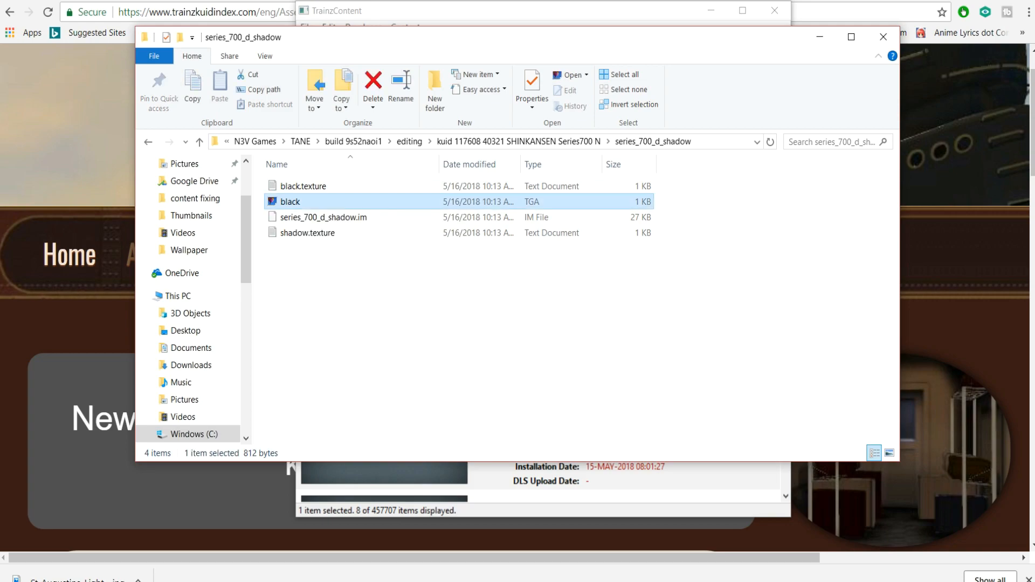
{"action": "right_click", "coordinate": [286, 201]}
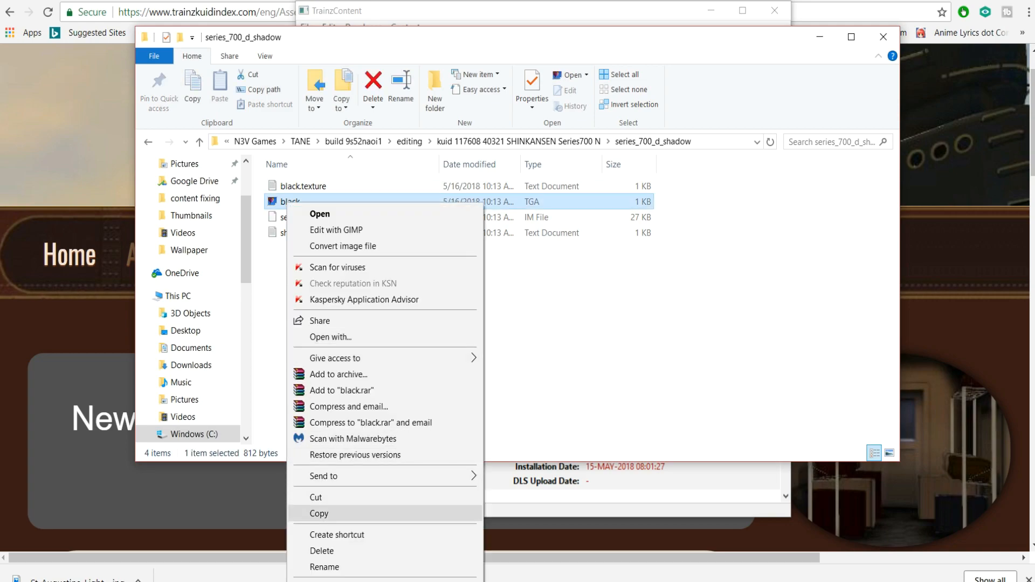
{"action": "left_click", "coordinate": [318, 511]}
{"action": "left_click", "coordinate": [365, 313]}
{"action": "right_click", "coordinate": [366, 313]}
{"action": "left_click", "coordinate": [388, 431]}
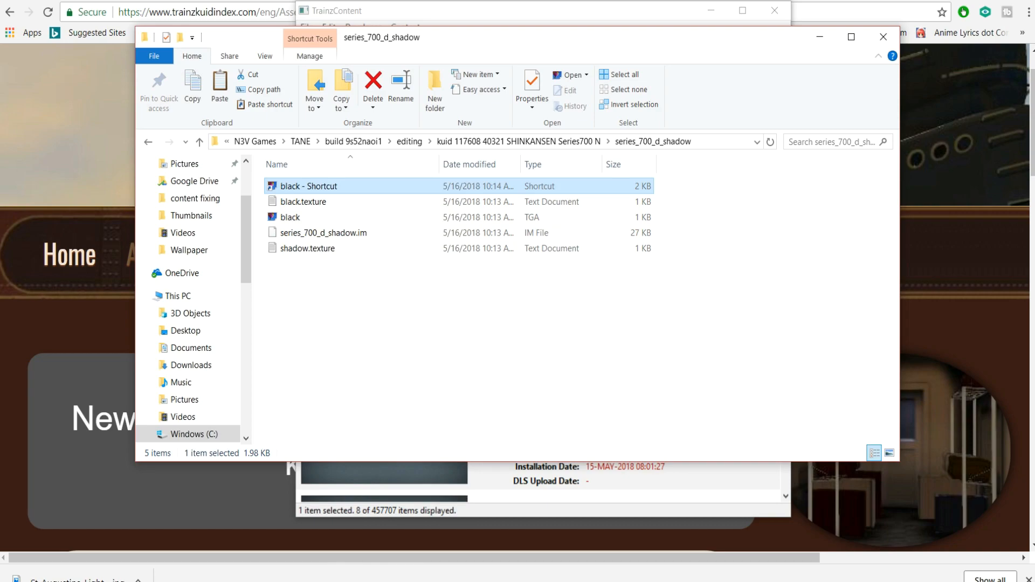
{"action": "key", "text": "F2"}
{"action": "type", "text": "shadow"}
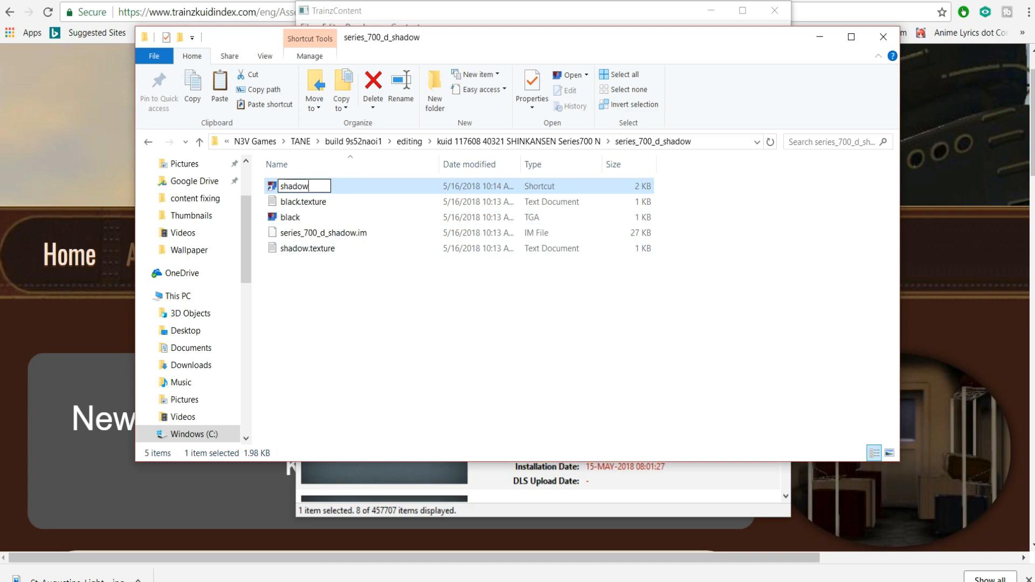
{"action": "left_click", "coordinate": [345, 294]}
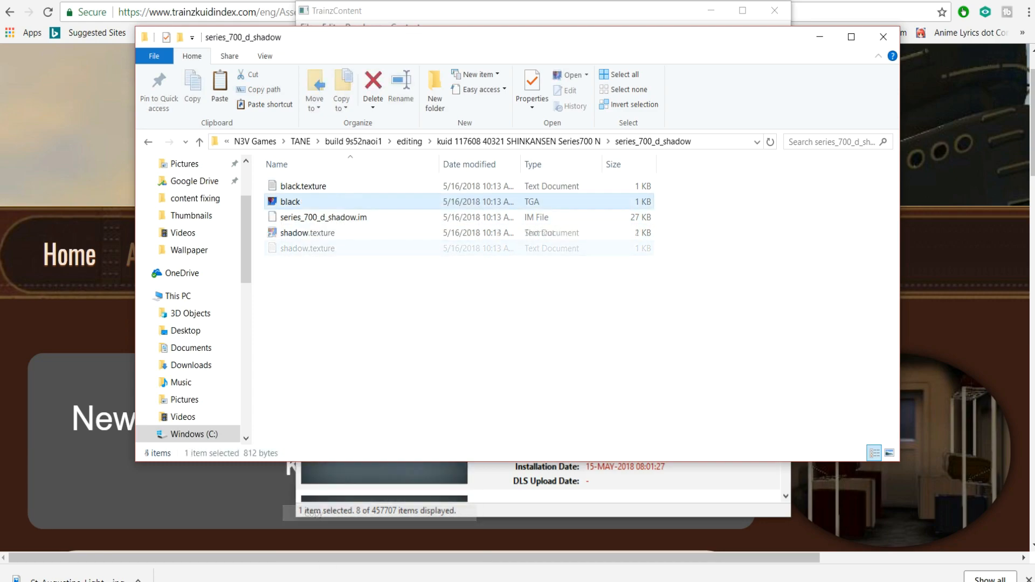
- Paste a duplicate of the black TGA file into series_700_d_shadow and rename it shadow
{"action": "right_click", "coordinate": [345, 275]}
{"action": "left_click", "coordinate": [377, 376]}
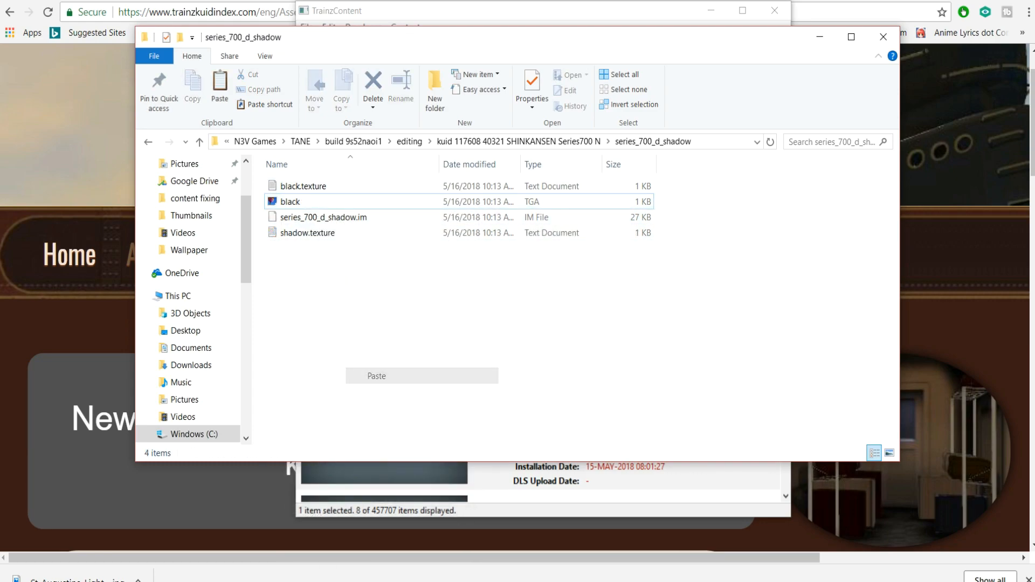
{"action": "key", "text": "F2"}
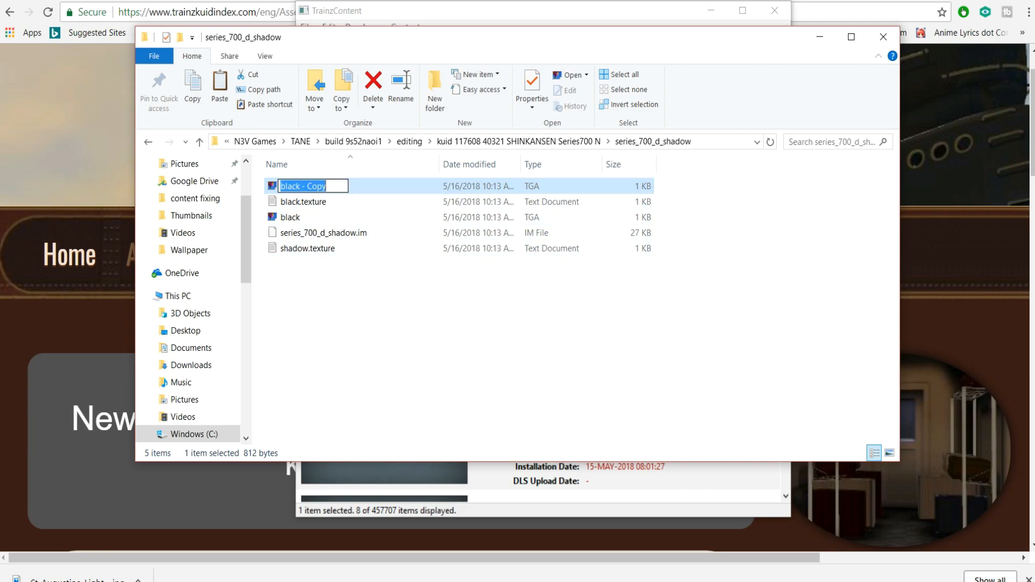
{"action": "type", "text": "shadow"}
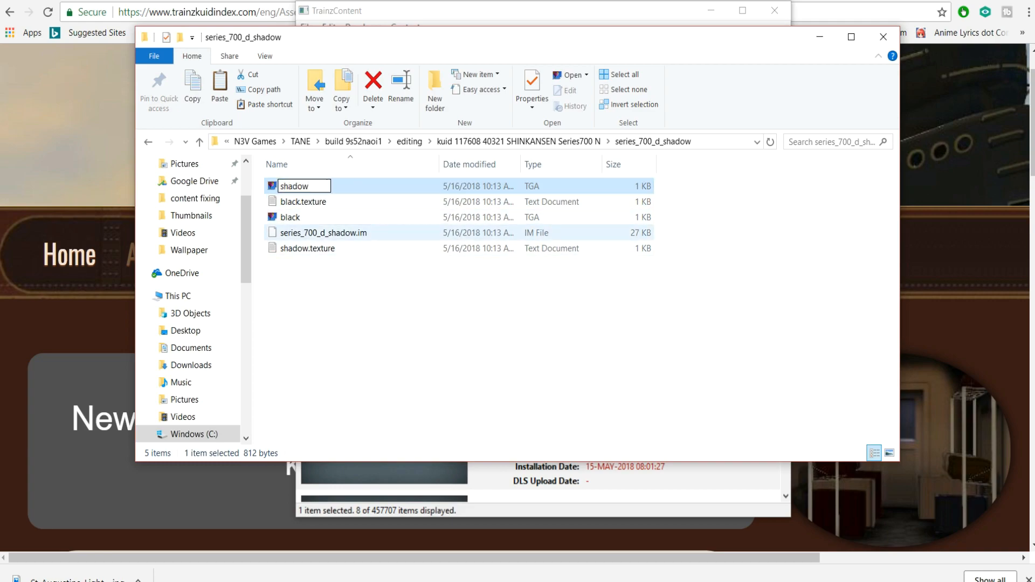
{"action": "key", "text": "Return"}
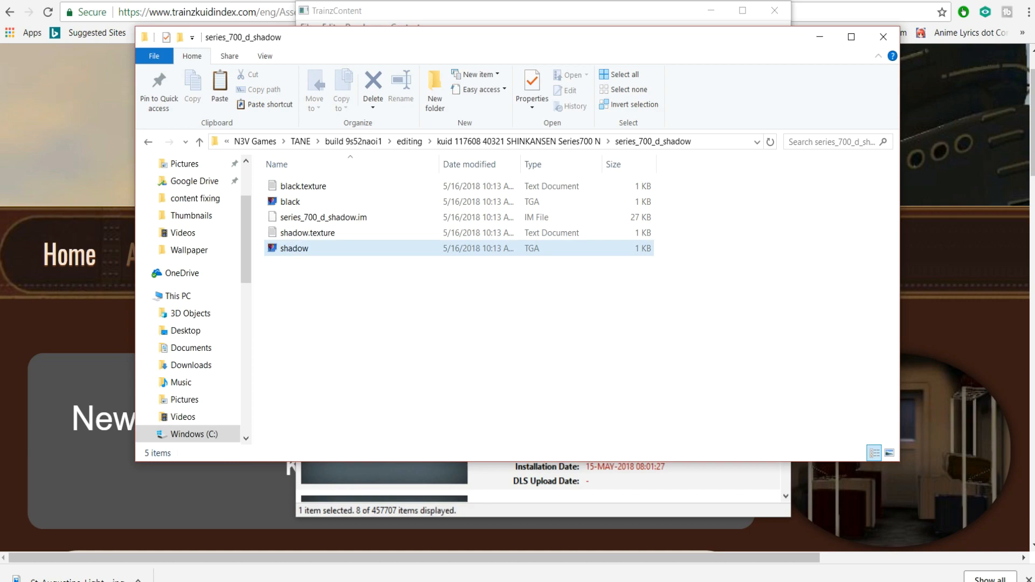
- Check the contents of shadow.texture, then submit the edits of SHINKANSEN Series700 NOZOMI <3>
{"action": "left_click", "coordinate": [308, 232]}
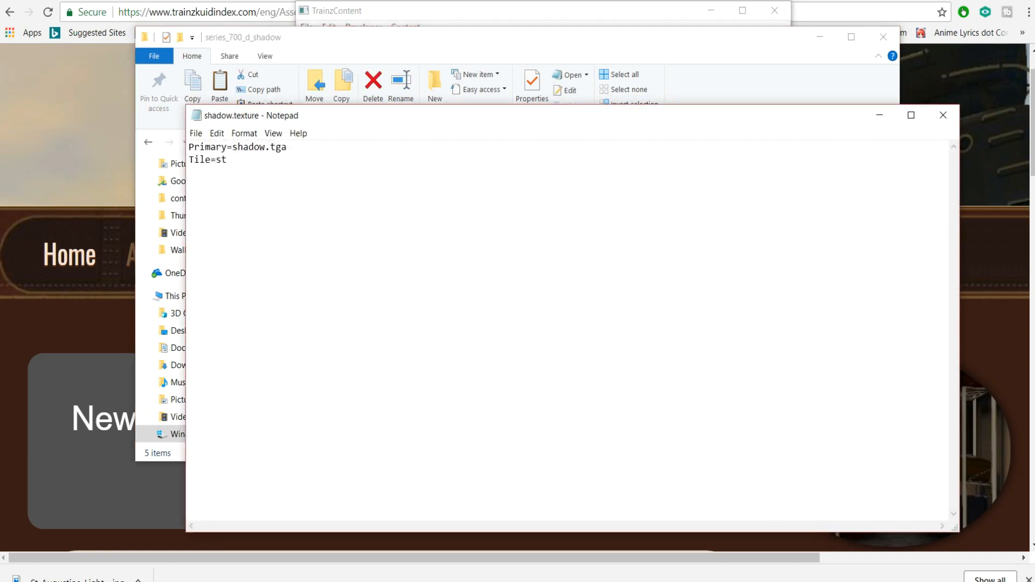
{"action": "left_click", "coordinate": [943, 115]}
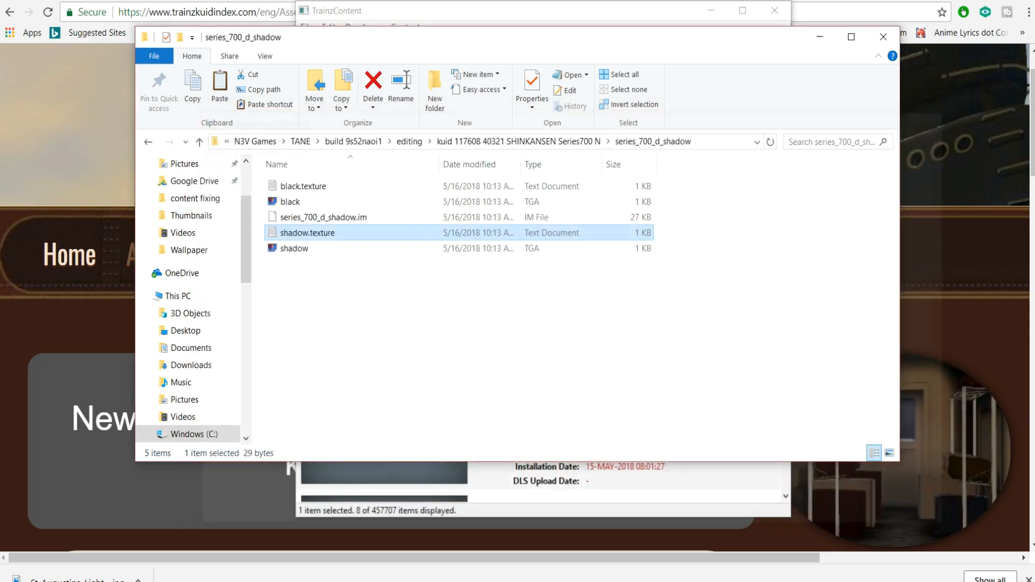
{"action": "left_click", "coordinate": [819, 37]}
{"action": "right_click", "coordinate": [630, 301]}
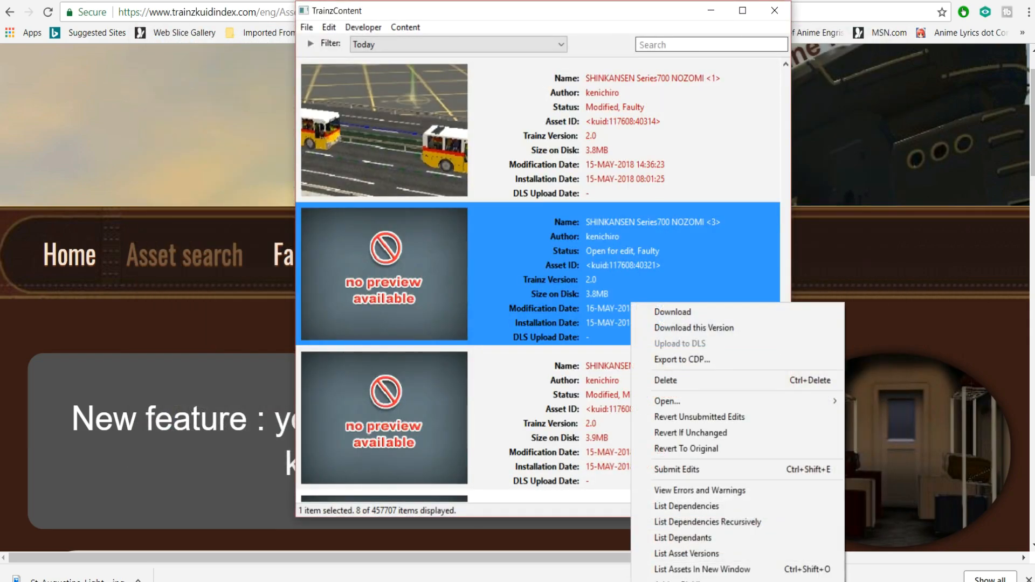
{"action": "left_click", "coordinate": [668, 470]}
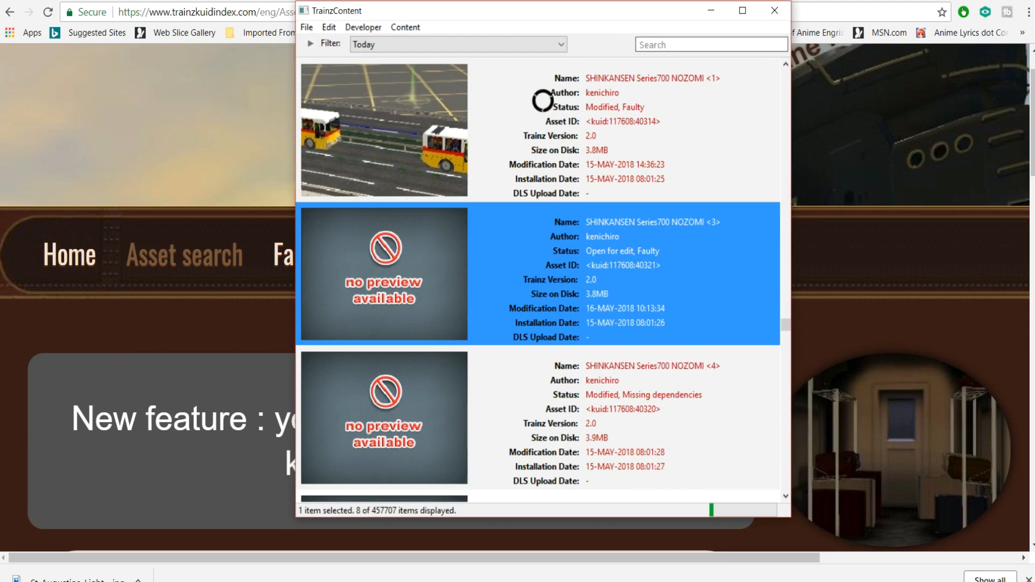
- Preview the SHINKANSEN Series700 NOZOMI <3> asset, then close the preview window
{"action": "right_click", "coordinate": [643, 274]}
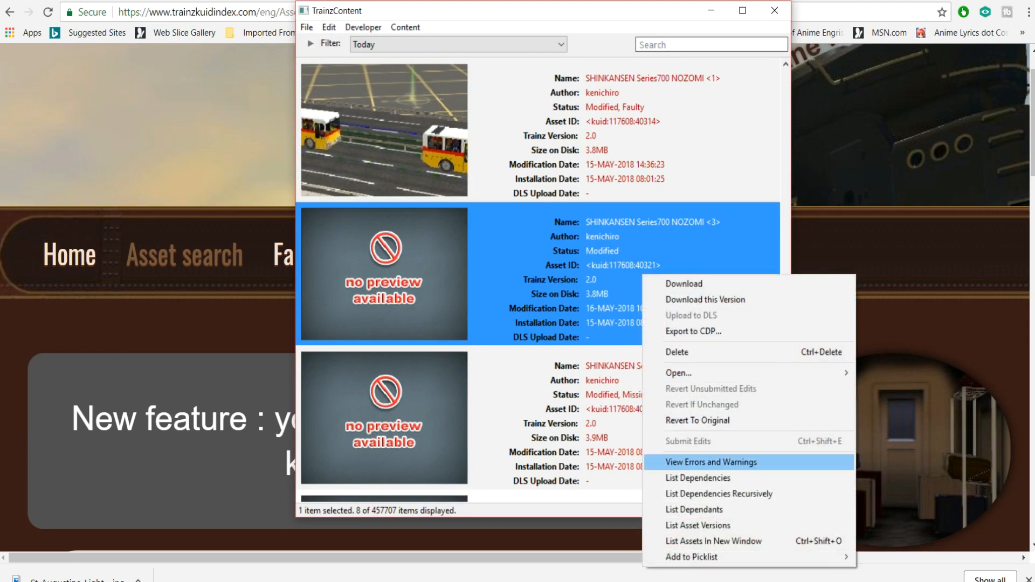
{"action": "mouse_move", "coordinate": [701, 372]}
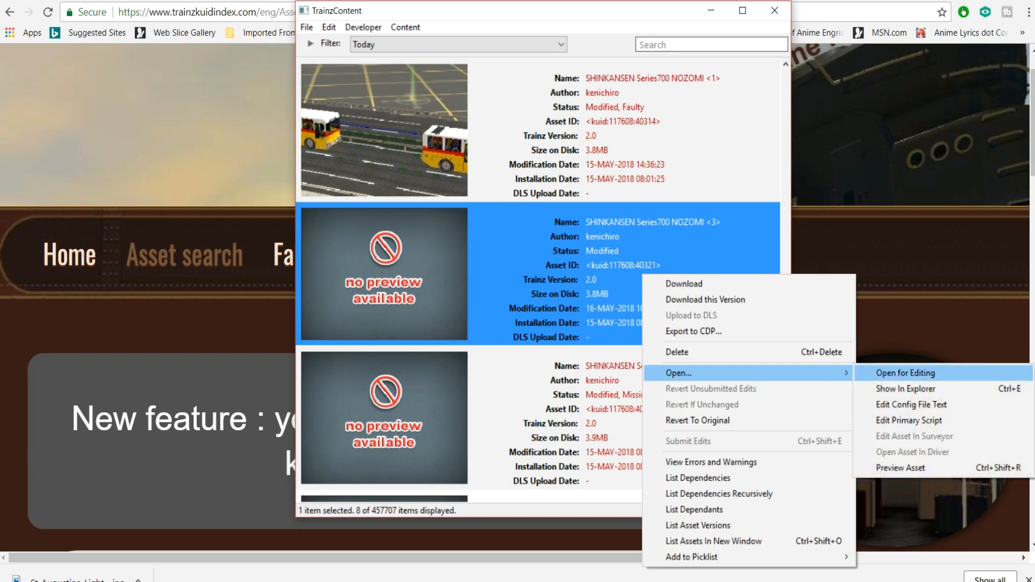
{"action": "left_click", "coordinate": [900, 467]}
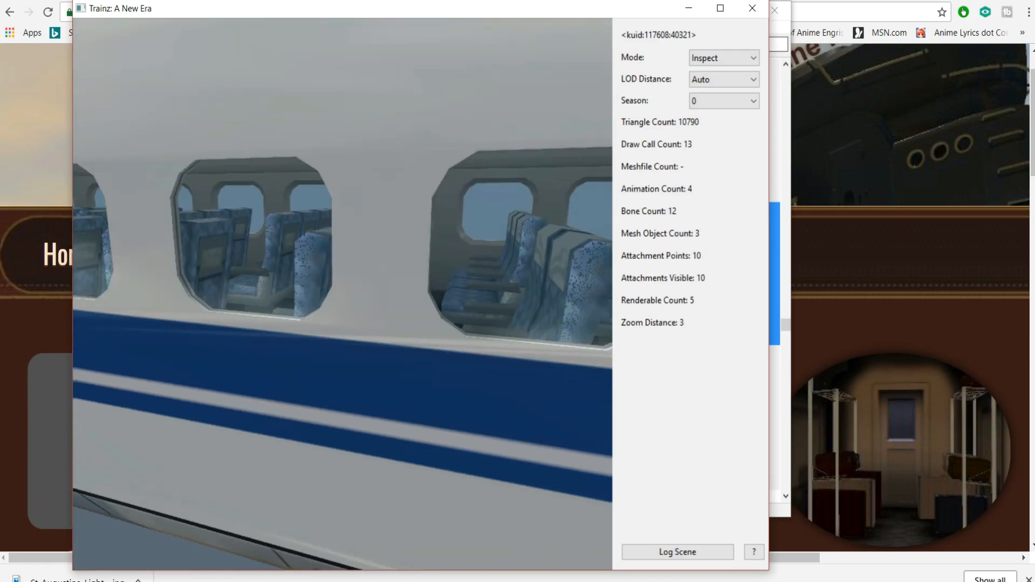
{"action": "left_click", "coordinate": [882, 355]}
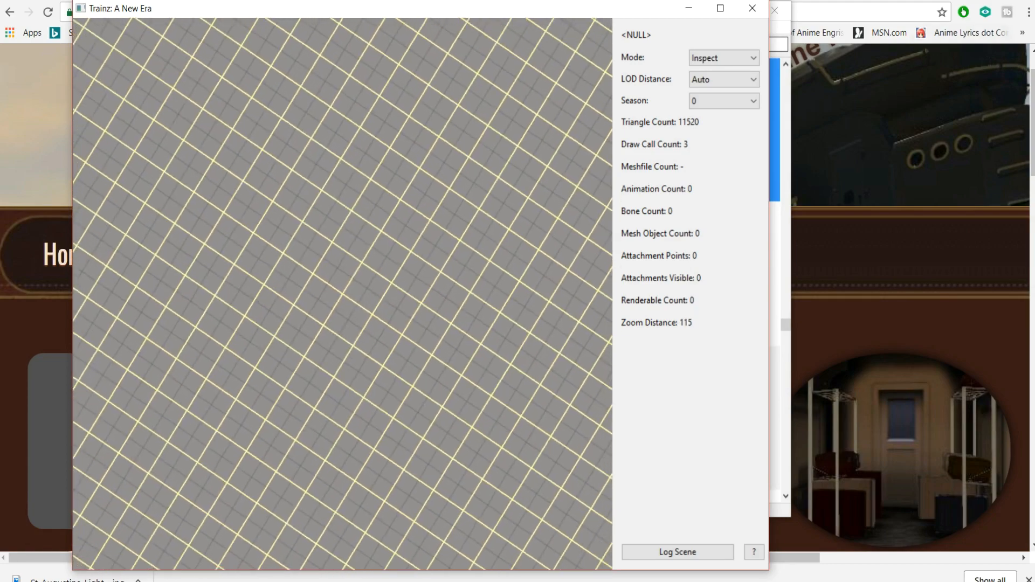
{"action": "left_click", "coordinate": [752, 8]}
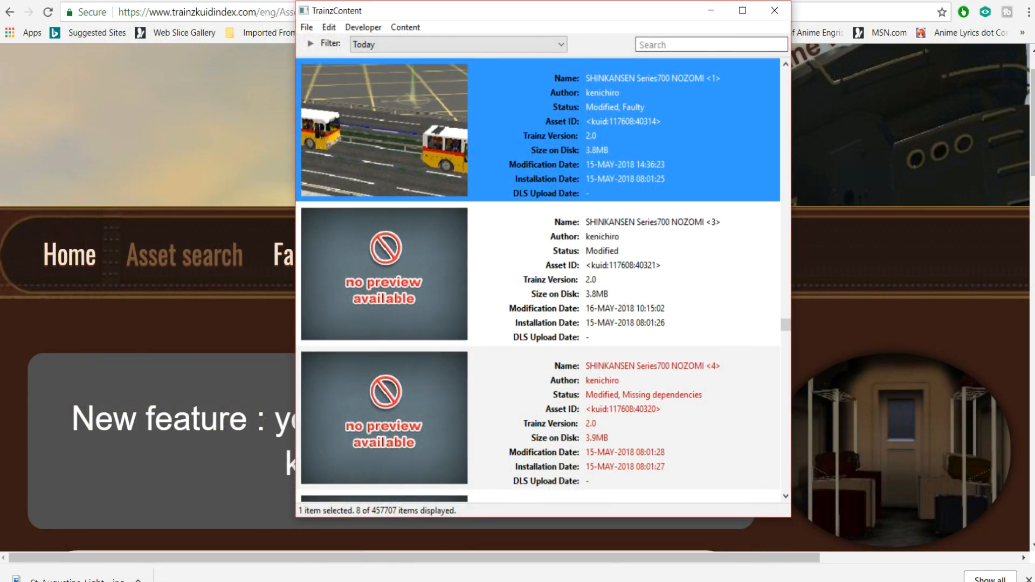
- List the dependencies of the SHINKANSEN Series700 NOZOMI <4> asset
{"action": "left_click", "coordinate": [544, 420]}
{"action": "scroll", "coordinate": [544, 420], "scroll_direction": "down", "scroll_amount": 4}
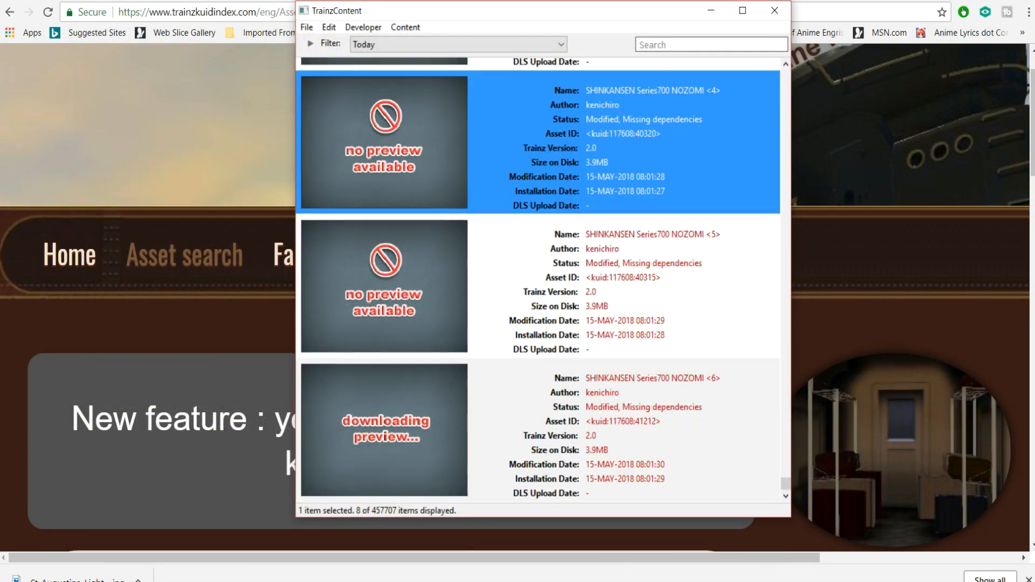
{"action": "right_click", "coordinate": [656, 117]}
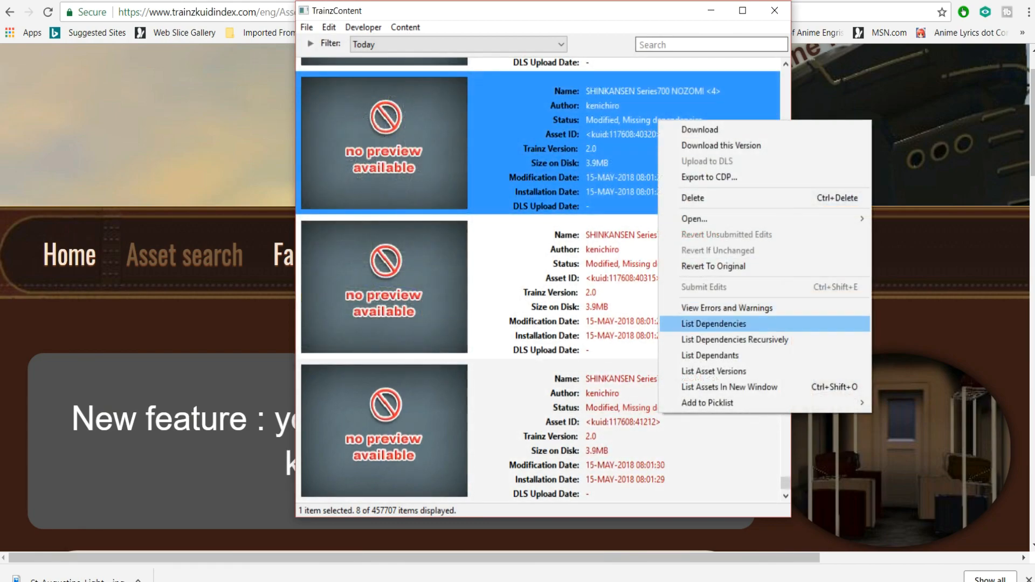
{"action": "left_click", "coordinate": [733, 324]}
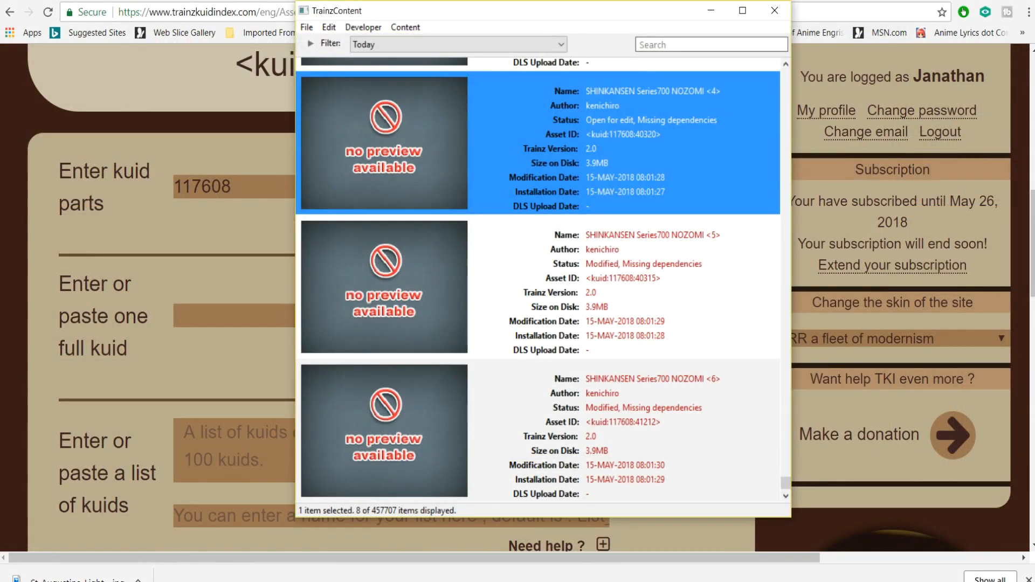
- Submit the edits of SHINKANSEN Series700 NOZOMI <4> and close the task report
{"action": "right_click", "coordinate": [554, 166]}
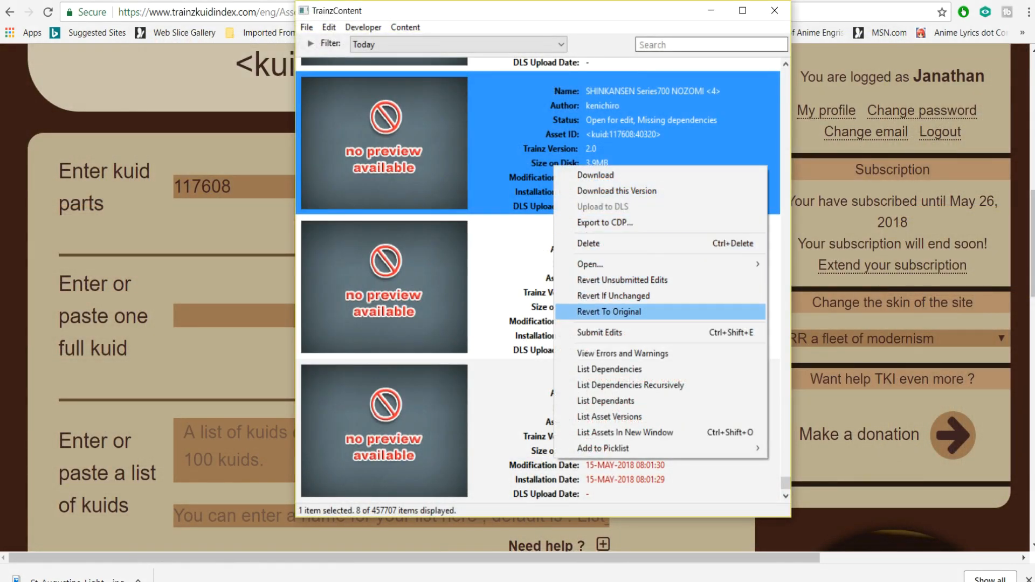
{"action": "left_click", "coordinate": [604, 333]}
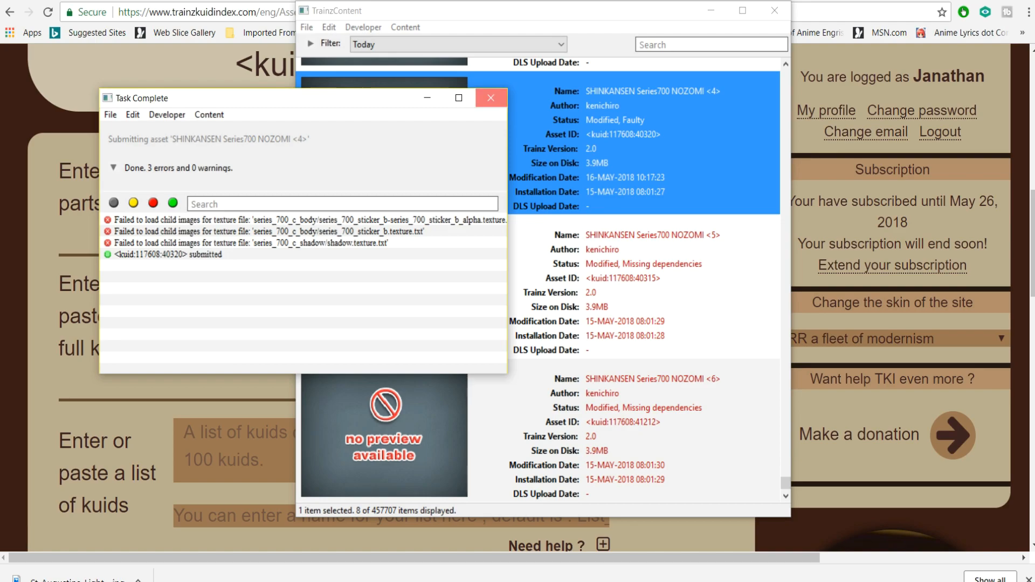
{"action": "left_click", "coordinate": [491, 97]}
- Show the files of SHINKANSEN Series700 NOZOMI <3> in Explorer and go to the series_700_d_body folder
{"action": "scroll", "coordinate": [538, 280], "scroll_direction": "up", "scroll_amount": 1}
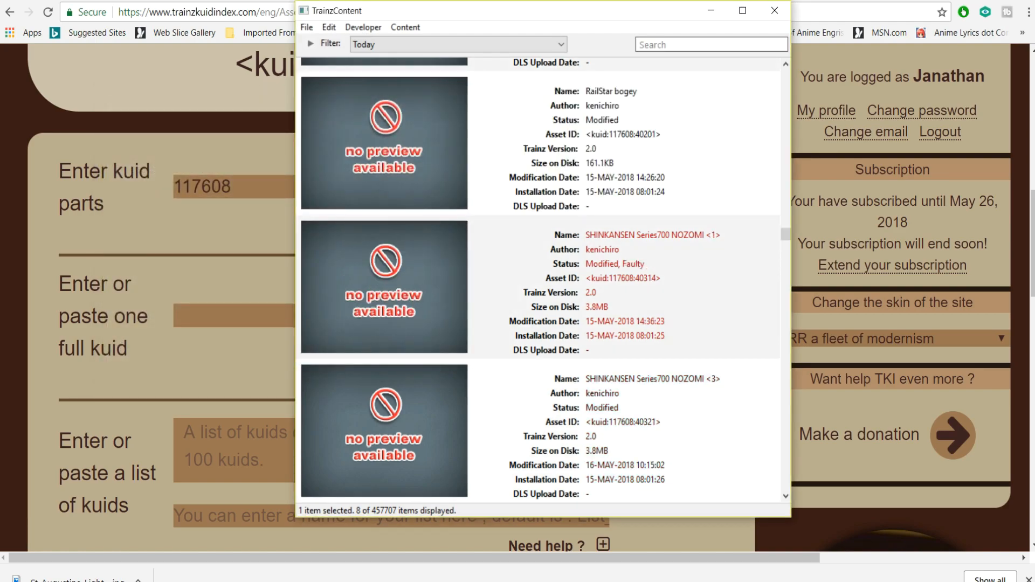
{"action": "right_click", "coordinate": [647, 439]}
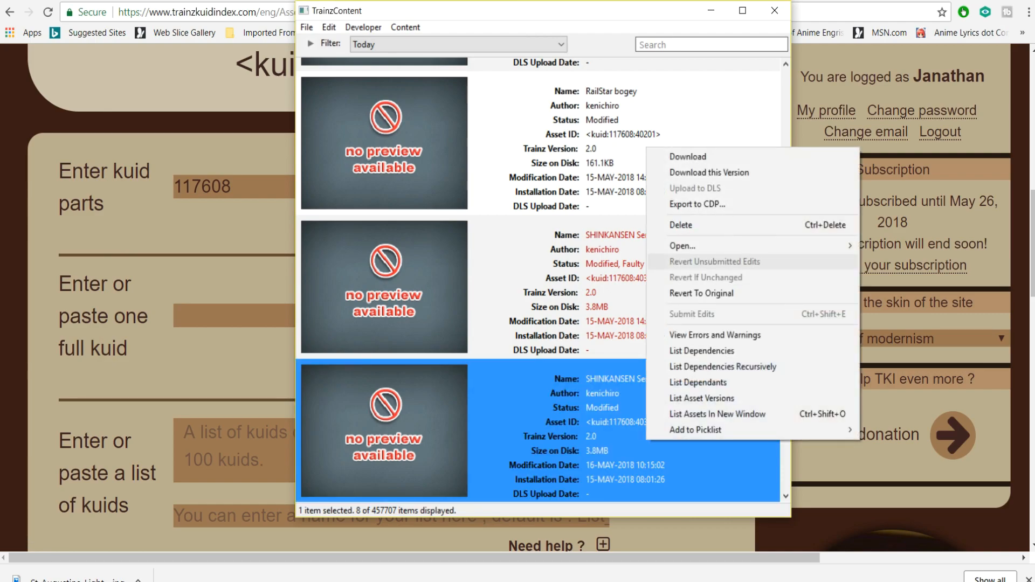
{"action": "mouse_move", "coordinate": [754, 246]}
{"action": "left_click", "coordinate": [909, 261]}
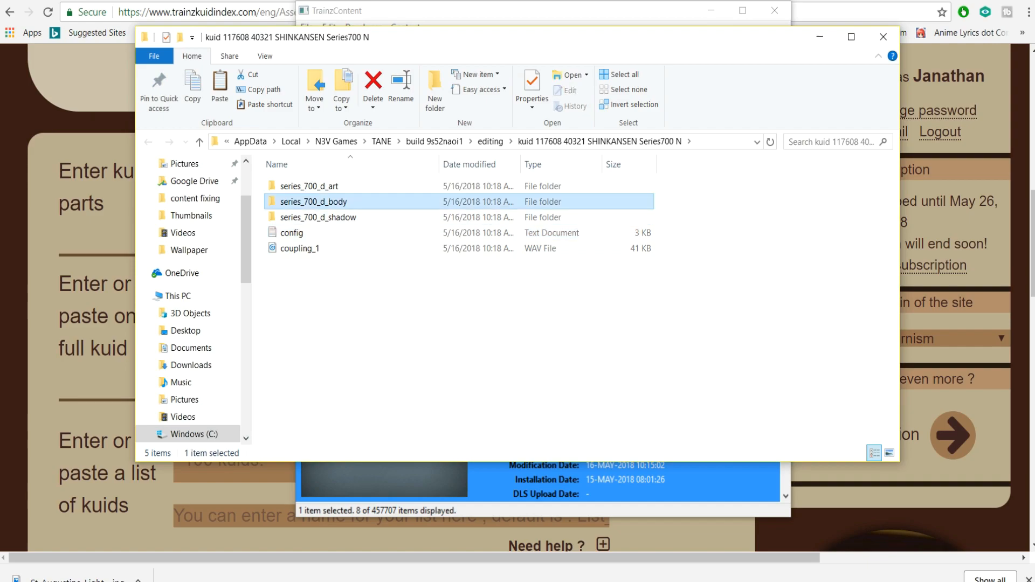
{"action": "double_click", "coordinate": [313, 201]}
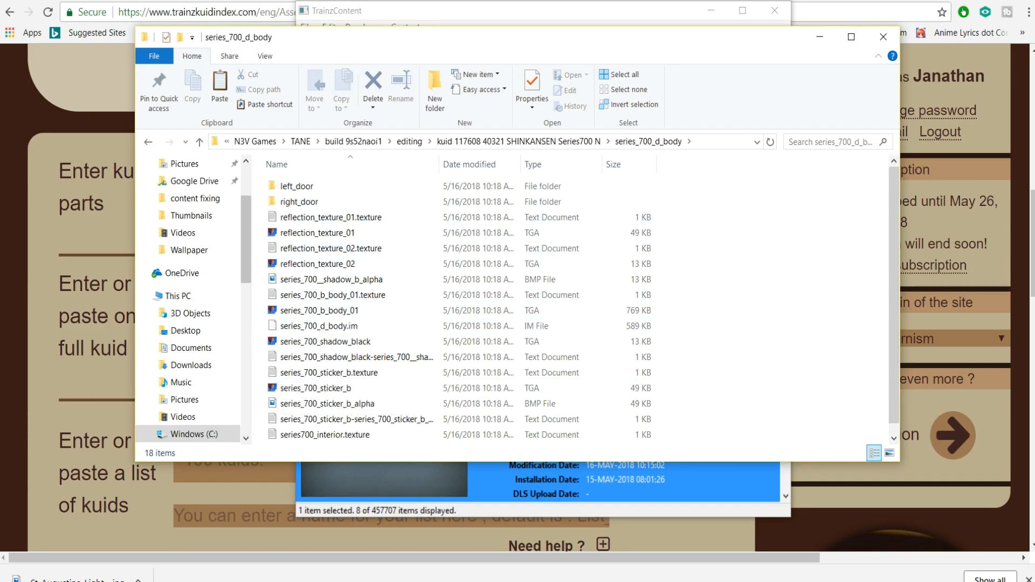
- Copy the four series_700_sticker_b files, including the textures and the alpha image, from series_700_d_body
{"action": "left_click_drag", "start_coordinate": [259, 373], "coordinate": [400, 413]}
{"action": "left_click", "coordinate": [302, 342]}
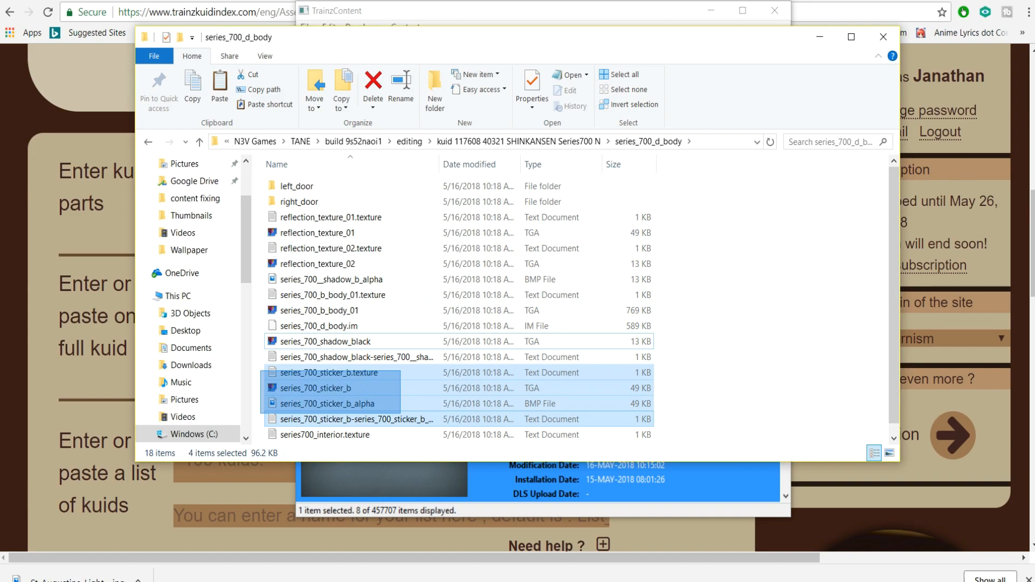
{"action": "left_click_drag", "start_coordinate": [400, 413], "coordinate": [401, 413]}
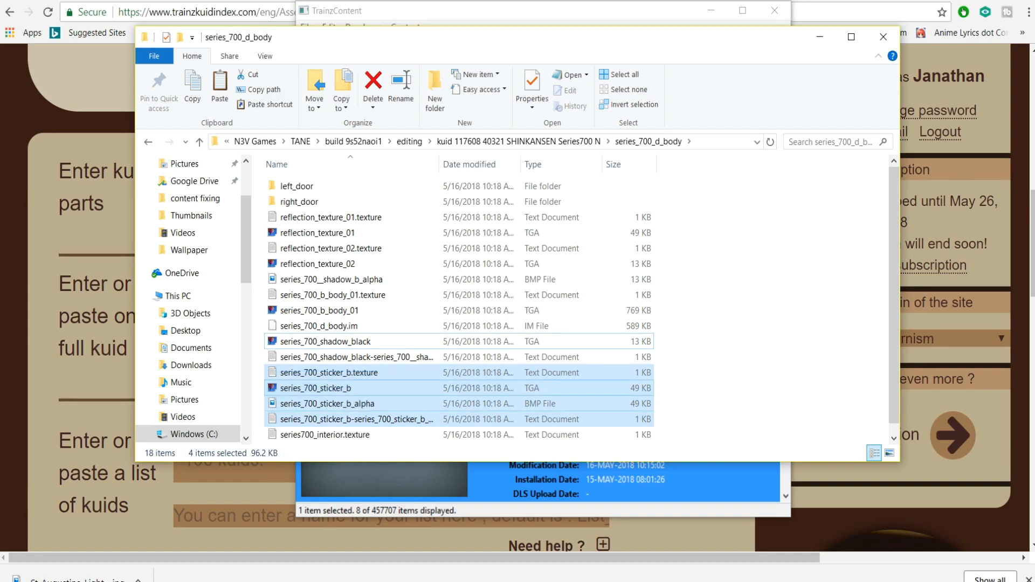
{"action": "right_click", "coordinate": [298, 387]}
{"action": "left_click", "coordinate": [323, 301]}
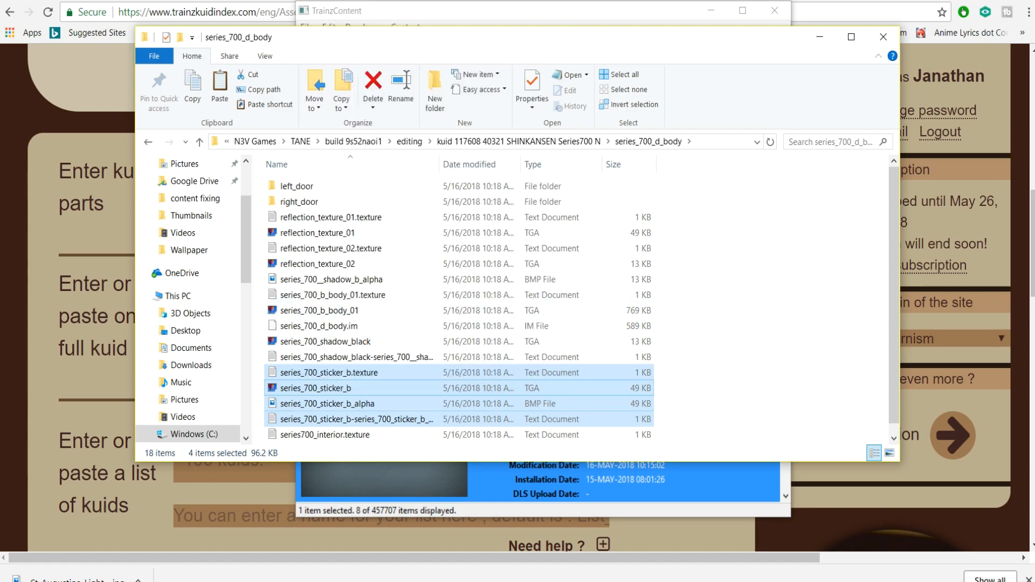
- Show the files of SHINKANSEN Series700 NOZOMI <4> in Explorer and go to the series_700_c_body folder
{"action": "left_click", "coordinate": [539, 481]}
{"action": "scroll", "coordinate": [560, 323], "scroll_direction": "down", "scroll_amount": 5}
{"action": "right_click", "coordinate": [579, 113]}
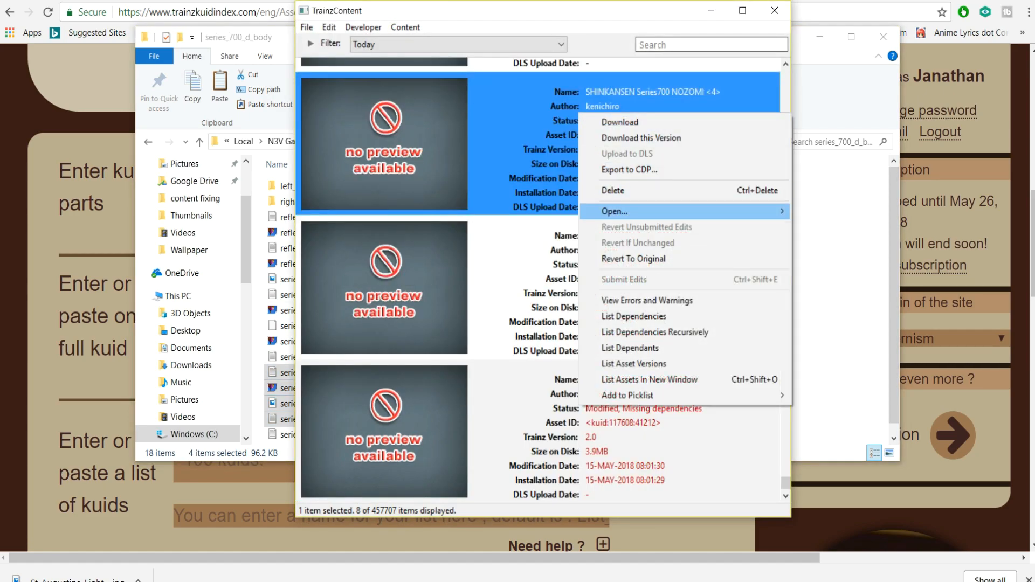
{"action": "mouse_move", "coordinate": [614, 211]}
{"action": "left_click", "coordinate": [841, 227]}
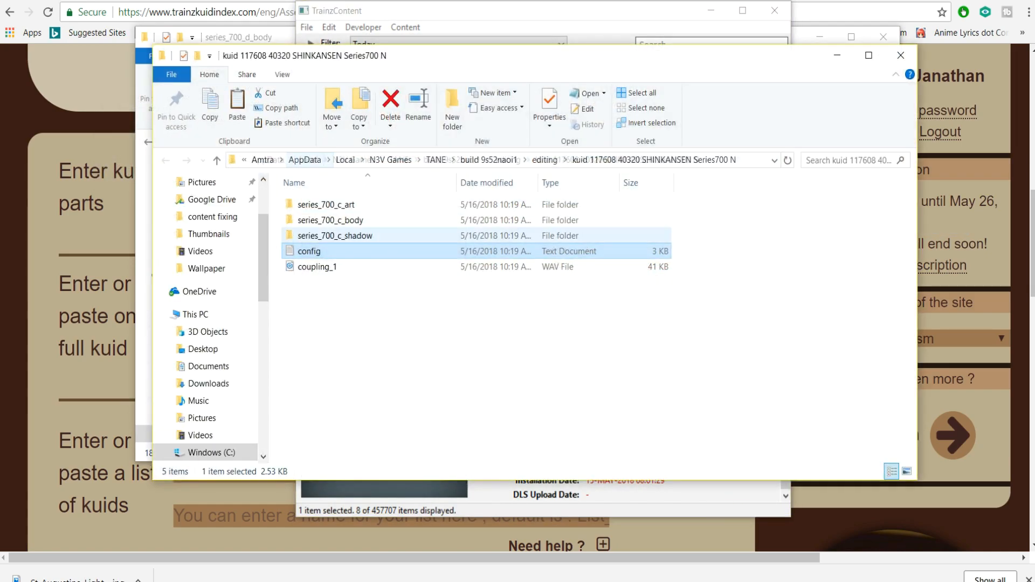
{"action": "double_click", "coordinate": [330, 221]}
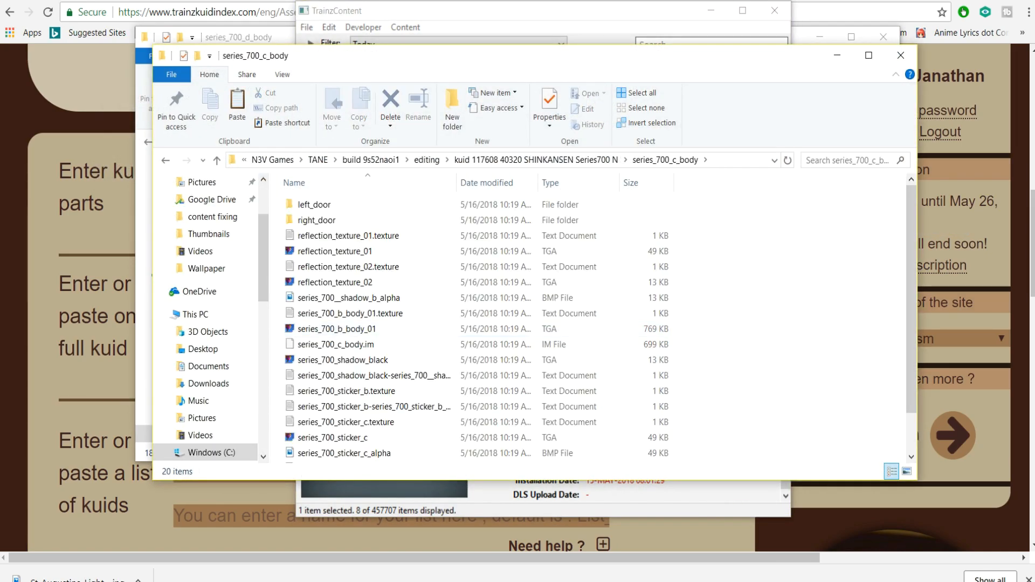
- Paste the copied series_700_sticker_b files into series_700_c_body, replacing the files with the same names
{"action": "right_click", "coordinate": [276, 364]}
{"action": "left_click", "coordinate": [313, 466]}
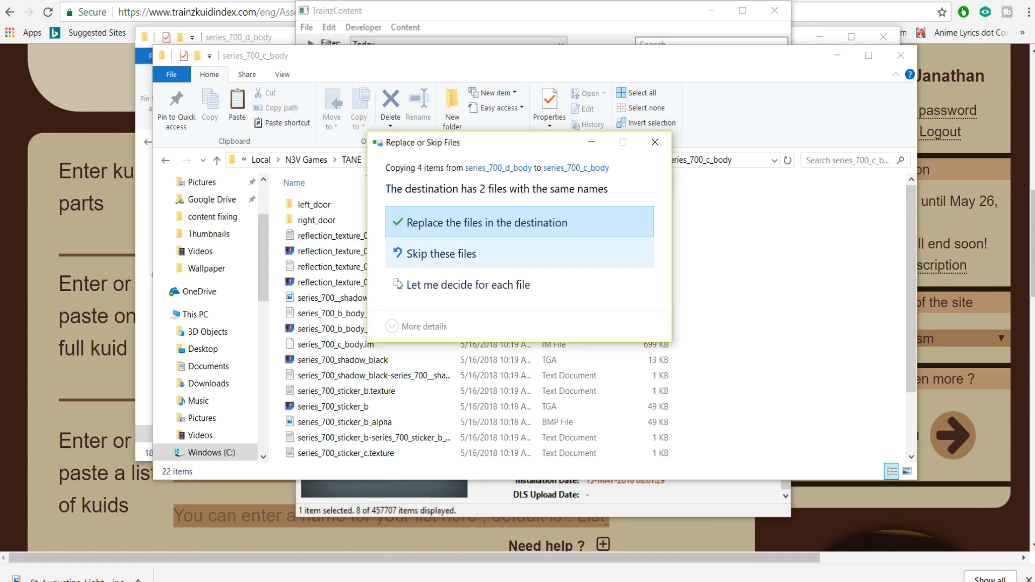
{"action": "left_click", "coordinate": [519, 222]}
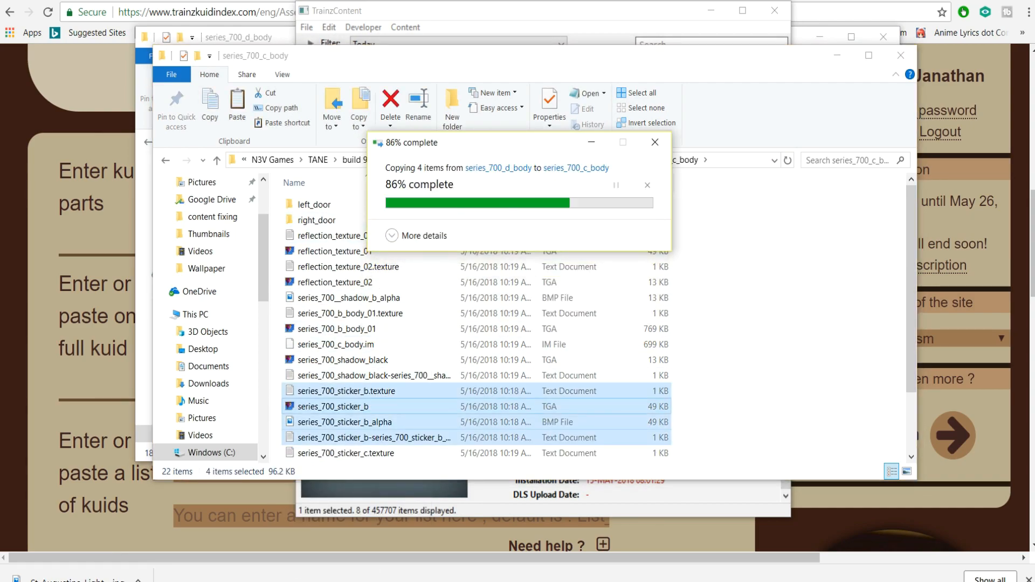
- Close both open folder windows and submit the edits of SHINKANSEN Series700 NOZOMI <4> and <3>
{"action": "left_click", "coordinate": [901, 56]}
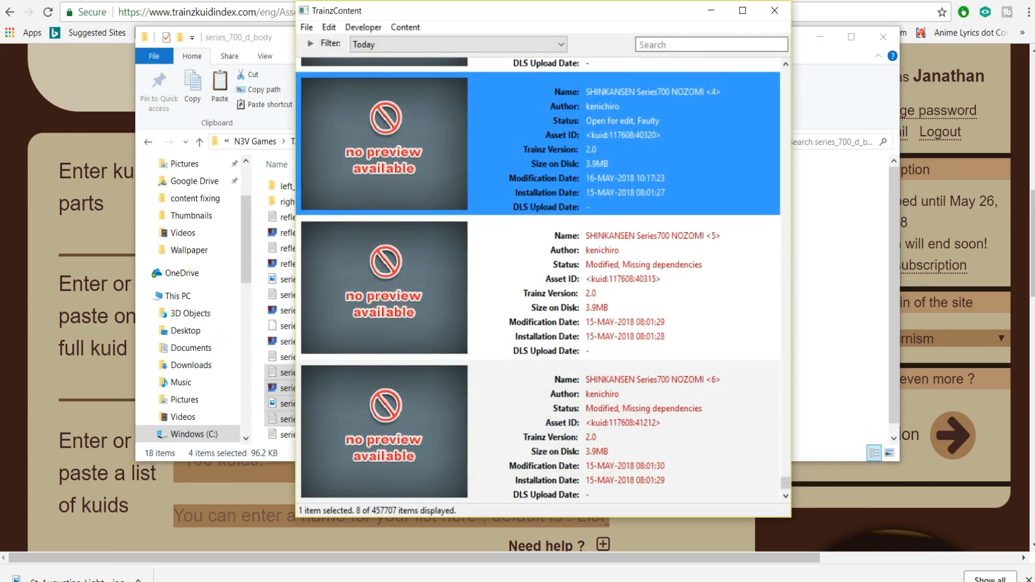
{"action": "key", "text": "alt+Tab"}
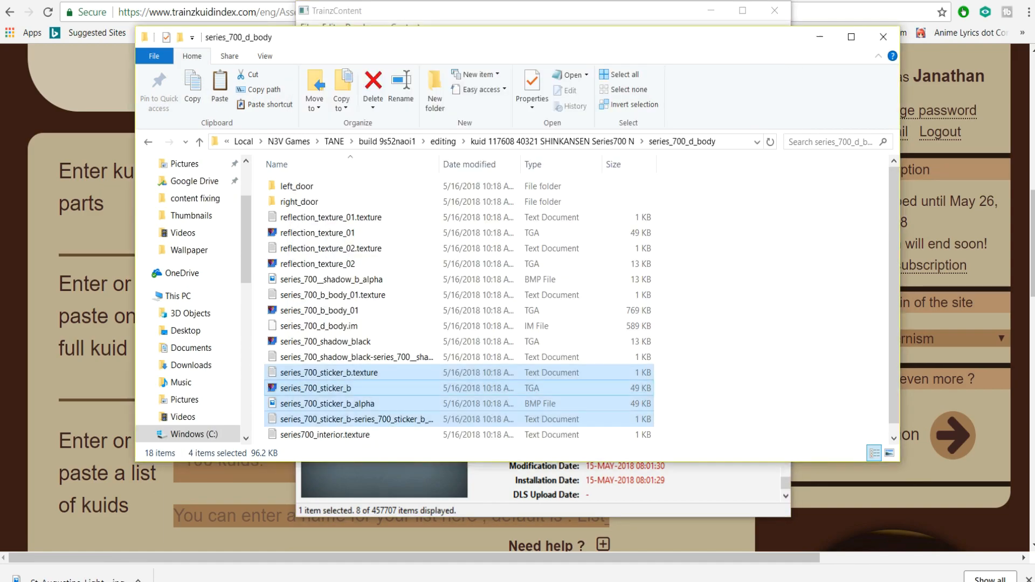
{"action": "left_click", "coordinate": [883, 37]}
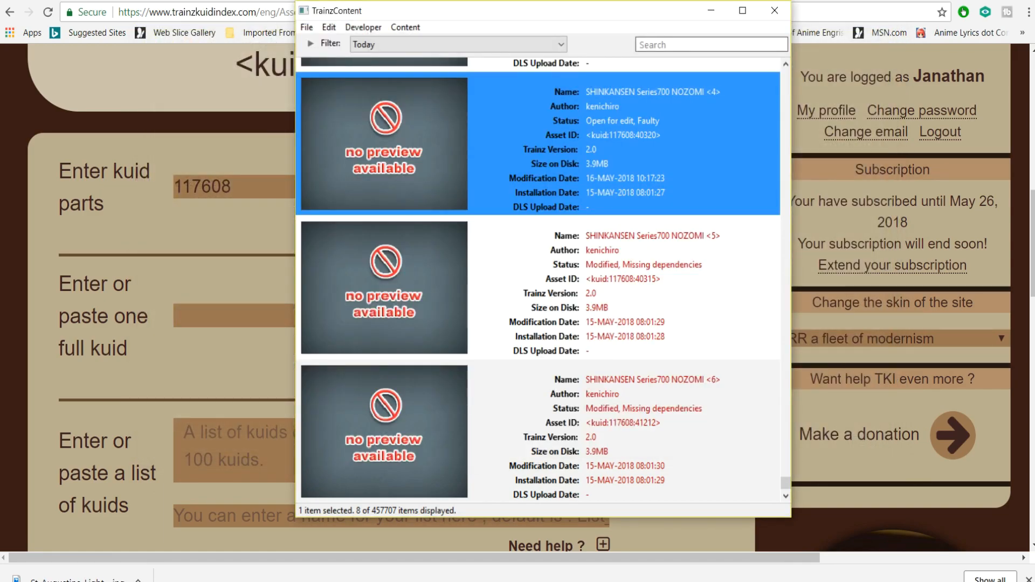
{"action": "right_click", "coordinate": [622, 149]}
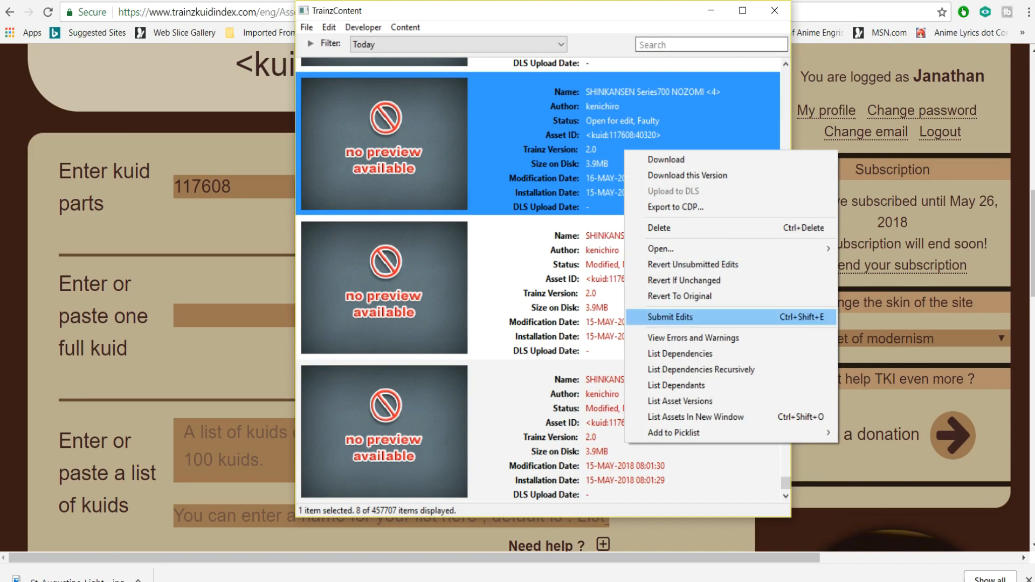
{"action": "left_click", "coordinate": [652, 317]}
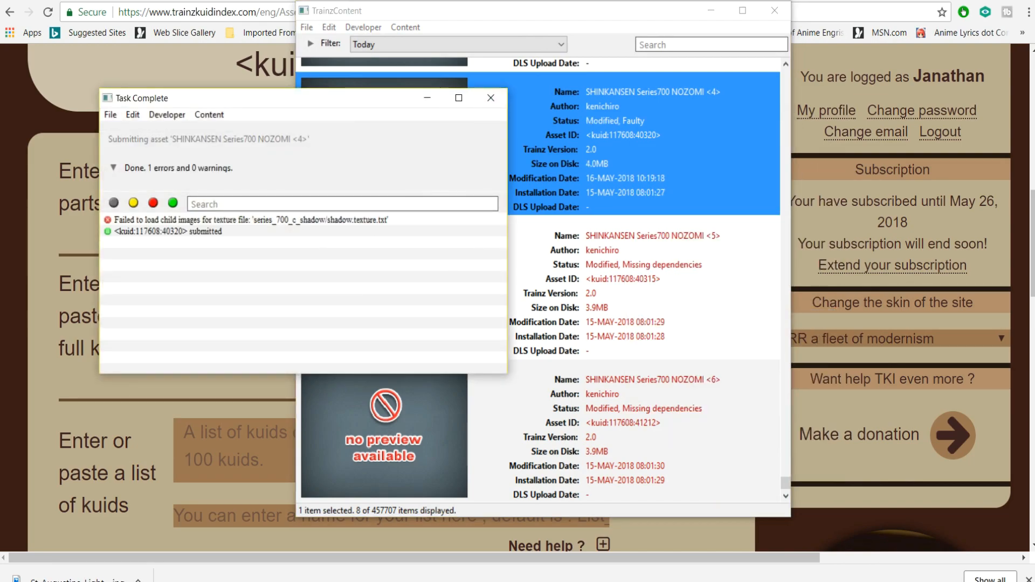
{"action": "left_click", "coordinate": [491, 98]}
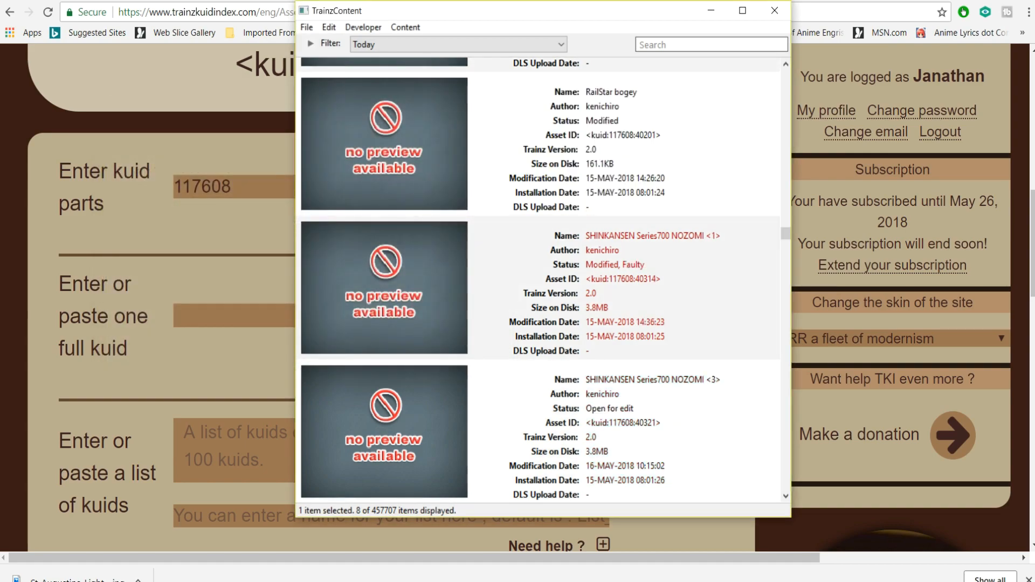
{"action": "right_click", "coordinate": [642, 393]}
{"action": "left_click", "coordinate": [695, 268]}
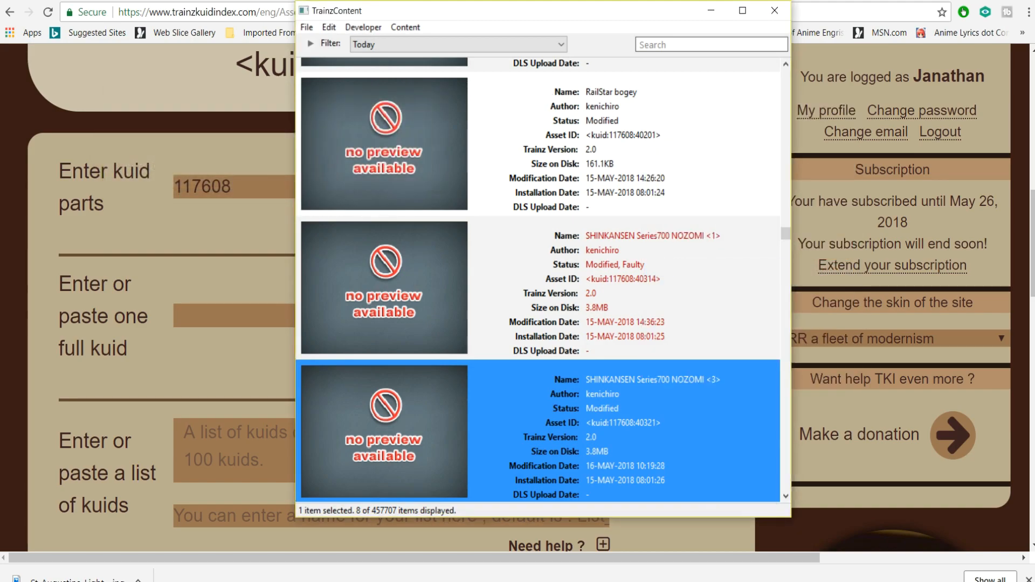
- Show the files of SHINKANSEN Series700 NOZOMI <4> in Explorer and go to the series_700_c_shadow folder
{"action": "scroll", "coordinate": [539, 280], "scroll_direction": "down", "scroll_amount": 1}
{"action": "right_click", "coordinate": [597, 160]}
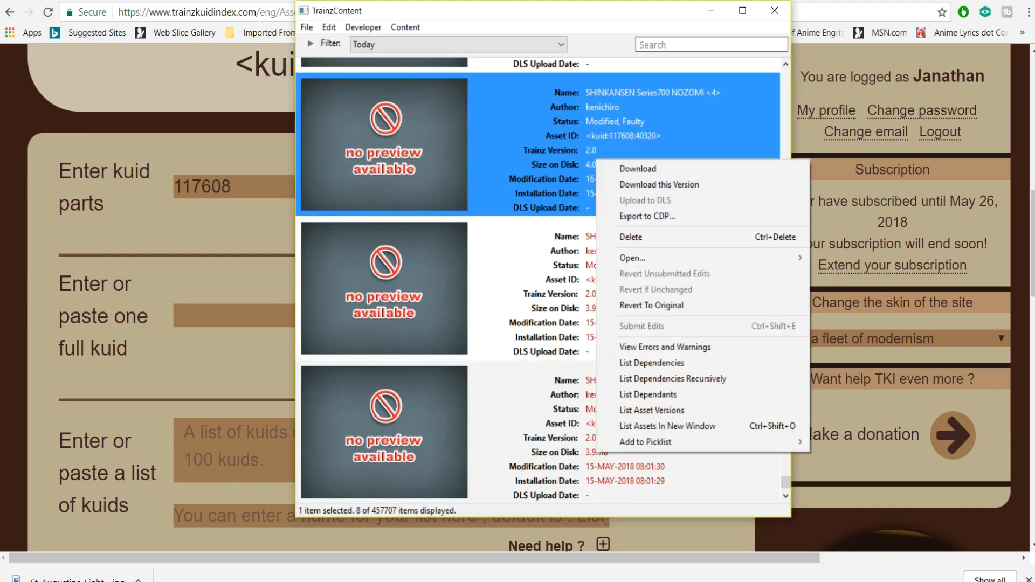
{"action": "mouse_move", "coordinate": [636, 258]}
{"action": "left_click", "coordinate": [859, 274]}
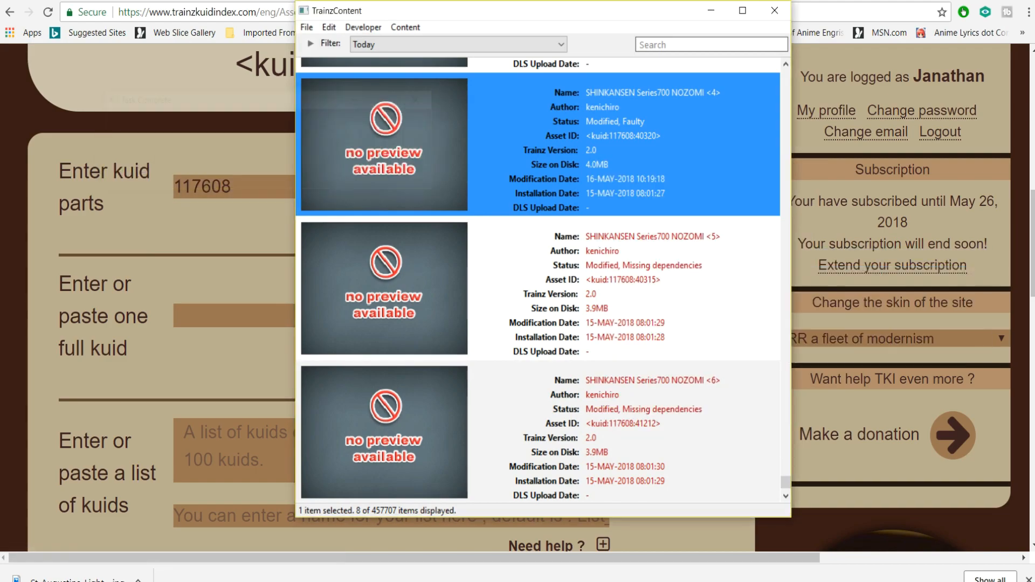
{"action": "key", "text": "Up"}
{"action": "key", "text": "Return"}
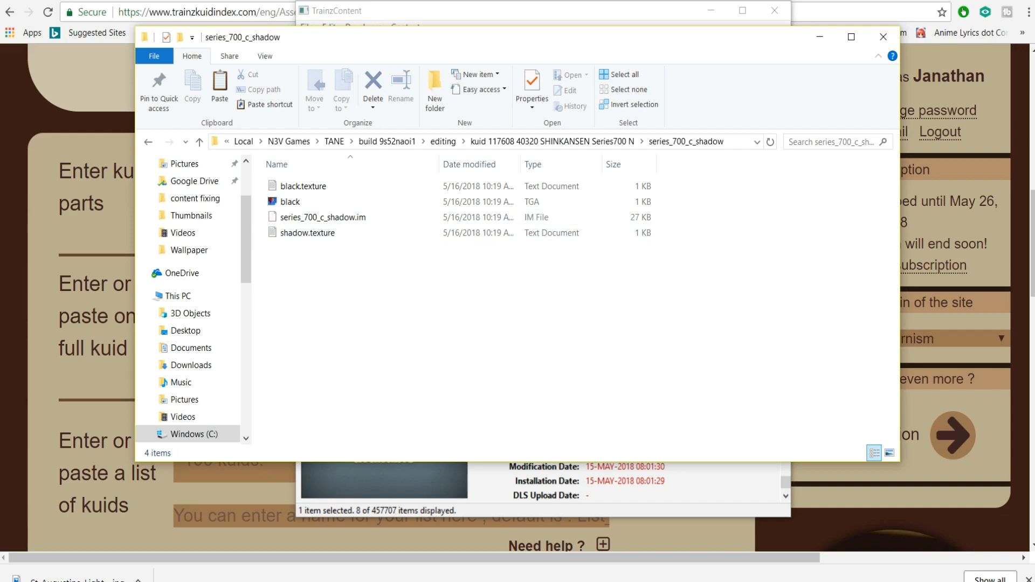
- Duplicate the black TGA image within series_700_c_shadow and name the copy shadow
{"action": "right_click", "coordinate": [284, 201]}
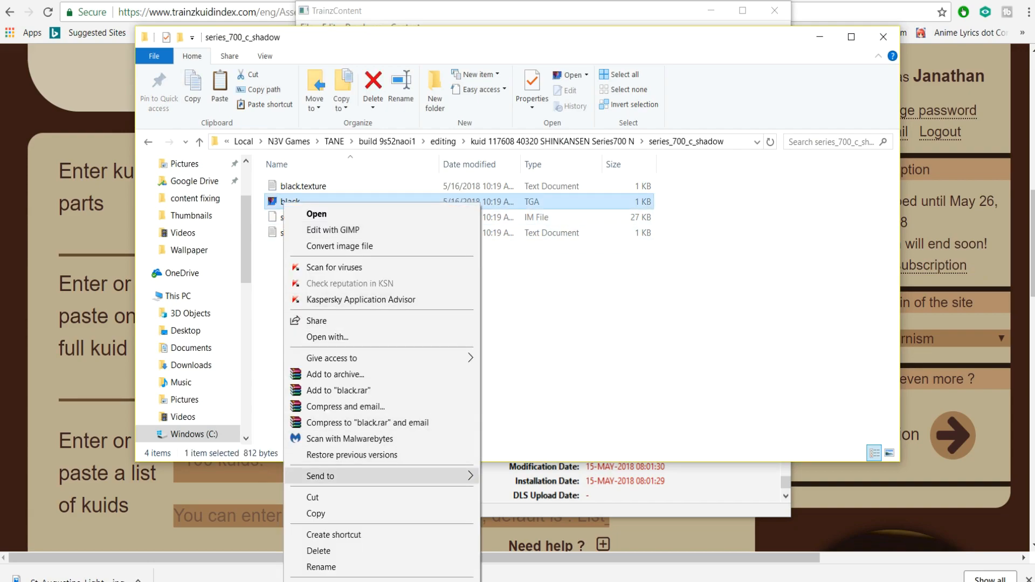
{"action": "left_click", "coordinate": [316, 514]}
{"action": "right_click", "coordinate": [340, 321]}
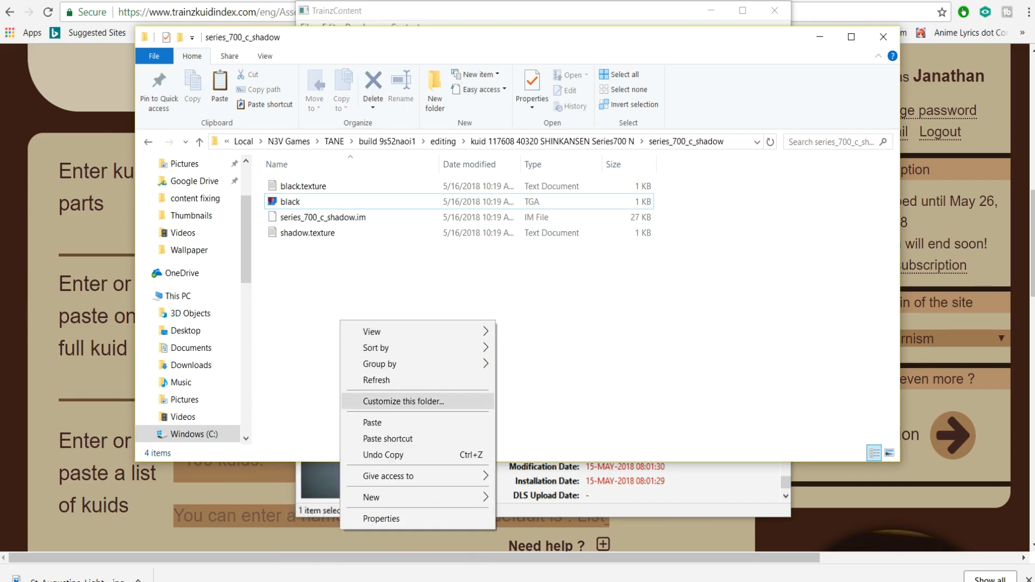
{"action": "left_click", "coordinate": [372, 423]}
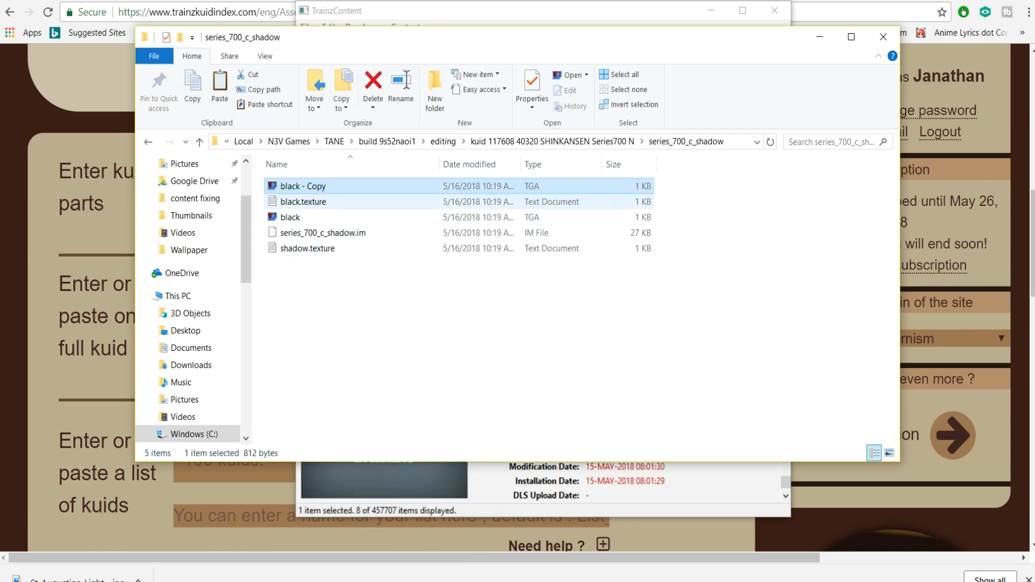
{"action": "key", "text": "F2"}
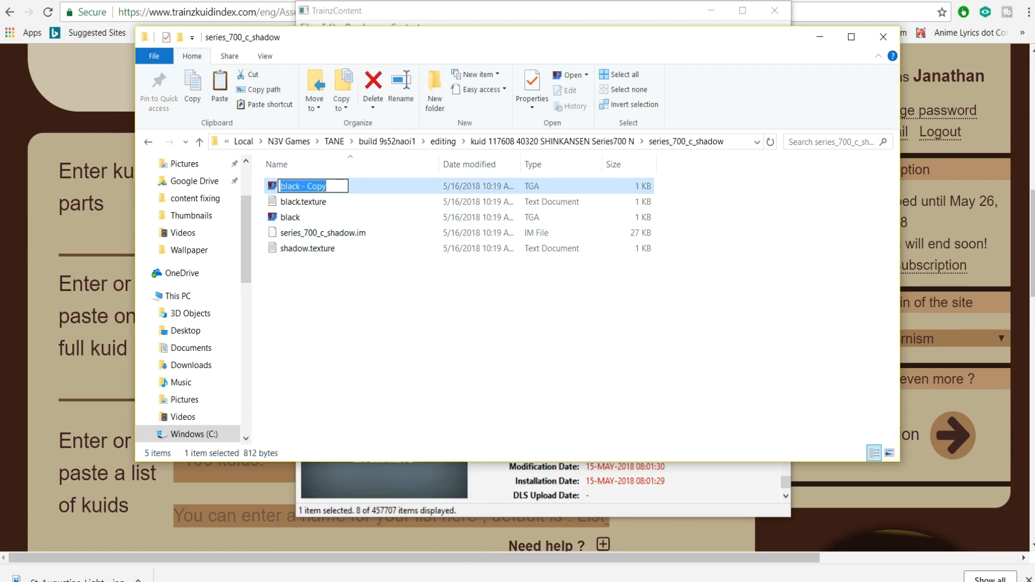
{"action": "type", "text": "shadow"}
{"action": "key", "text": "Return"}
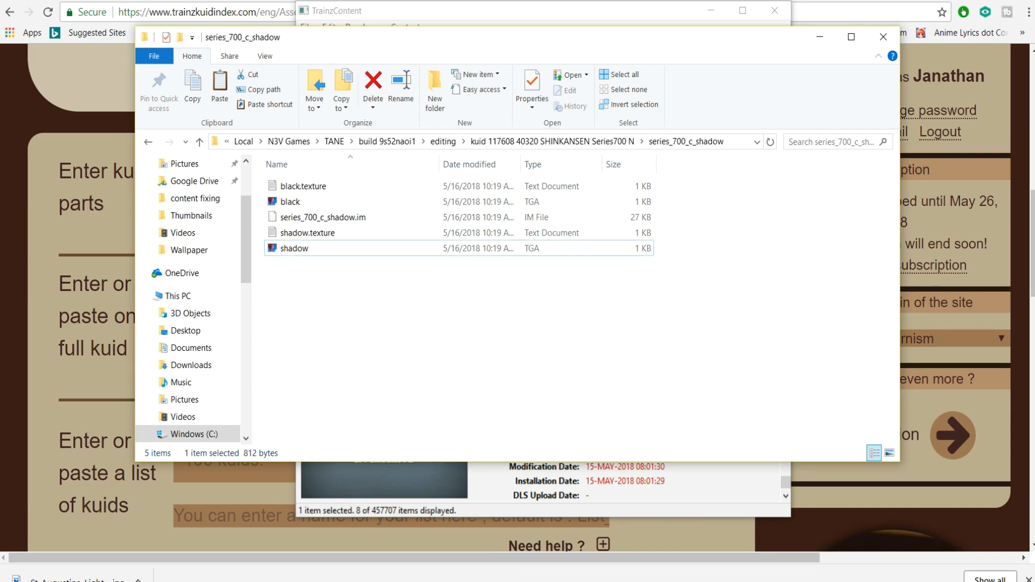
- Close the series_700_c_shadow folder and submit the edits of SHINKANSEN Series700 NOZOMI <4>
{"action": "left_click", "coordinate": [883, 36]}
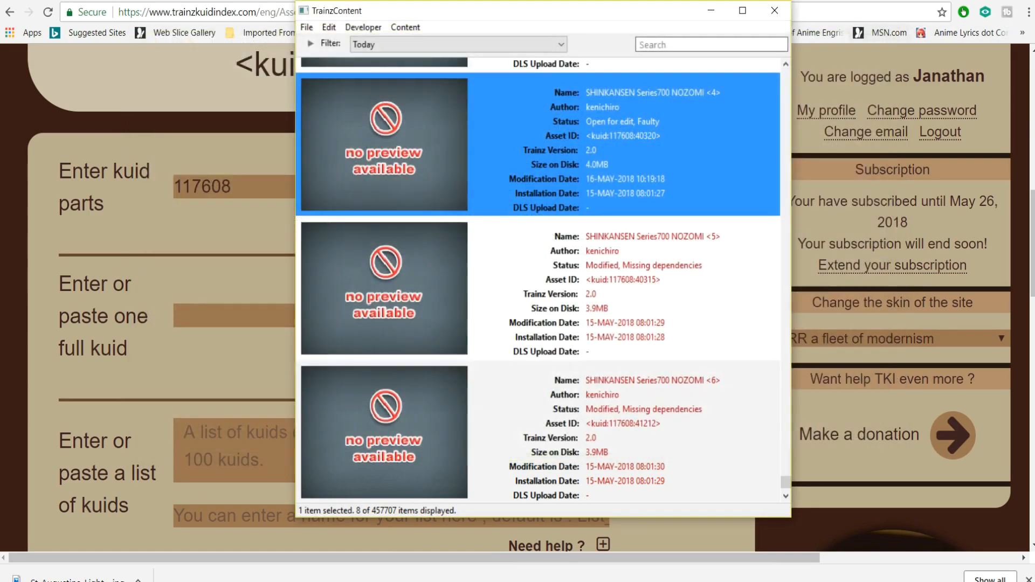
{"action": "right_click", "coordinate": [542, 136]}
{"action": "left_click", "coordinate": [598, 303]}
{"action": "left_click", "coordinate": [539, 287]}
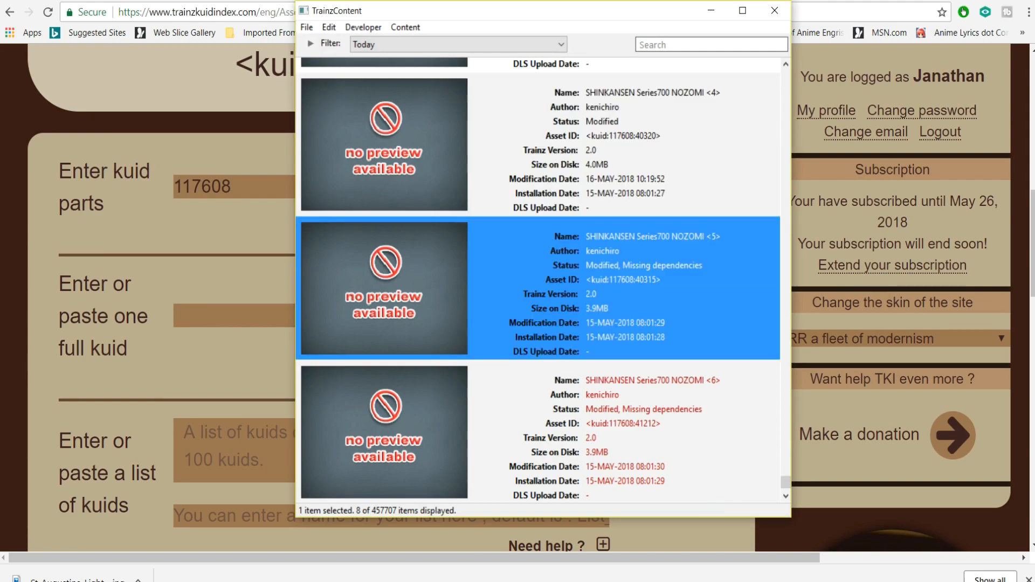
- Preview the SHINKANSEN Series700 NOZOMI <4> asset and examine the car's exterior and seating interior
{"action": "right_click", "coordinate": [651, 141]}
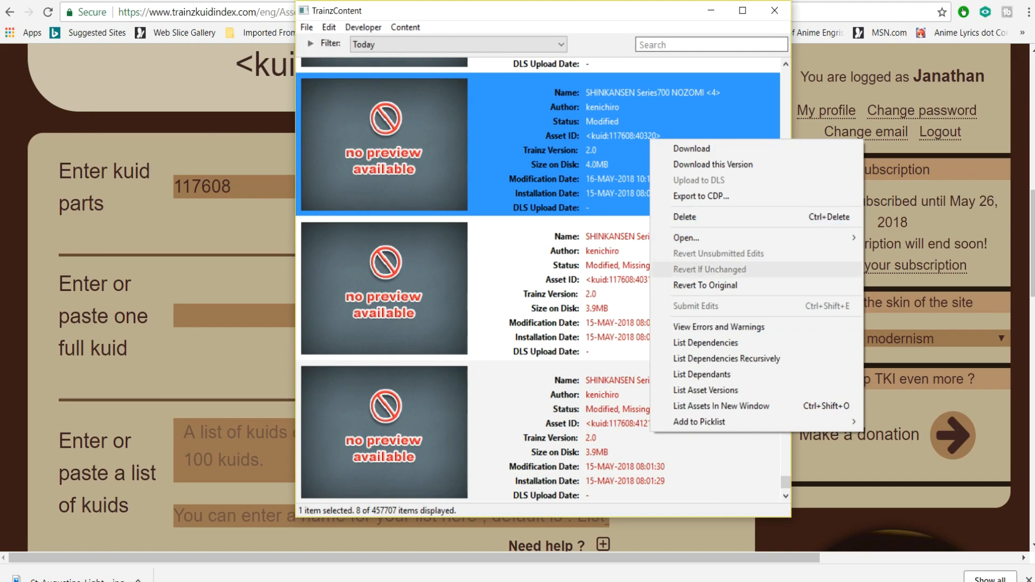
{"action": "mouse_move", "coordinate": [685, 237]}
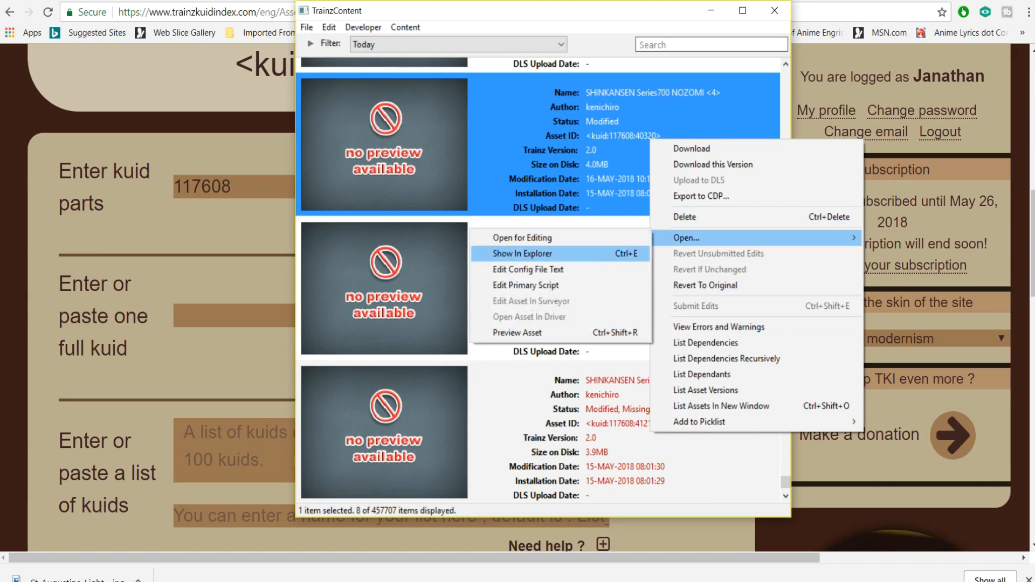
{"action": "left_click", "coordinate": [516, 332]}
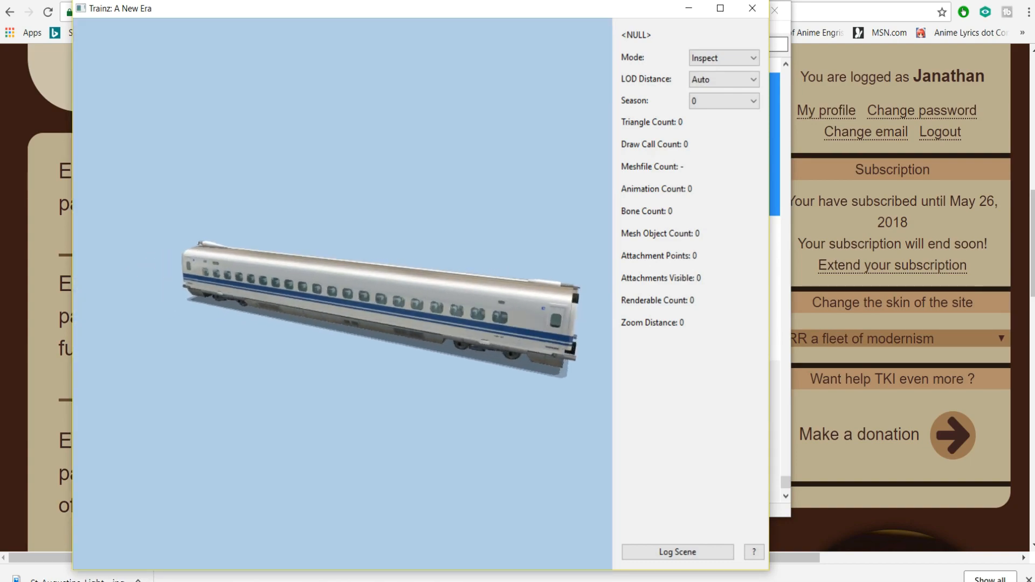
{"action": "left_click_drag", "start_coordinate": [485, 324], "coordinate": [254, 323]}
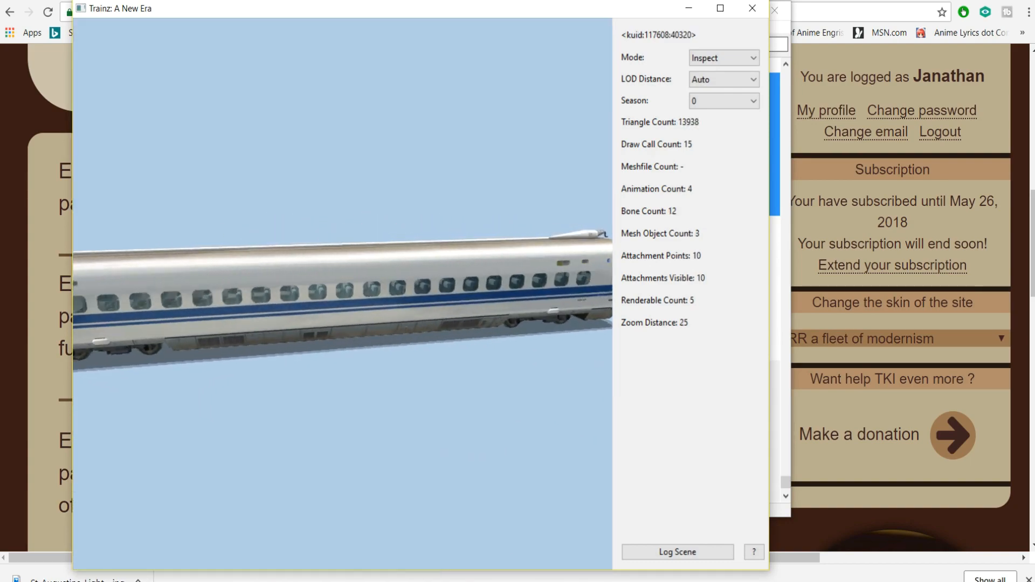
{"action": "scroll", "coordinate": [342, 293], "scroll_direction": "up", "scroll_amount": 4}
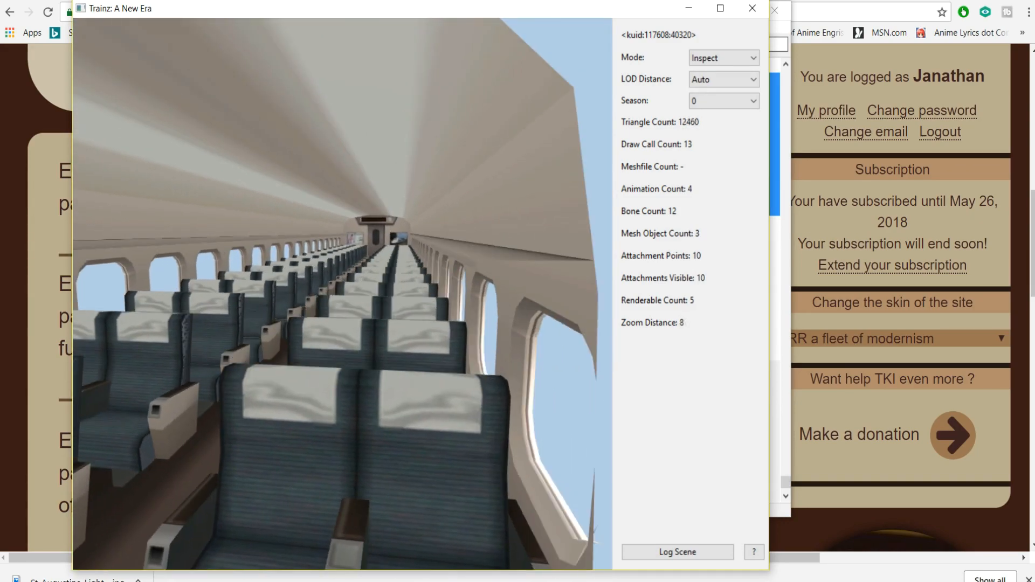
{"action": "left_click_drag", "start_coordinate": [342, 294], "coordinate": [396, 294]}
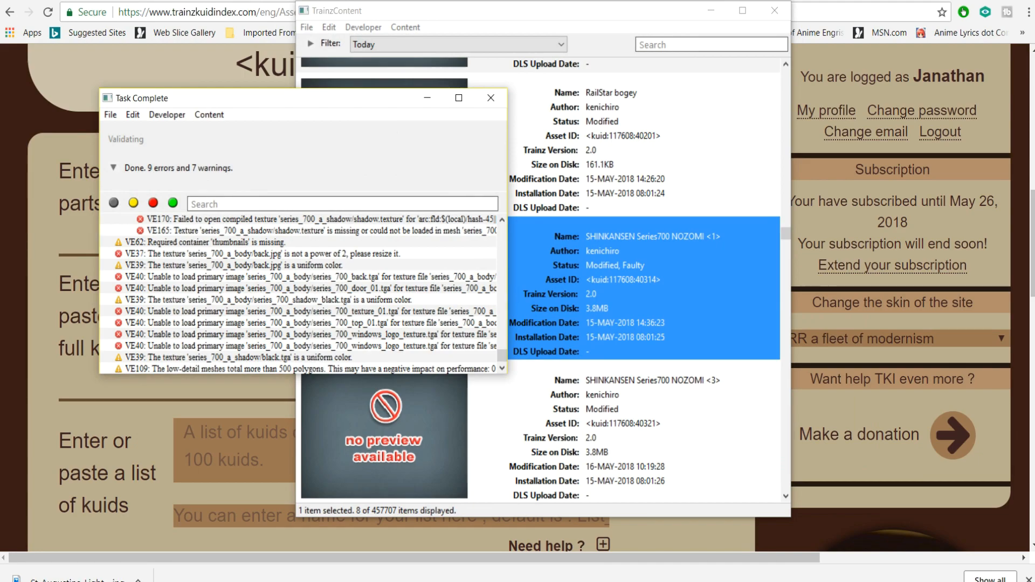
- Close the validation results, show the files of SHINKANSEN Series700 NOZOMI <1> in Explorer and go to the series_700_a_shadow folder
{"action": "left_click", "coordinate": [490, 97]}
{"action": "right_click", "coordinate": [562, 260]}
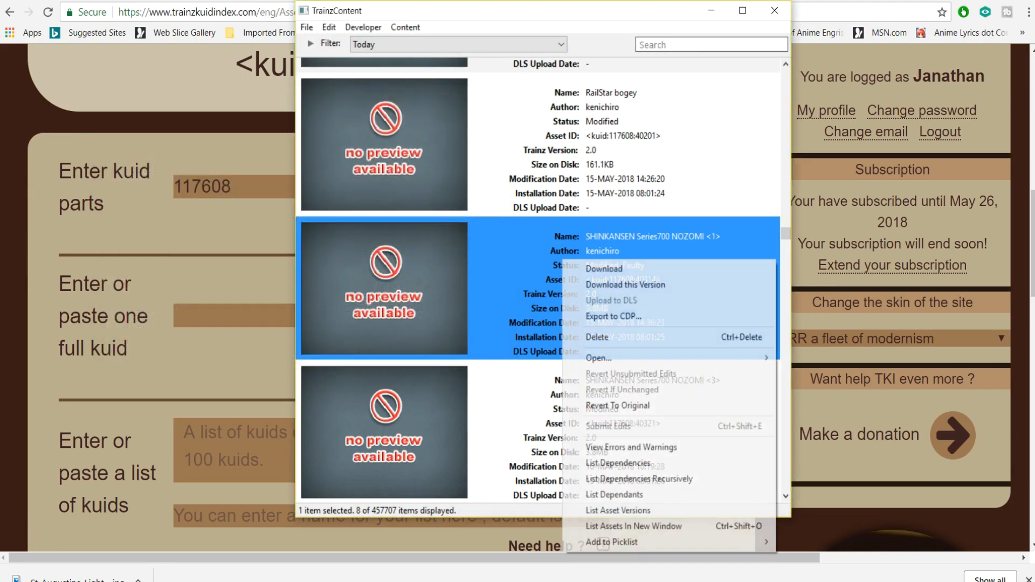
{"action": "mouse_move", "coordinate": [598, 358]}
{"action": "left_click", "coordinate": [824, 373]}
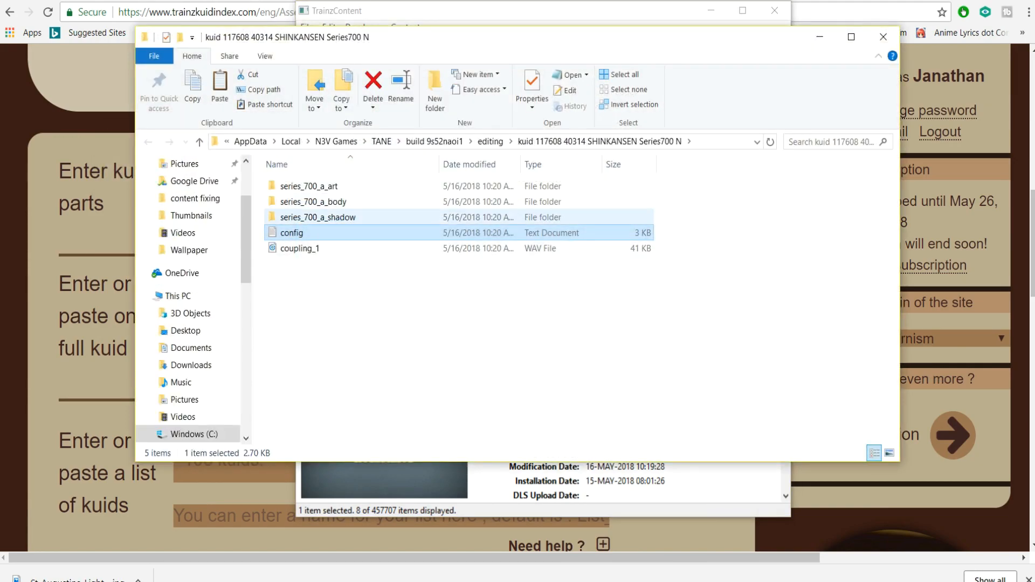
{"action": "double_click", "coordinate": [318, 216]}
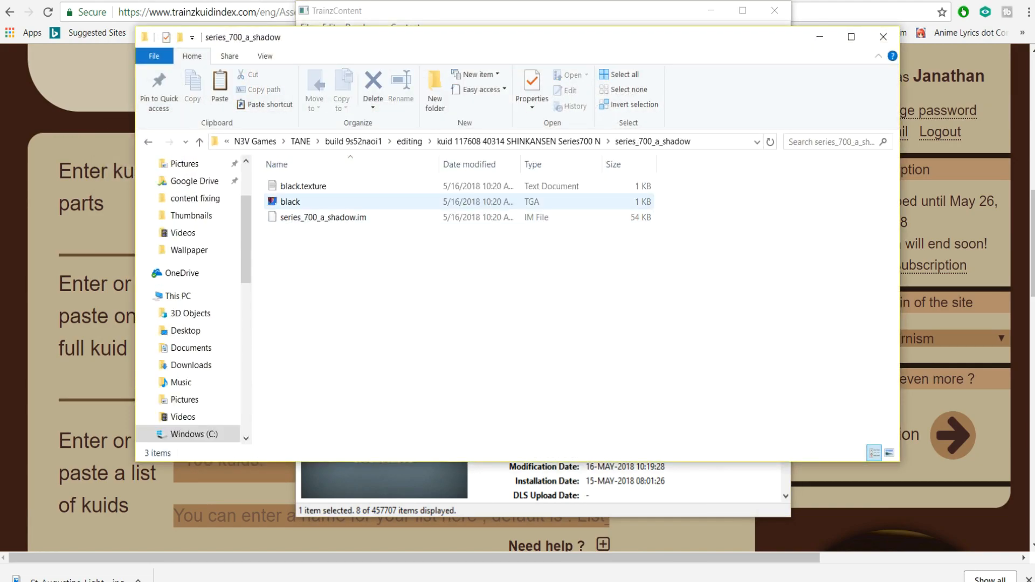
- Duplicate the black TGA image within series_700_a_shadow and name the copy shadow
{"action": "right_click", "coordinate": [283, 201]}
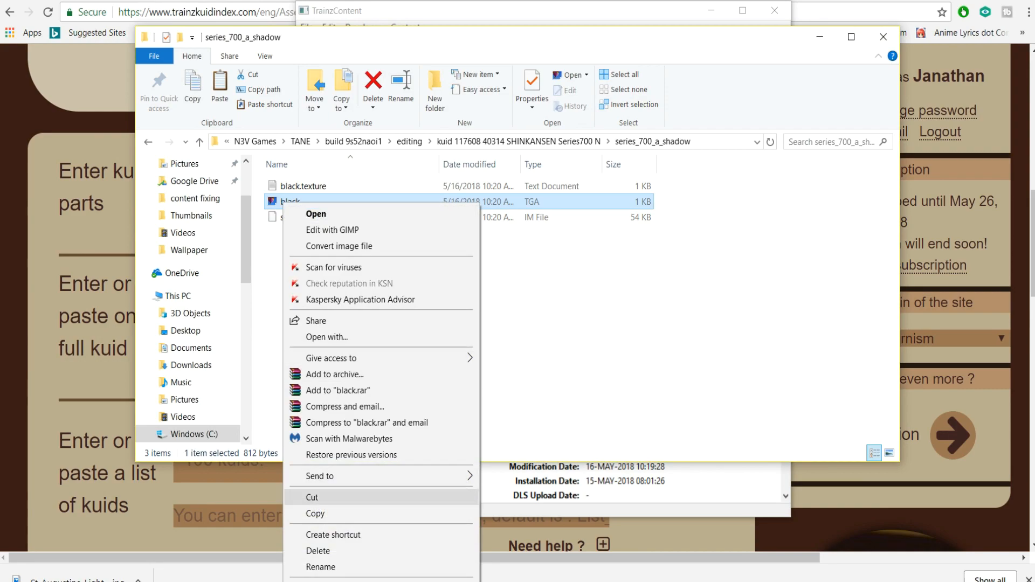
{"action": "left_click", "coordinate": [318, 513]}
{"action": "right_click", "coordinate": [360, 295]}
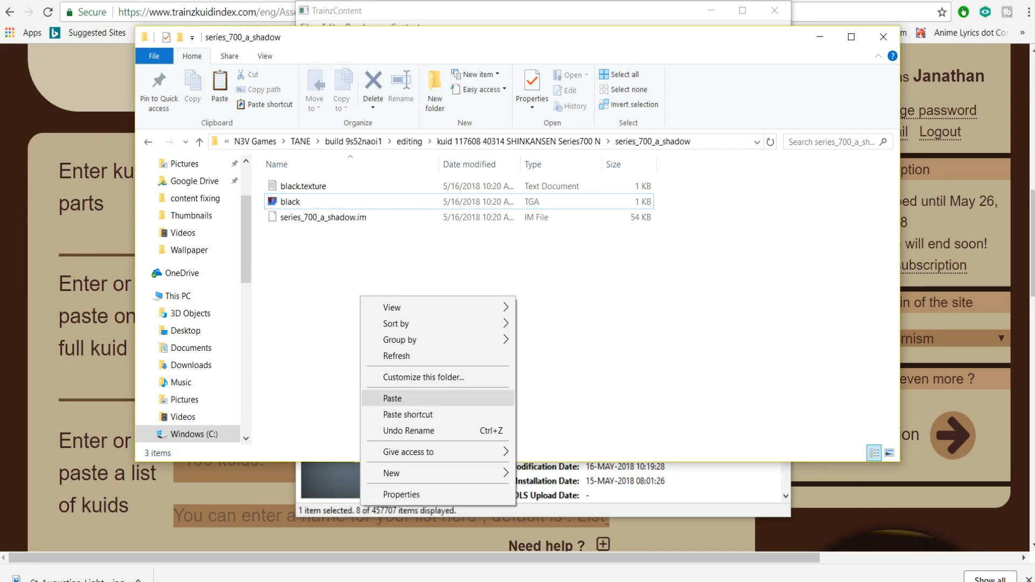
{"action": "left_click", "coordinate": [377, 398]}
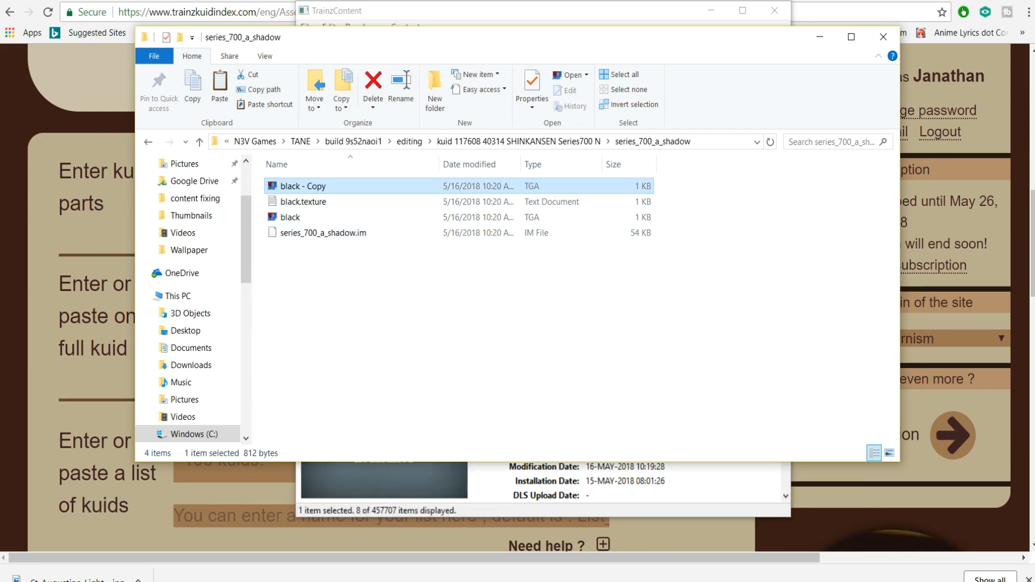
{"action": "key", "text": "F2"}
{"action": "type", "text": "shadow"}
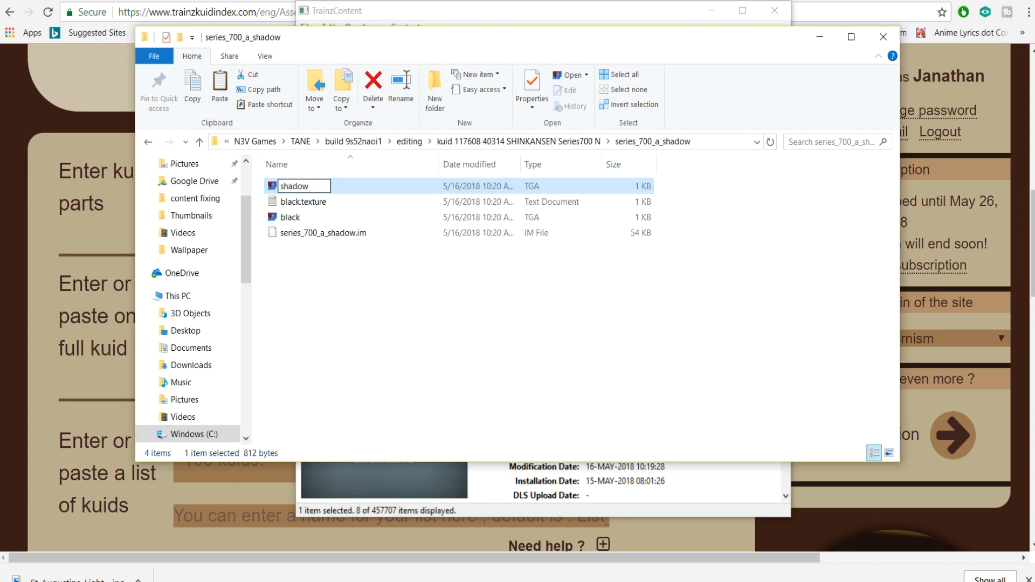
- Create a new text document named shadow.texture in the series_700_a_shadow folder
{"action": "right_click", "coordinate": [424, 343]}
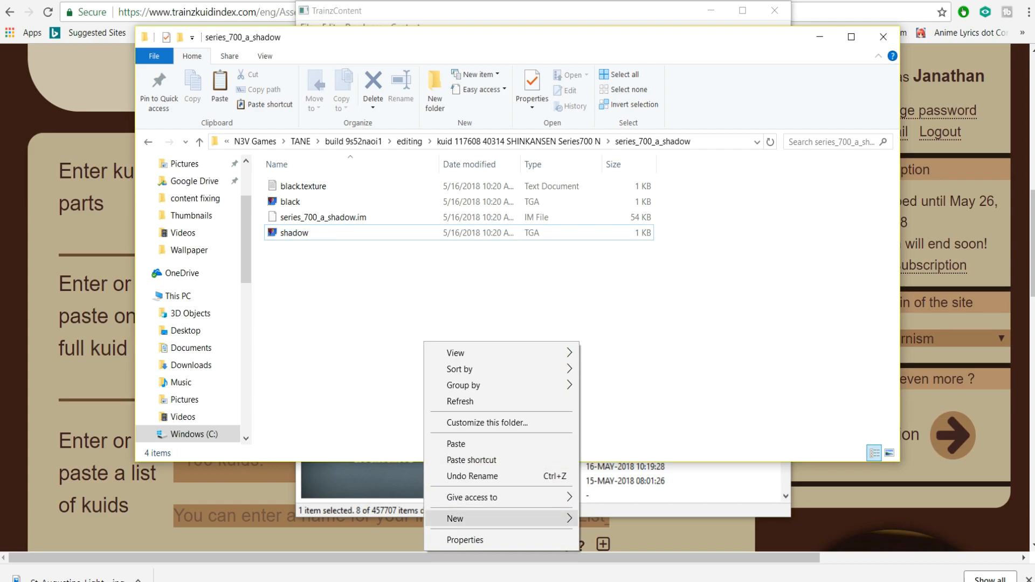
{"action": "mouse_move", "coordinate": [512, 518]}
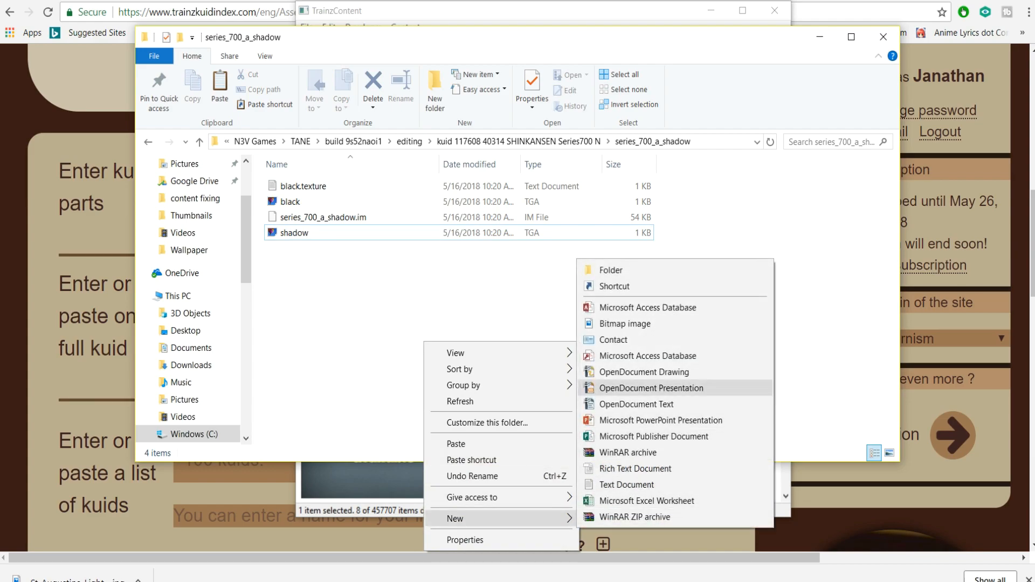
{"action": "left_click", "coordinate": [625, 484]}
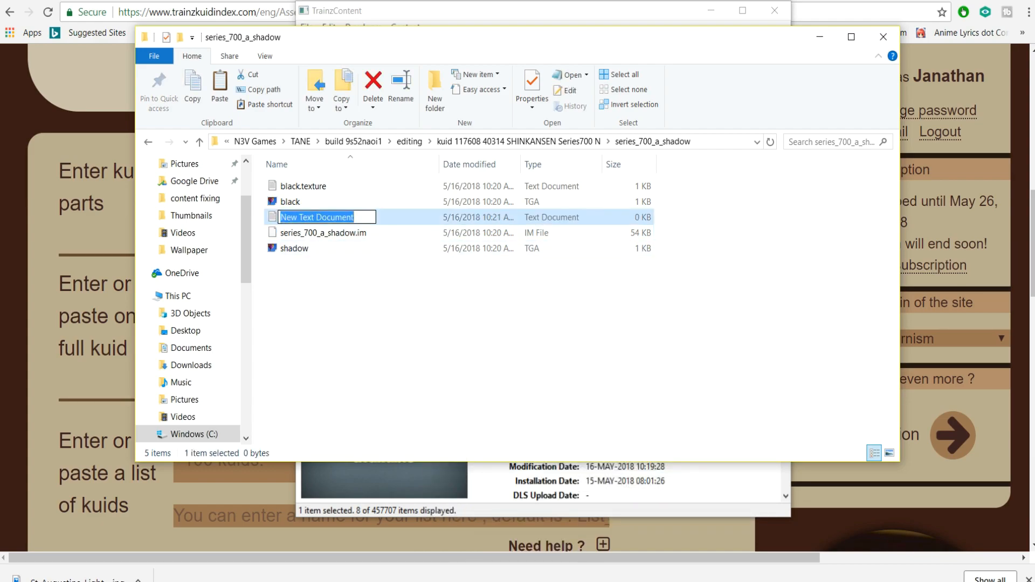
{"action": "type", "text": "shado"}
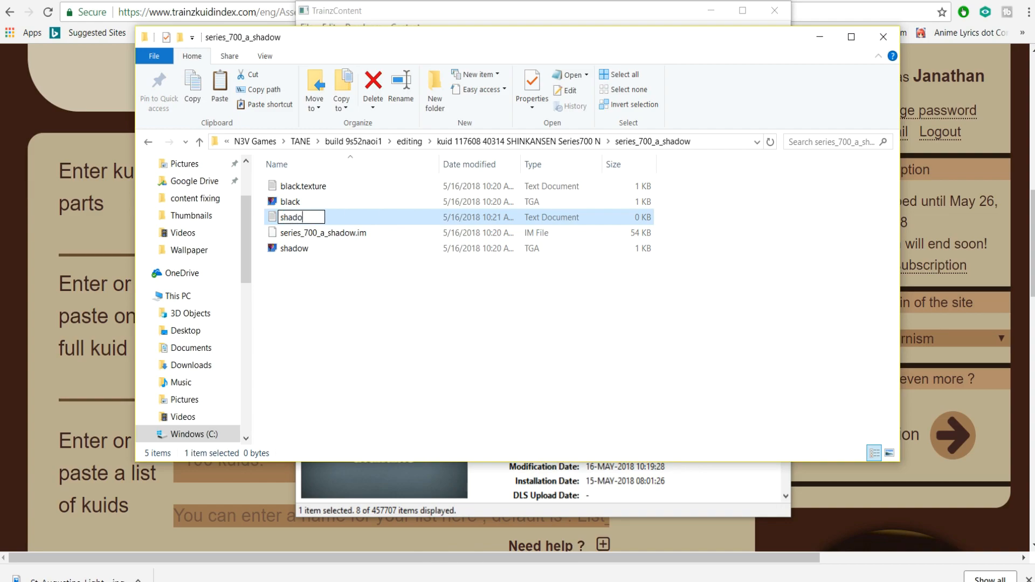
{"action": "type", "text": "w.texture"}
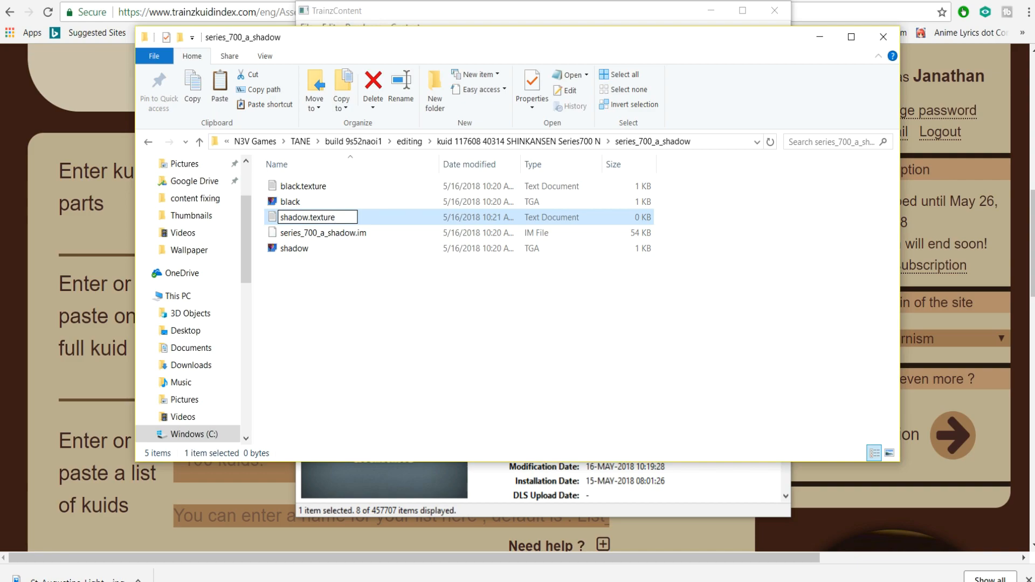
- Confirm the name shadow.texture, open the text document and enter the line Primary=shadow.tga
{"action": "key", "text": "Return"}
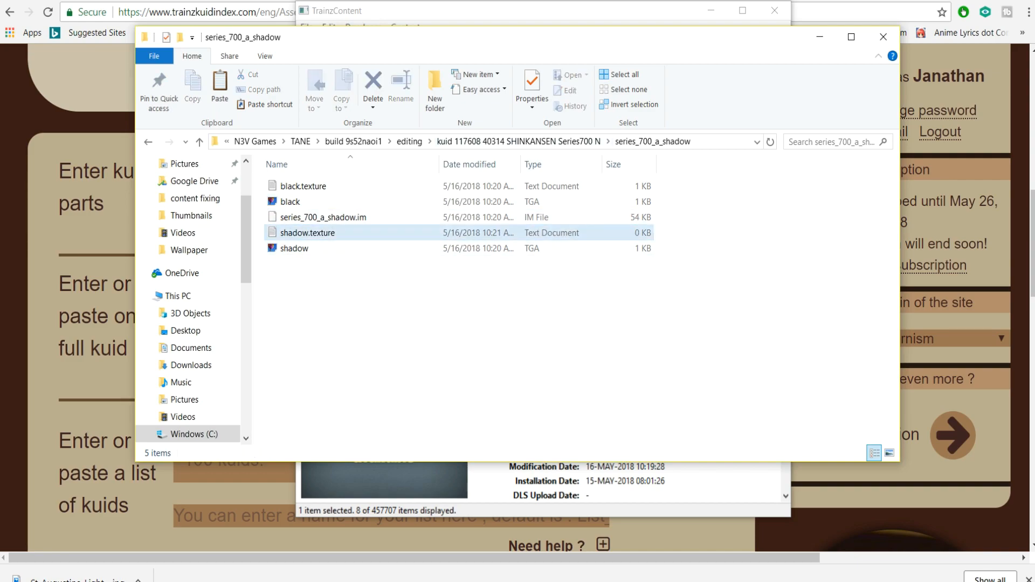
{"action": "key", "text": "Return"}
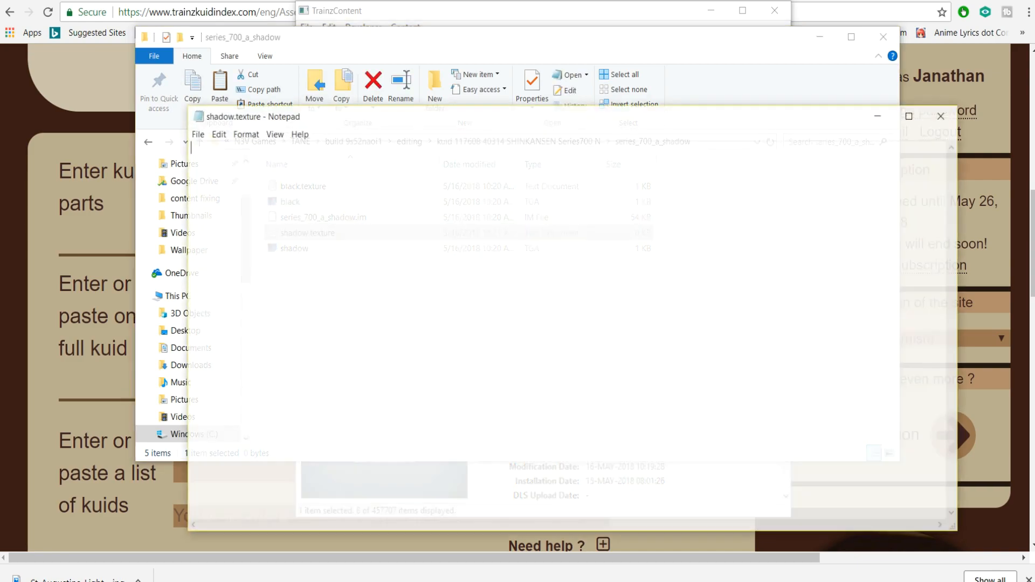
{"action": "type", "text": "Primaa"}
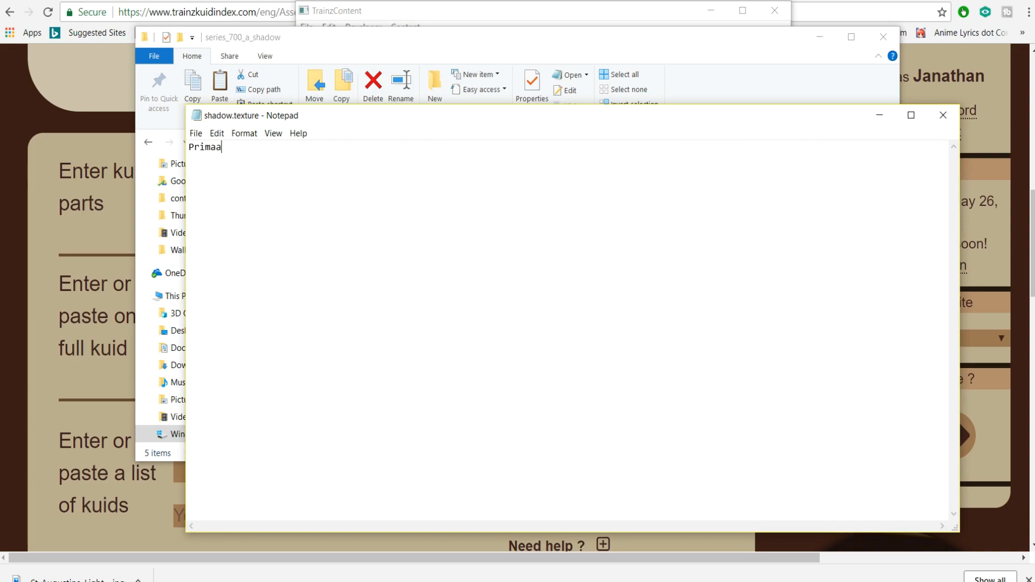
{"action": "type", "text": "ry=shadow.tga"}
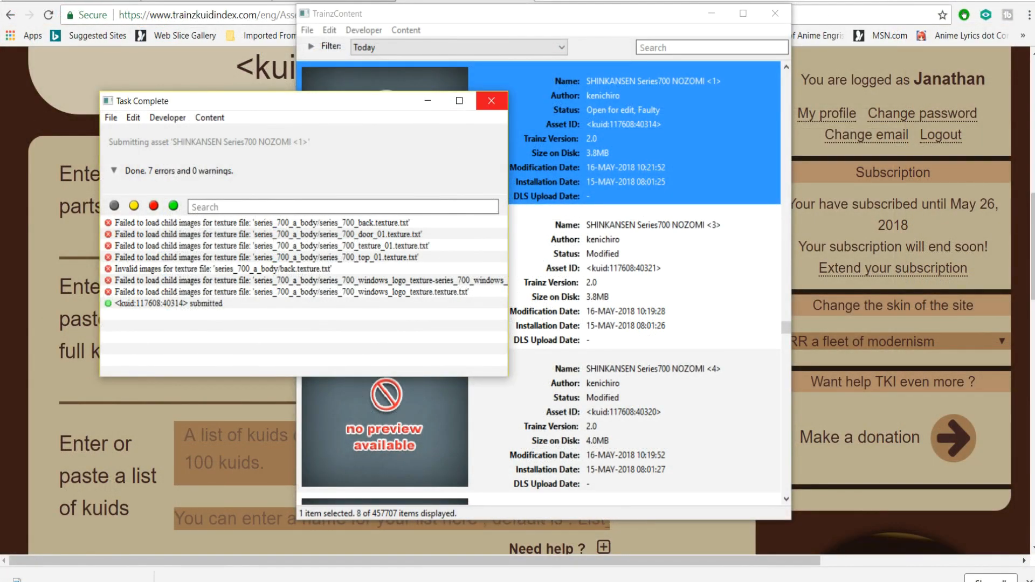
- Close the submission results, validate SHINKANSEN Series700 NOZOMI <1> to read its errors and warnings, and close that list
{"action": "left_click", "coordinate": [491, 101]}
{"action": "right_click", "coordinate": [528, 105]}
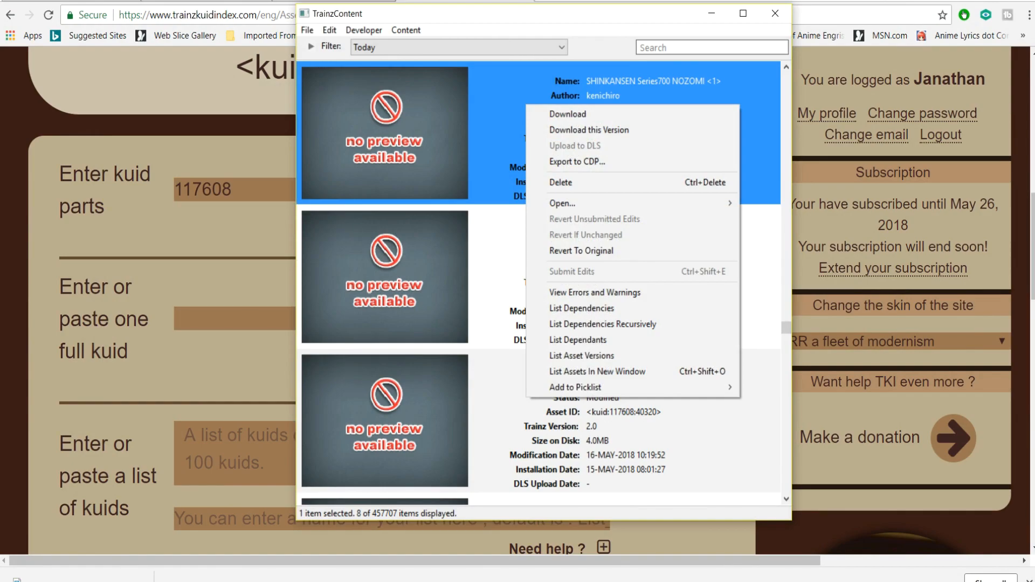
{"action": "mouse_move", "coordinate": [571, 203]}
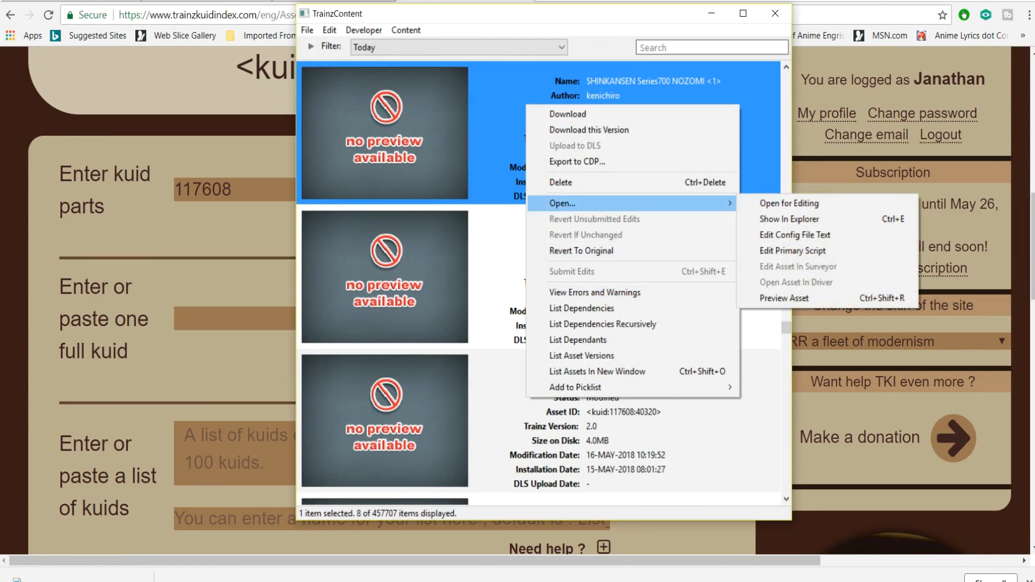
{"action": "left_click", "coordinate": [594, 292]}
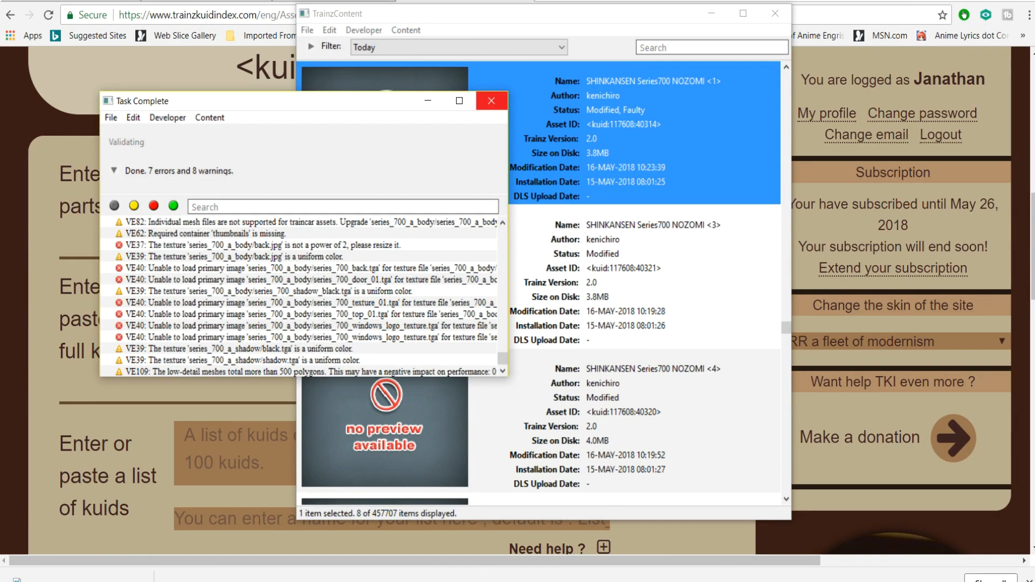
{"action": "left_click", "coordinate": [561, 129]}
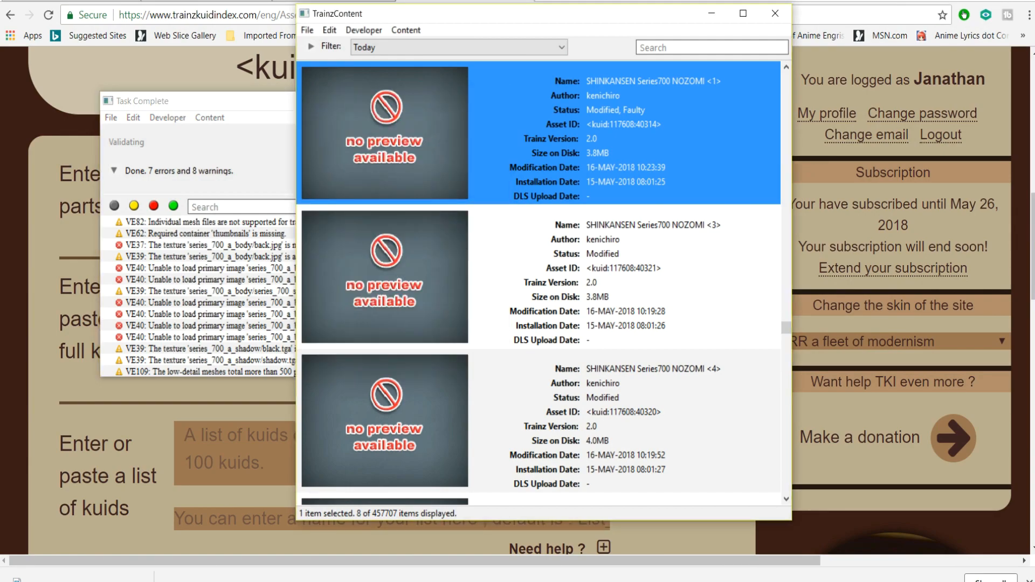
{"action": "left_click", "coordinate": [226, 156]}
{"action": "left_click", "coordinate": [491, 101]}
- Show the files of SHINKANSEN Series700 NOZOMI <1> in Explorer
{"action": "right_click", "coordinate": [578, 123]}
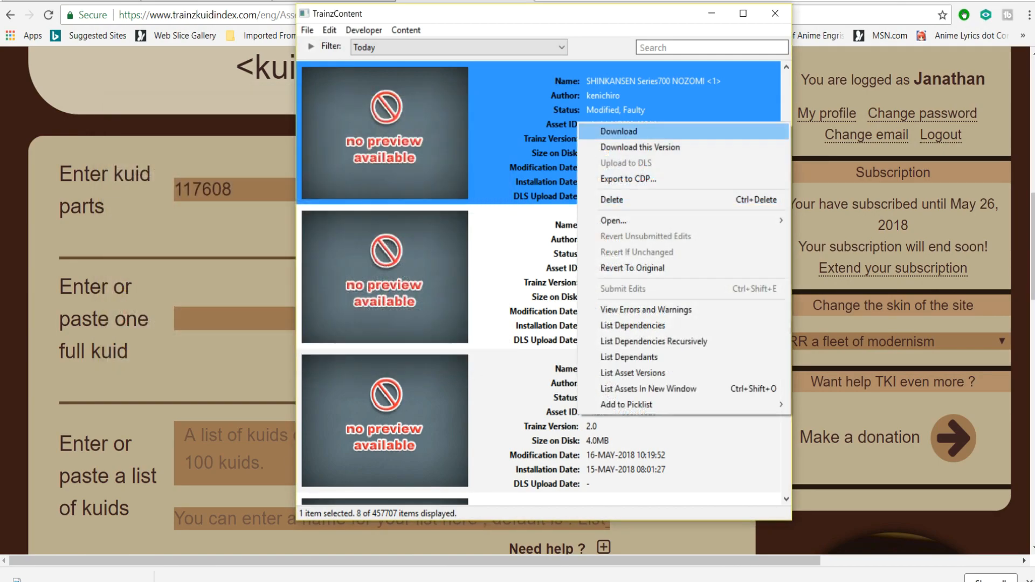
{"action": "mouse_move", "coordinate": [614, 221]}
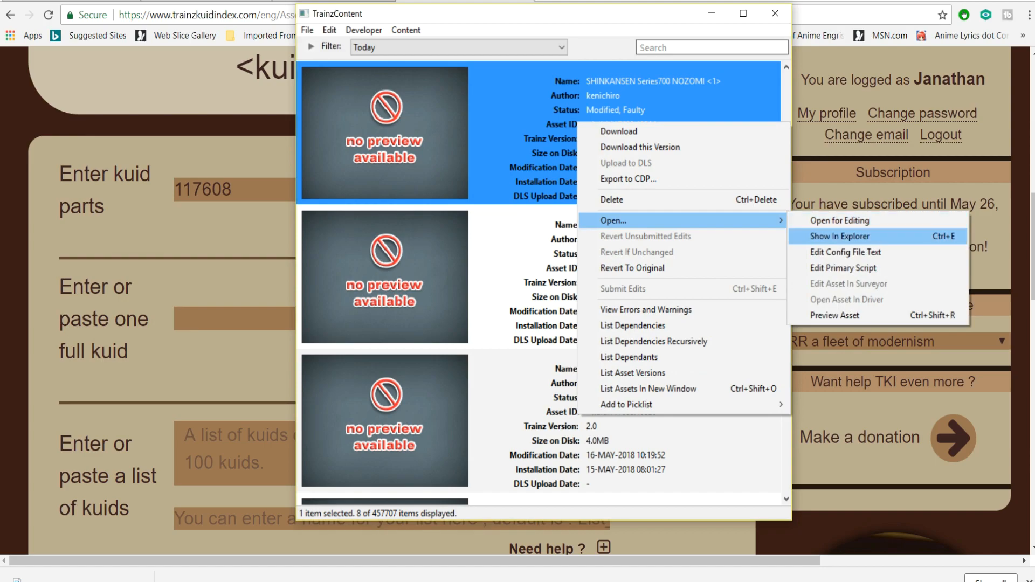
{"action": "left_click", "coordinate": [839, 236]}
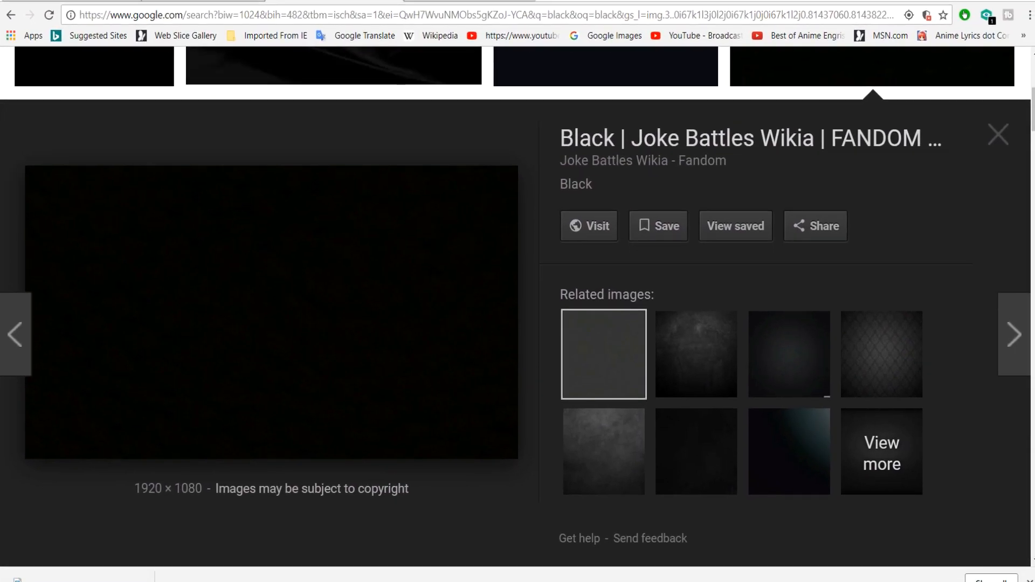
- Save the 1920 × 1080 black image from the Google image results as the JPEG Black in the Thumbnails folder
{"action": "right_click", "coordinate": [295, 242]}
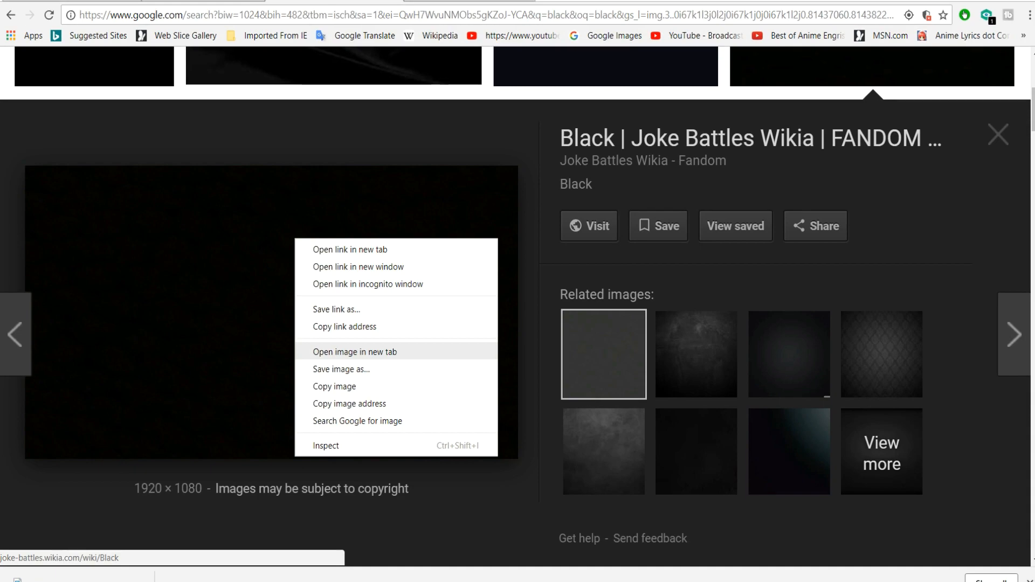
{"action": "left_click", "coordinate": [341, 369]}
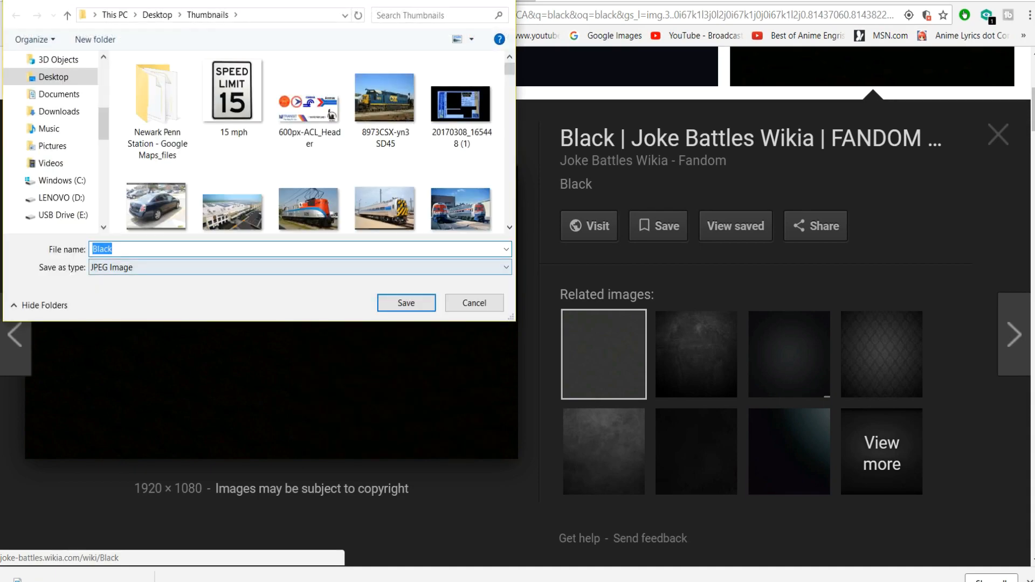
{"action": "left_click", "coordinate": [406, 303]}
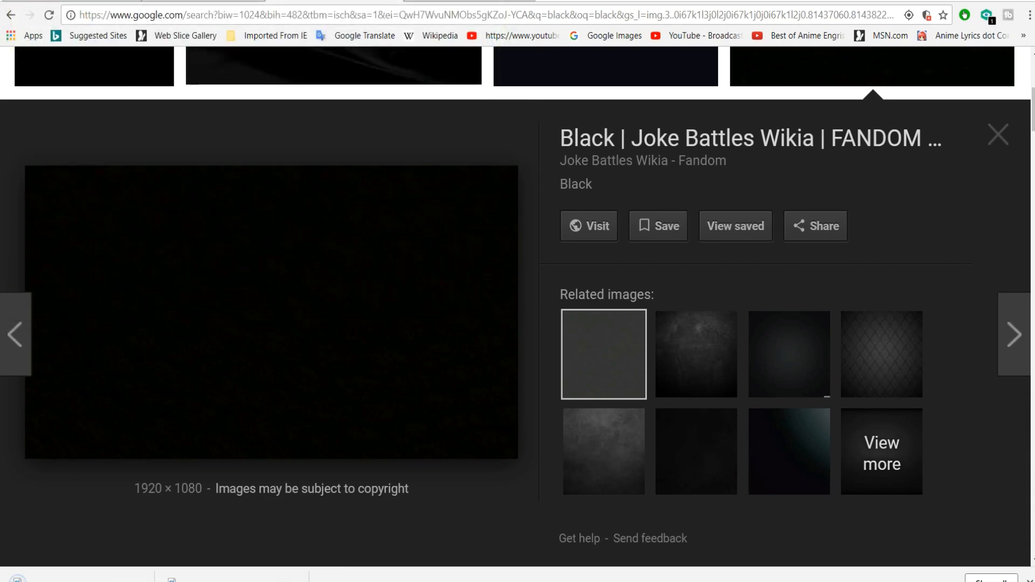
- Switch to TrainzContent and show the files of the faulty SHINKANSEN Series700 NOZOMI <1> in Explorer again
{"action": "mouse_move", "coordinate": [518, 579]}
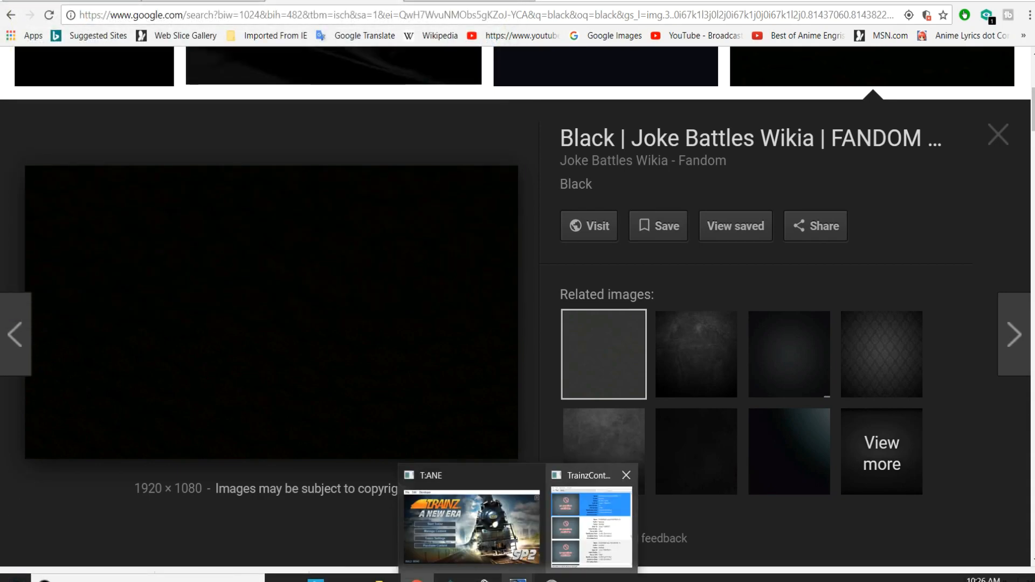
{"action": "left_click", "coordinate": [592, 525]}
{"action": "right_click", "coordinate": [615, 123]}
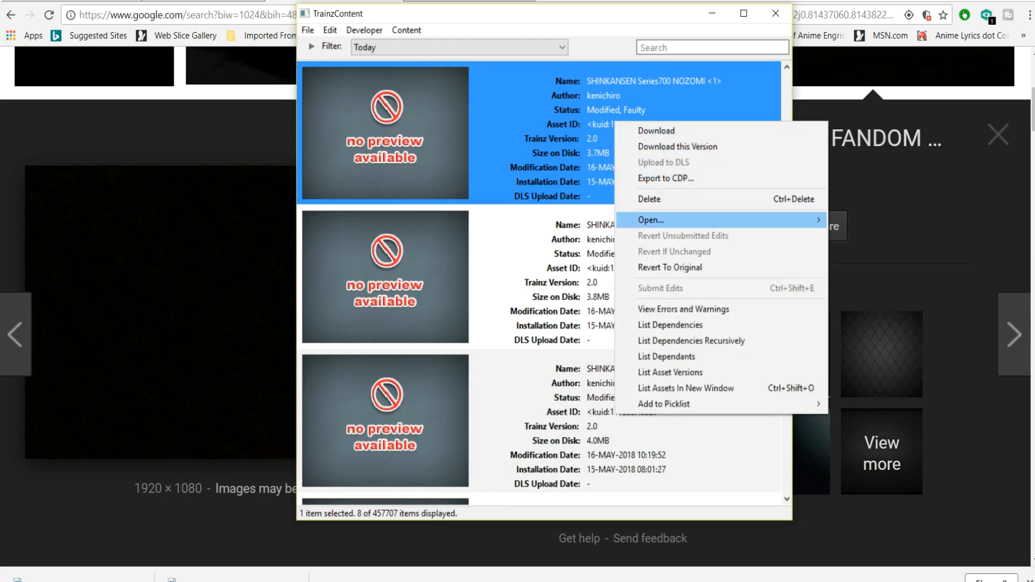
{"action": "mouse_move", "coordinate": [653, 220]}
{"action": "left_click", "coordinate": [877, 236]}
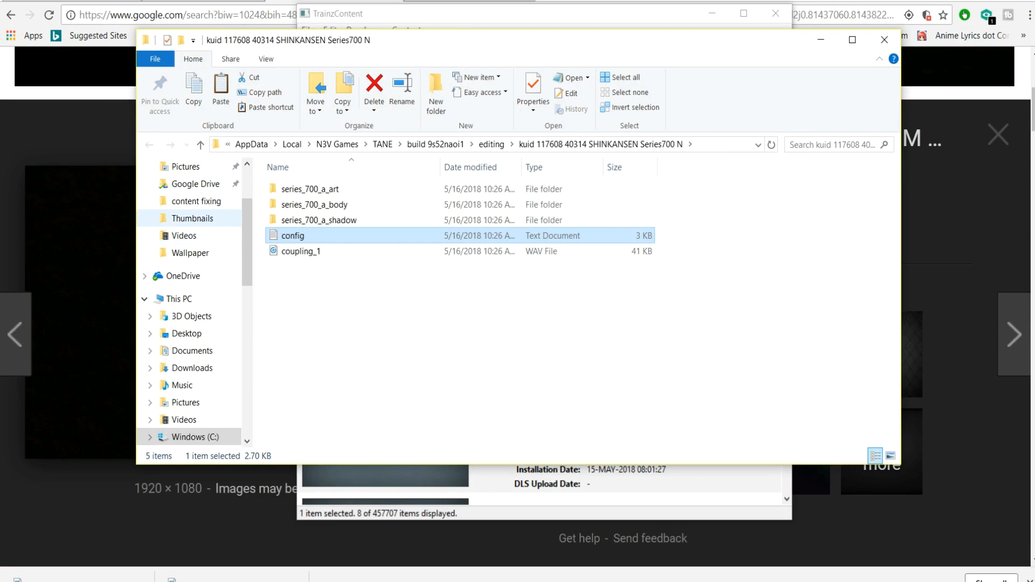
- Copy the Black image from the Thumbnails folder into the asset's series_700_a_body folder
{"action": "left_click", "coordinate": [193, 218]}
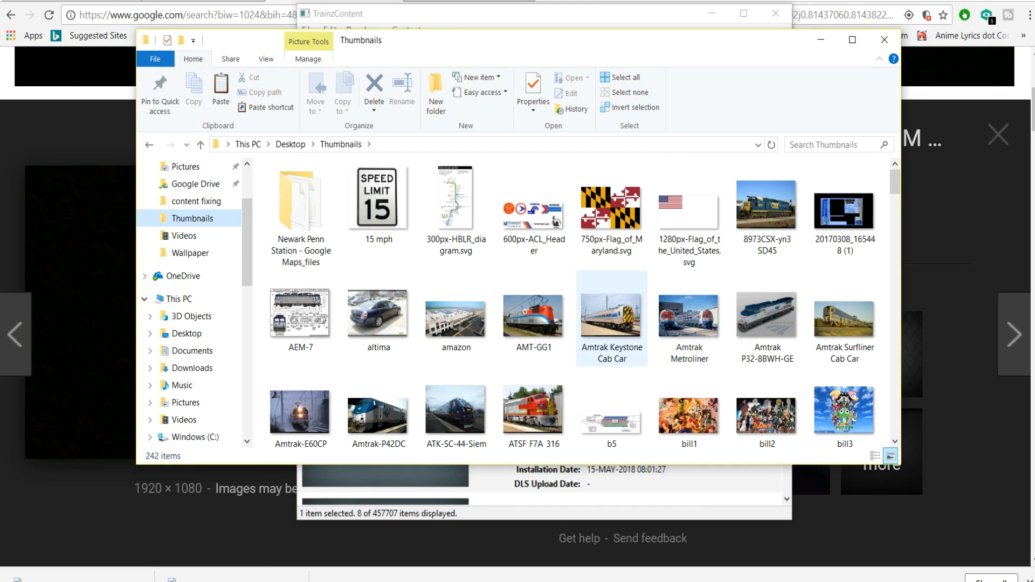
{"action": "scroll", "coordinate": [611, 318], "scroll_direction": "down", "scroll_amount": 2}
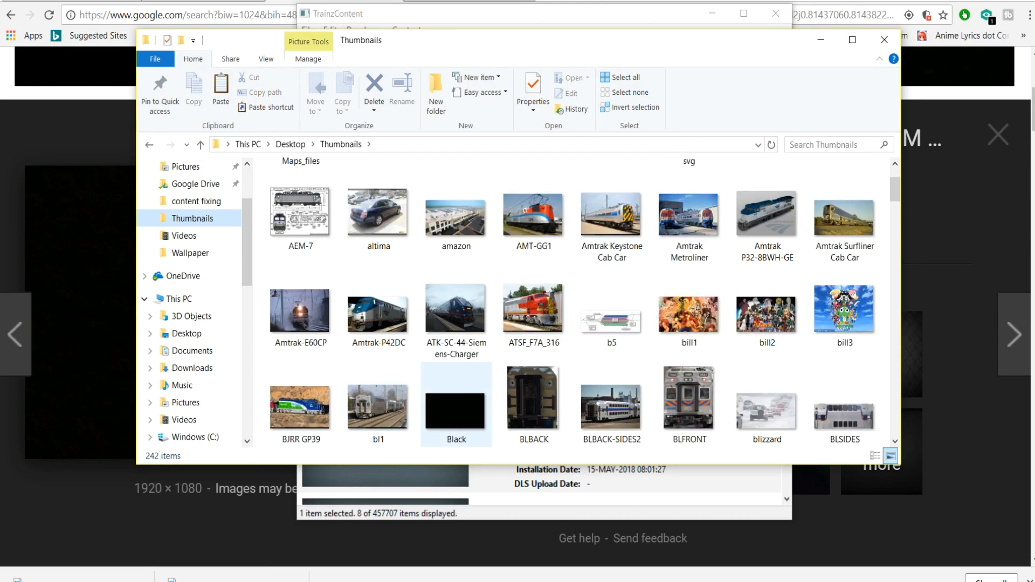
{"action": "right_click", "coordinate": [451, 409]}
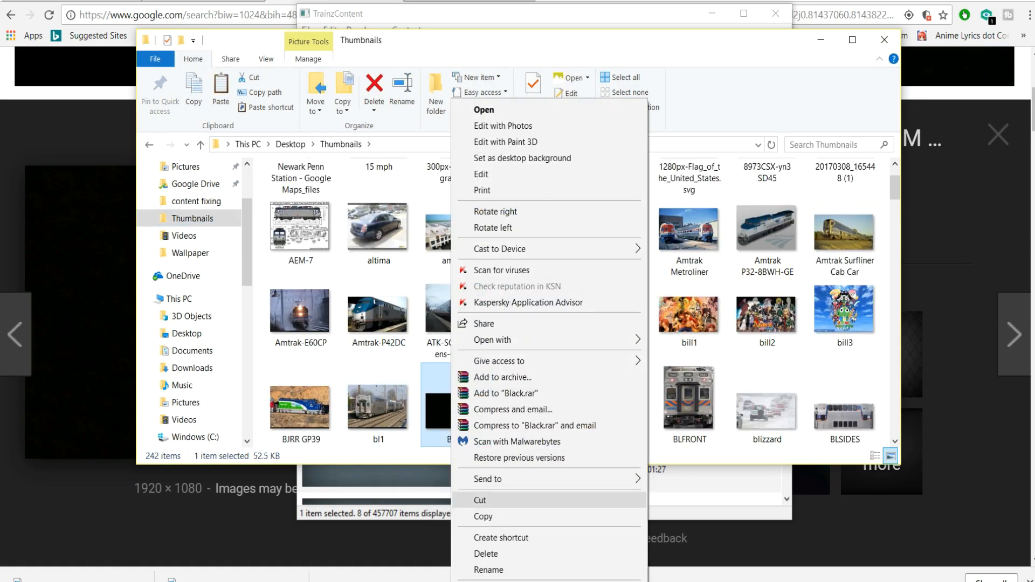
{"action": "left_click", "coordinate": [484, 516]}
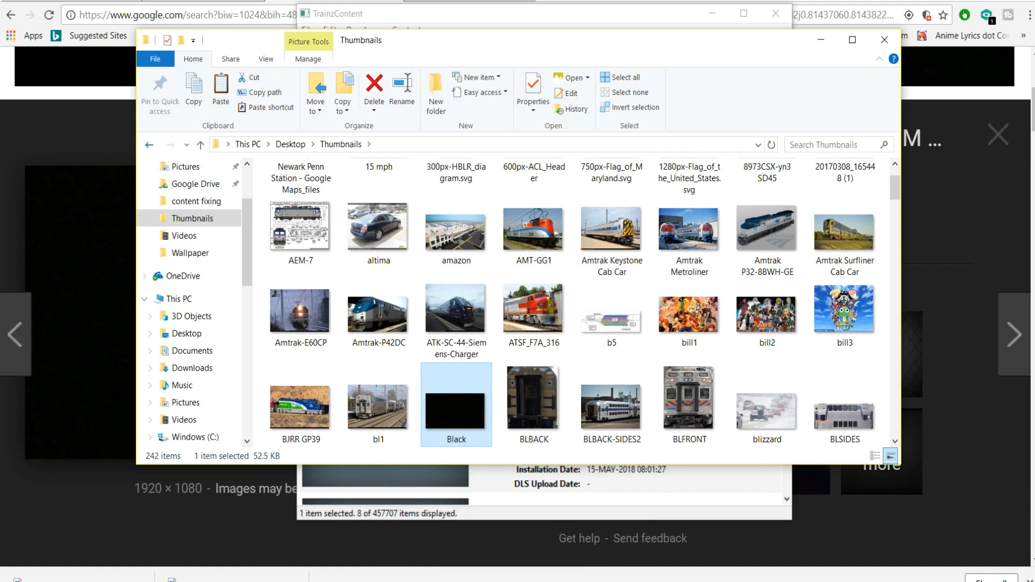
{"action": "left_click", "coordinate": [150, 144]}
{"action": "right_click", "coordinate": [386, 319]}
{"action": "left_click", "coordinate": [315, 205]}
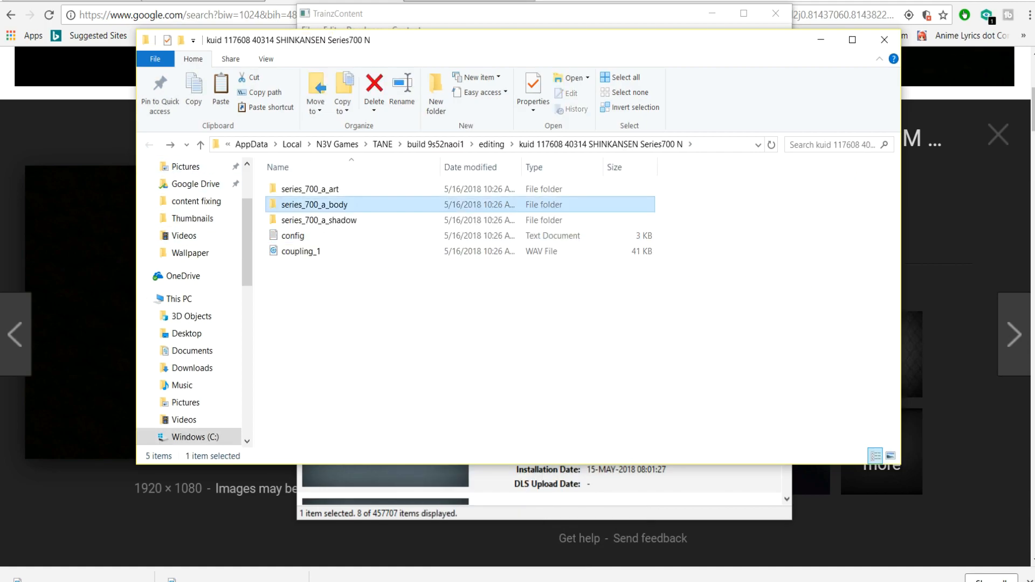
{"action": "double_click", "coordinate": [315, 205]}
{"action": "right_click", "coordinate": [717, 260]}
{"action": "left_click", "coordinate": [755, 362]}
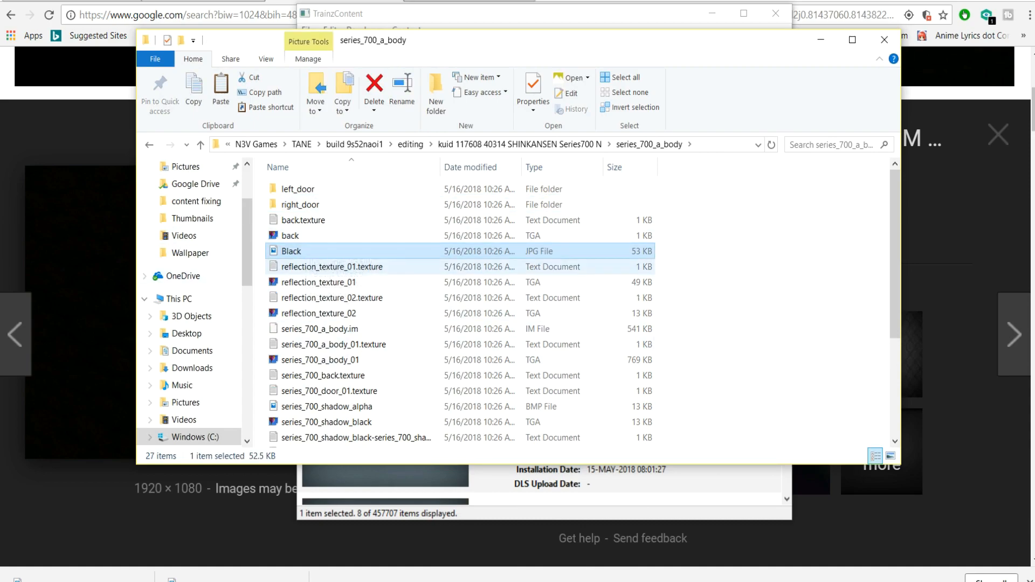
- Rename the pasted Black JPG in series_700_a_body as back
{"action": "key", "text": "F2"}
{"action": "type", "text": "back"}
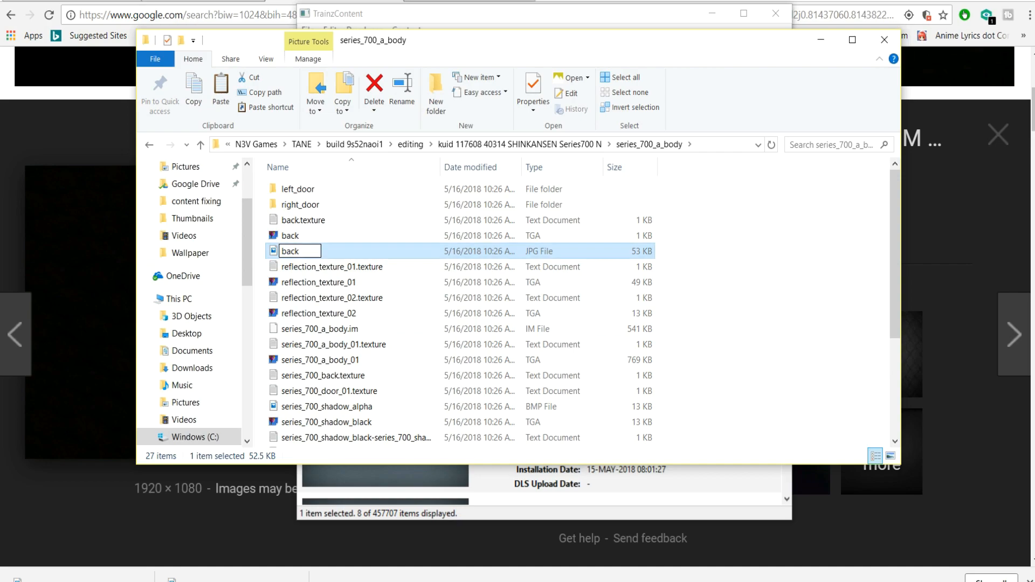
{"action": "key", "text": "Return"}
- Open the back JPG in Paint, resize it to 1024 by 1024 pixels without maintaining the aspect ratio, and save it
{"action": "key", "text": "shift+F10"}
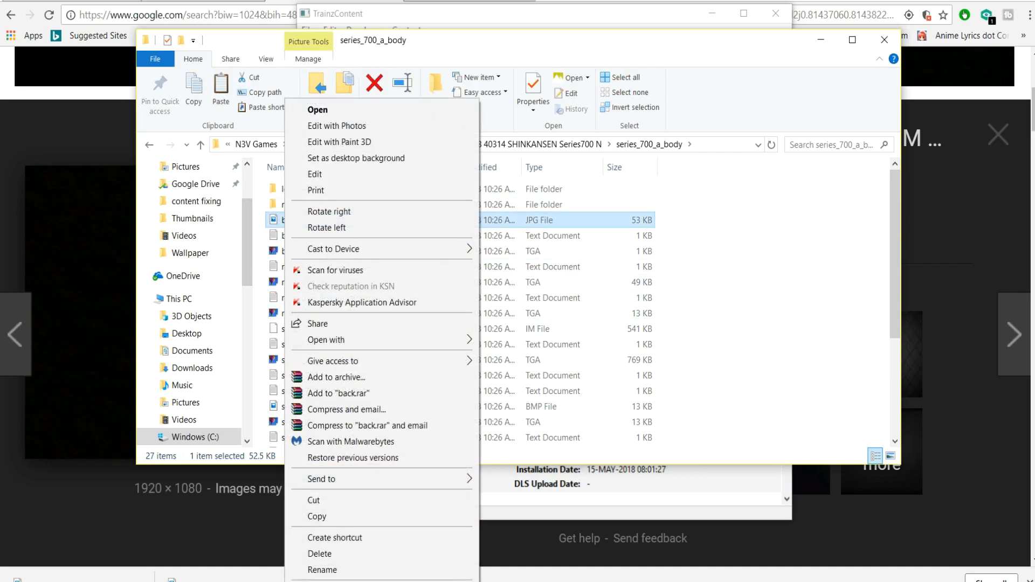
{"action": "mouse_move", "coordinate": [377, 340]}
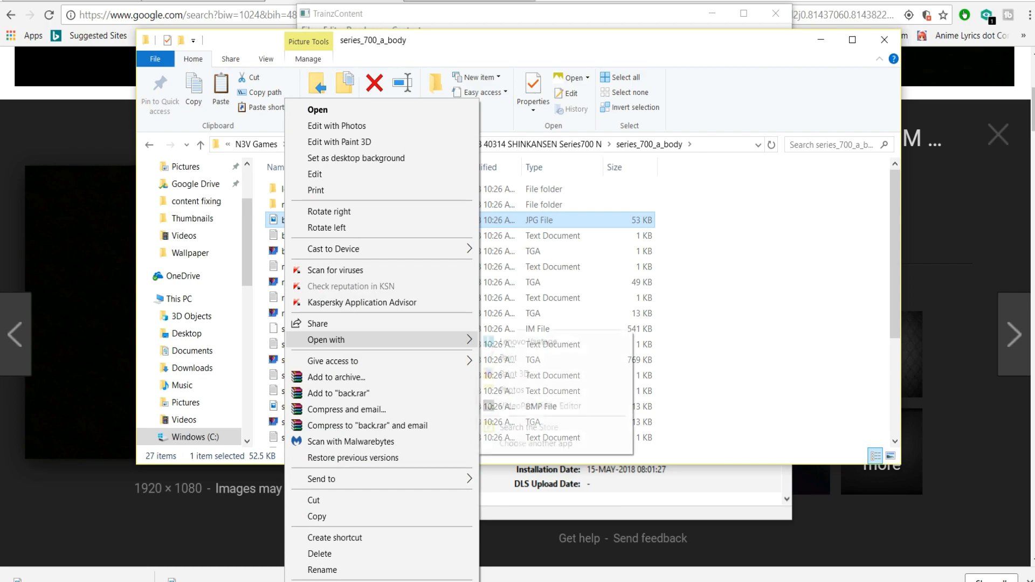
{"action": "left_click", "coordinate": [509, 357]}
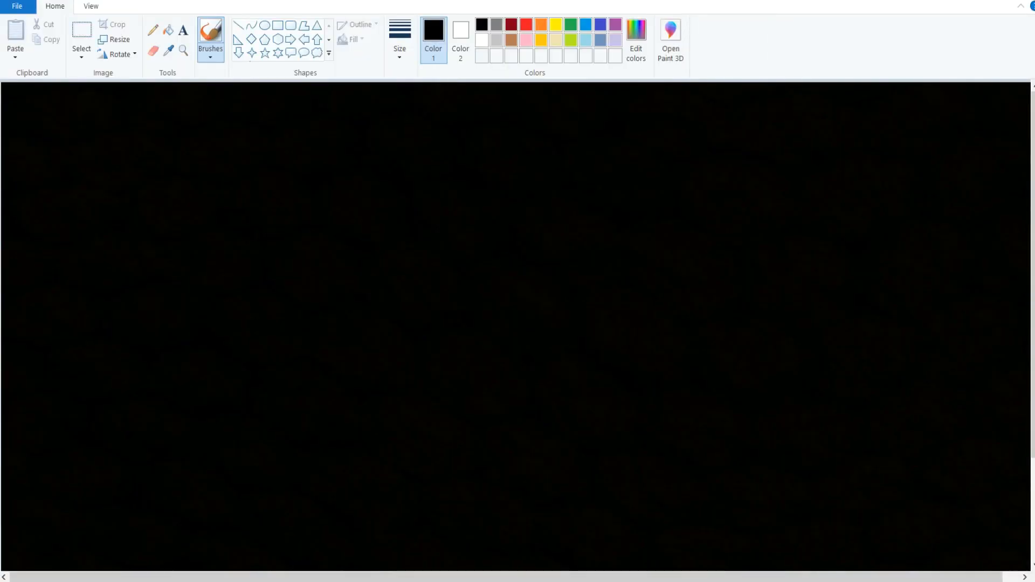
{"action": "left_click", "coordinate": [115, 40]}
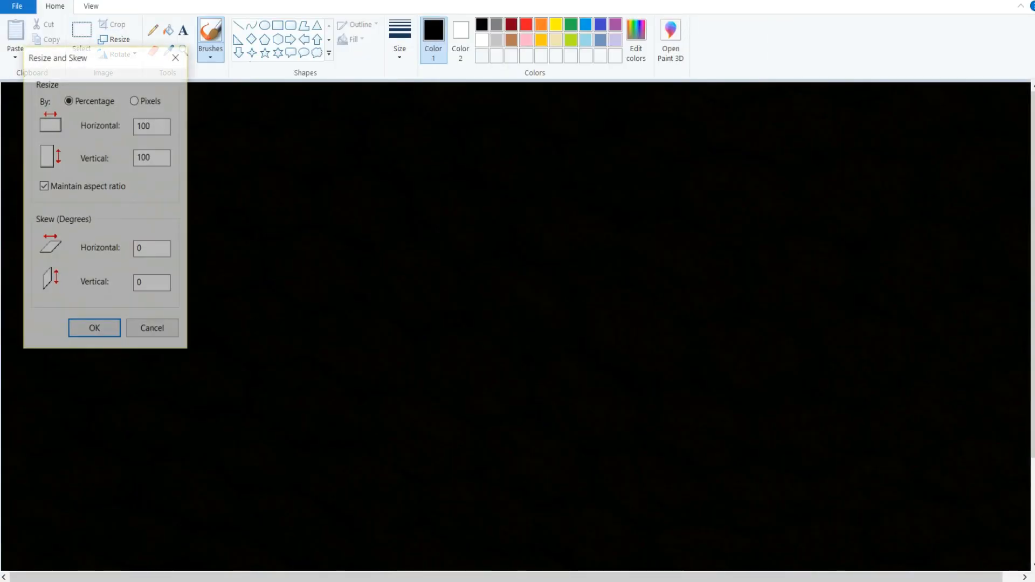
{"action": "left_click", "coordinate": [136, 100]}
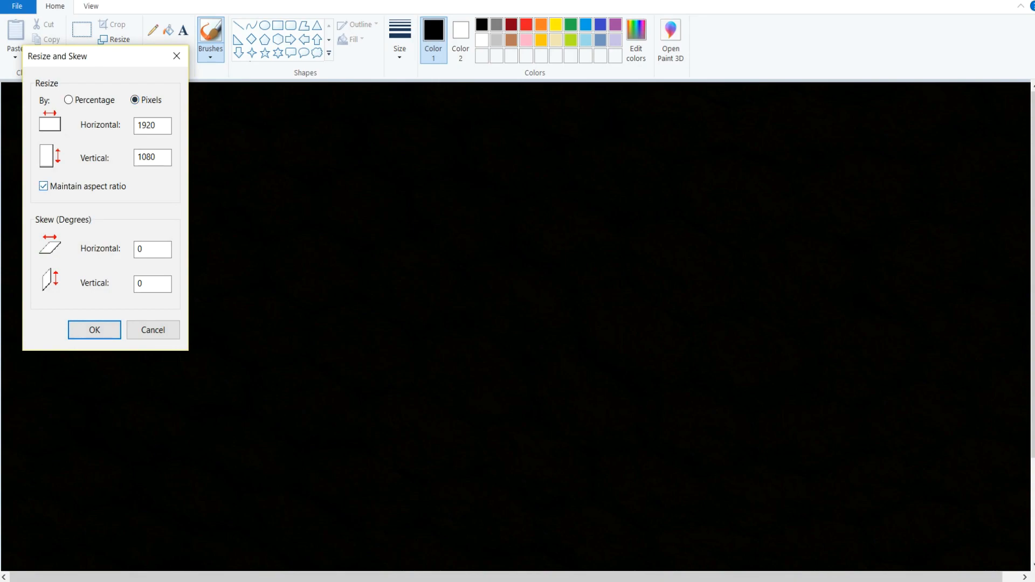
{"action": "double_click", "coordinate": [155, 125]}
{"action": "type", "text": "1024"}
{"action": "key", "text": "Tab"}
{"action": "type", "text": "102"}
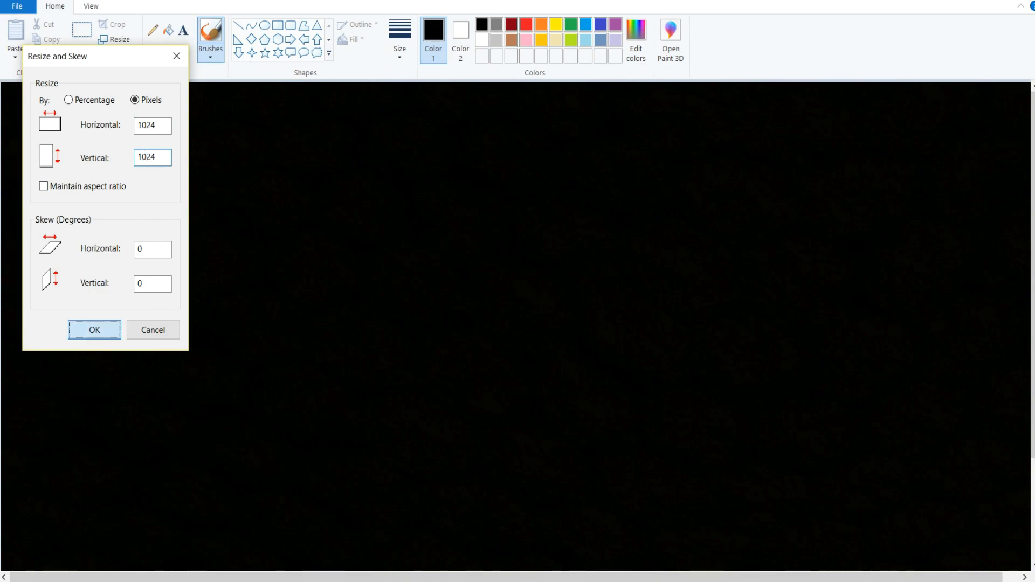
{"action": "key", "text": "Return"}
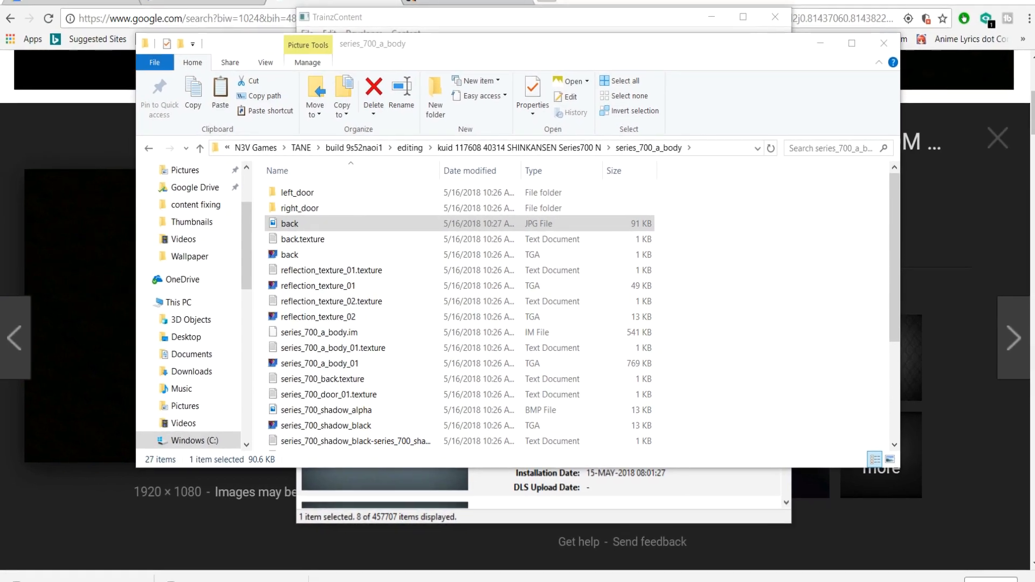
- Change the primary image in the back.texture file to back.jpg and close the saved text document
{"action": "left_click", "coordinate": [303, 236]}
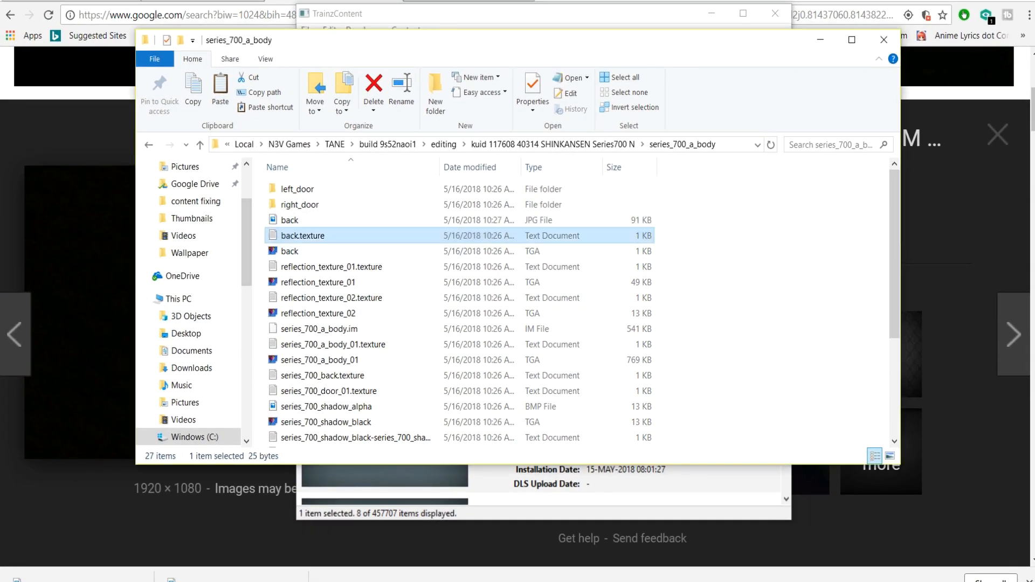
{"action": "double_click", "coordinate": [303, 236]}
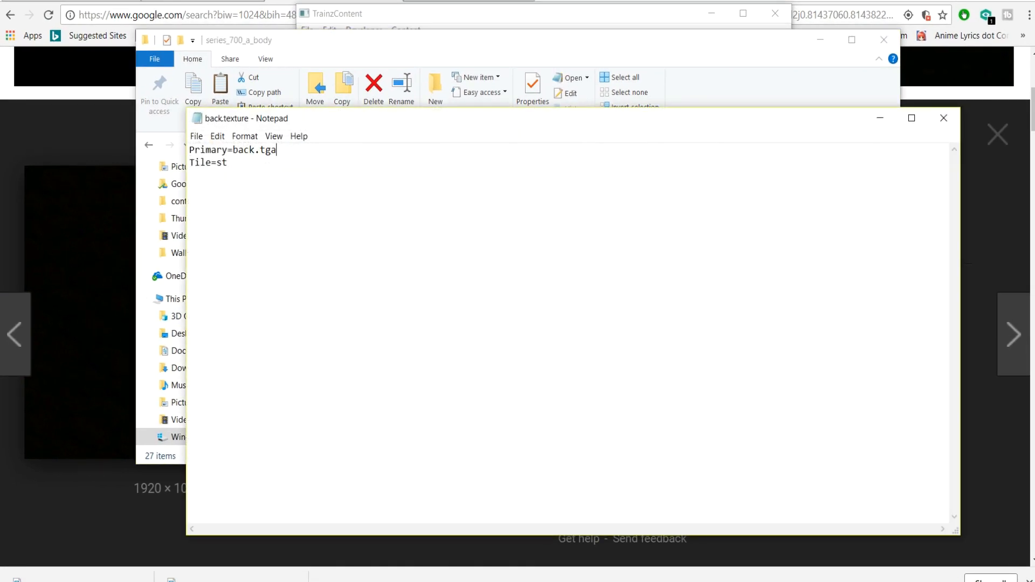
{"action": "key", "text": "BackSpace"}
{"action": "key", "text": "BackSpace"}
{"action": "key", "text": "BackSpace"}
{"action": "type", "text": "jpg"}
{"action": "left_click", "coordinate": [943, 118]}
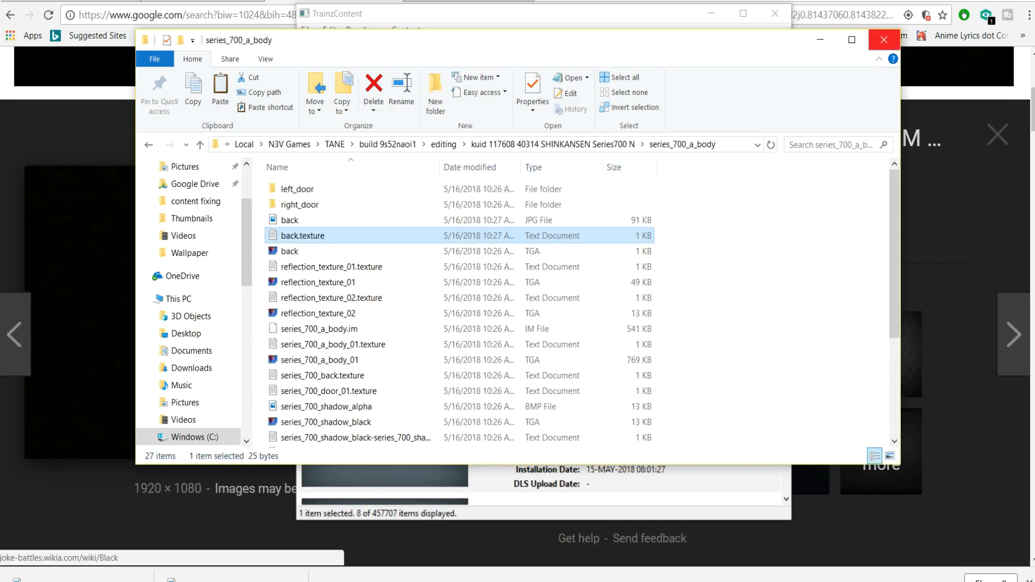
- Close the asset's folder, submit the edits of SHINKANSEN Series700 NOZOMI <1>, and dismiss the submission report
{"action": "left_click", "coordinate": [883, 40]}
{"action": "right_click", "coordinate": [680, 143]}
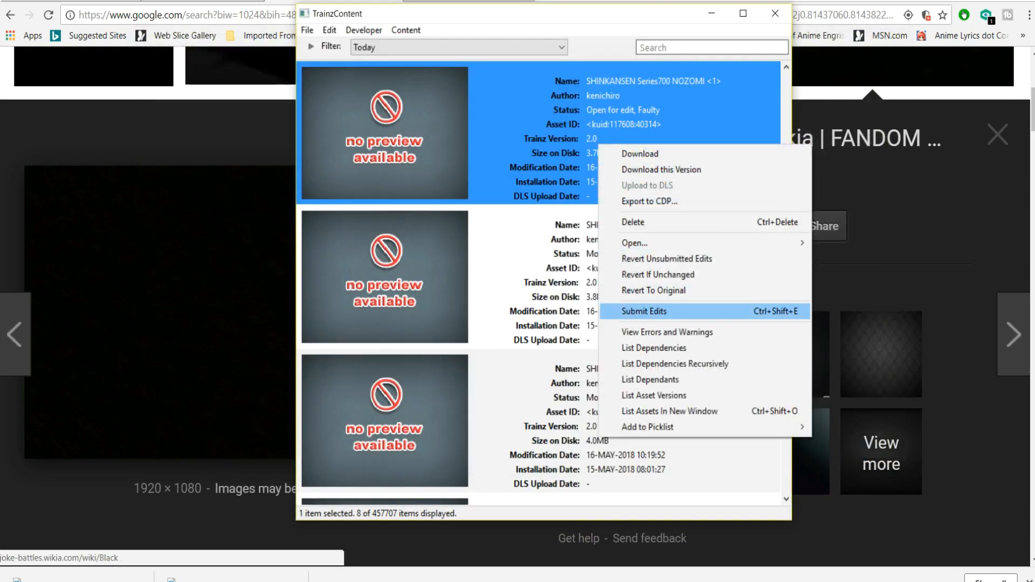
{"action": "left_click", "coordinate": [712, 311]}
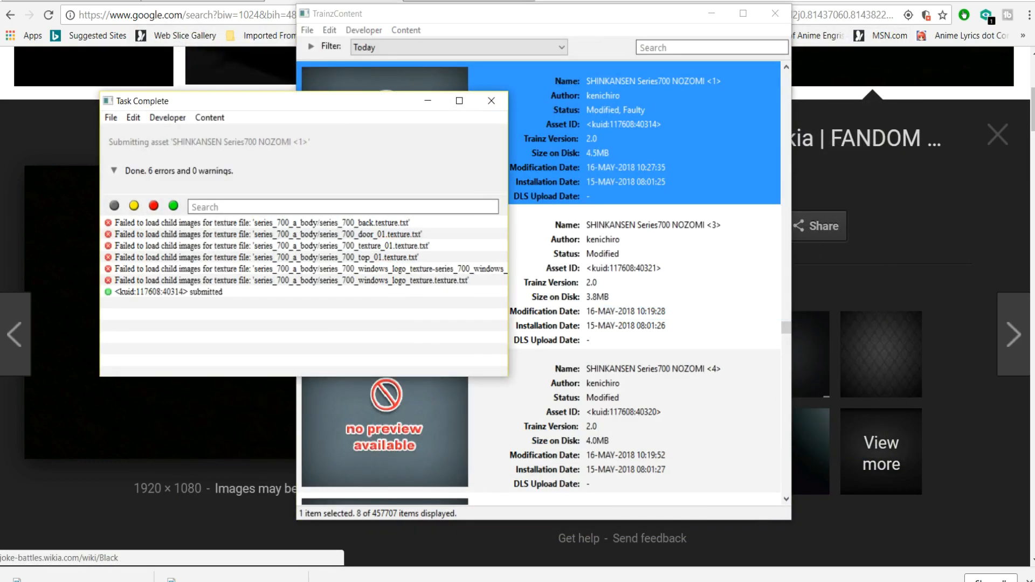
{"action": "left_click", "coordinate": [491, 101]}
- View the errors and warnings of SHINKANSEN Series700 NOZOMI <1> to check which primary texture images fail to load
{"action": "right_click", "coordinate": [574, 122]}
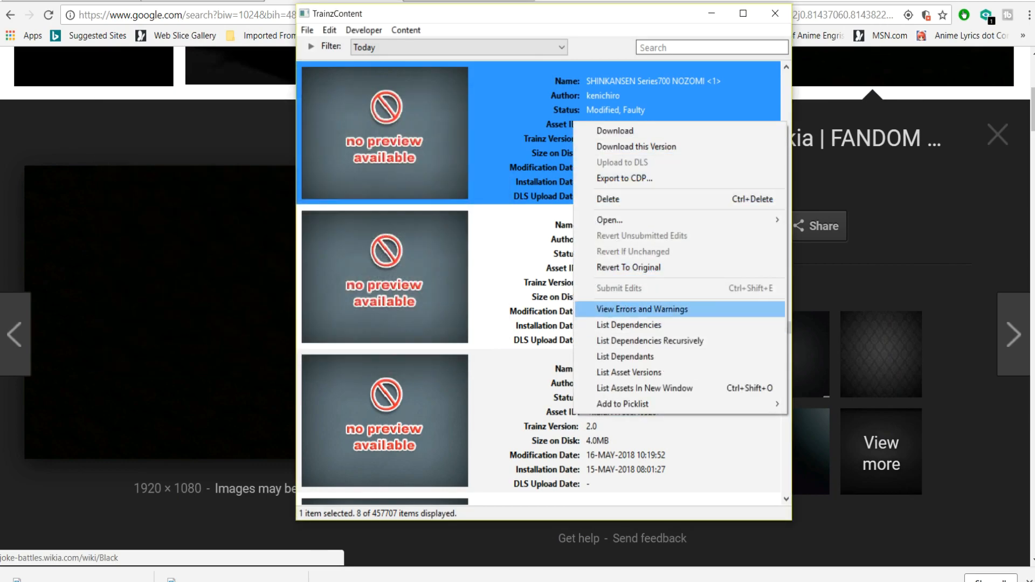
{"action": "left_click", "coordinate": [642, 309]}
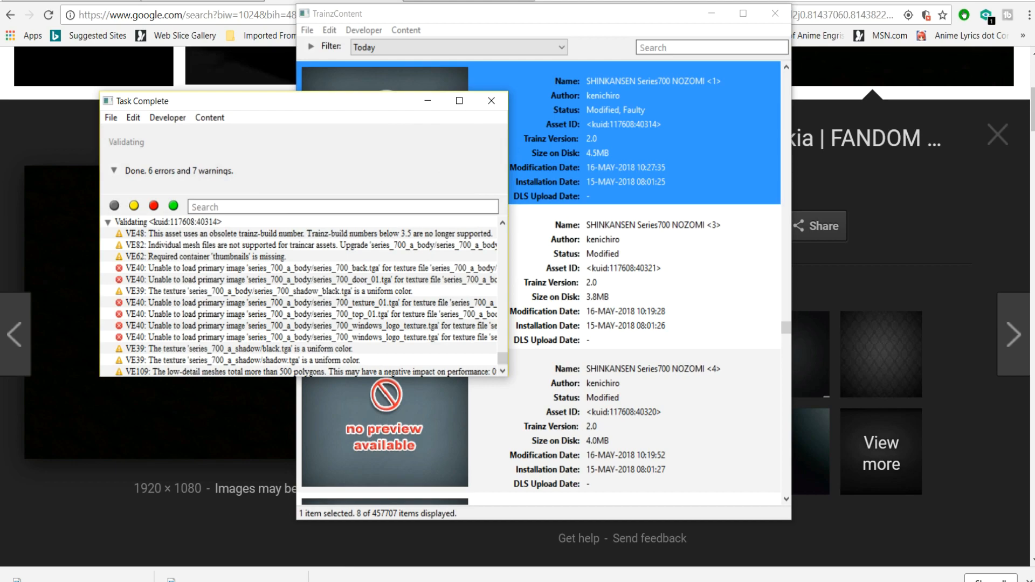
{"action": "mouse_move", "coordinate": [507, 248]}
{"action": "left_mouse_down"}
{"action": "mouse_move", "coordinate": [587, 248]}
{"action": "mouse_move", "coordinate": [522, 248]}
{"action": "left_mouse_up"}
{"action": "left_click", "coordinate": [507, 101]}
- Open SHINKANSEN Series700 NOZOMI <1> for editing and paste a duplicate of the back JPG into its series_700_a_body folder
{"action": "right_click", "coordinate": [574, 112]}
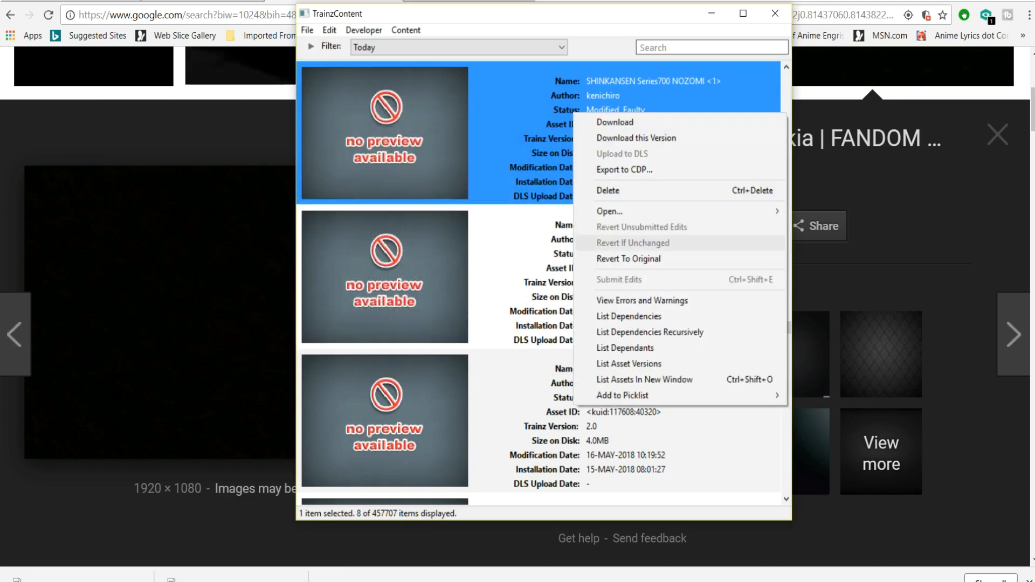
{"action": "mouse_move", "coordinate": [680, 212]}
{"action": "left_click", "coordinate": [836, 227]}
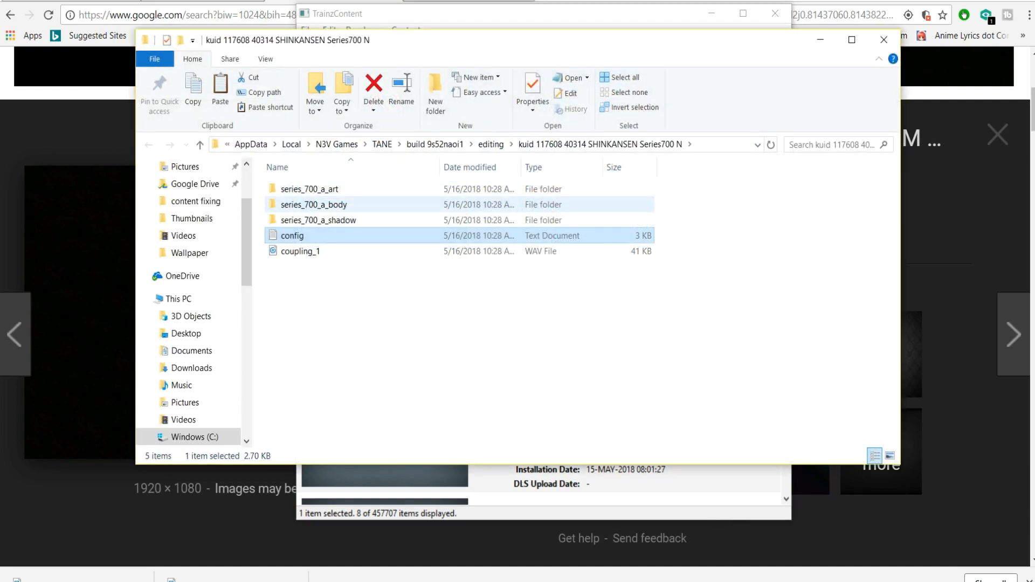
{"action": "double_click", "coordinate": [313, 204]}
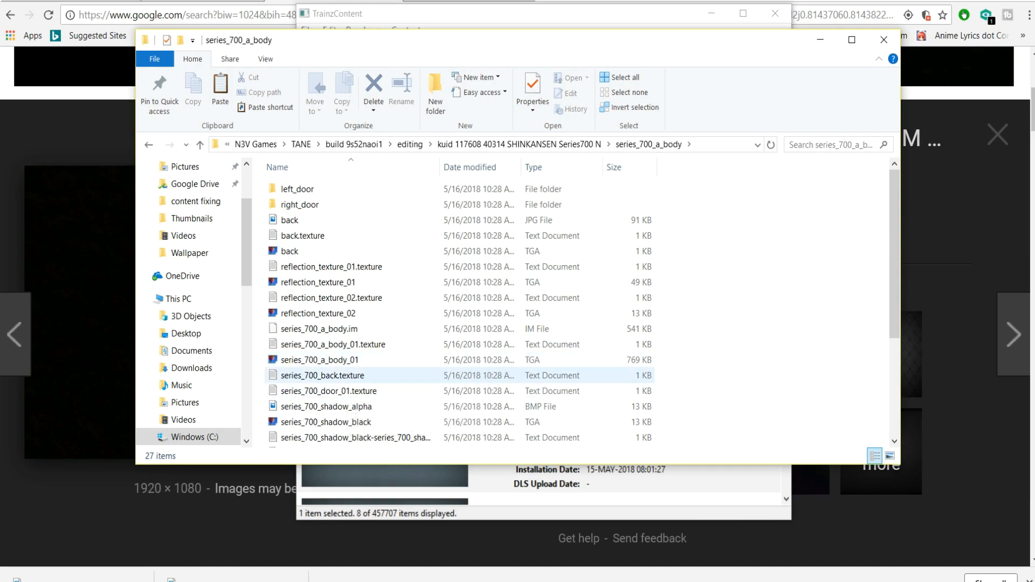
{"action": "right_click", "coordinate": [696, 247]}
{"action": "left_click", "coordinate": [727, 349]}
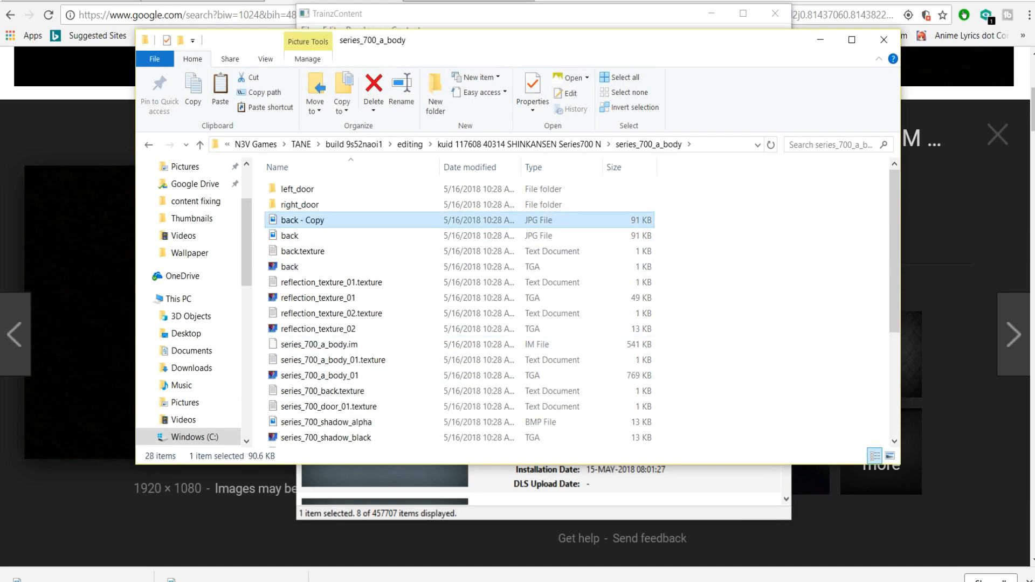
- Rename the duplicated back JPG in series_700_a_body as series_700_back
{"action": "left_click", "coordinate": [324, 205]}
{"action": "left_click", "coordinate": [302, 220]}
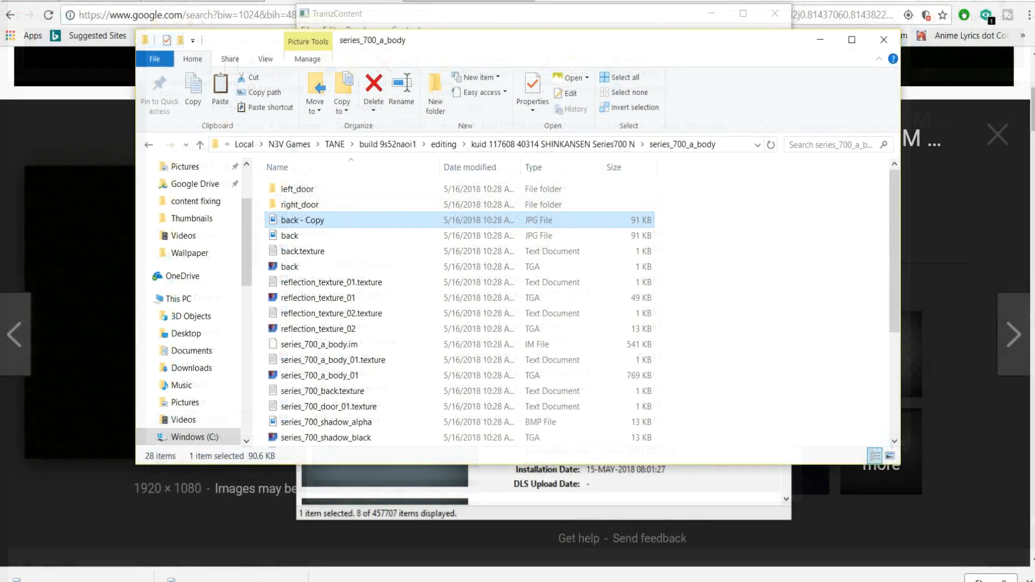
{"action": "key", "text": "F2"}
{"action": "type", "text": "series"}
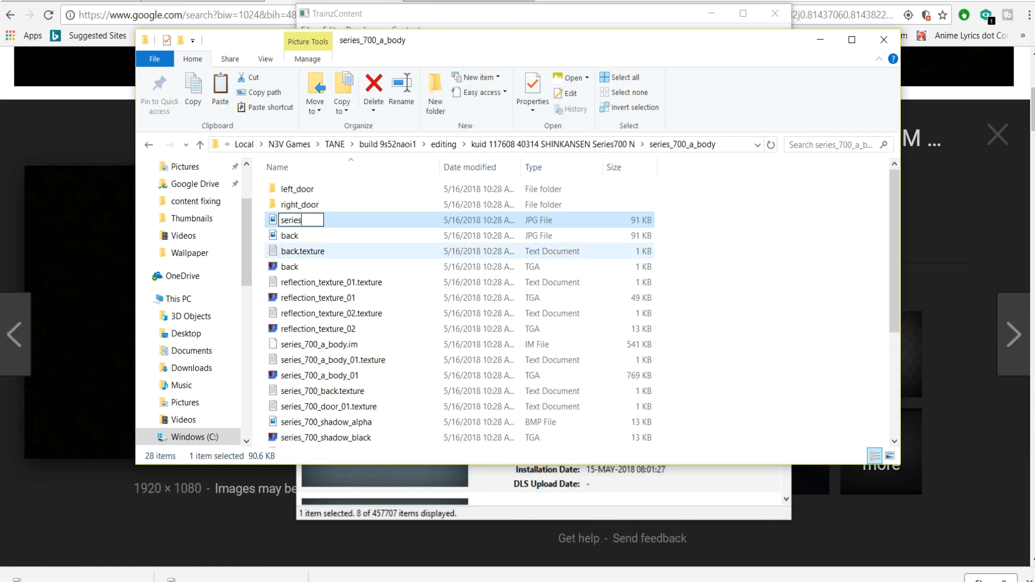
{"action": "type", "text": "_700_back"}
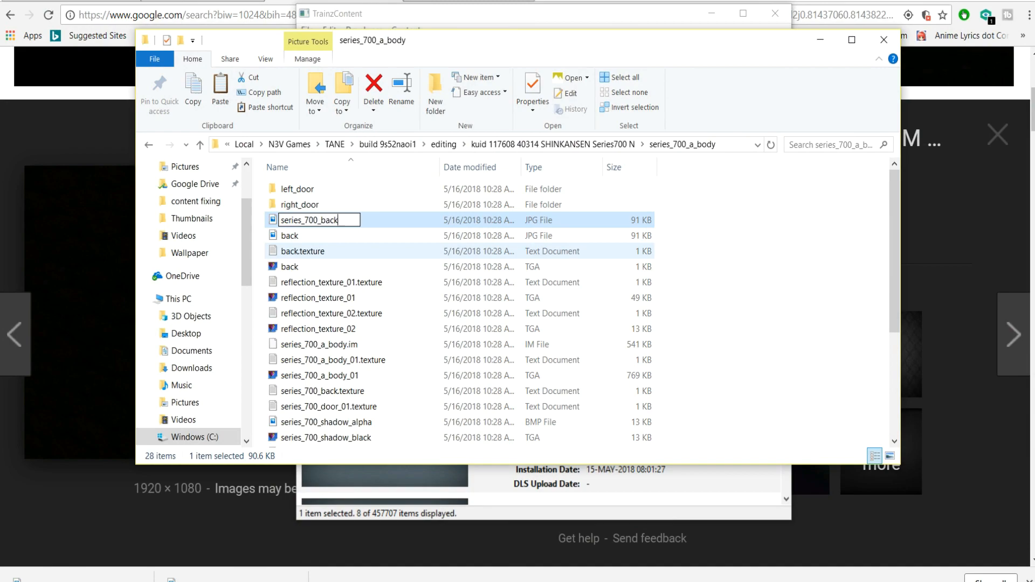
{"action": "left_click", "coordinate": [345, 343]}
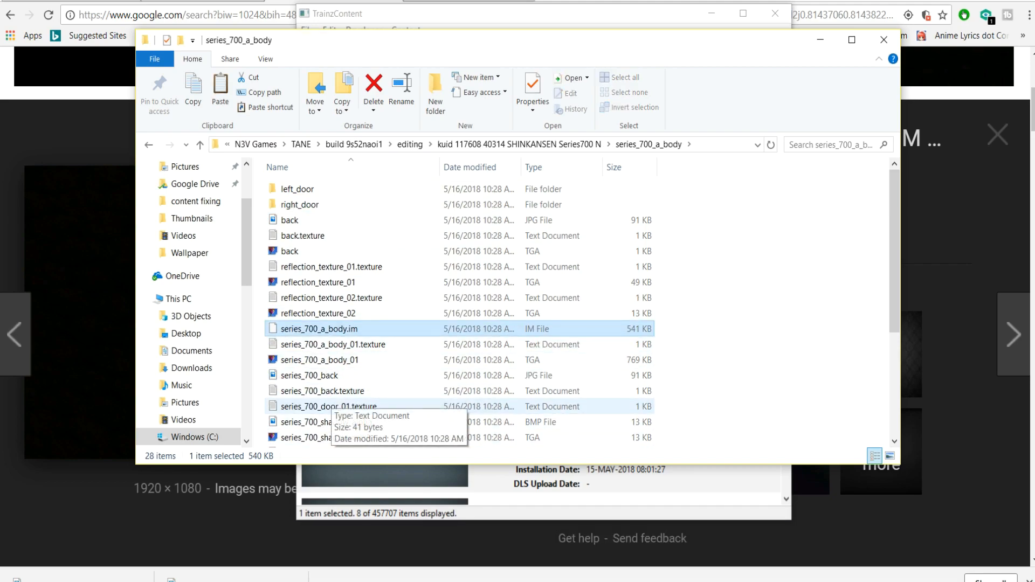
- Change the primary image in the series_700_back.texture file to Series_700_back.jpg, save the text document, and close it
{"action": "double_click", "coordinate": [322, 390]}
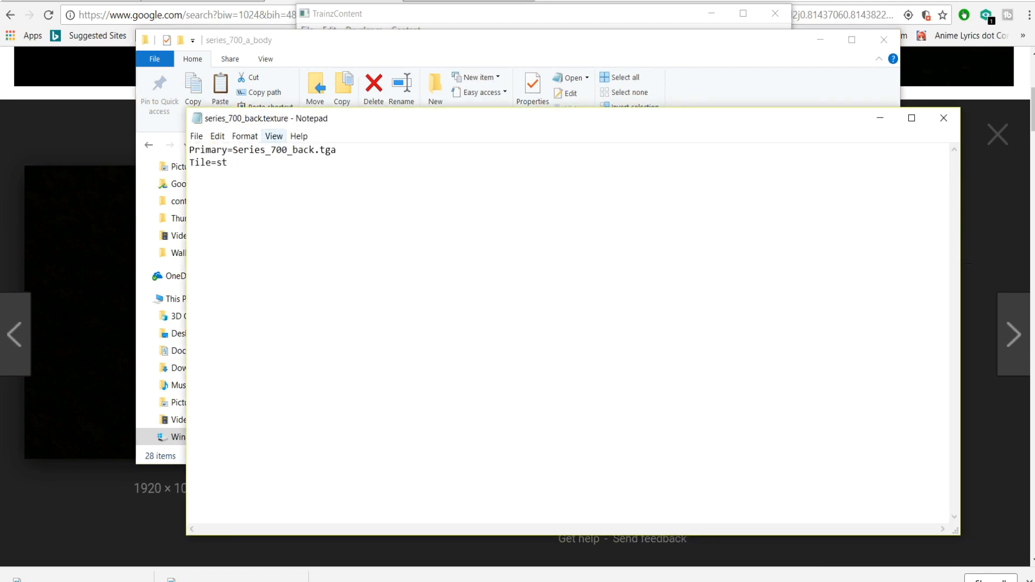
{"action": "left_click", "coordinate": [337, 150]}
{"action": "key", "text": "BackSpace"}
{"action": "key", "text": "BackSpace"}
{"action": "key", "text": "BackSpace"}
{"action": "type", "text": "jpg"}
{"action": "key", "text": "ctrl+s"}
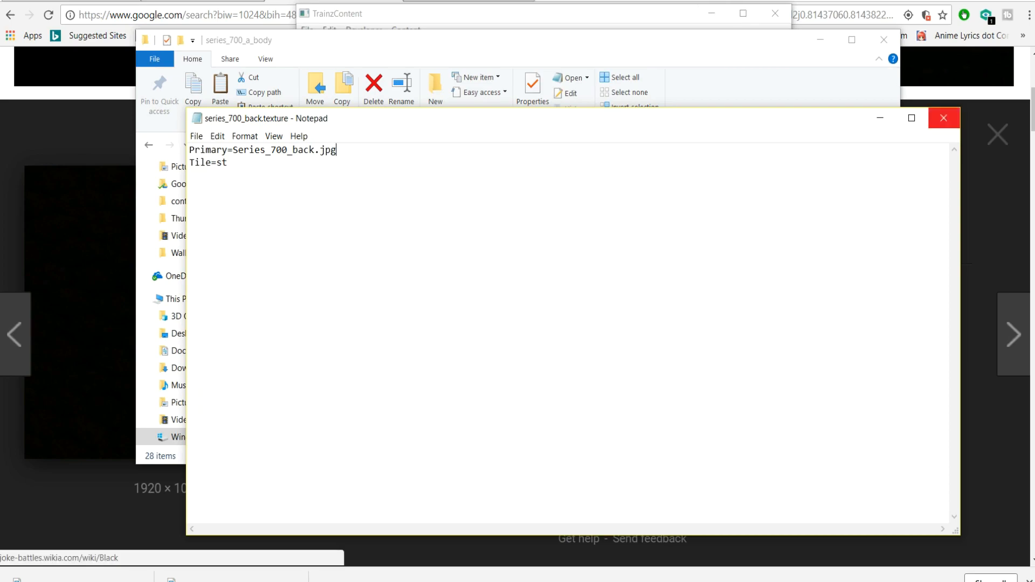
{"action": "left_click", "coordinate": [944, 118]}
- Close the series_700_a_body folder and submit the SHINKANSEN Series700 NOZOMI <1> edits with the series_700_back texture change
{"action": "left_click", "coordinate": [884, 40]}
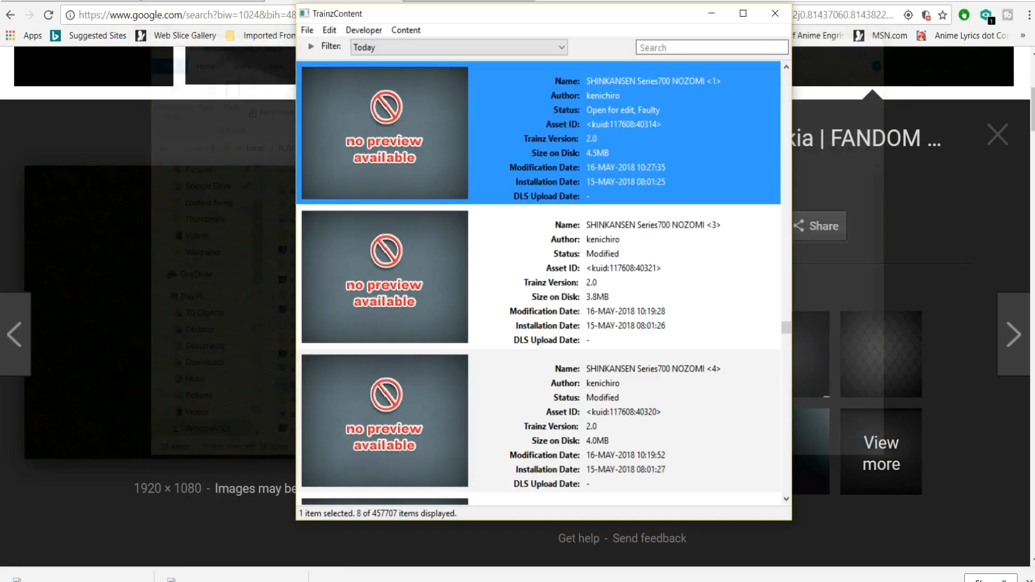
{"action": "right_click", "coordinate": [601, 110]}
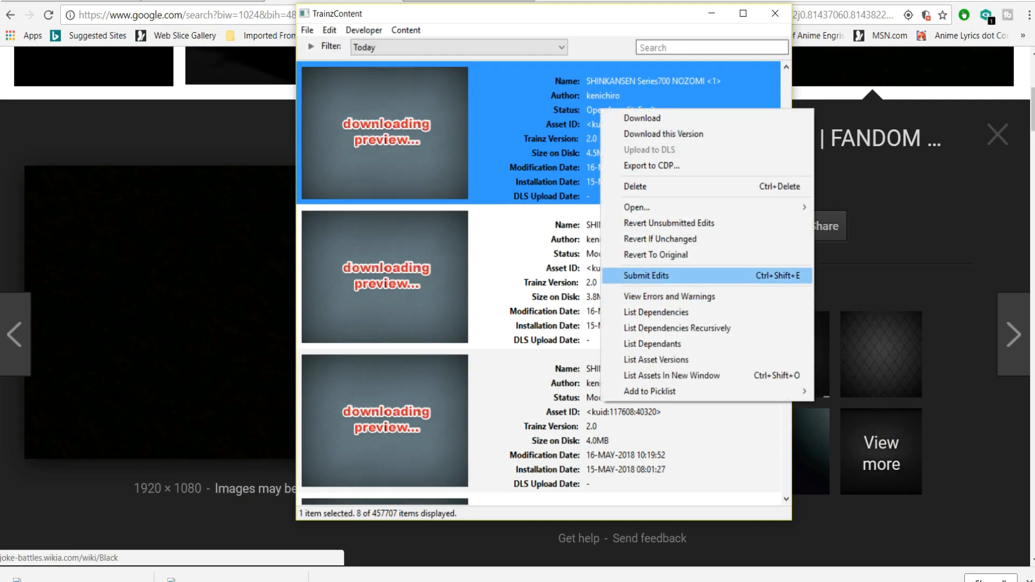
{"action": "left_click", "coordinate": [647, 275]}
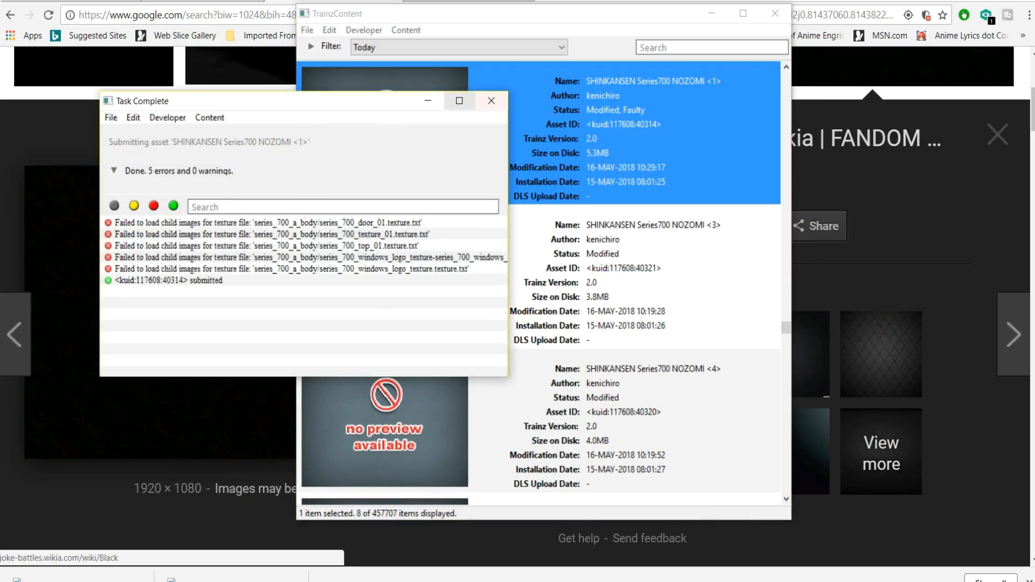
{"action": "left_click", "coordinate": [491, 101]}
- Review the remaining errors and warnings of SHINKANSEN Series700 NOZOMI <1> and close the validation report
{"action": "right_click", "coordinate": [585, 131]}
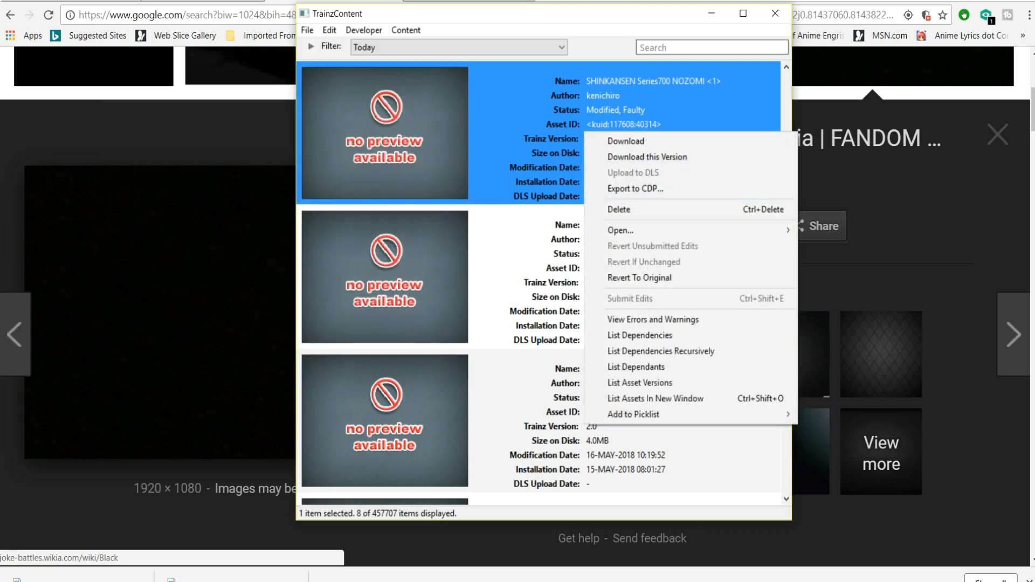
{"action": "left_click", "coordinate": [653, 319]}
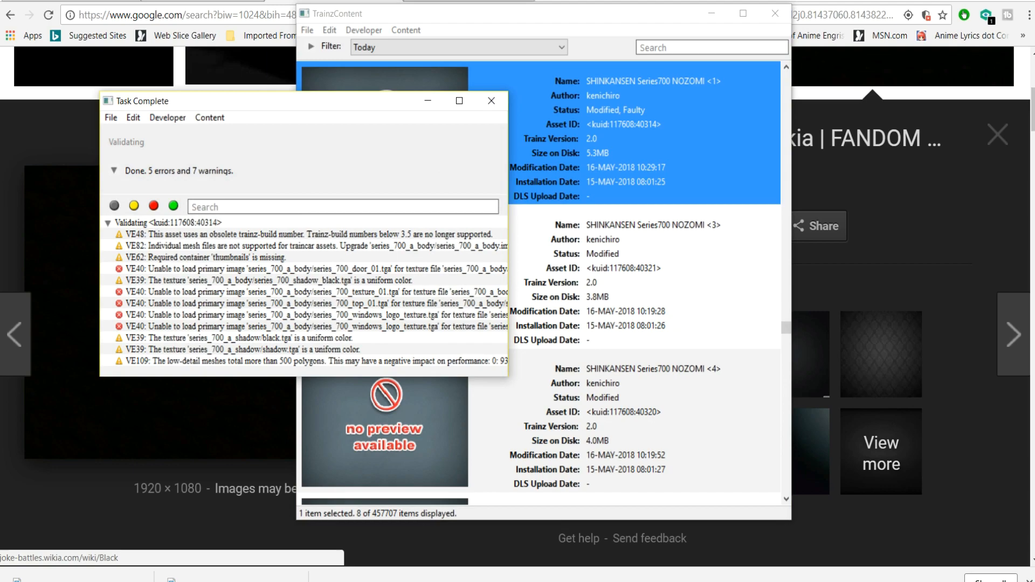
{"action": "left_click", "coordinate": [620, 145]}
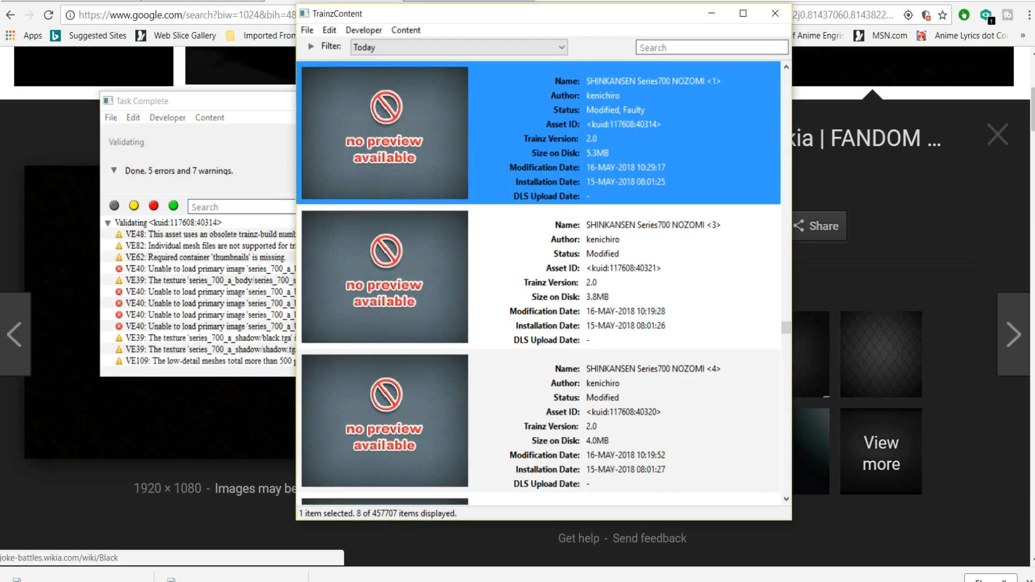
{"action": "left_click", "coordinate": [243, 102]}
{"action": "left_click", "coordinate": [491, 101]}
- Open SHINKANSEN Series700 NOZOMI <1> for editing in the file explorer and go into its series_700_a_body folder
{"action": "right_click", "coordinate": [521, 112]}
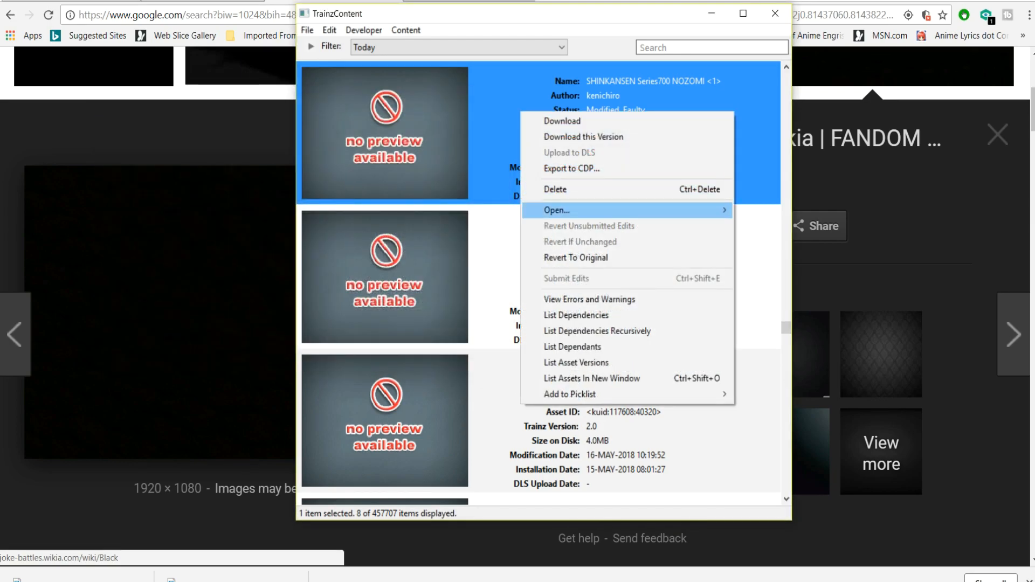
{"action": "mouse_move", "coordinate": [593, 210]}
{"action": "left_click", "coordinate": [783, 225]}
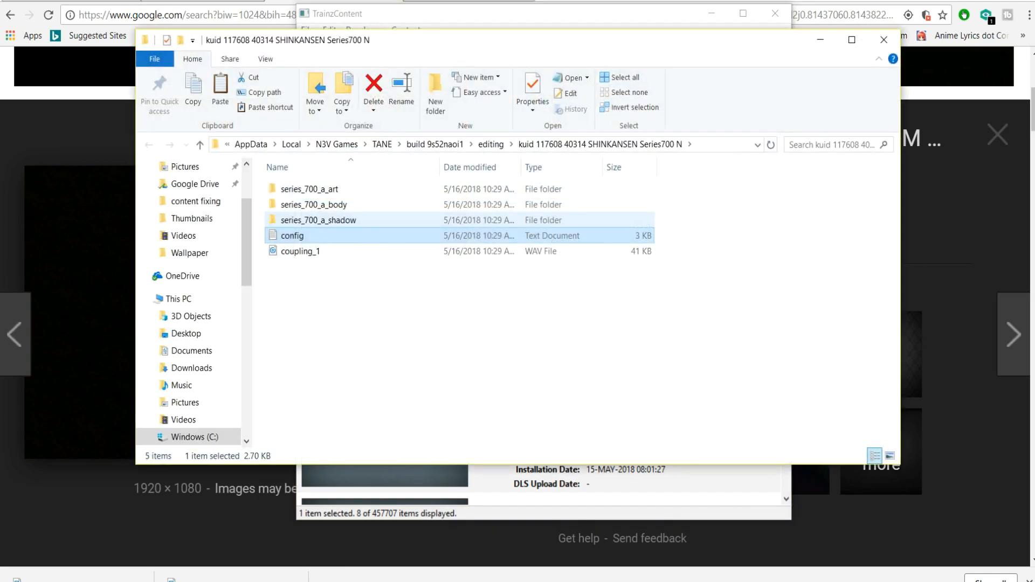
{"action": "double_click", "coordinate": [313, 204]}
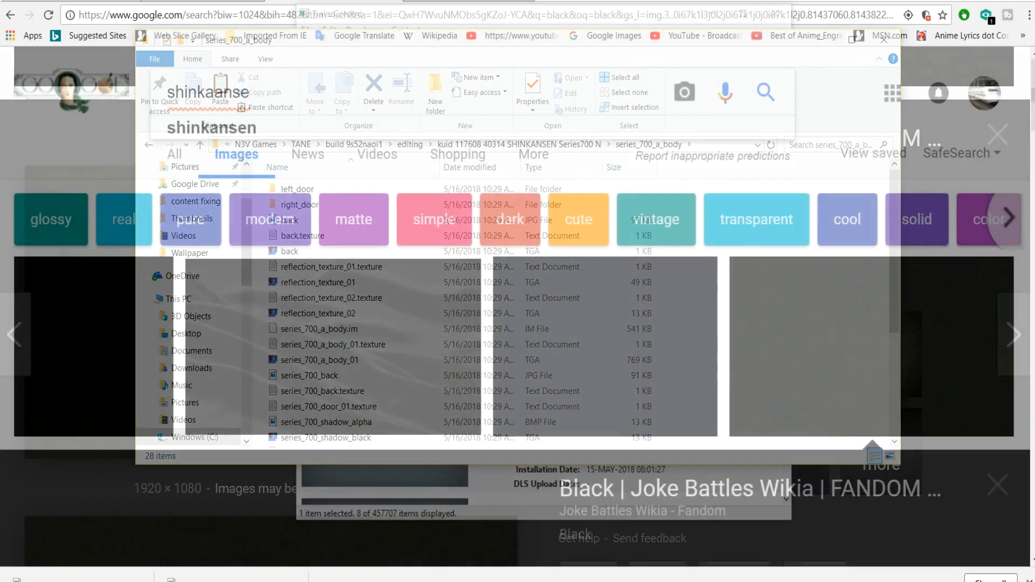
- Switch to the browser and search Google Images for "shinkansen 700 door"
{"action": "key", "text": "BackSpace"}
{"action": "key", "text": "BackSpace"}
{"action": "key", "text": "BackSpace"}
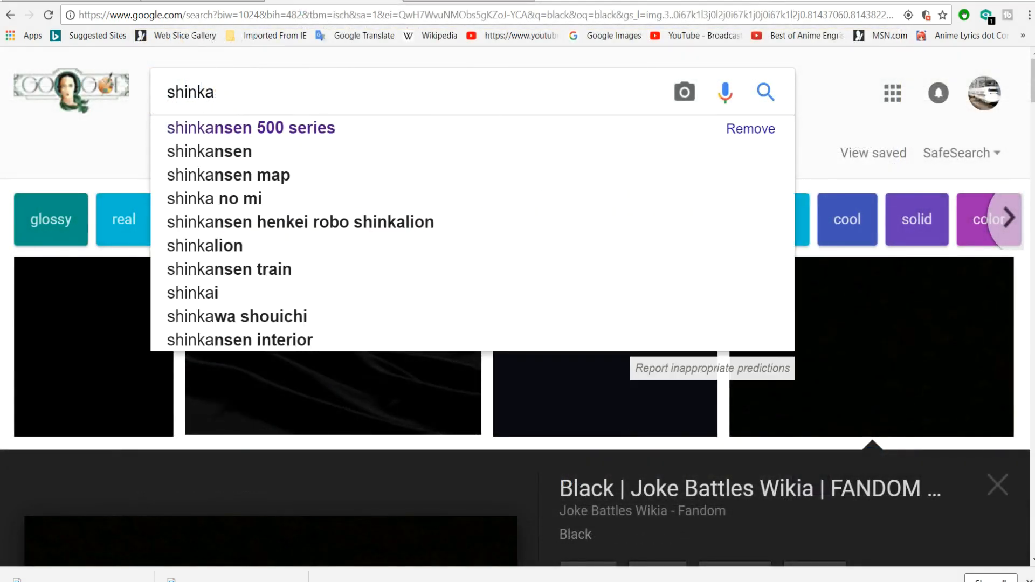
{"action": "type", "text": "nsen "}
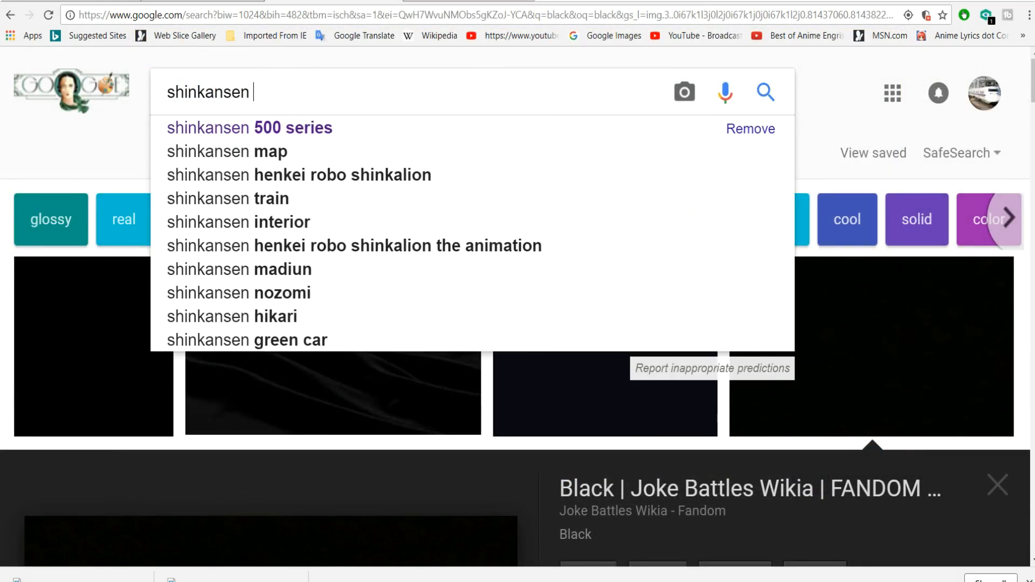
{"action": "type", "text": "700 door"}
{"action": "key", "text": "Return"}
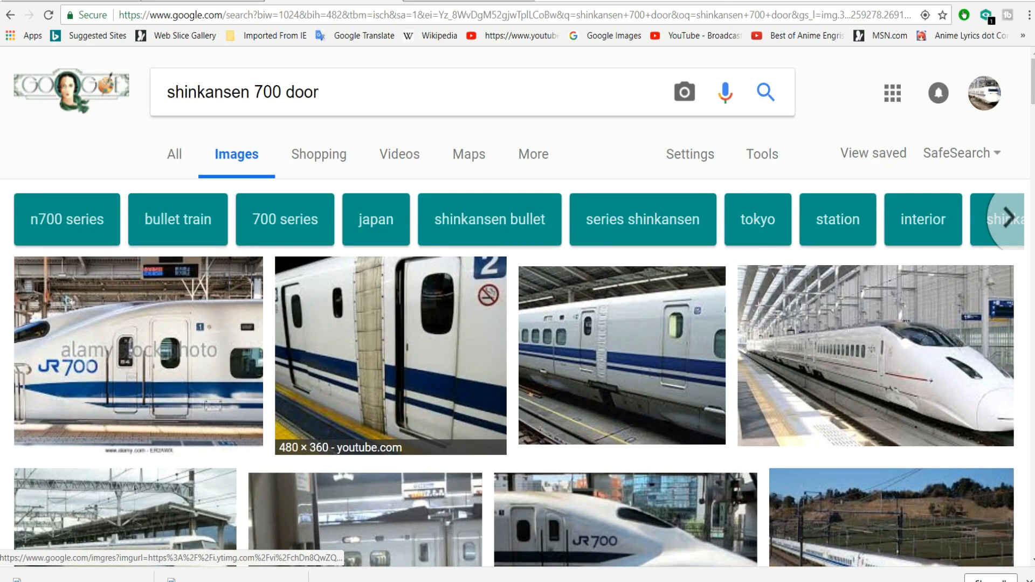
- Browse the image results and open the japanvisitor.com picture showing the JR 700 train's nose and doors
{"action": "scroll", "coordinate": [512, 356], "scroll_direction": "down", "scroll_amount": 4}
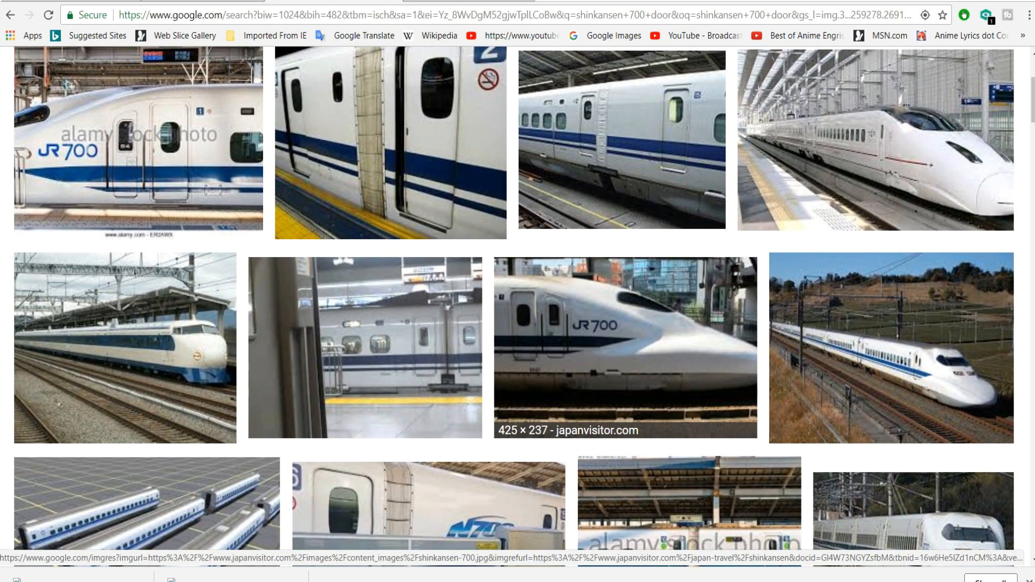
{"action": "scroll", "coordinate": [528, 378], "scroll_direction": "down", "scroll_amount": 3}
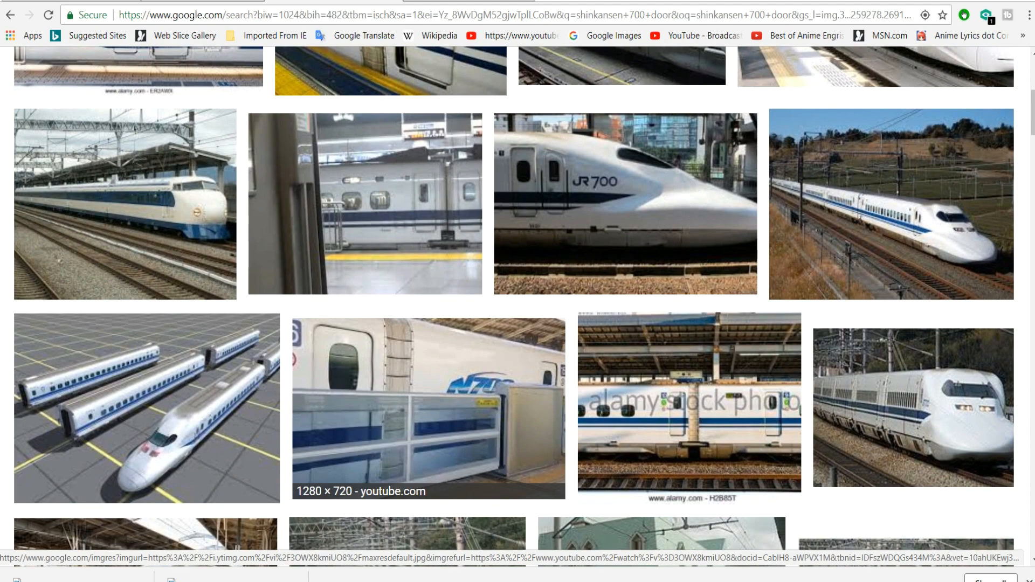
{"action": "scroll", "coordinate": [636, 404], "scroll_direction": "down", "scroll_amount": 9}
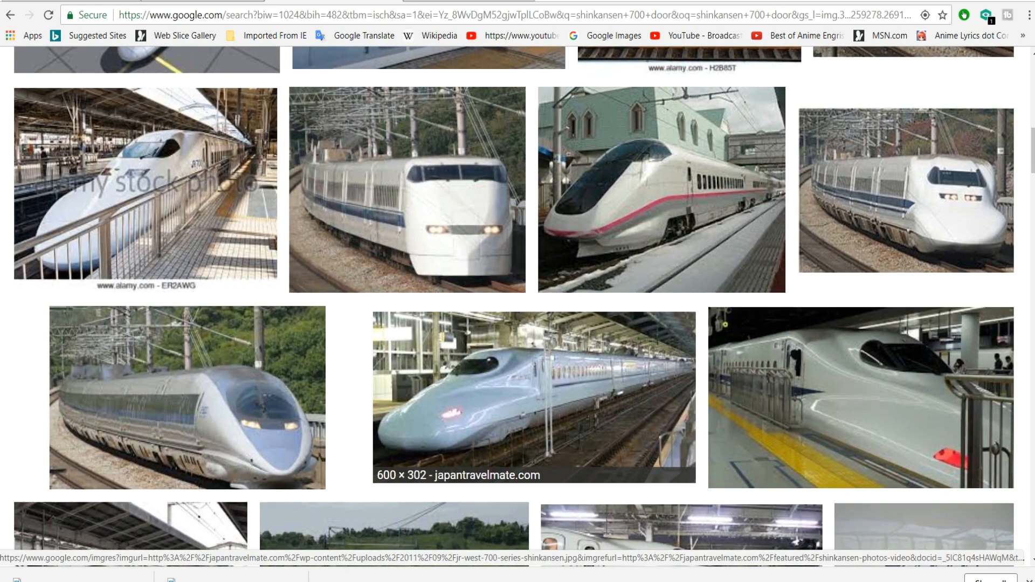
{"action": "scroll", "coordinate": [593, 404], "scroll_direction": "up", "scroll_amount": 12}
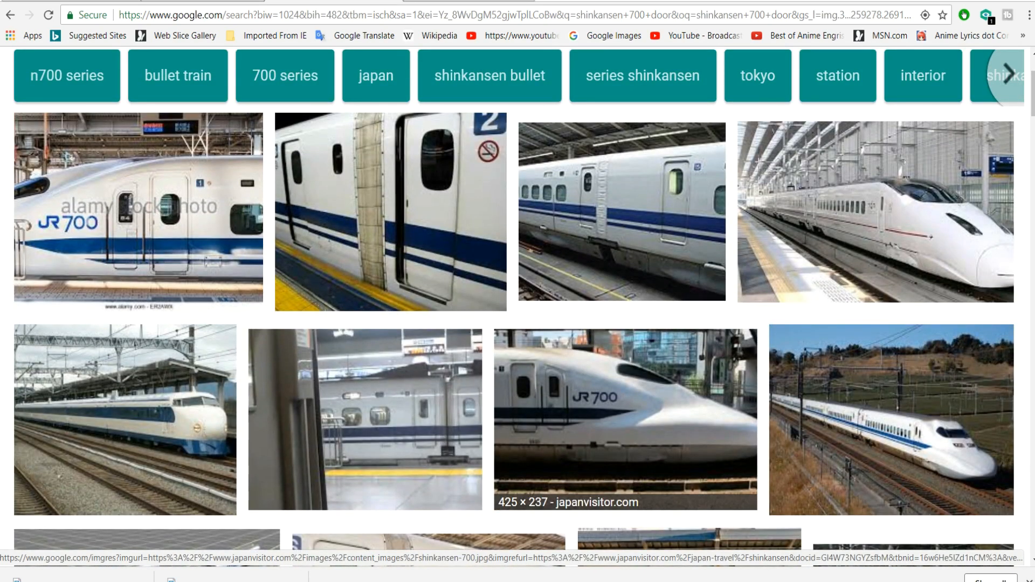
{"action": "left_click", "coordinate": [625, 420]}
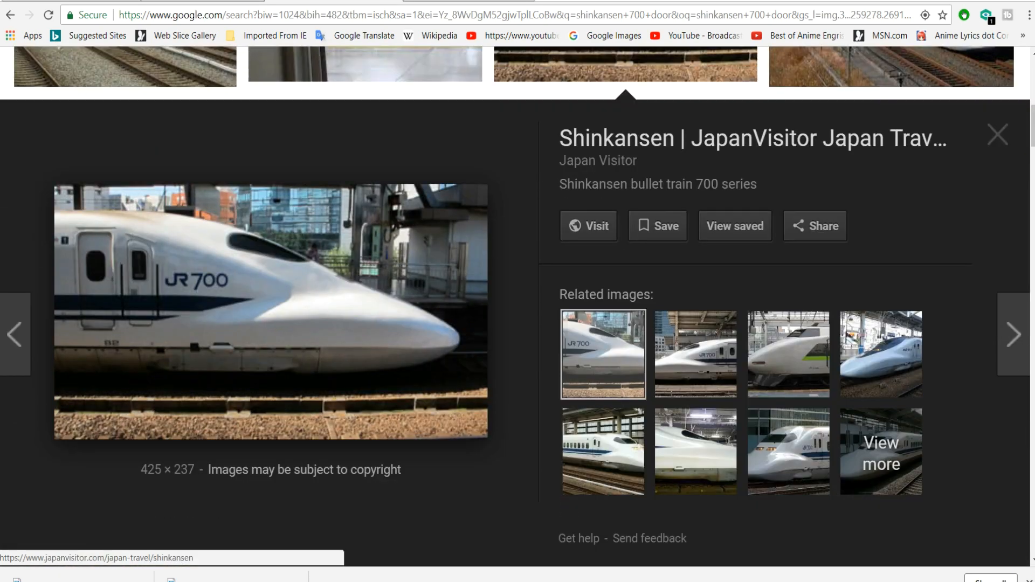
- Save the opened JR 700 picture as a JPEG named shinkansen-700-door in the Thumbnails folder
{"action": "right_click", "coordinate": [188, 286]}
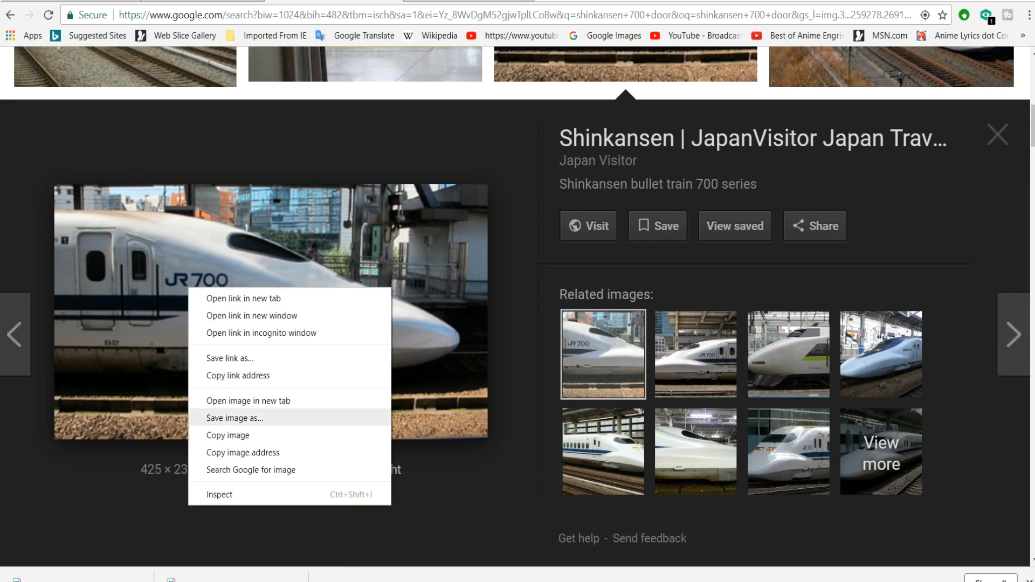
{"action": "left_click", "coordinate": [235, 418]}
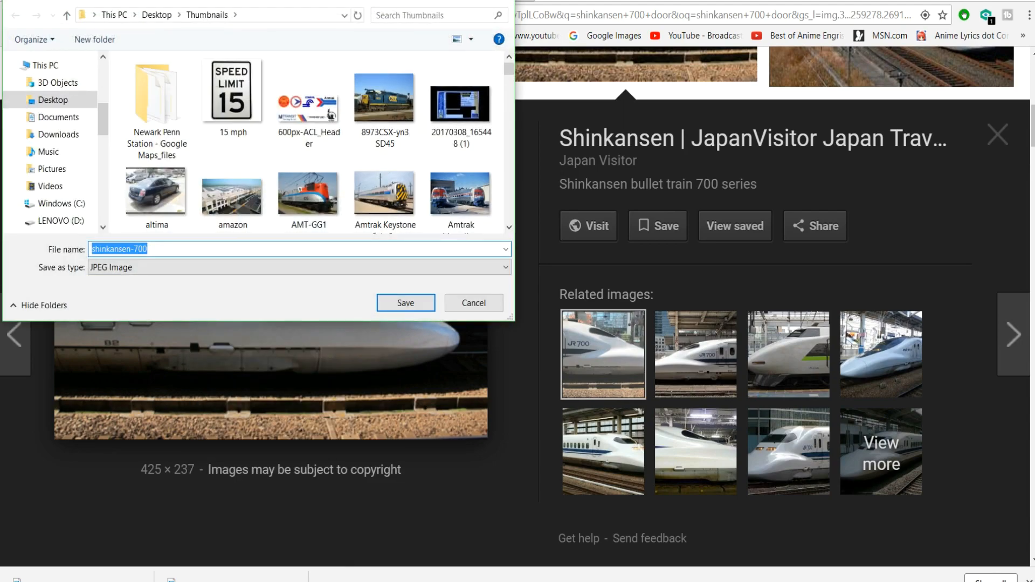
{"action": "key", "text": "End"}
{"action": "type", "text": "-door"}
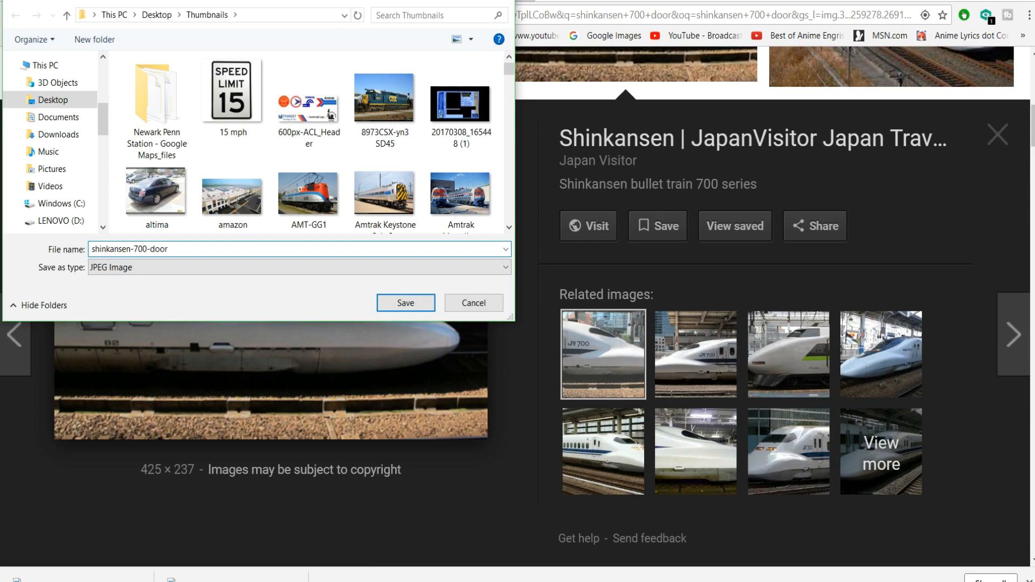
{"action": "left_click", "coordinate": [405, 302]}
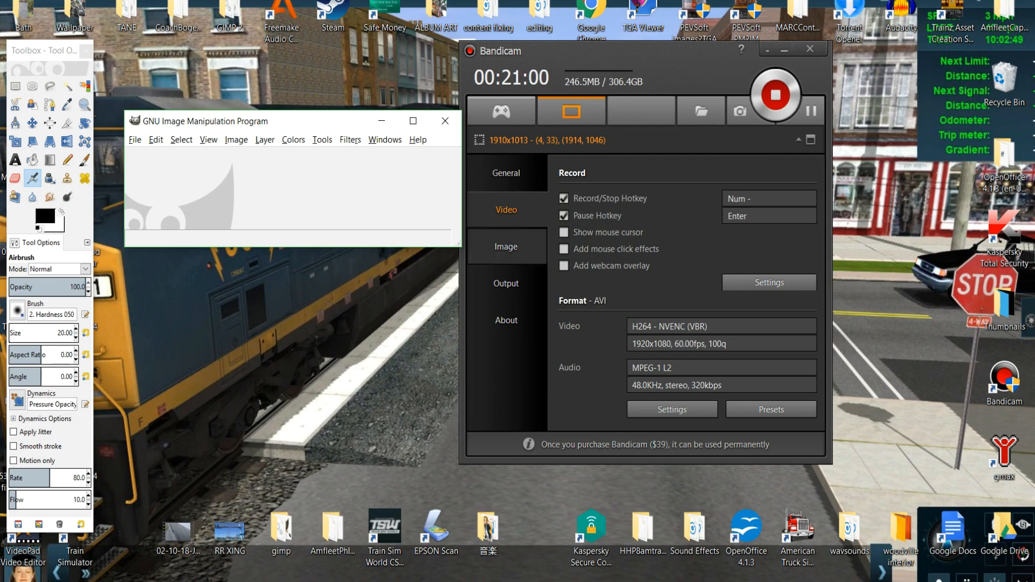
- Open shinkansen-700-door.jpg from the Desktop's Thumbnails folder as layers in GIMP and maximize its image window
{"action": "left_click", "coordinate": [134, 140]}
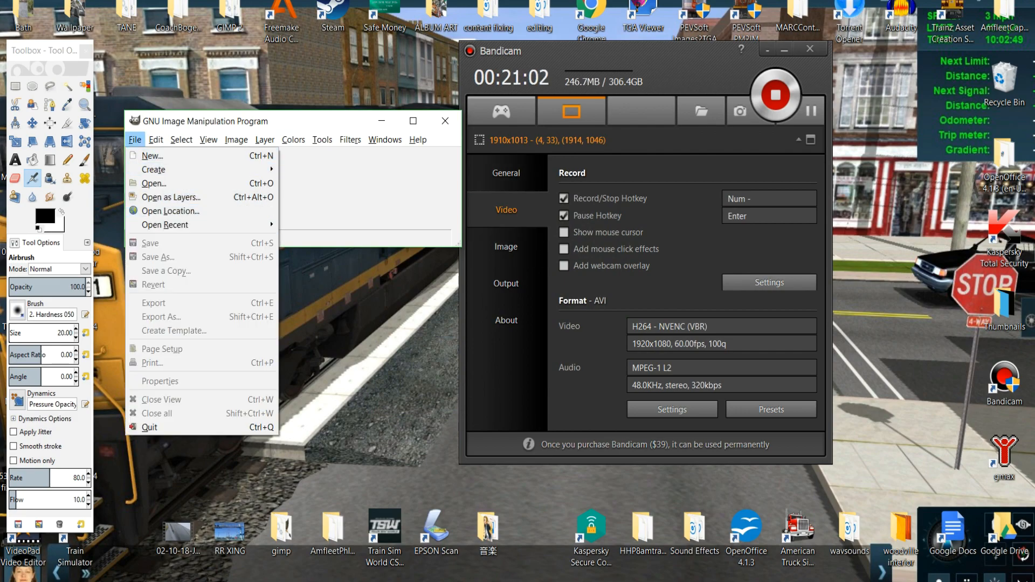
{"action": "mouse_move", "coordinate": [154, 170]}
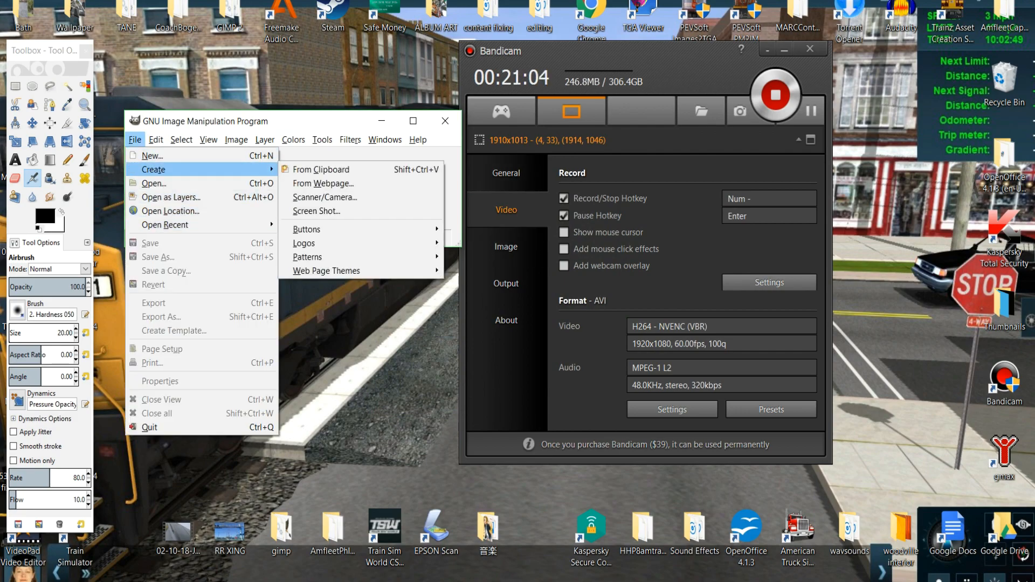
{"action": "left_click", "coordinate": [171, 197]}
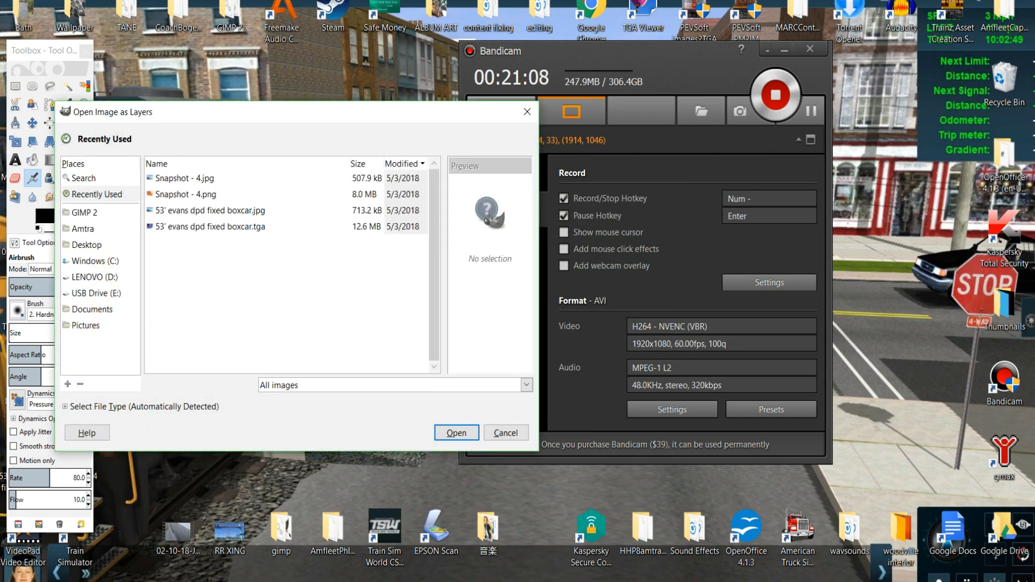
{"action": "left_click", "coordinate": [87, 245]}
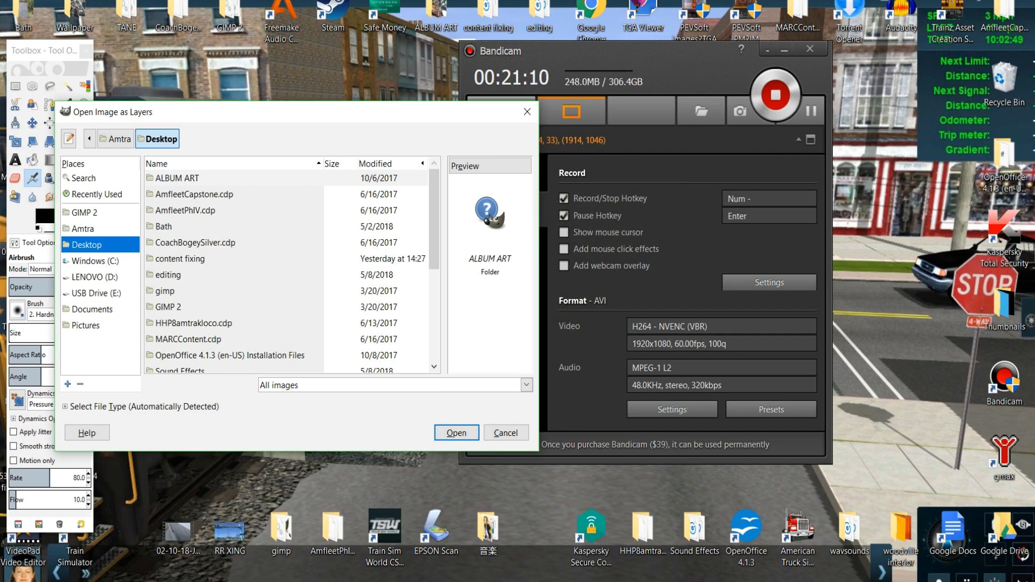
{"action": "scroll", "coordinate": [291, 270], "scroll_direction": "down", "scroll_amount": 1}
{"action": "scroll", "coordinate": [291, 270], "scroll_direction": "down", "scroll_amount": 1}
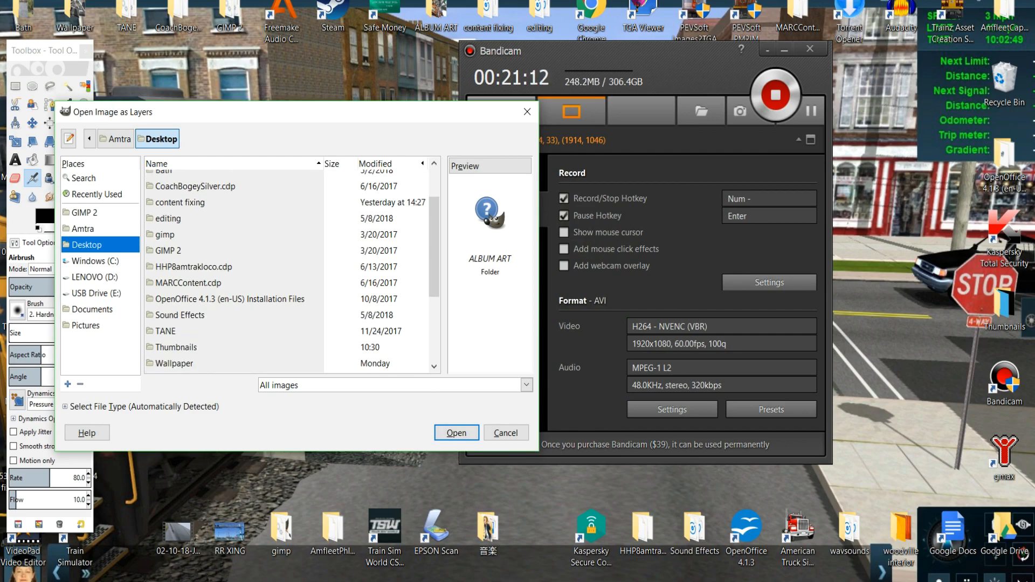
{"action": "double_click", "coordinate": [176, 347]}
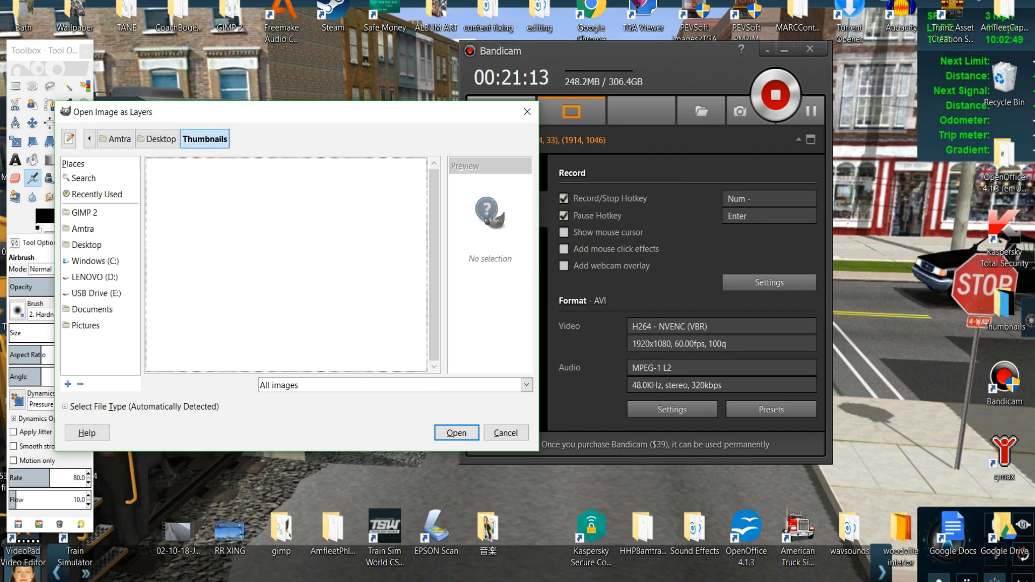
{"action": "scroll", "coordinate": [291, 269], "scroll_direction": "down", "scroll_amount": 5}
{"action": "scroll", "coordinate": [291, 269], "scroll_direction": "down", "scroll_amount": 15}
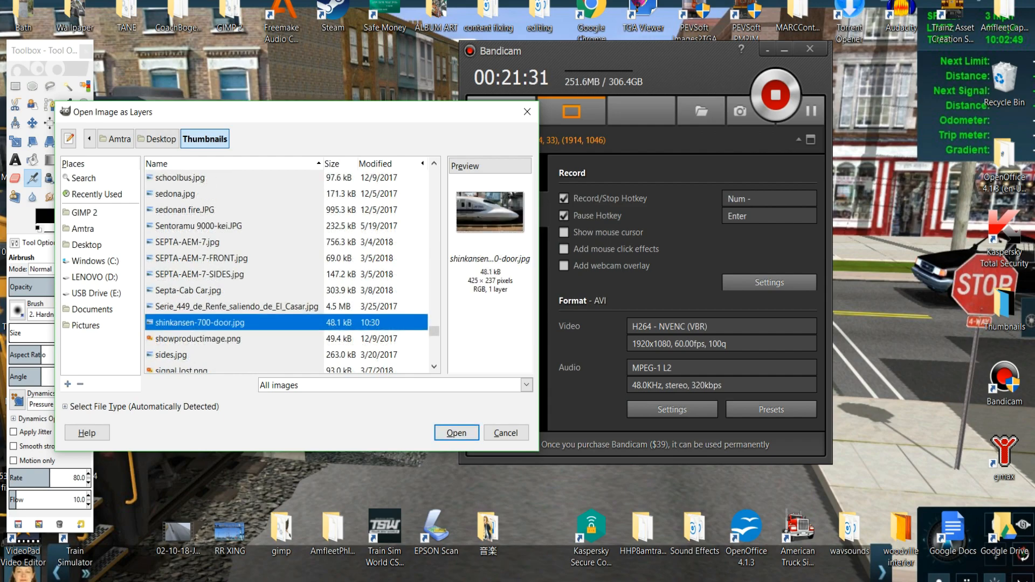
{"action": "left_click", "coordinate": [456, 433]}
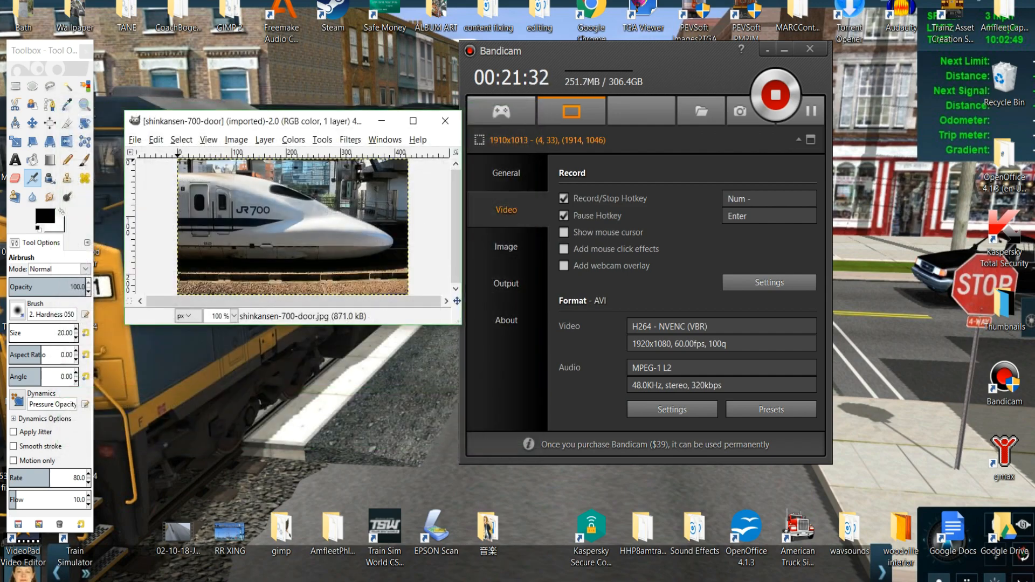
{"action": "left_click", "coordinate": [417, 121]}
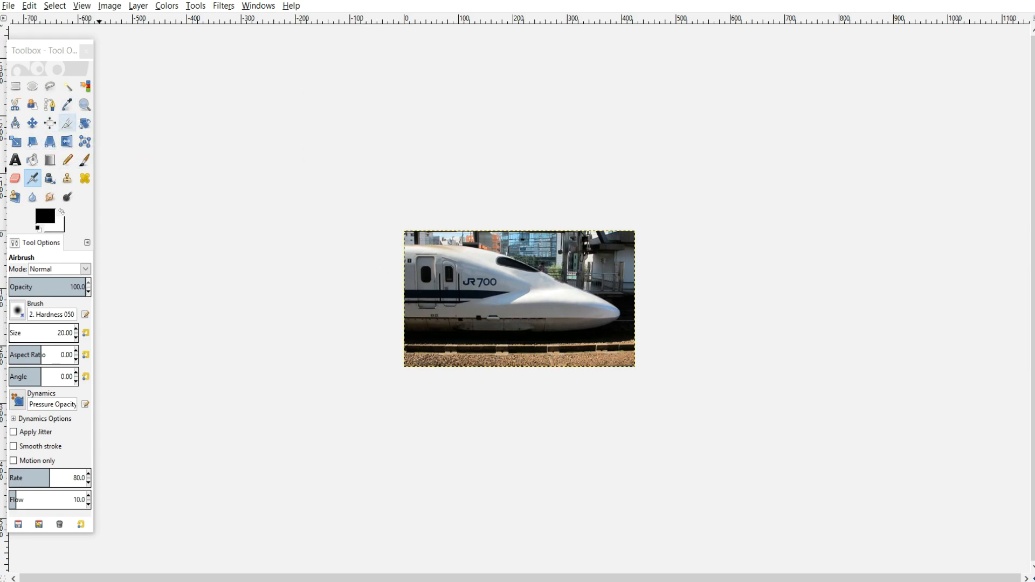
- Crop the train picture to the front door area, 67 × 134 px at position 15, 18
{"action": "left_click", "coordinate": [67, 124]}
{"action": "left_click_drag", "start_coordinate": [411, 241], "coordinate": [448, 318]}
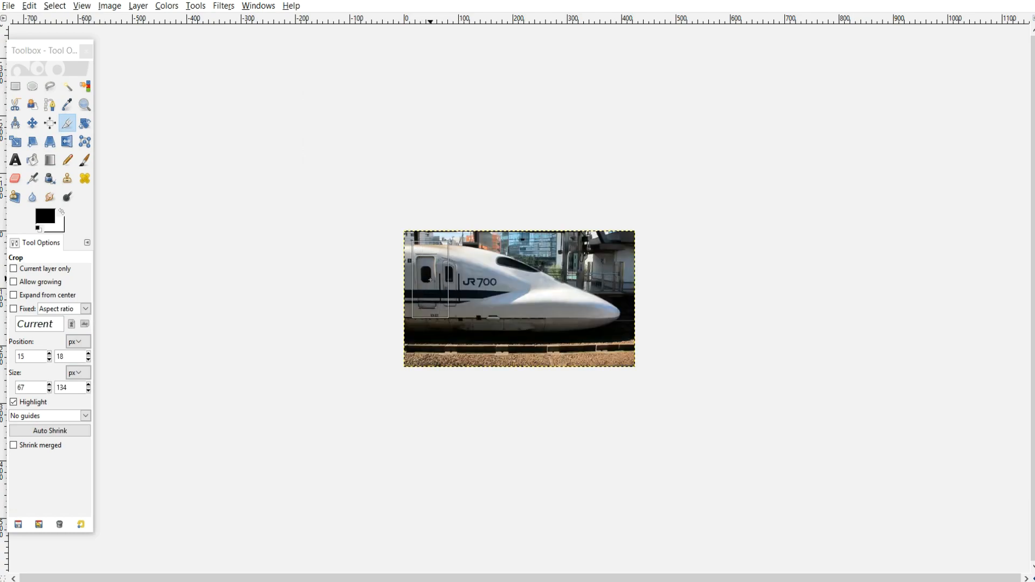
{"action": "left_click", "coordinate": [430, 280]}
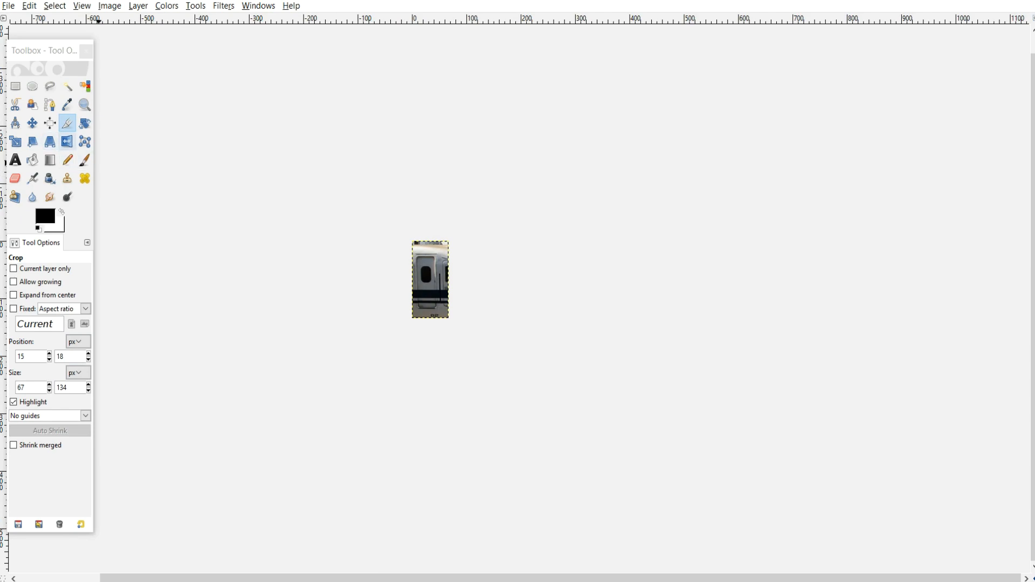
- Apply a Perspective transform that pulls both upper corners and the lower-right corner outward so the door fills the canvas
{"action": "left_click", "coordinate": [49, 141]}
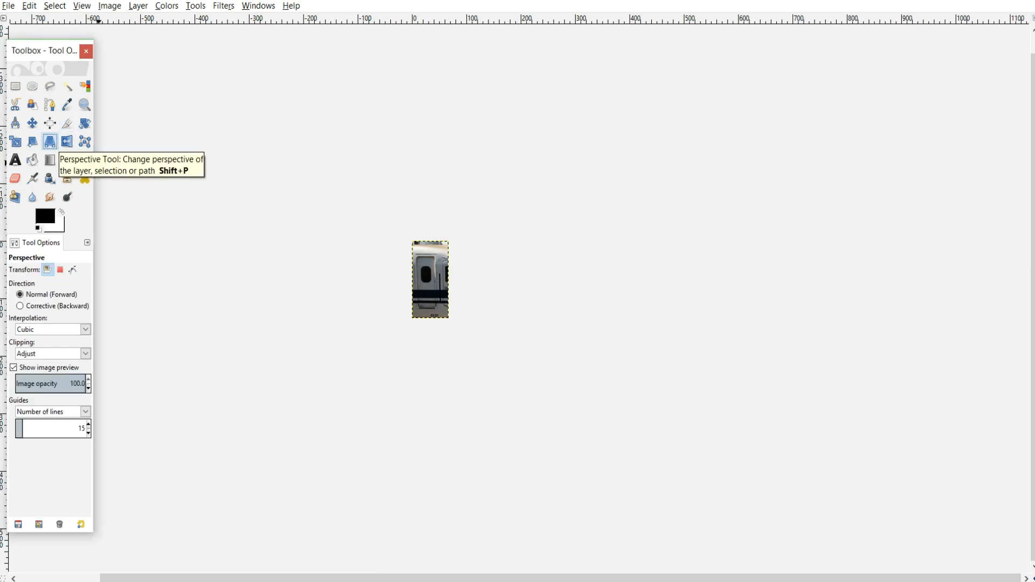
{"action": "left_click_drag", "start_coordinate": [413, 242], "coordinate": [478, 201]}
{"action": "key", "text": "Tab"}
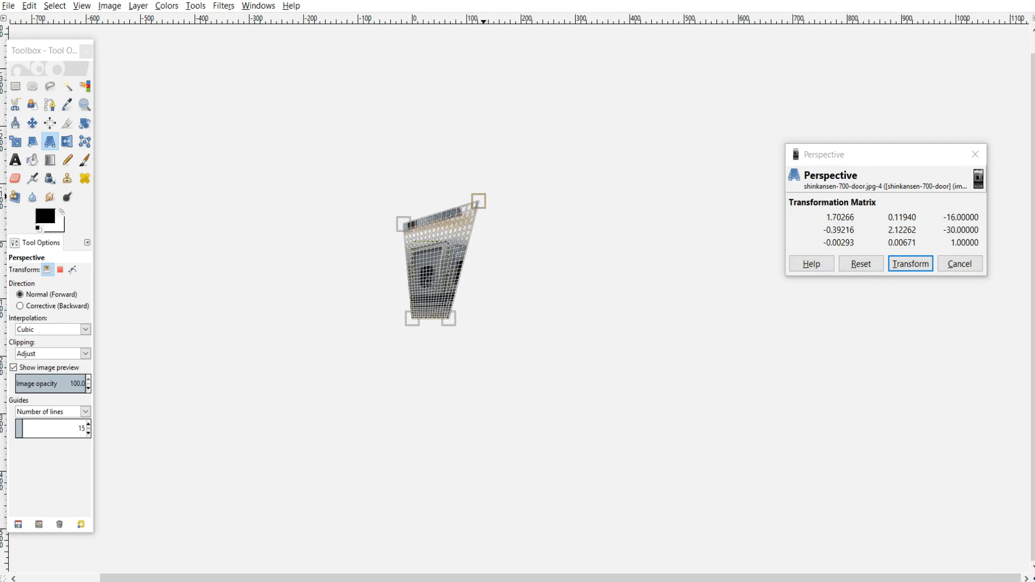
{"action": "left_click_drag", "start_coordinate": [402, 223], "coordinate": [408, 218]}
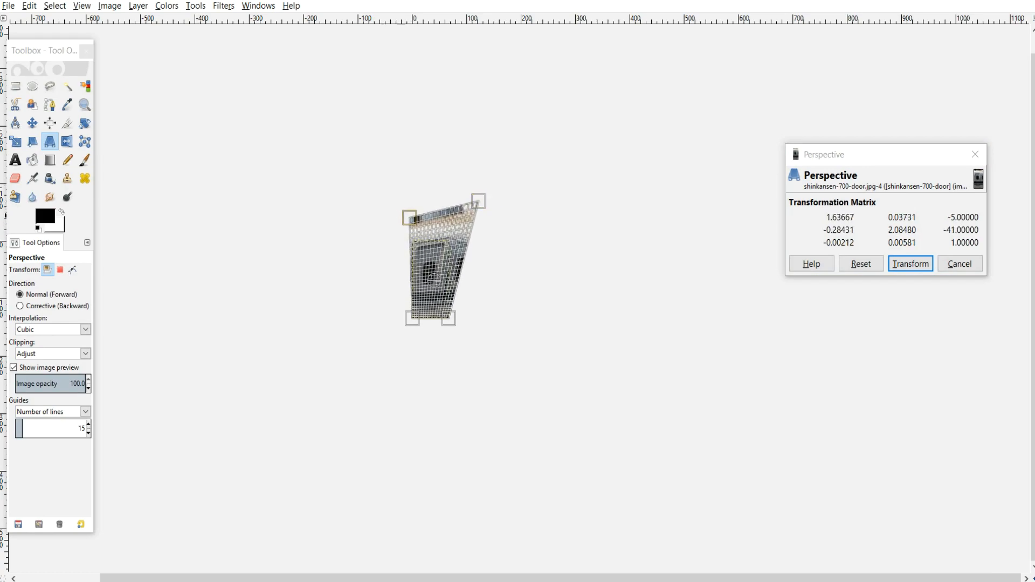
{"action": "left_click_drag", "start_coordinate": [474, 201], "coordinate": [466, 215]}
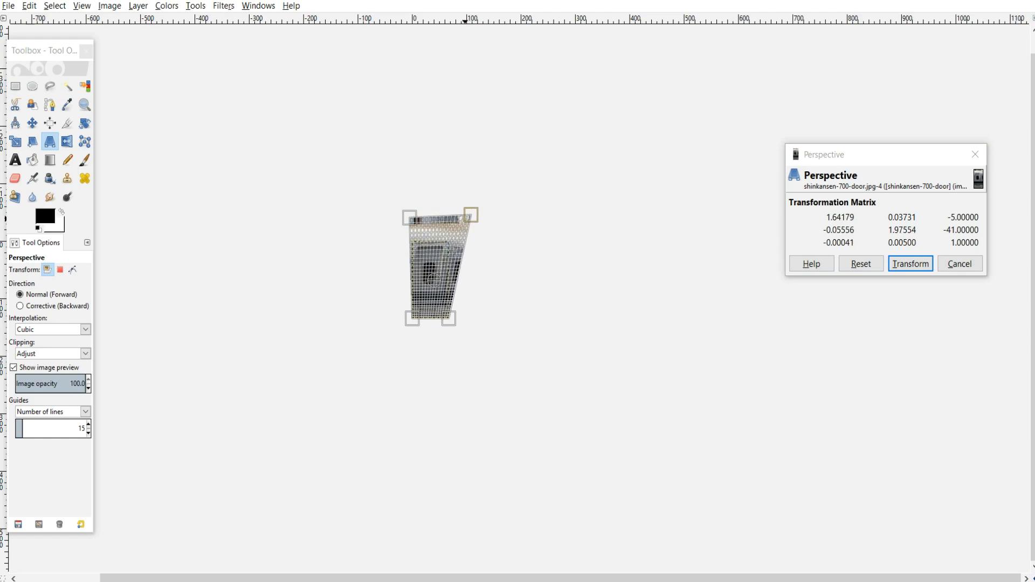
{"action": "mouse_move", "coordinate": [448, 319]}
{"action": "left_mouse_down"}
{"action": "mouse_move", "coordinate": [450, 338]}
{"action": "mouse_move", "coordinate": [458, 314]}
{"action": "mouse_move", "coordinate": [411, 321]}
{"action": "mouse_move", "coordinate": [460, 329]}
{"action": "mouse_move", "coordinate": [462, 320]}
{"action": "left_mouse_up"}
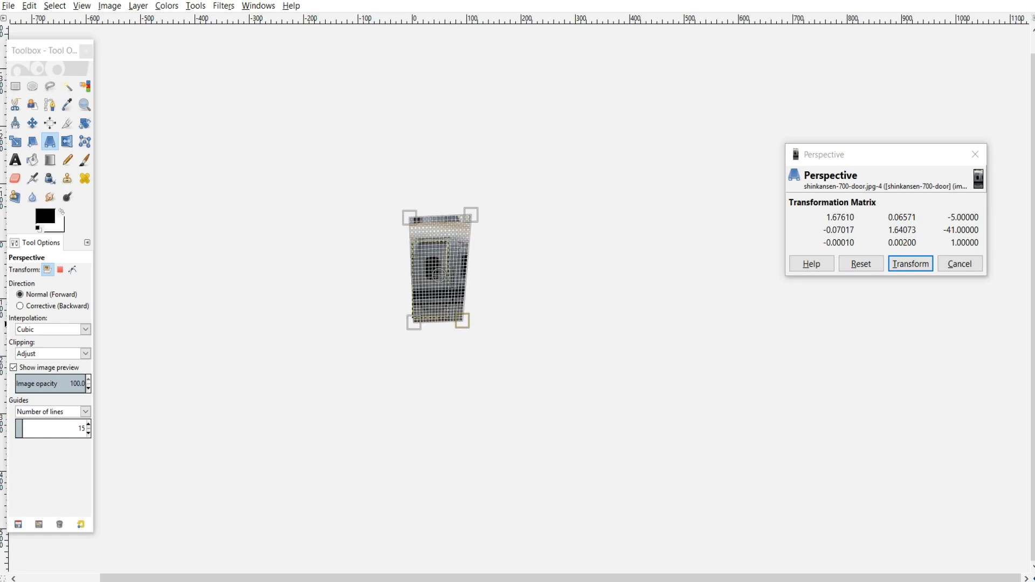
{"action": "left_click", "coordinate": [959, 264]}
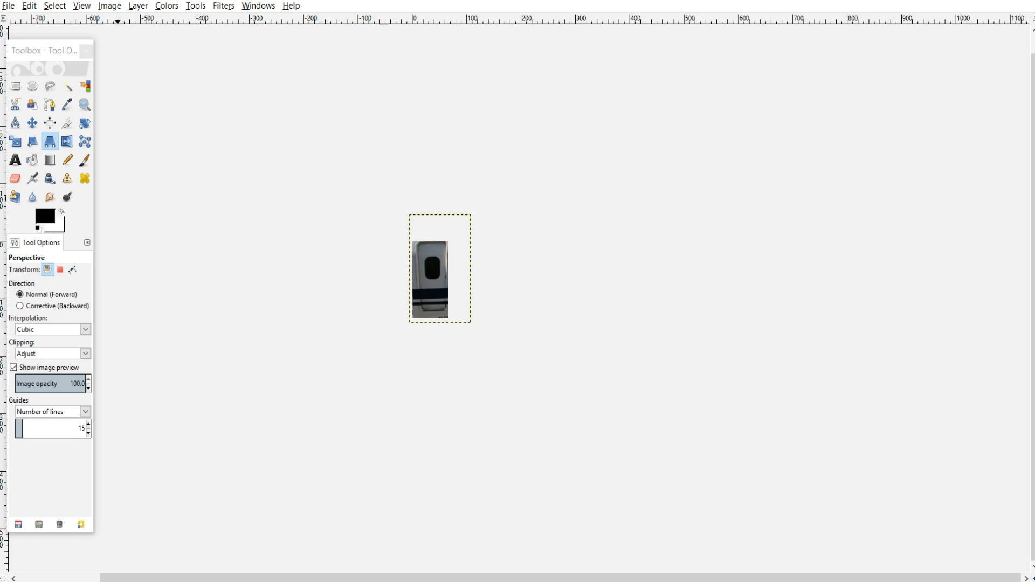
- Crop the stretched door layer to the canvas at position 0, 0 with a size of 67 × 134 px
{"action": "left_click", "coordinate": [67, 123]}
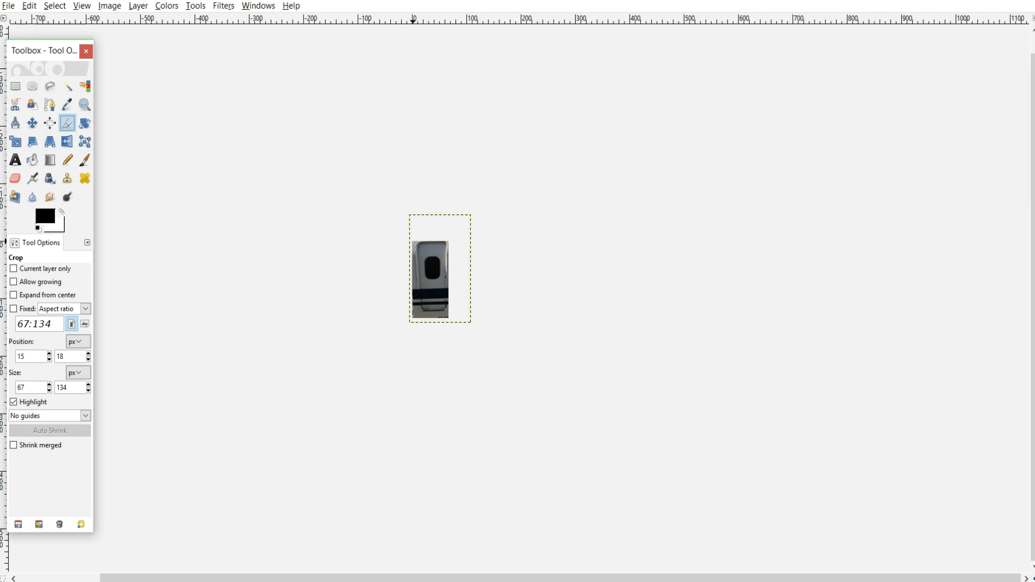
{"action": "left_click", "coordinate": [414, 243]}
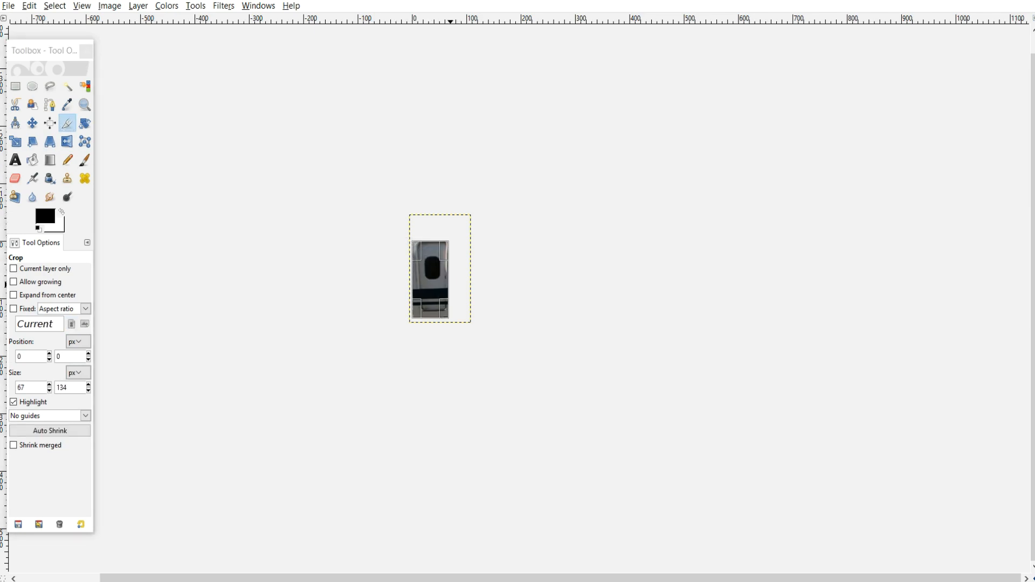
{"action": "key", "text": "Return"}
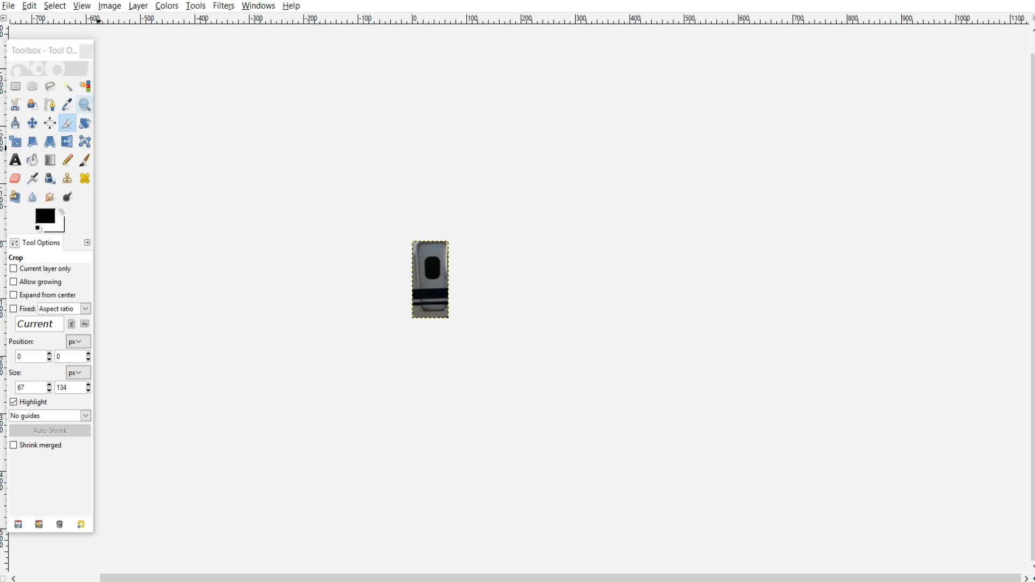
- Straighten the lower part of the door with Perspective transforms, pulling the lower-left corner outward twice and the lower-right corner once
{"action": "left_click", "coordinate": [49, 141]}
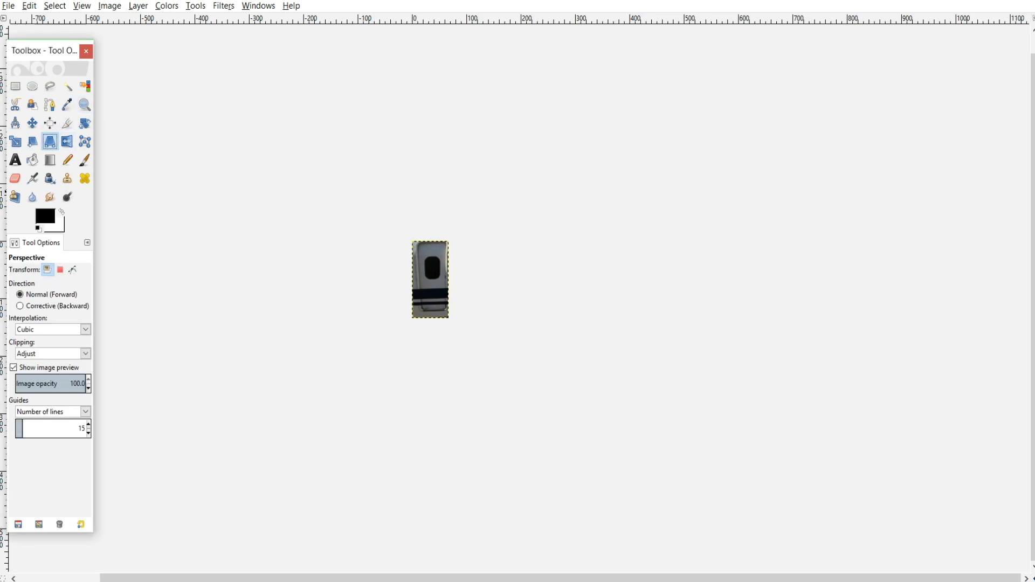
{"action": "left_click", "coordinate": [407, 316]}
{"action": "left_click_drag", "start_coordinate": [411, 319], "coordinate": [405, 329]}
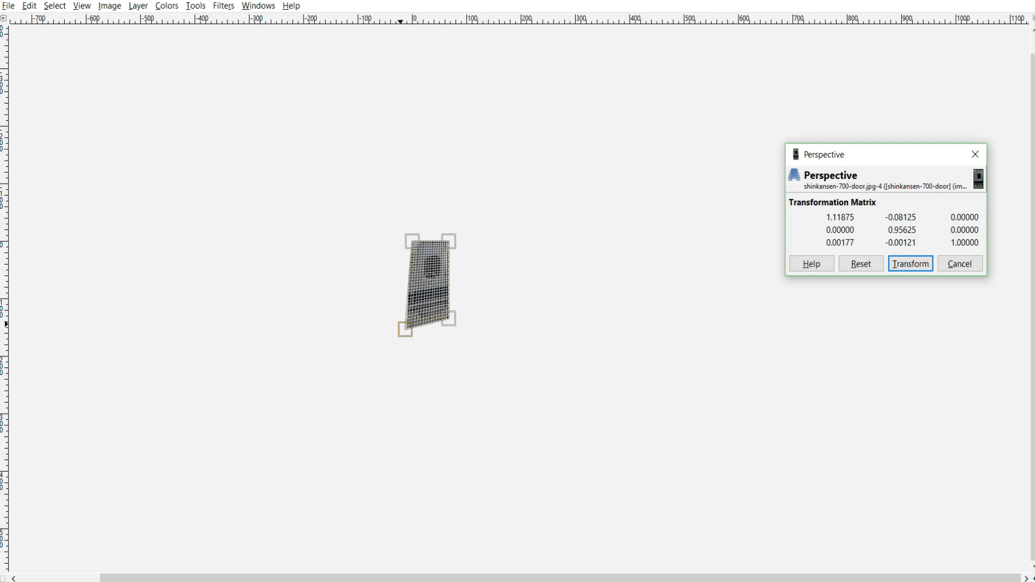
{"action": "key", "text": "Return"}
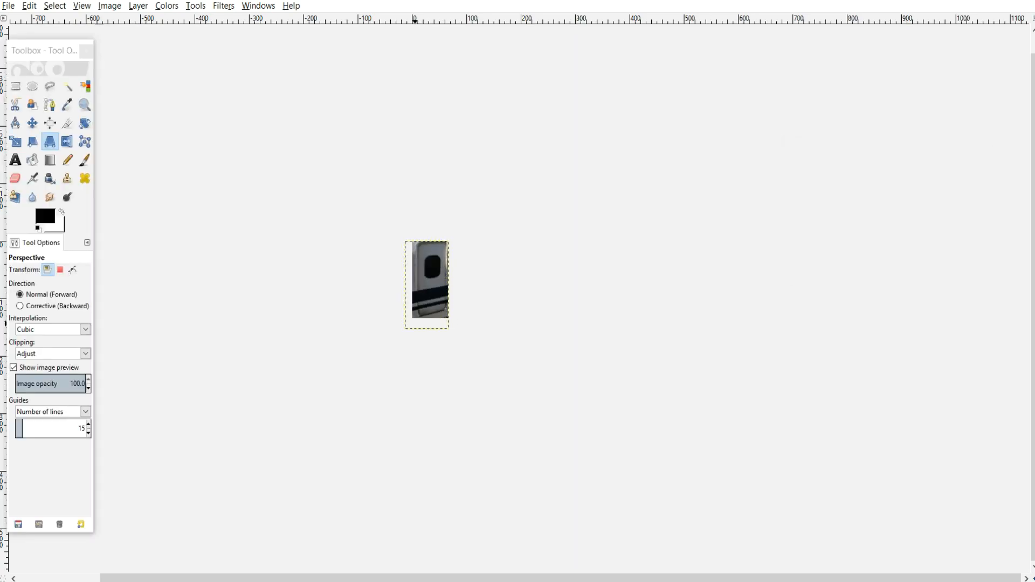
{"action": "left_click", "coordinate": [414, 323]}
{"action": "left_click_drag", "start_coordinate": [405, 328], "coordinate": [395, 334]}
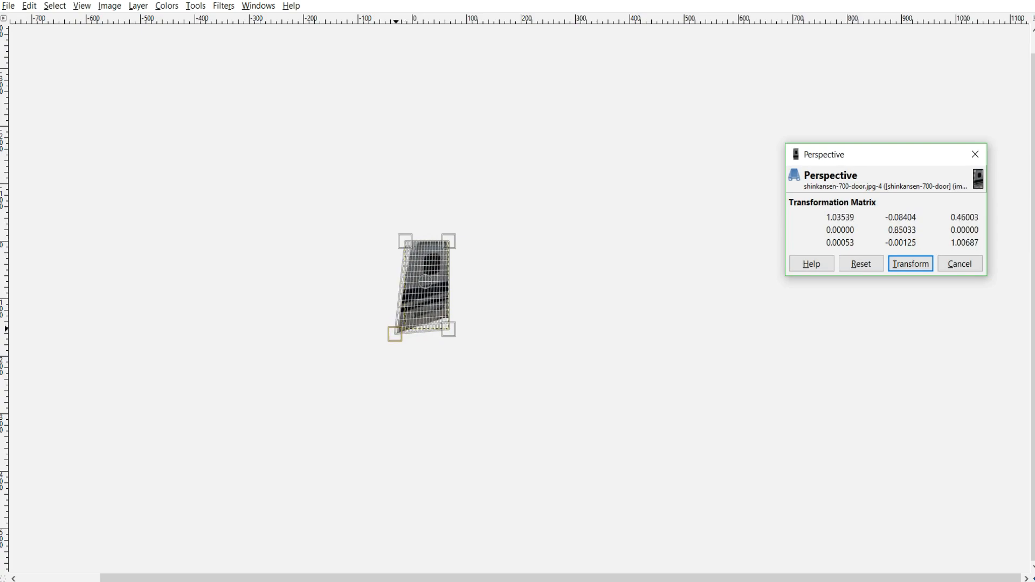
{"action": "key", "text": "Return"}
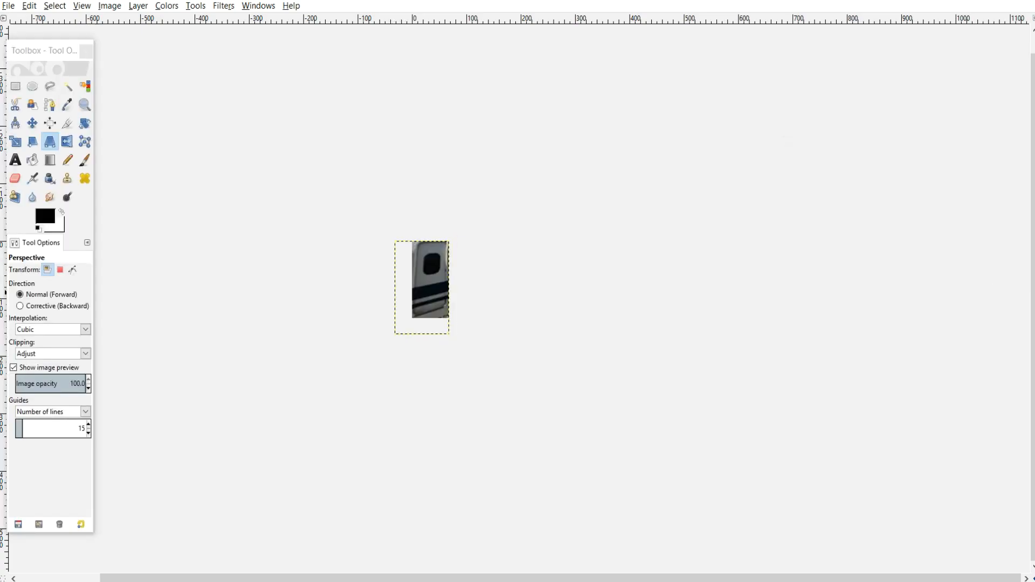
{"action": "left_click", "coordinate": [441, 323]}
{"action": "left_click_drag", "start_coordinate": [451, 335], "coordinate": [459, 355]}
{"action": "left_click", "coordinate": [910, 263]}
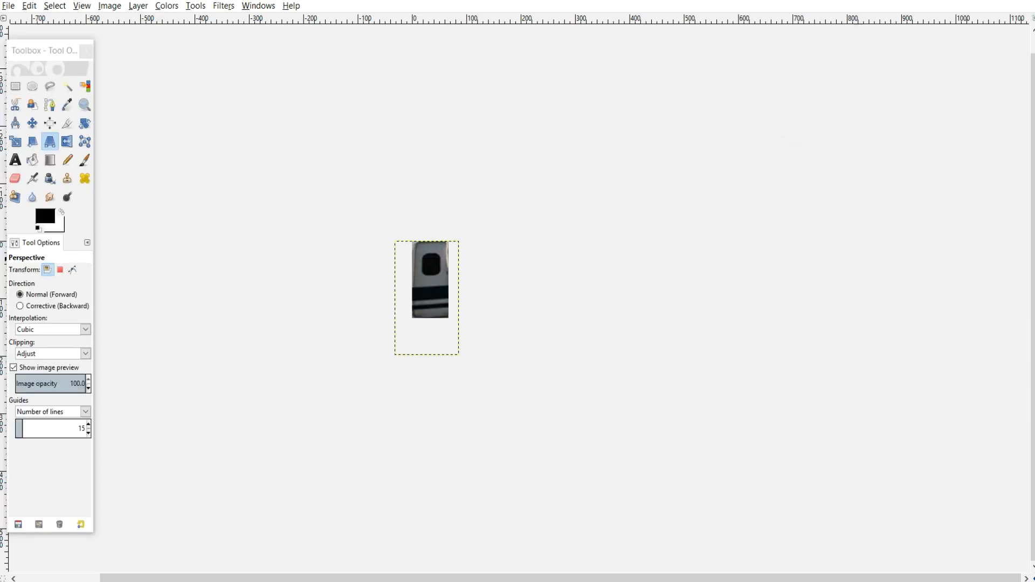
- Adjust the door's upper part with Perspective transforms, shifting the upper-left corner slightly, pulling it outward, and pulling the upper-right corner outward
{"action": "left_click_drag", "start_coordinate": [394, 241], "coordinate": [397, 238]}
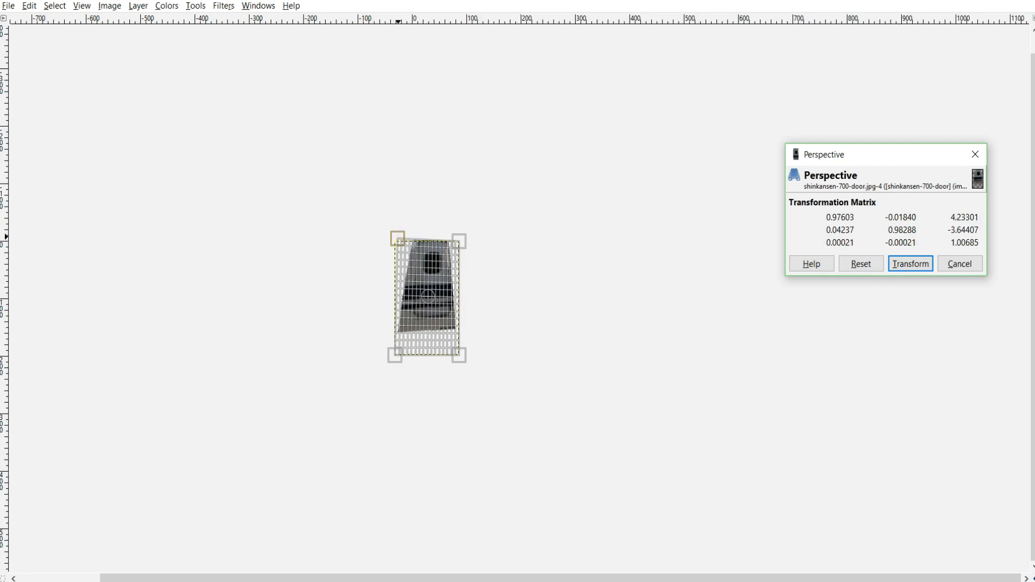
{"action": "left_click", "coordinate": [911, 263]}
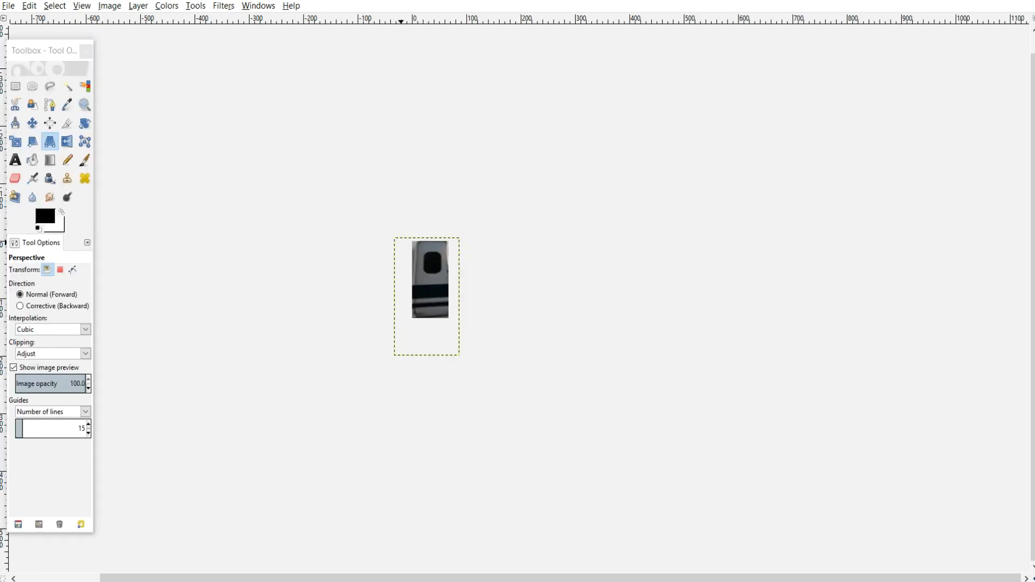
{"action": "left_click", "coordinate": [394, 238]}
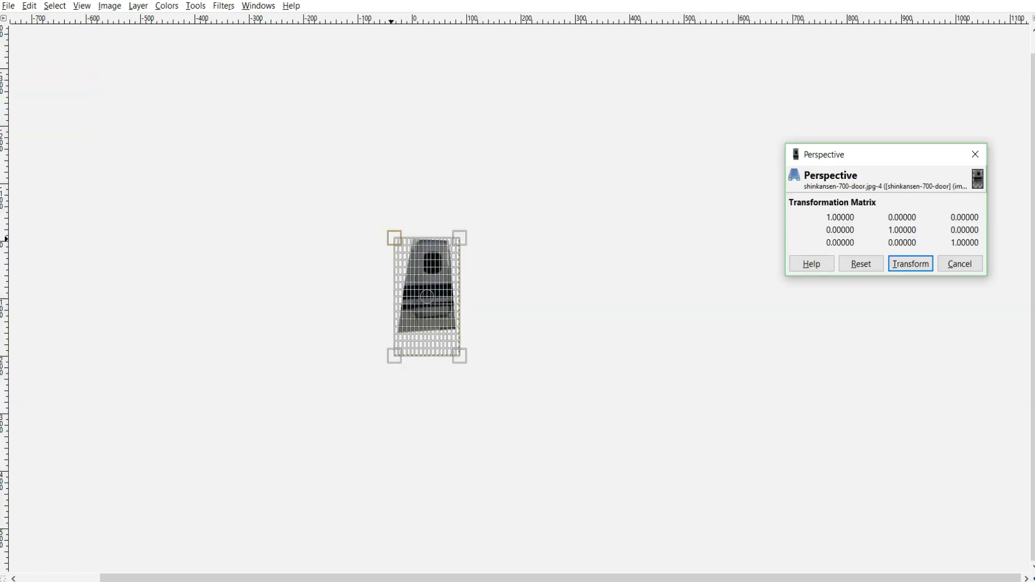
{"action": "left_click_drag", "start_coordinate": [394, 238], "coordinate": [376, 237]}
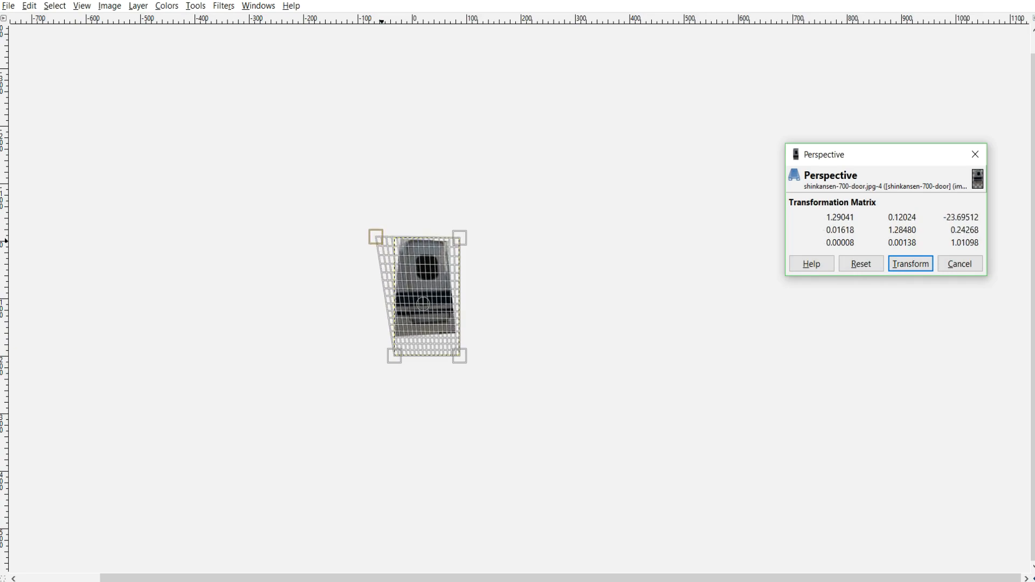
{"action": "key", "text": "Return"}
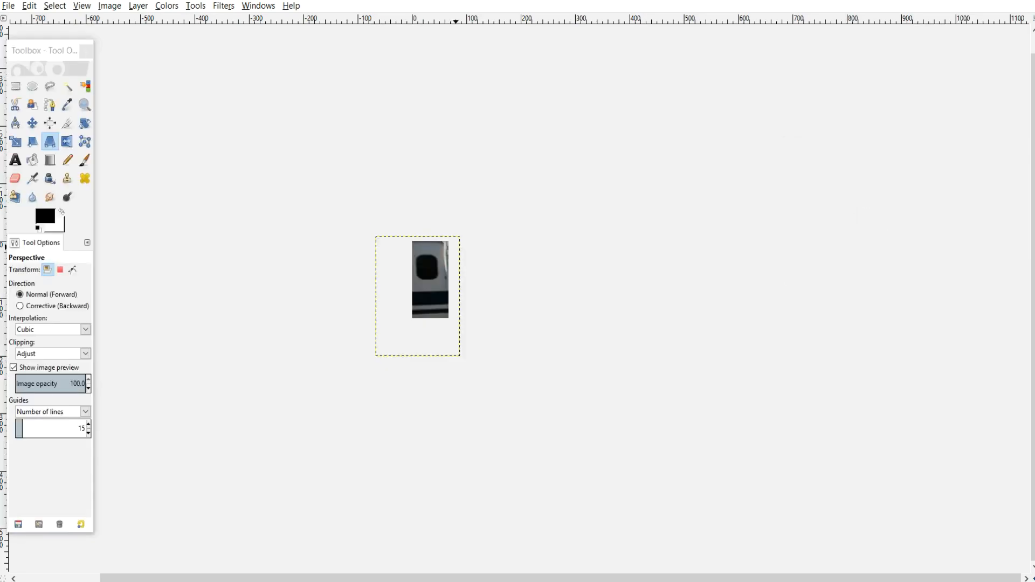
{"action": "left_click", "coordinate": [457, 233]}
{"action": "left_click_drag", "start_coordinate": [460, 236], "coordinate": [467, 238]}
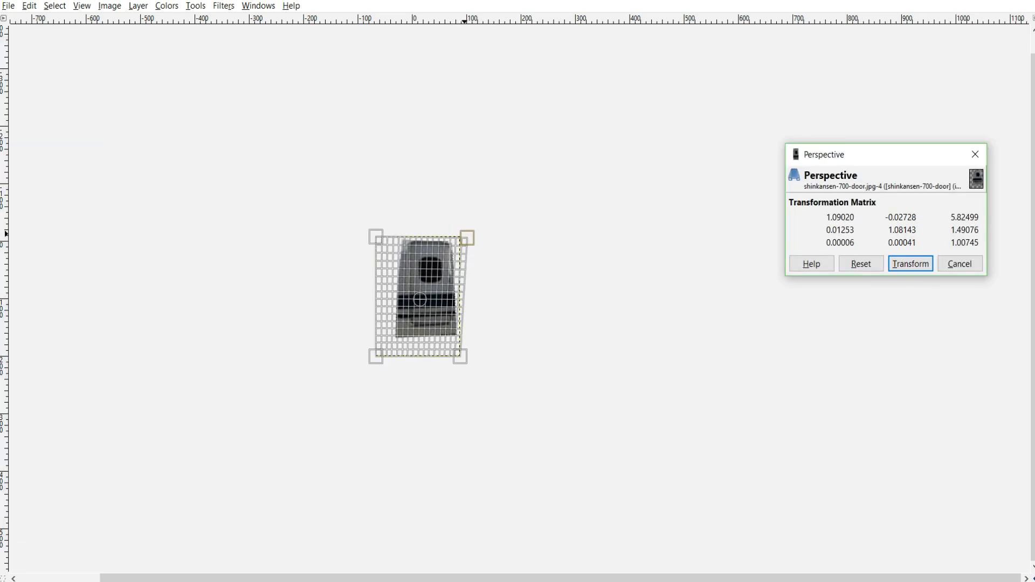
{"action": "left_click", "coordinate": [910, 264]}
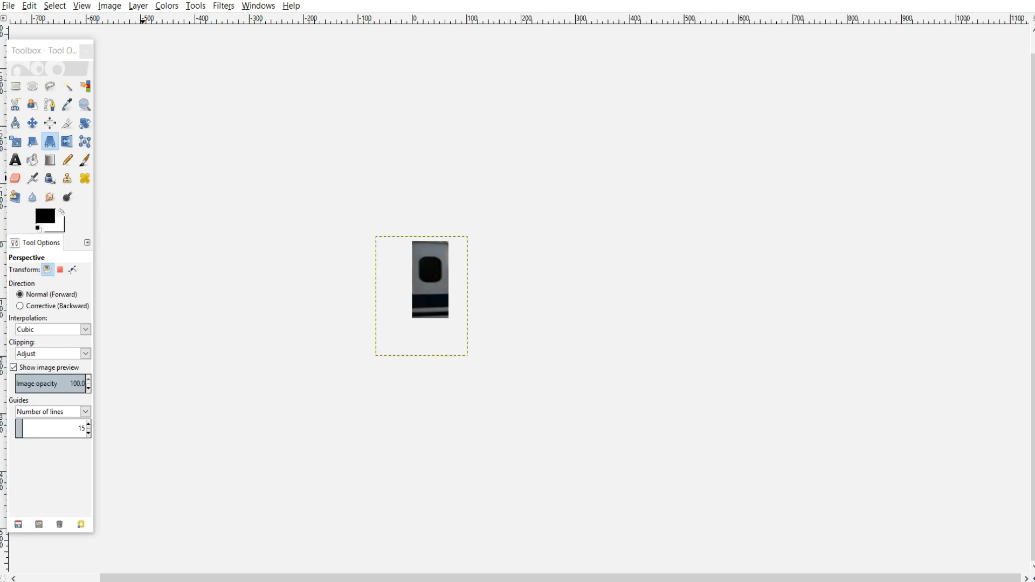
- Crop the adjusted door layer to the canvas at position 0, 0 with a size of 67 × 134 px
{"action": "left_click", "coordinate": [67, 104]}
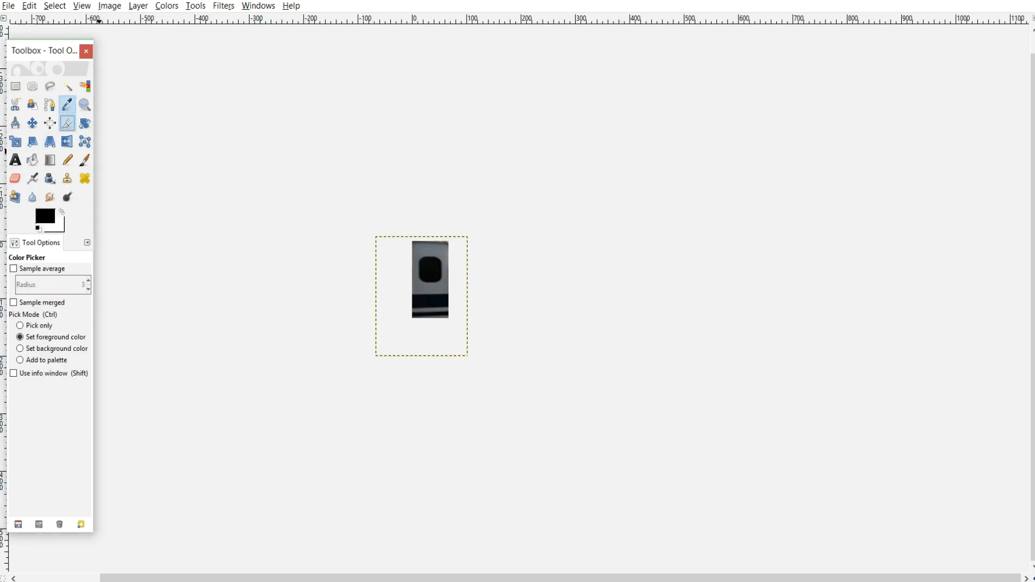
{"action": "left_click", "coordinate": [67, 124]}
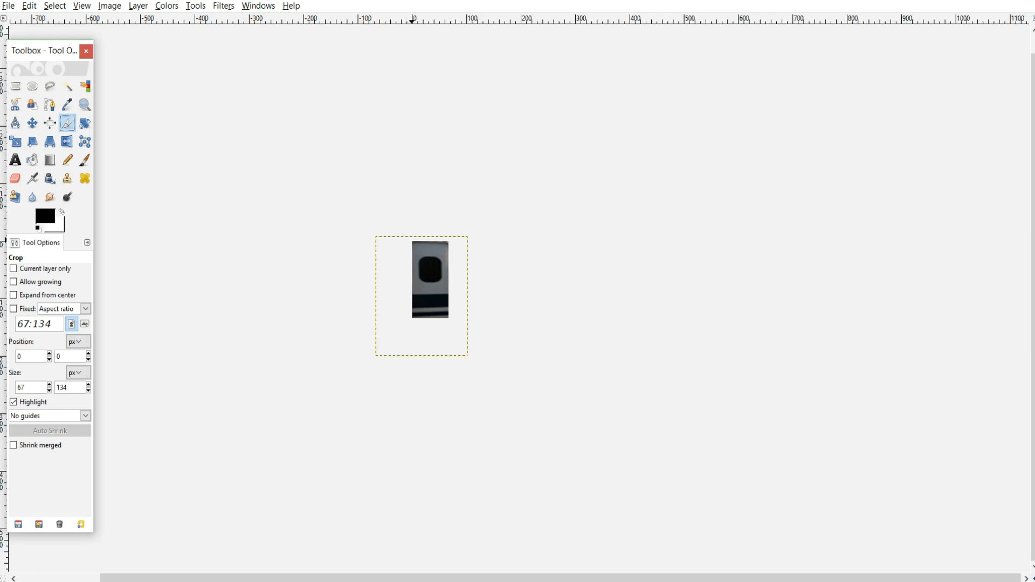
{"action": "left_click", "coordinate": [420, 253]}
{"action": "key", "text": "Return"}
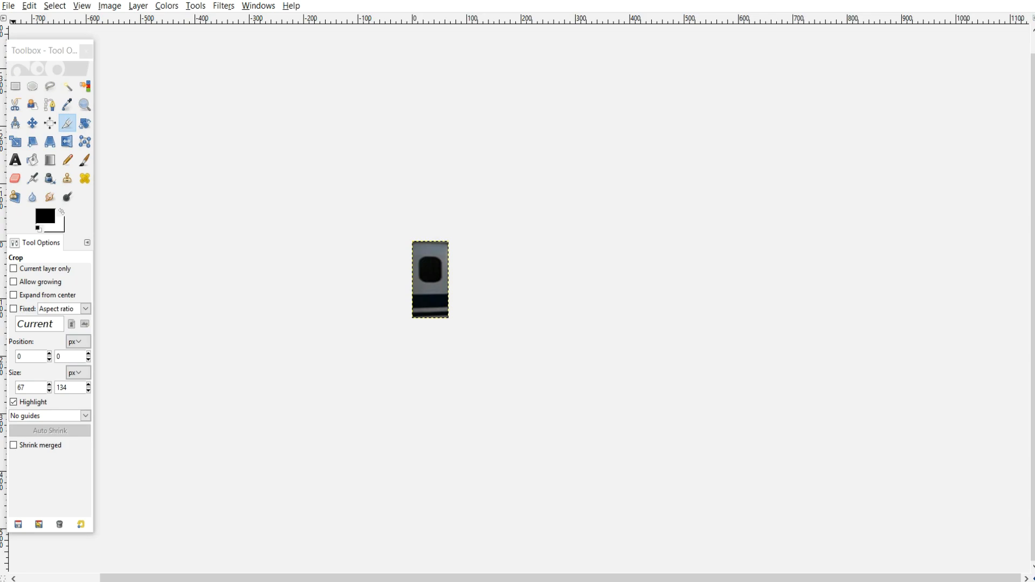
- Export the door over the existing shinkansen-700-door.jpg in Thumbnails with the JPEG quality raised, and close the image discarding its changes
{"action": "left_click", "coordinate": [9, 6]}
{"action": "left_click", "coordinate": [34, 182]}
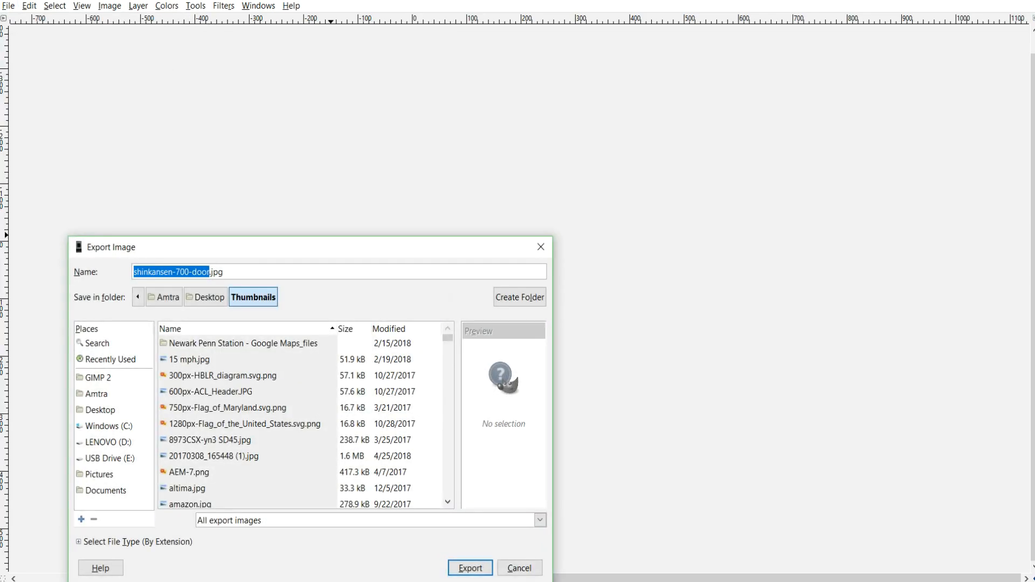
{"action": "key", "text": "Return"}
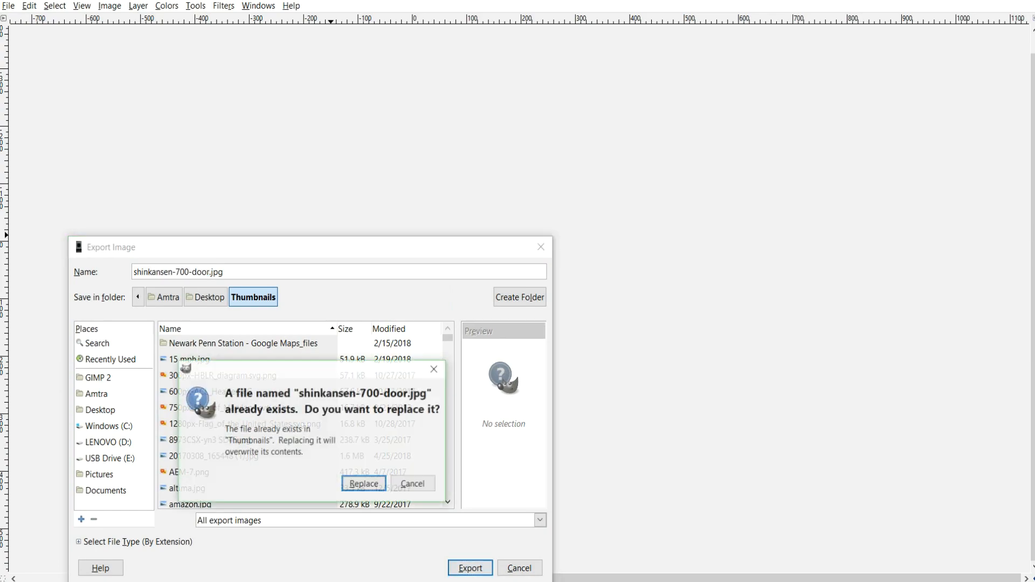
{"action": "key", "text": "Return"}
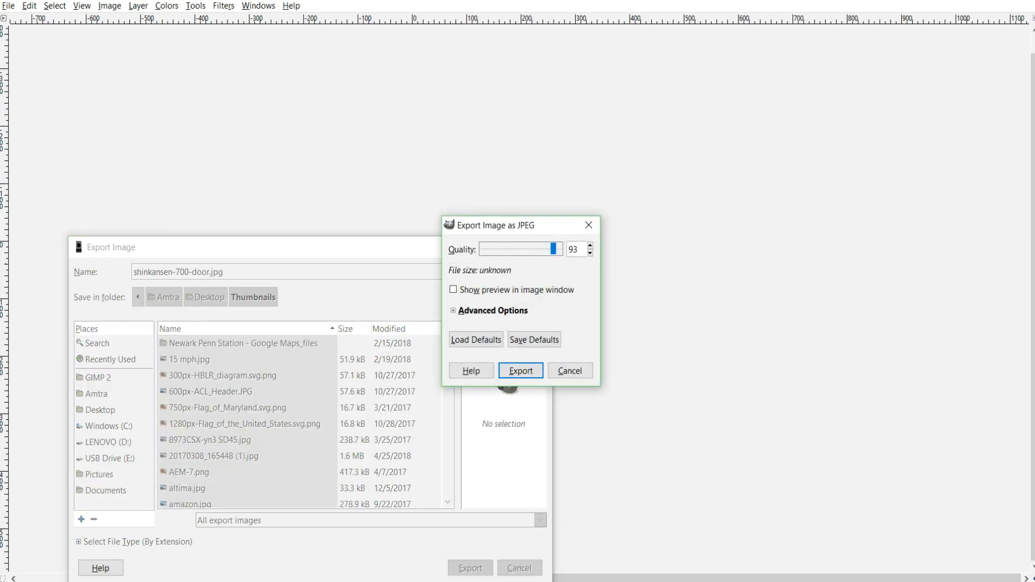
{"action": "left_click_drag", "start_coordinate": [553, 249], "coordinate": [561, 249]}
{"action": "key", "text": "Return"}
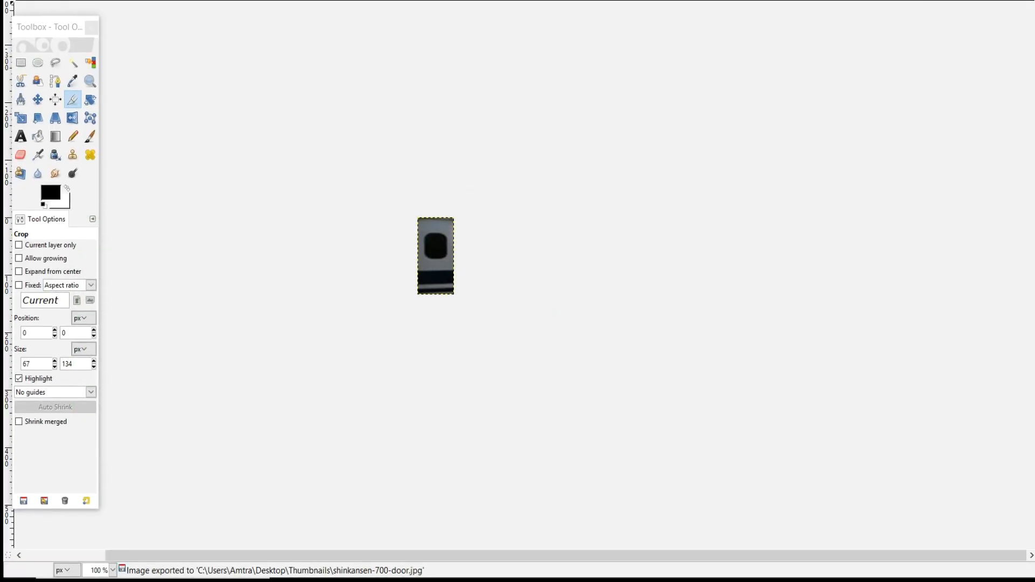
{"action": "key", "text": "ctrl+w"}
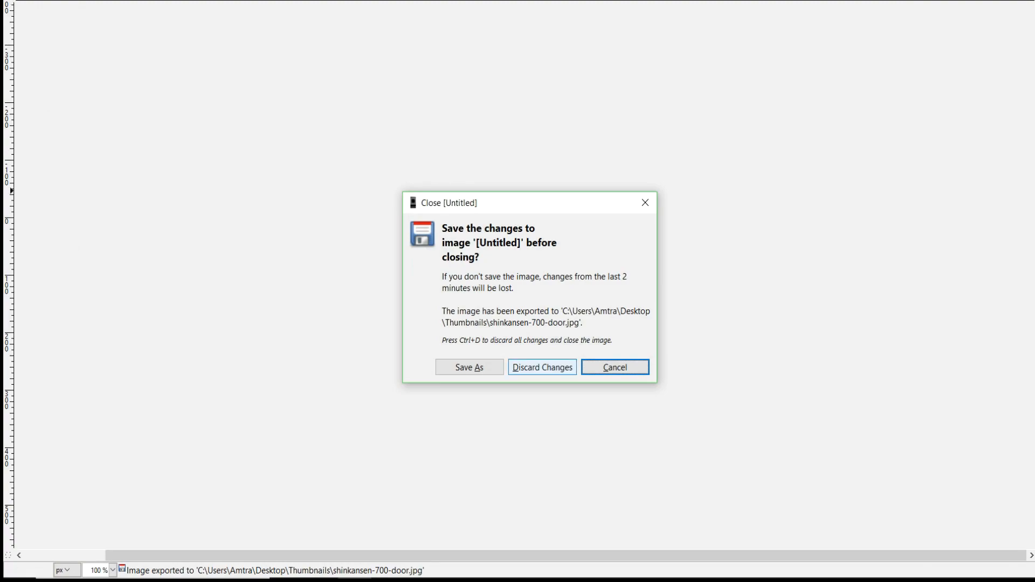
{"action": "left_click", "coordinate": [542, 367]}
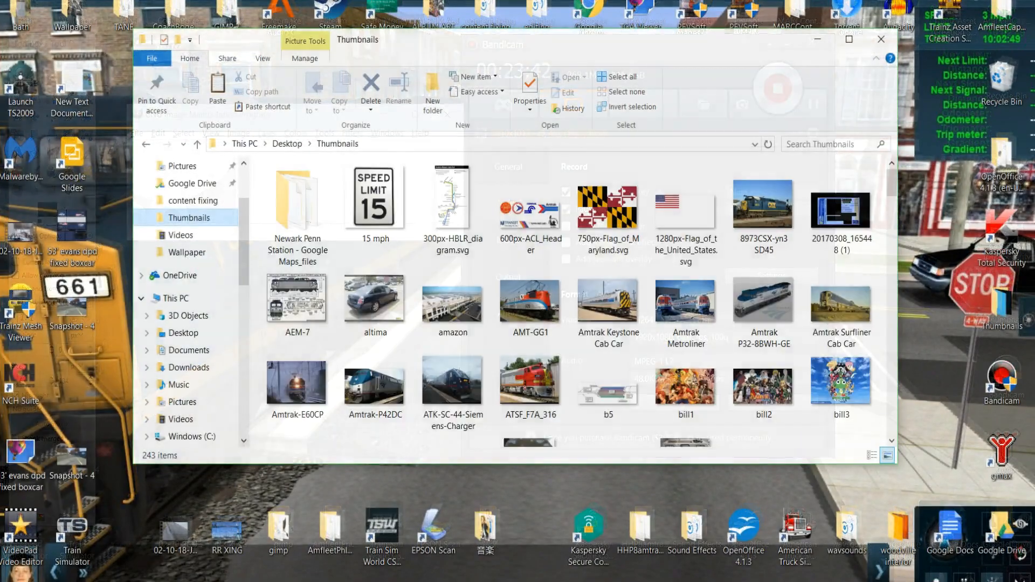
- Copy the shinkansen-700-door image from the Thumbnails folder into the asset's series_700_a_body folder
{"action": "scroll", "coordinate": [593, 367], "scroll_direction": "down", "scroll_amount": 5}
{"action": "scroll", "coordinate": [593, 367], "scroll_direction": "down", "scroll_amount": 5}
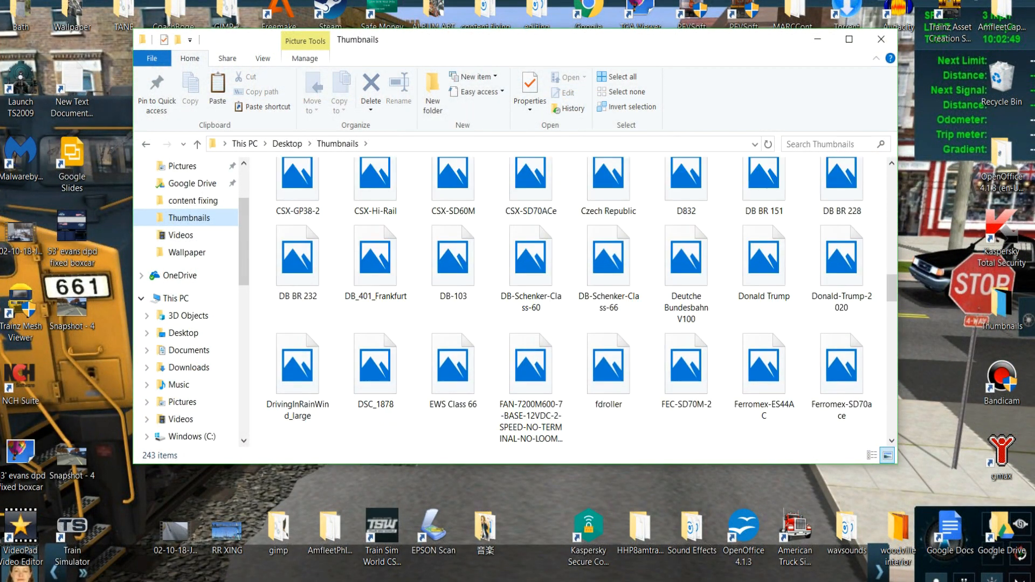
{"action": "scroll", "coordinate": [582, 301], "scroll_direction": "down", "scroll_amount": 15}
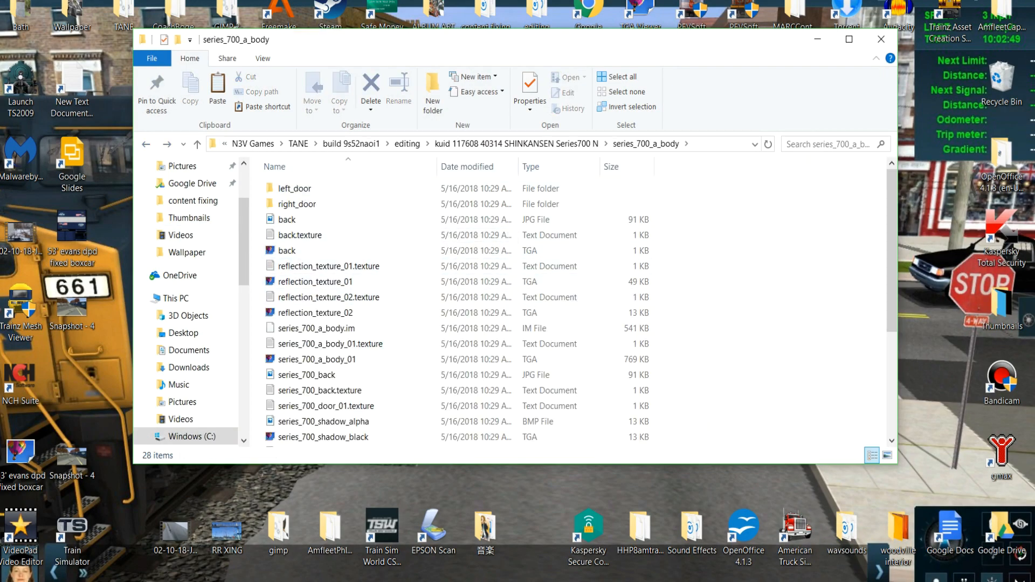
{"action": "right_click", "coordinate": [699, 311]}
{"action": "left_click", "coordinate": [730, 413]}
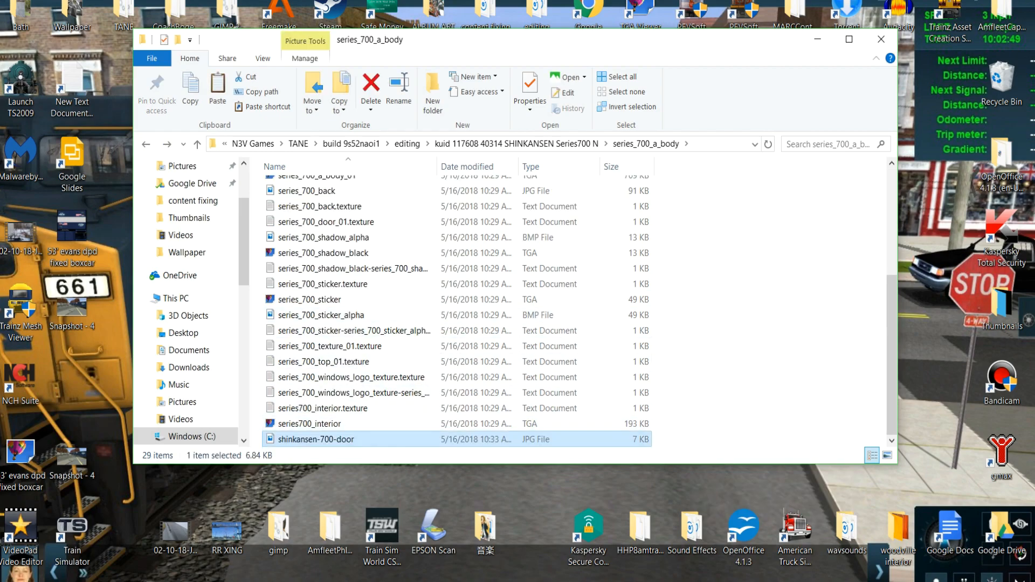
- Rename the shinkansen-700-door image in the series_700_a_body folder as series_700_door_01
{"action": "key", "text": "F2"}
{"action": "type", "text": "ser"}
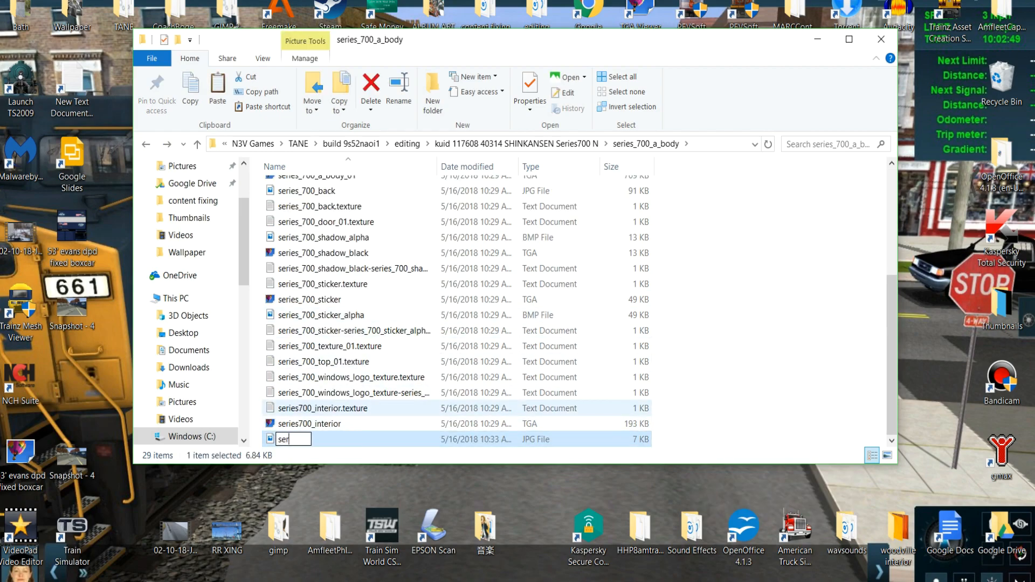
{"action": "type", "text": "ies_700_door"}
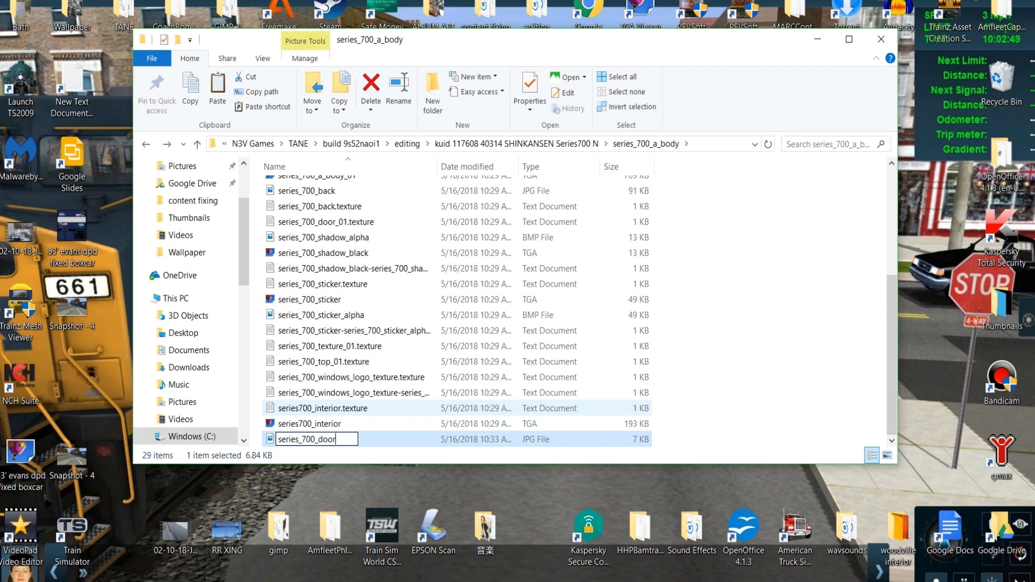
{"action": "type", "text": "_01"}
{"action": "key", "text": "Return"}
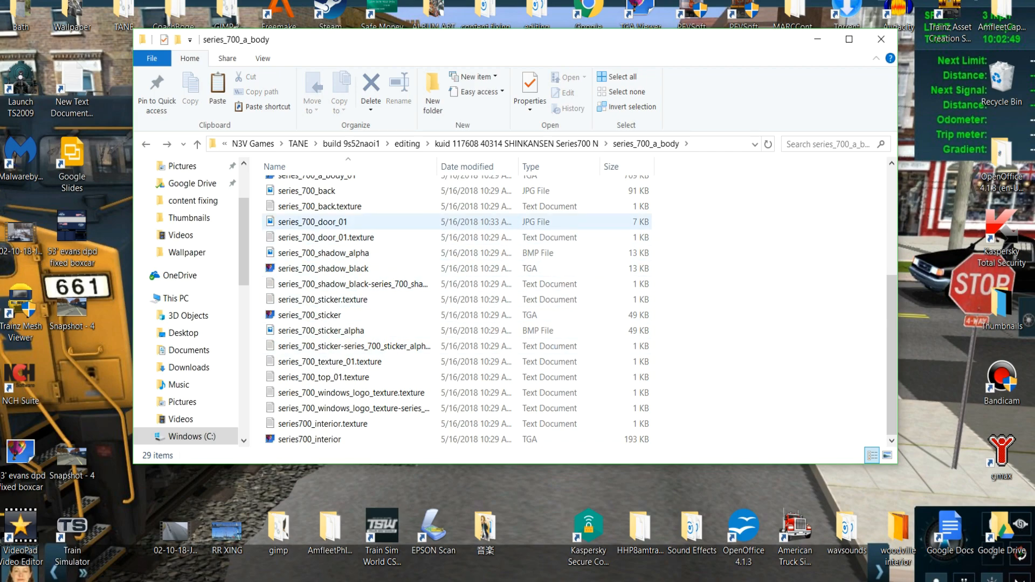
- Open series_700_door_01 in Paint and resize it to 64 pixels horizontally and 128 pixels vertically
{"action": "right_click", "coordinate": [318, 221]}
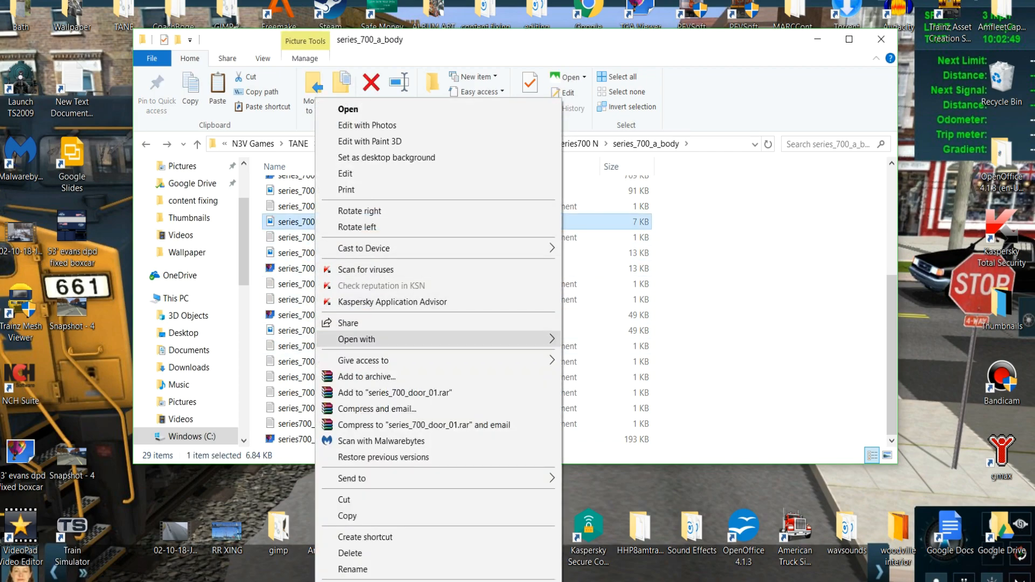
{"action": "mouse_move", "coordinate": [539, 339]}
{"action": "left_click", "coordinate": [593, 357]}
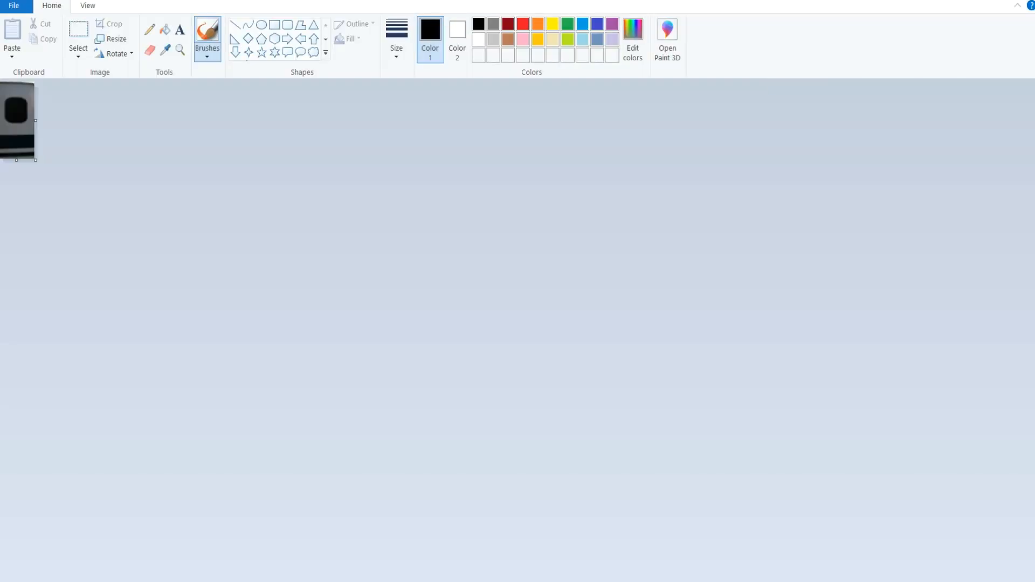
{"action": "left_click", "coordinate": [110, 39]}
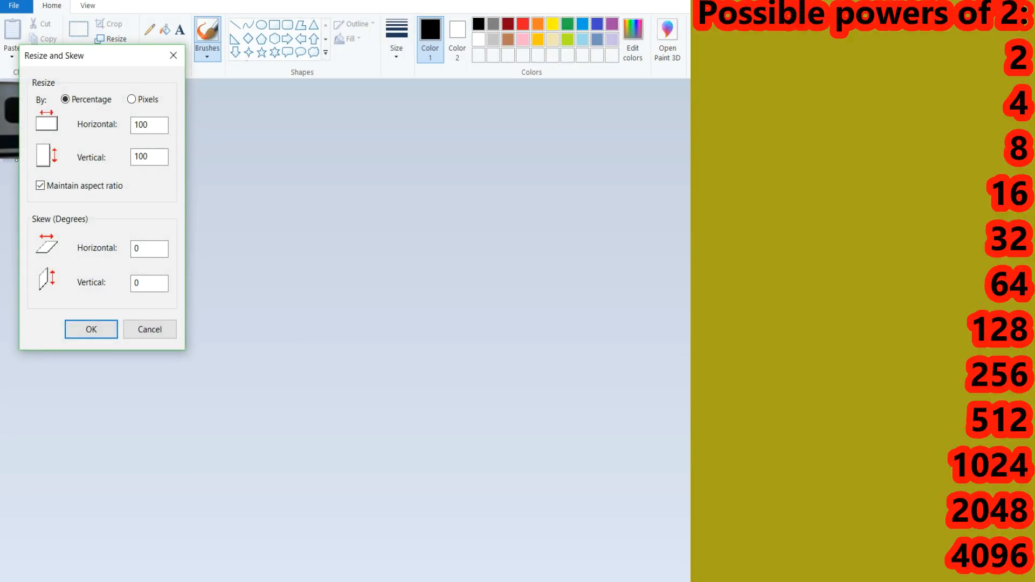
{"action": "left_click", "coordinate": [131, 99]}
{"action": "left_click_drag", "start_coordinate": [149, 125], "coordinate": [133, 157]}
{"action": "type", "text": "64"}
{"action": "left_click", "coordinate": [151, 157]}
{"action": "type", "text": "128"}
{"action": "left_click", "coordinate": [91, 329]}
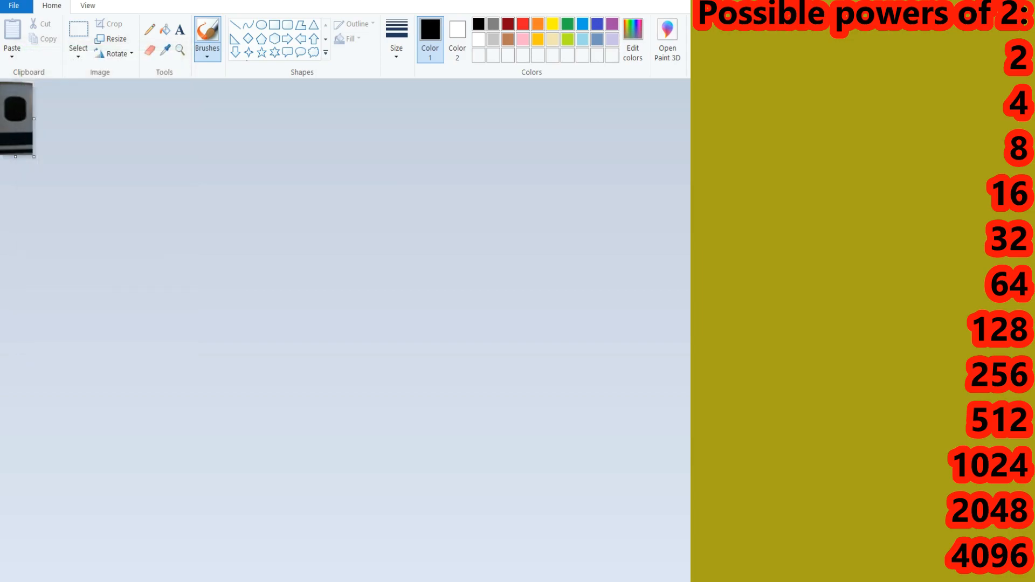
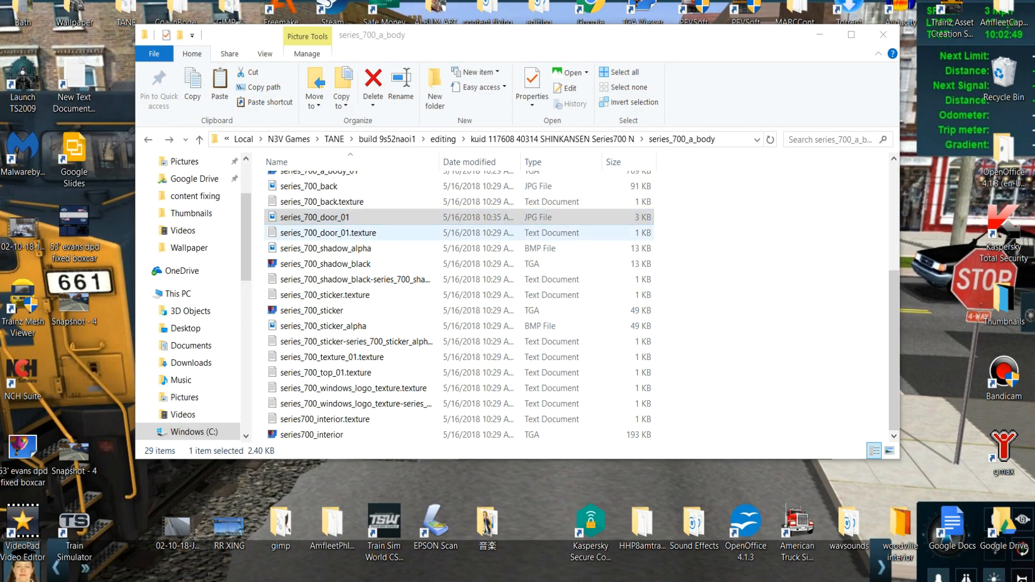
- Change the primary image in series_700_door_01.texture to Series_700_door_01.jpg, then close the text file and the asset folder
{"action": "double_click", "coordinate": [328, 233]}
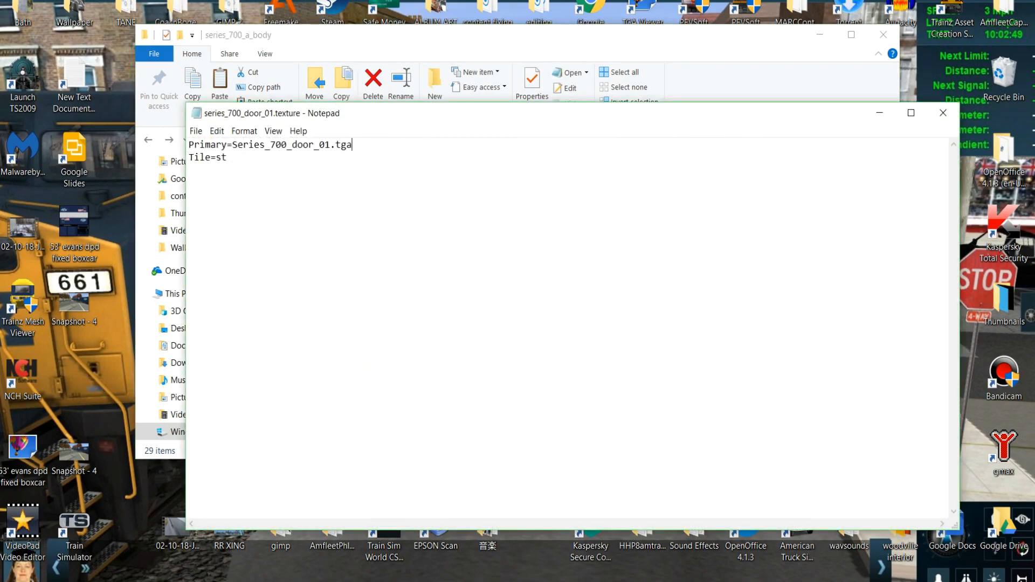
{"action": "key", "text": "BackSpace"}
{"action": "key", "text": "BackSpace"}
{"action": "key", "text": "BackSpace"}
{"action": "type", "text": "jpg"}
{"action": "left_click", "coordinate": [943, 113]}
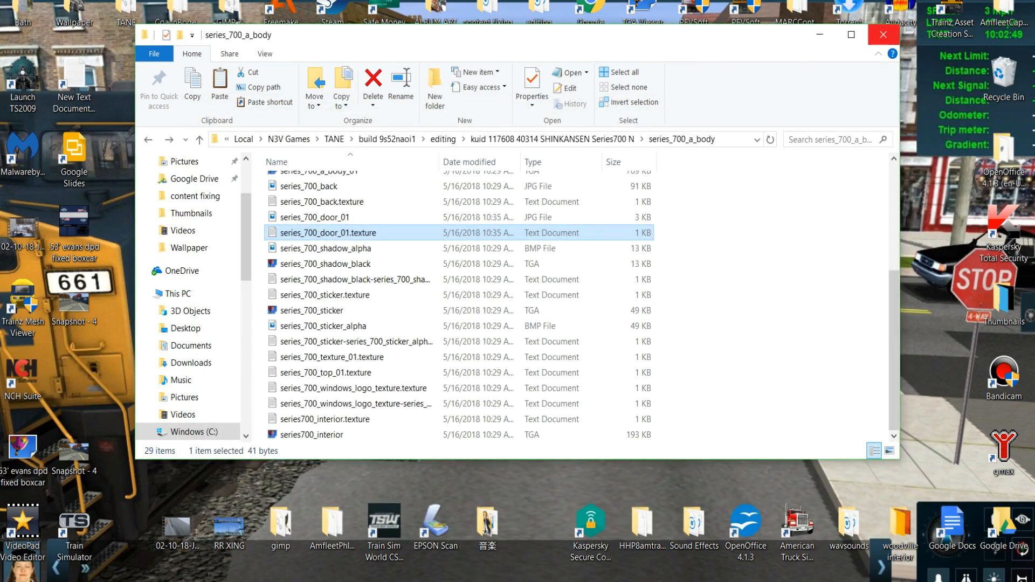
{"action": "left_click", "coordinate": [883, 35]}
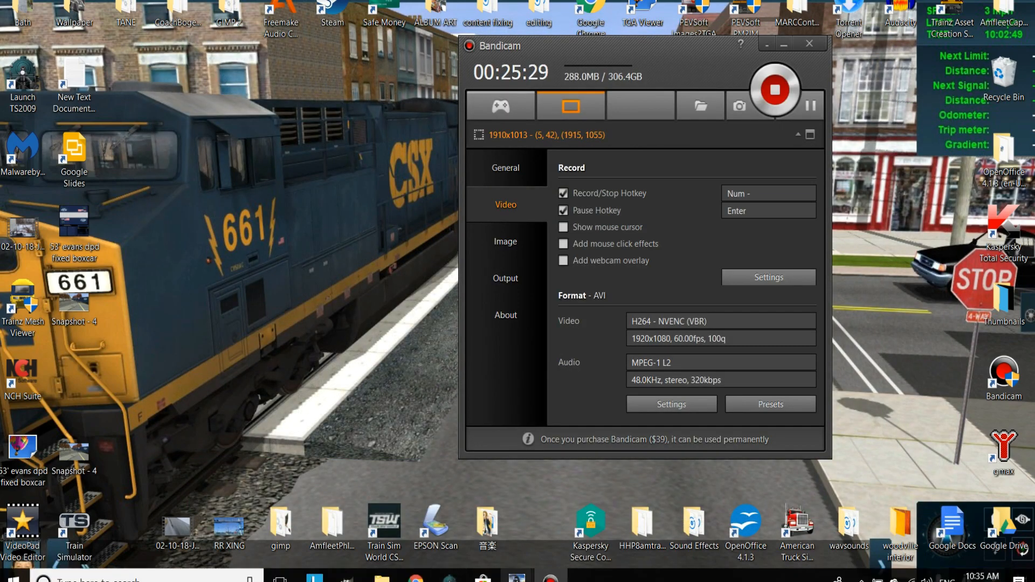
- Switch to TrainzContent, submit the edits of the SHINKANSEN Series700 NOZOMI <1> asset and dismiss the task report
{"action": "mouse_move", "coordinate": [517, 577]}
{"action": "left_click", "coordinate": [589, 520]}
{"action": "right_click", "coordinate": [654, 108]}
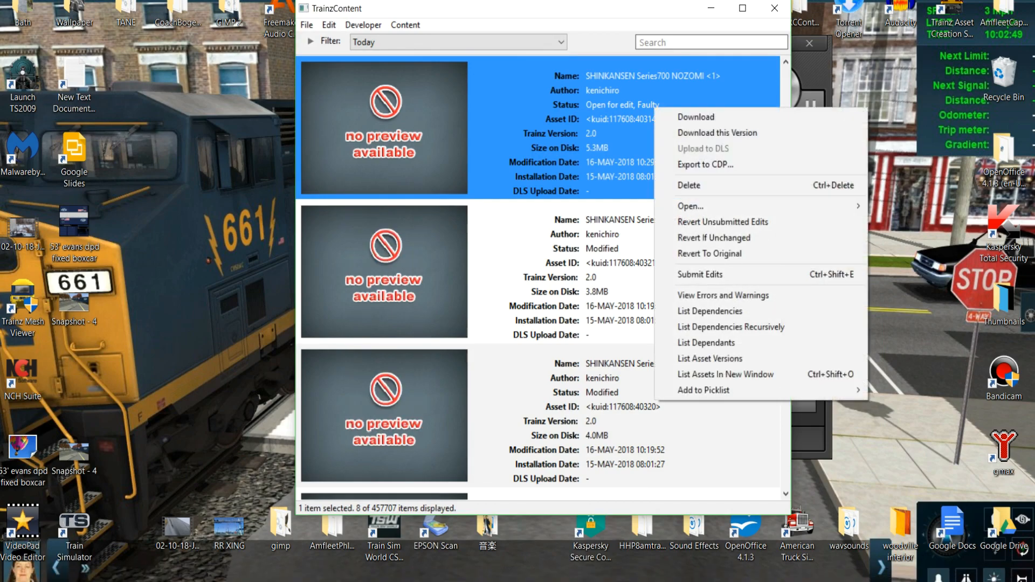
{"action": "left_click", "coordinate": [699, 274]}
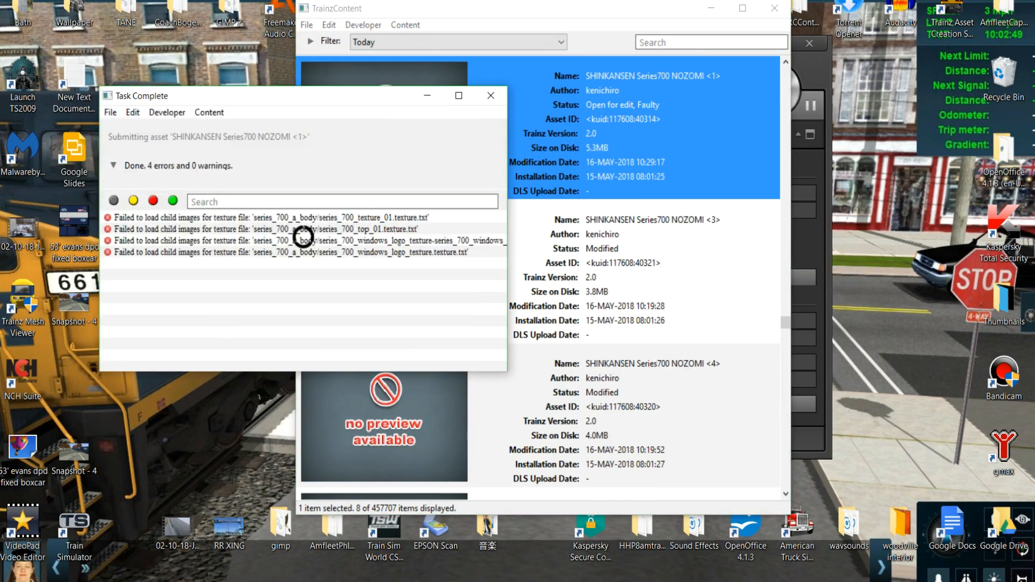
{"action": "left_click", "coordinate": [490, 96]}
- View the errors and warnings of SHINKANSEN Series700 NOZOMI <1> to check which texture images are missing
{"action": "right_click", "coordinate": [572, 109]}
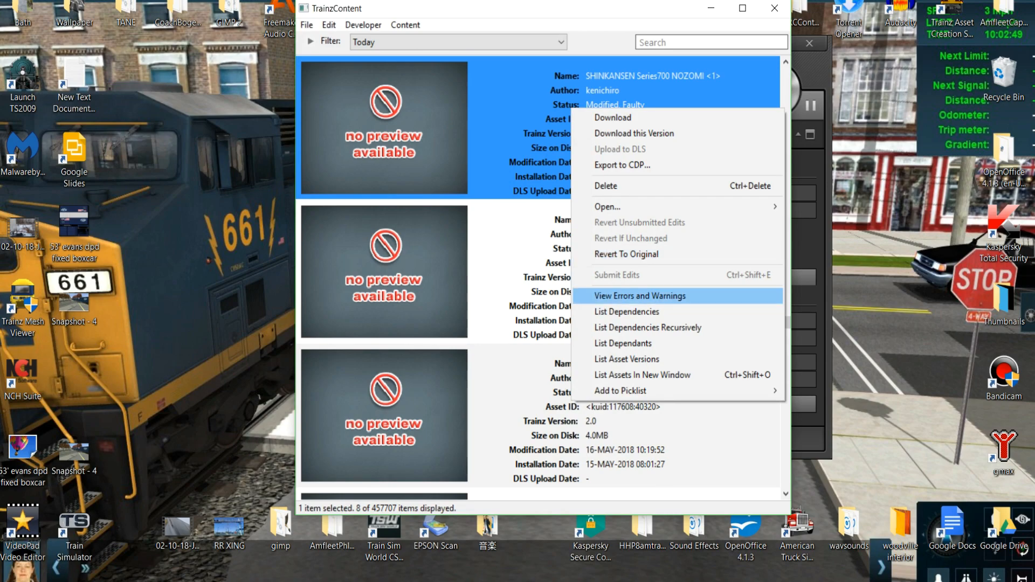
{"action": "left_click", "coordinate": [640, 295]}
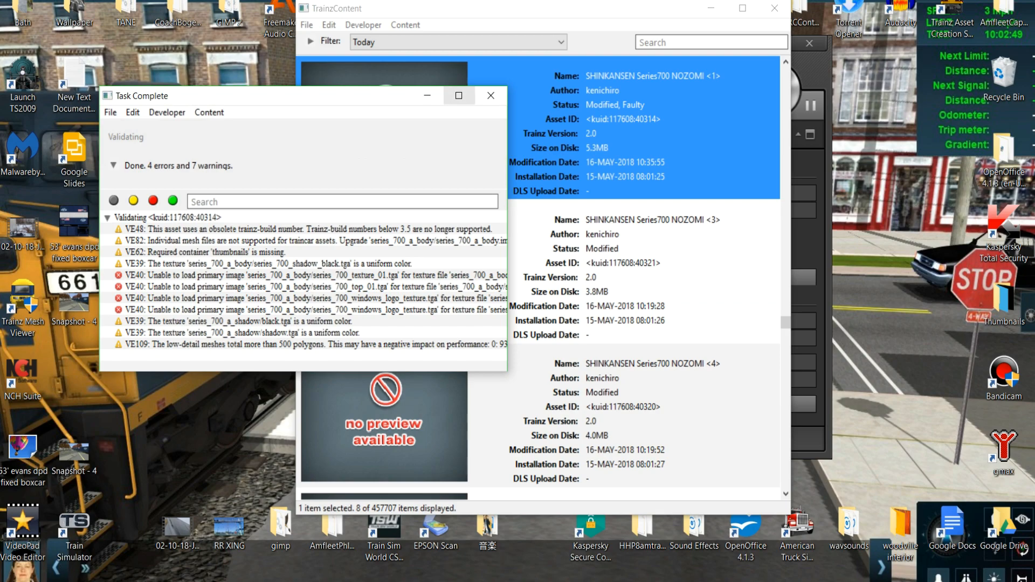
{"action": "left_click", "coordinate": [490, 96]}
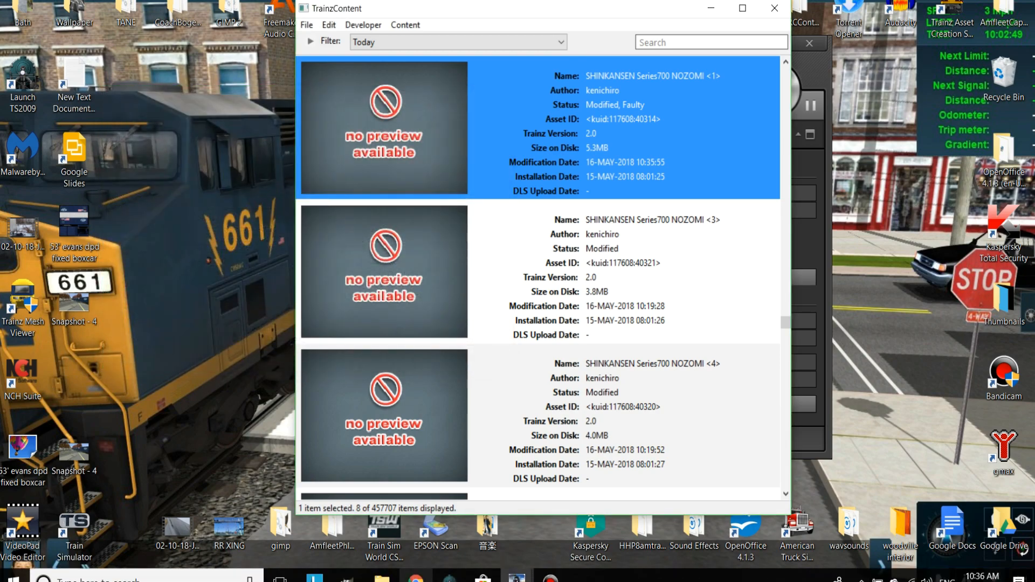
- Switch to Chrome, search images for "shinkansen 700" and download the Wikimedia Commons side-view photo as series_700_texture_01.jpg
{"action": "mouse_move", "coordinate": [415, 579]}
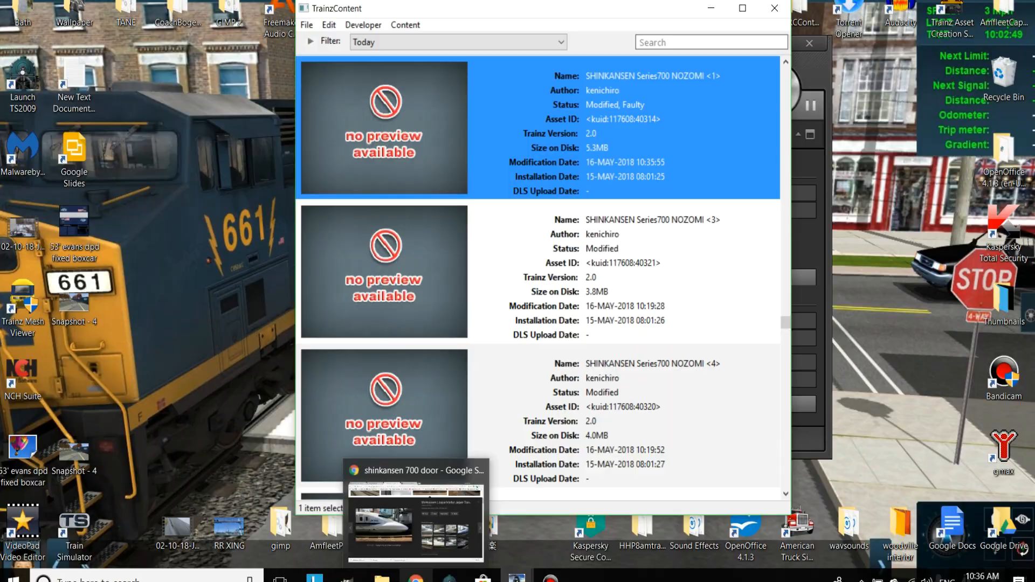
{"action": "left_click", "coordinate": [415, 522]}
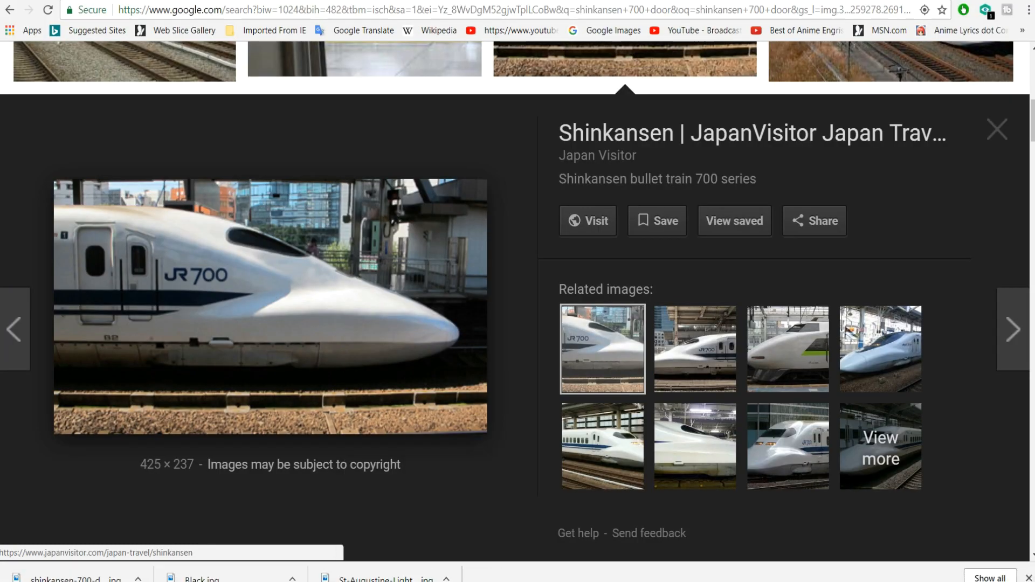
{"action": "scroll", "coordinate": [515, 301], "scroll_direction": "up", "scroll_amount": 1}
{"action": "scroll", "coordinate": [388, 302], "scroll_direction": "up", "scroll_amount": 6}
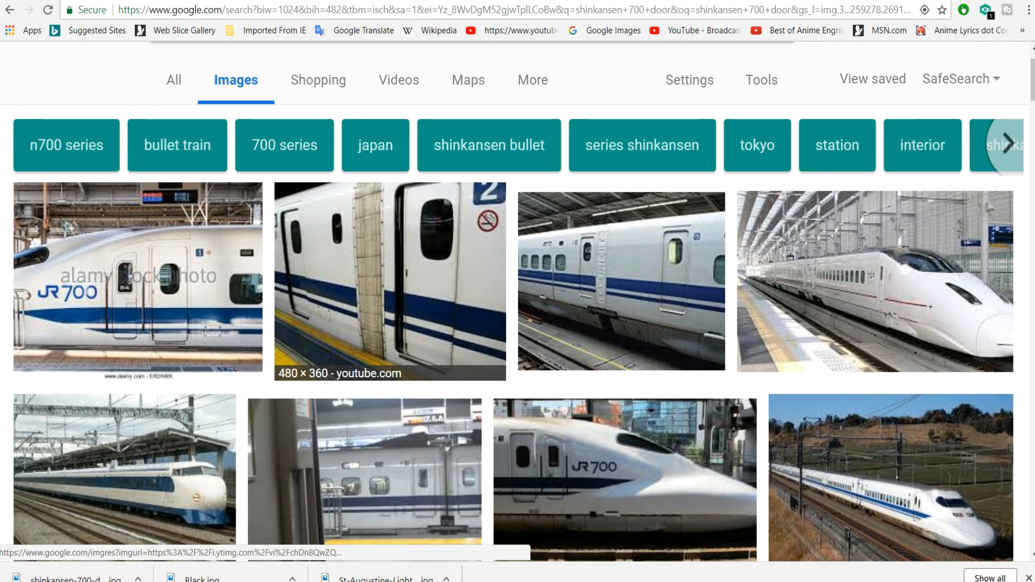
{"action": "scroll", "coordinate": [388, 302], "scroll_direction": "up", "scroll_amount": 1}
{"action": "left_click_drag", "start_coordinate": [323, 87], "coordinate": [281, 87]}
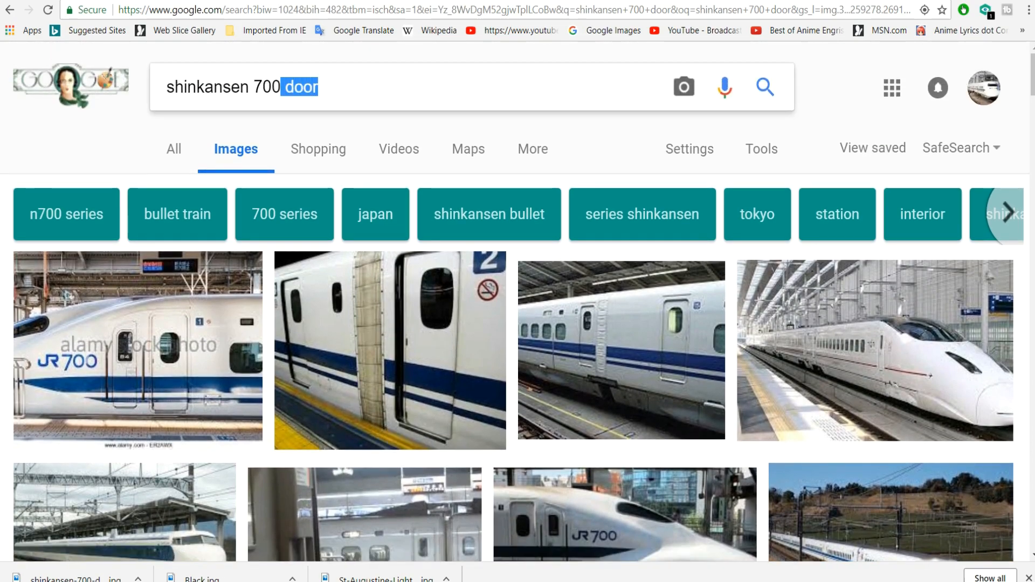
{"action": "key", "text": "BackSpace"}
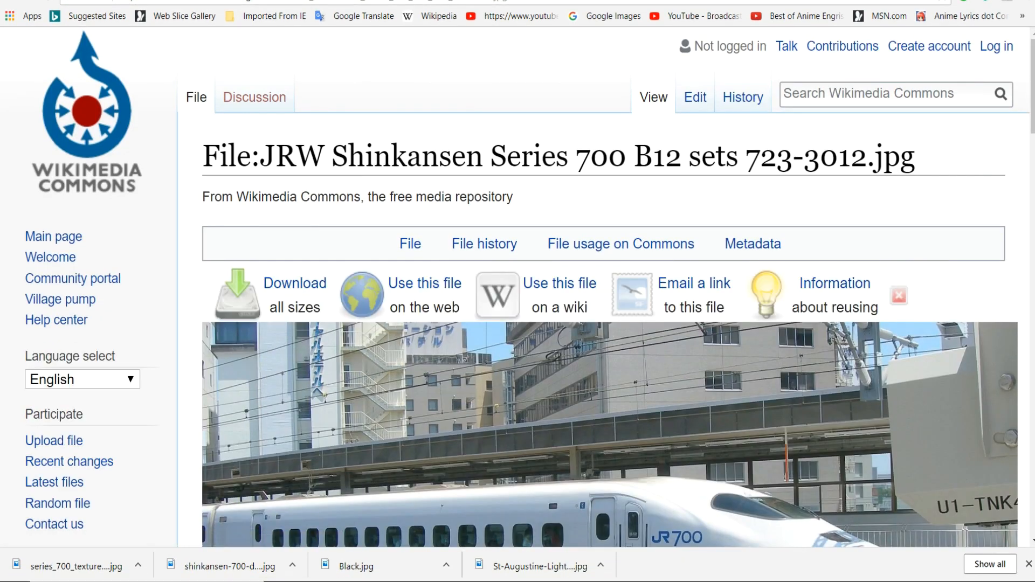
- Switch to GIMP with series_700_texture_01.jpg and crop the photo to the train's side, about 2103 × 723 px
{"action": "left_click", "coordinate": [495, 2]}
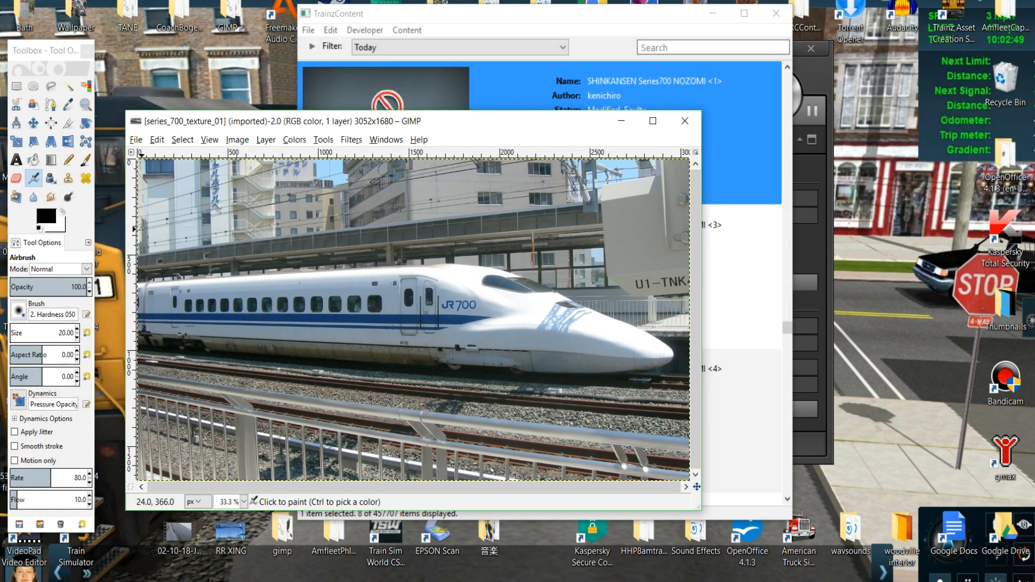
{"action": "left_click", "coordinate": [68, 123]}
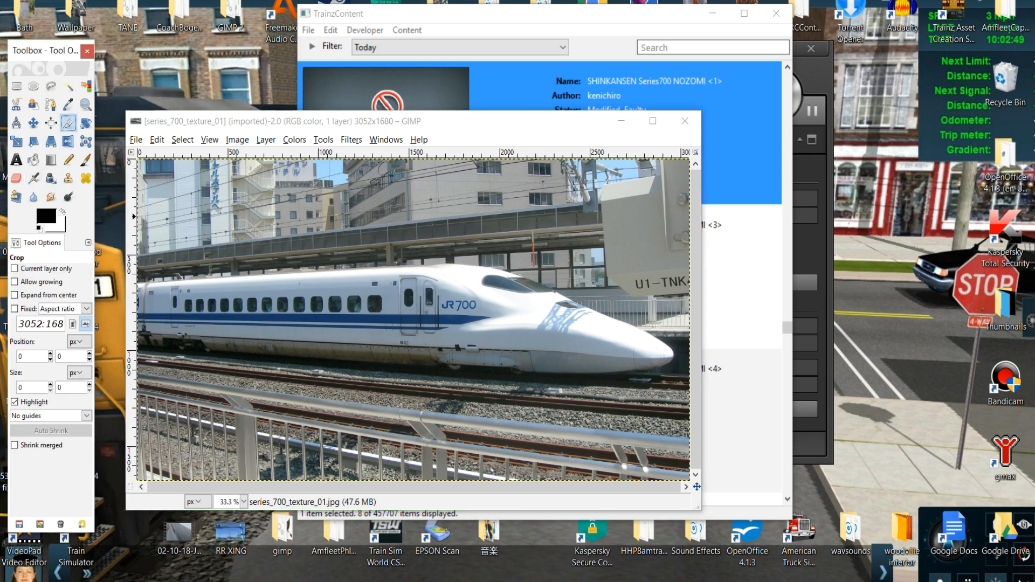
{"action": "left_click_drag", "start_coordinate": [138, 258], "coordinate": [519, 395]}
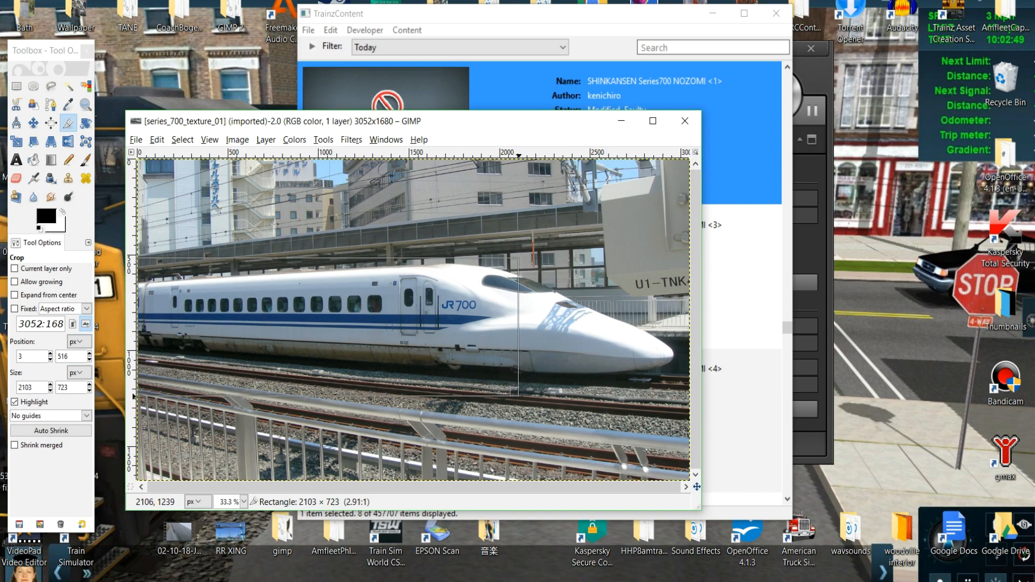
{"action": "left_click", "coordinate": [417, 318]}
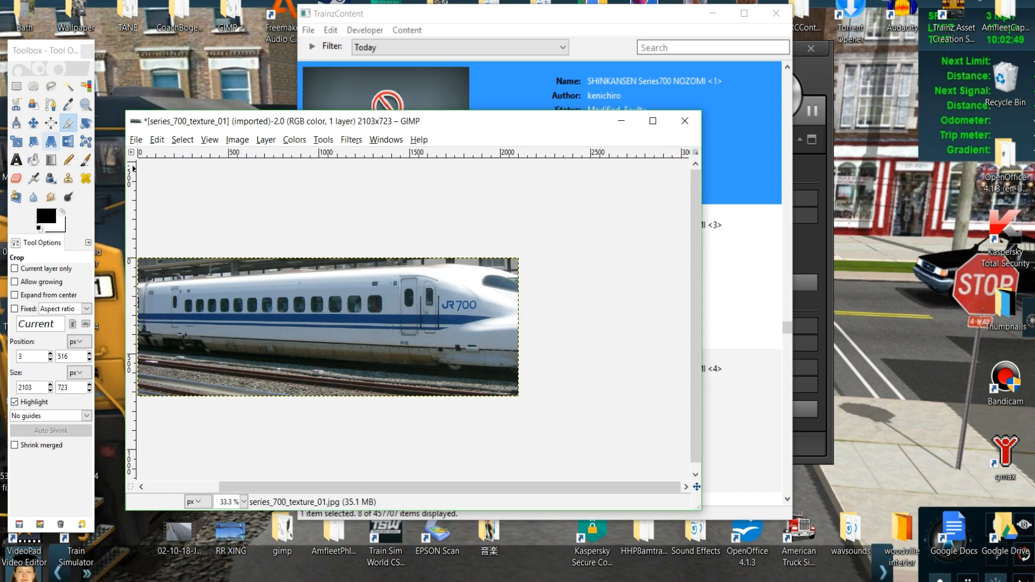
- Straighten the train's side with the Perspective tool and crop off the nose end, saving over series_700_texture_01.jpg
{"action": "left_click", "coordinate": [50, 141]}
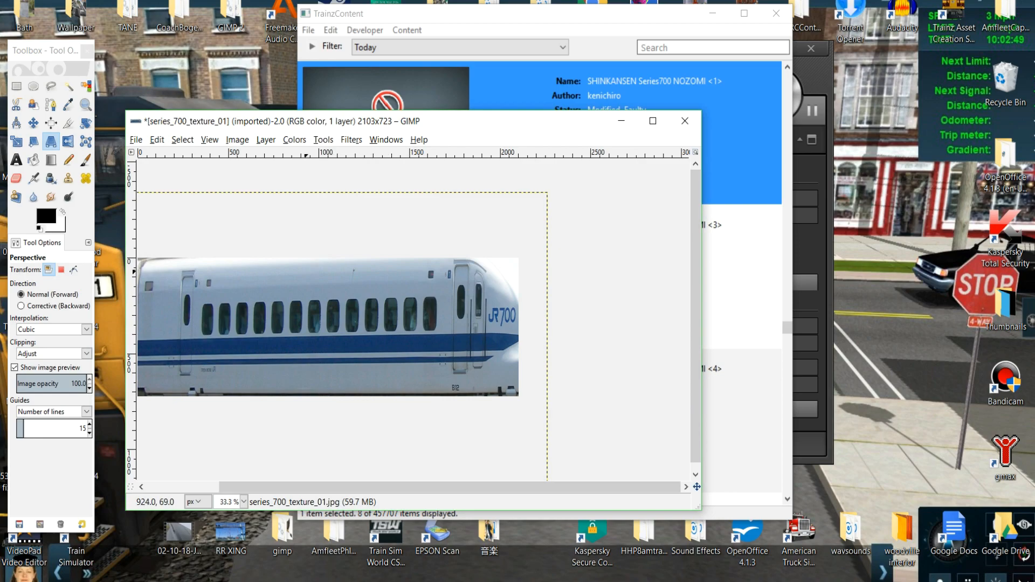
{"action": "left_click", "coordinate": [68, 123]}
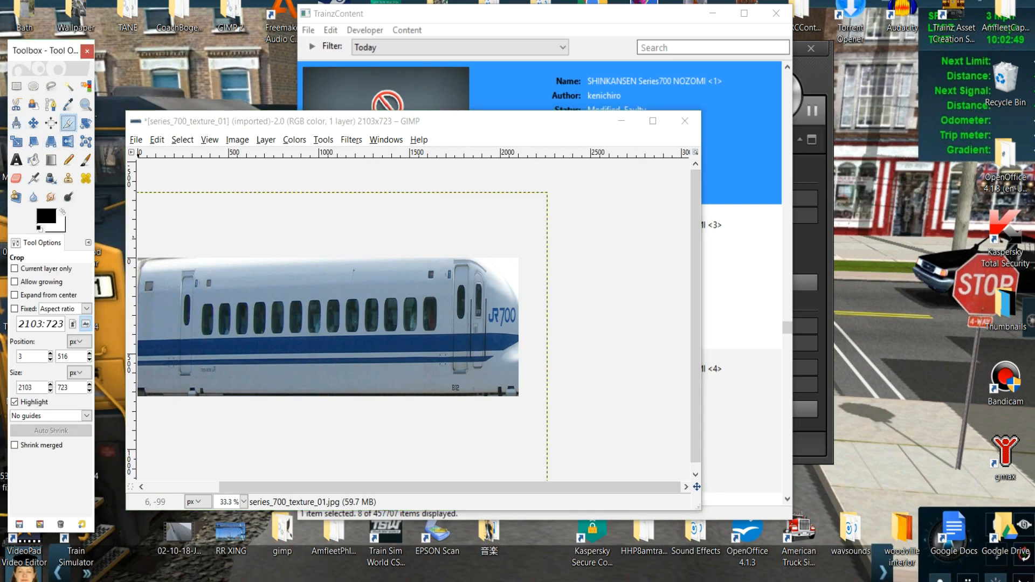
{"action": "left_click_drag", "start_coordinate": [138, 260], "coordinate": [493, 389]}
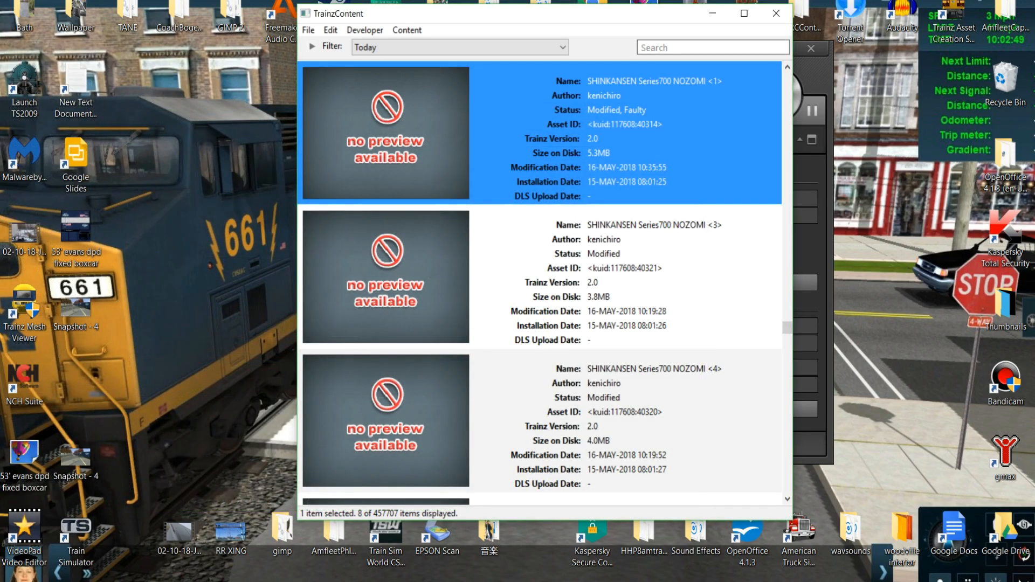
- In TrainzContent, open the SHINKANSEN Series700 NOZOMI <1> asset for editing in Explorer
{"action": "right_click", "coordinate": [663, 140]}
{"action": "mouse_move", "coordinate": [701, 239]}
{"action": "left_click", "coordinate": [534, 254]}
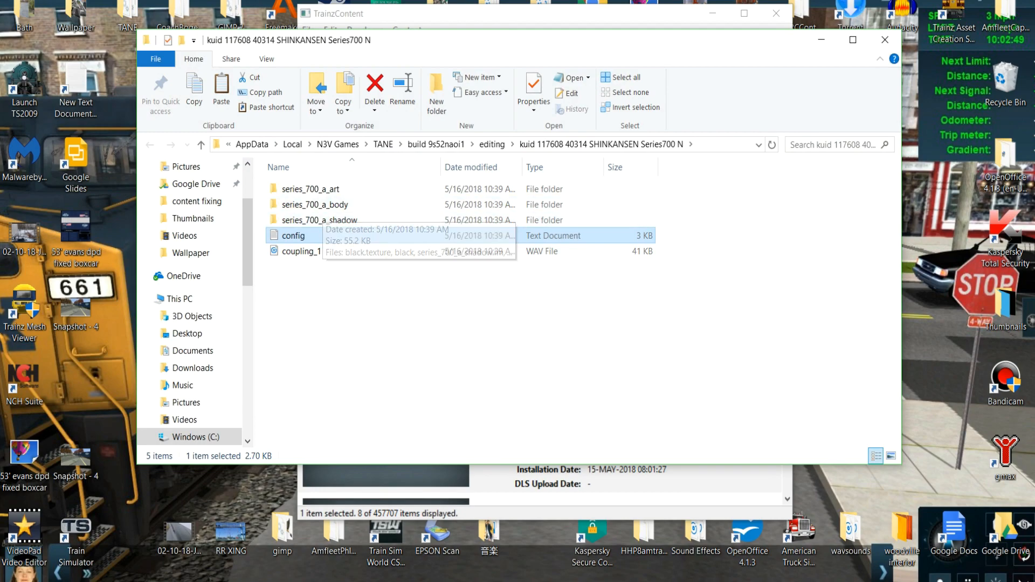
- Copy the series_700_texture_01 image from the Thumbnails folder into the asset's series_700_a_body folder
{"action": "scroll", "coordinate": [188, 259], "scroll_direction": "up", "scroll_amount": 1}
{"action": "left_click", "coordinate": [193, 253]}
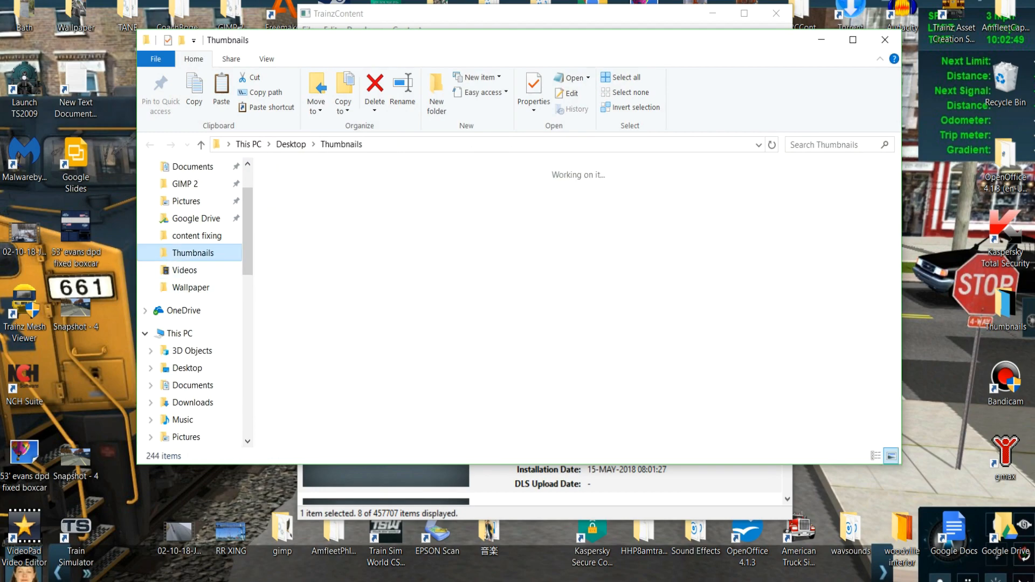
{"action": "scroll", "coordinate": [534, 297], "scroll_direction": "down", "scroll_amount": 10}
{"action": "scroll", "coordinate": [534, 297], "scroll_direction": "down", "scroll_amount": 10}
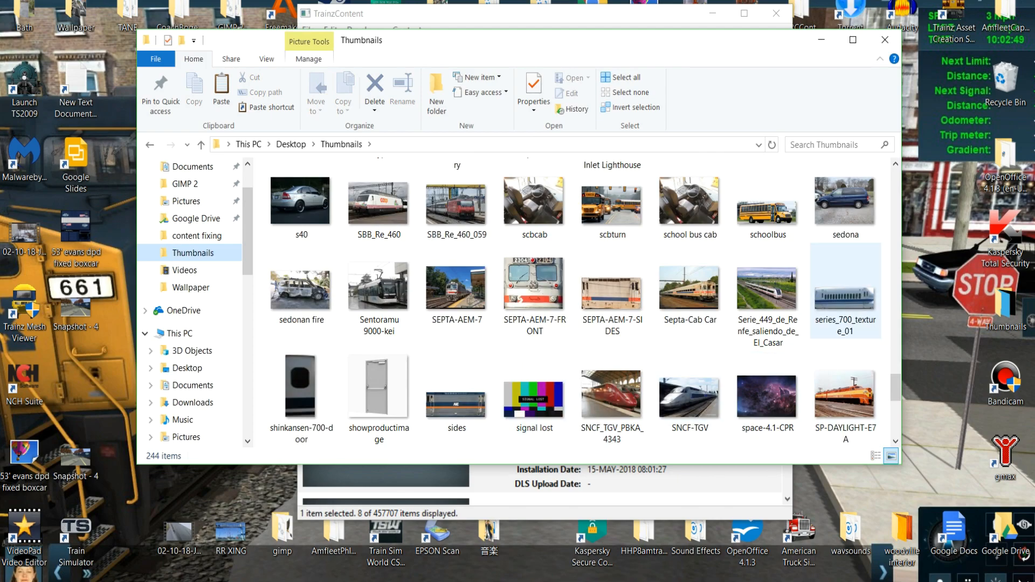
{"action": "right_click", "coordinate": [845, 298]}
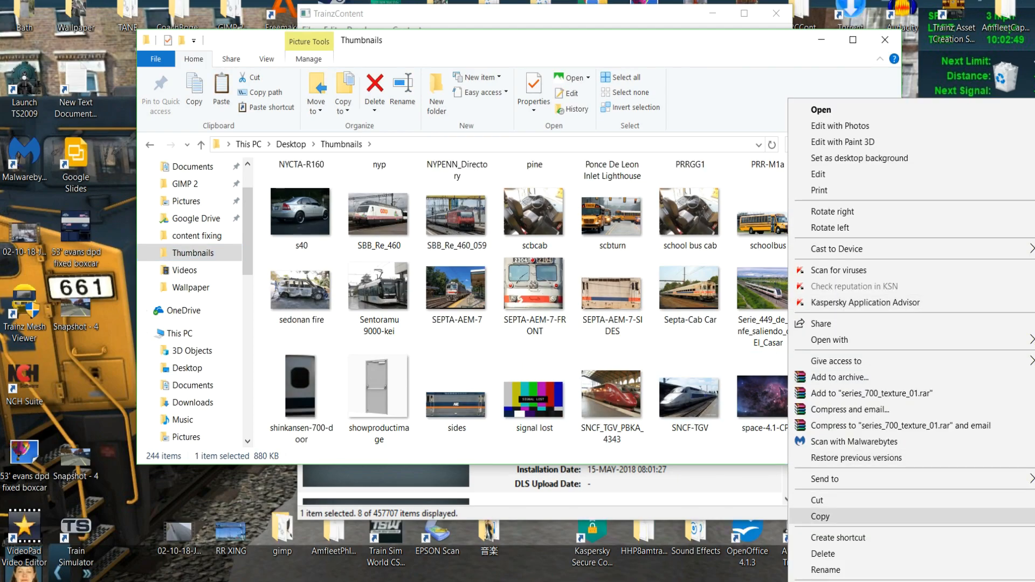
{"action": "left_click", "coordinate": [830, 516]}
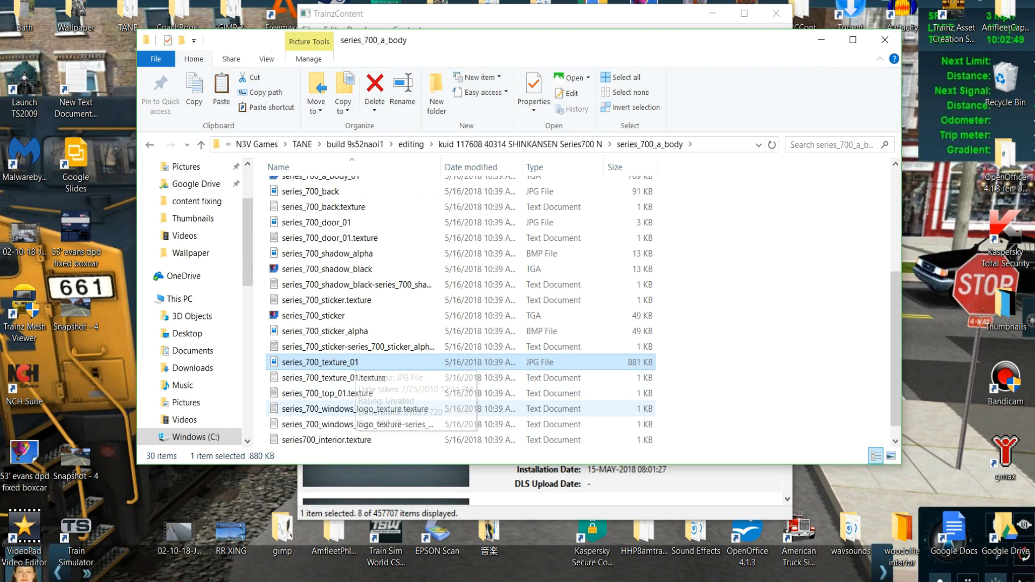
- Change the primary image in series_700_texture_01.texture to Series_700_texture_01.jpg, then save and close the text file
{"action": "double_click", "coordinate": [334, 379]}
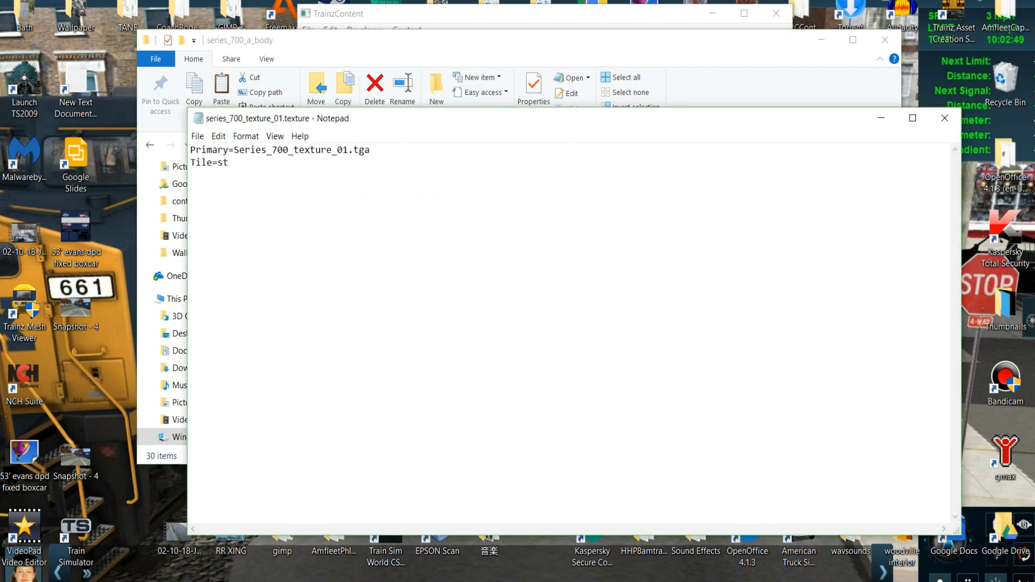
{"action": "key", "text": "BackSpace"}
{"action": "key", "text": "BackSpace"}
{"action": "type", "text": "j"}
{"action": "left_click", "coordinate": [944, 118]}
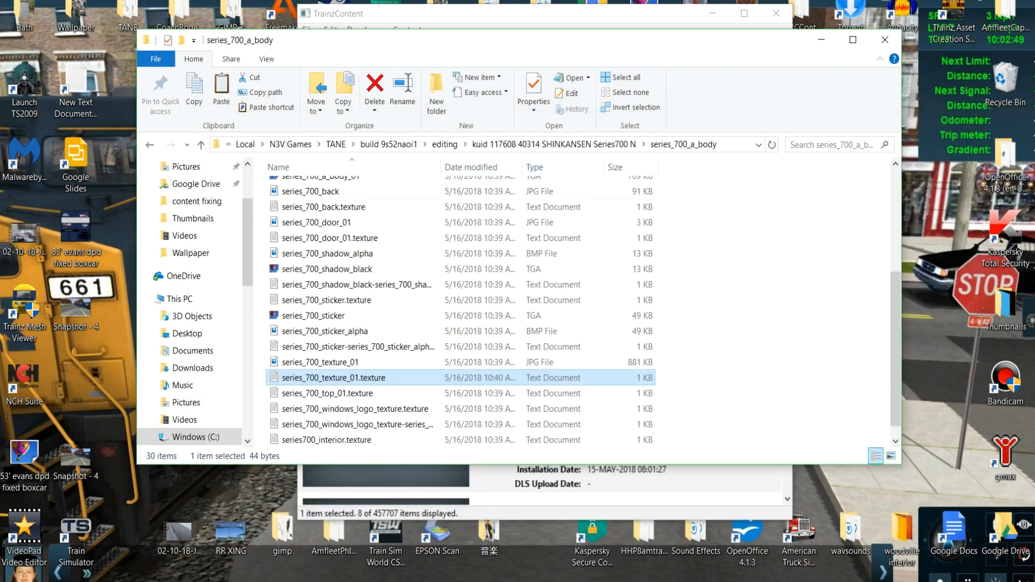
- Bring up the file operations for the series_700_texture_01 JPG image in the series_700_a_body folder
{"action": "right_click", "coordinate": [318, 362]}
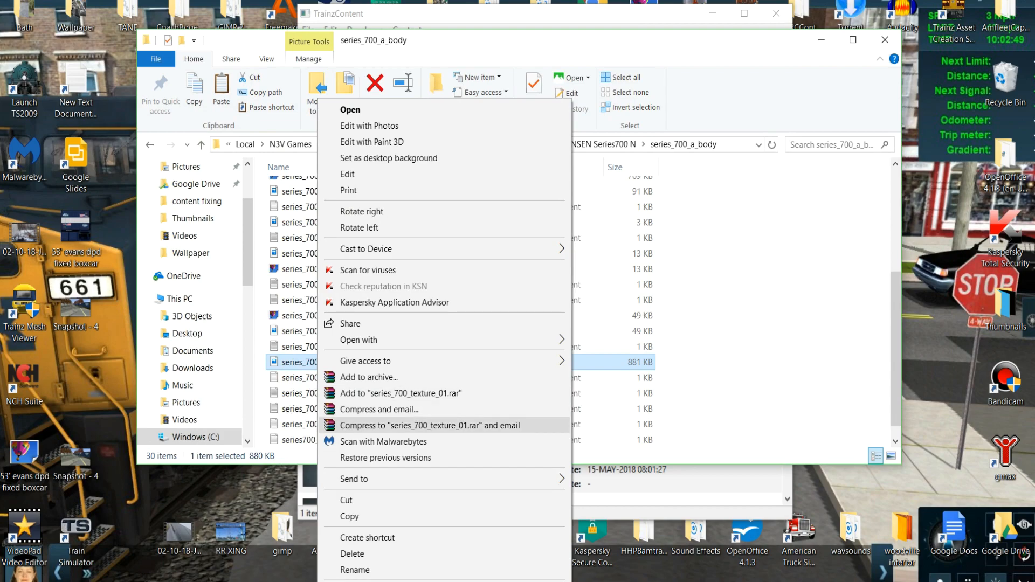
- Open series_700_texture_01 for editing in Paint and resize it to 1024 by 256 pixels without maintaining the aspect ratio
{"action": "mouse_move", "coordinate": [377, 339]}
{"action": "left_click", "coordinate": [603, 358]}
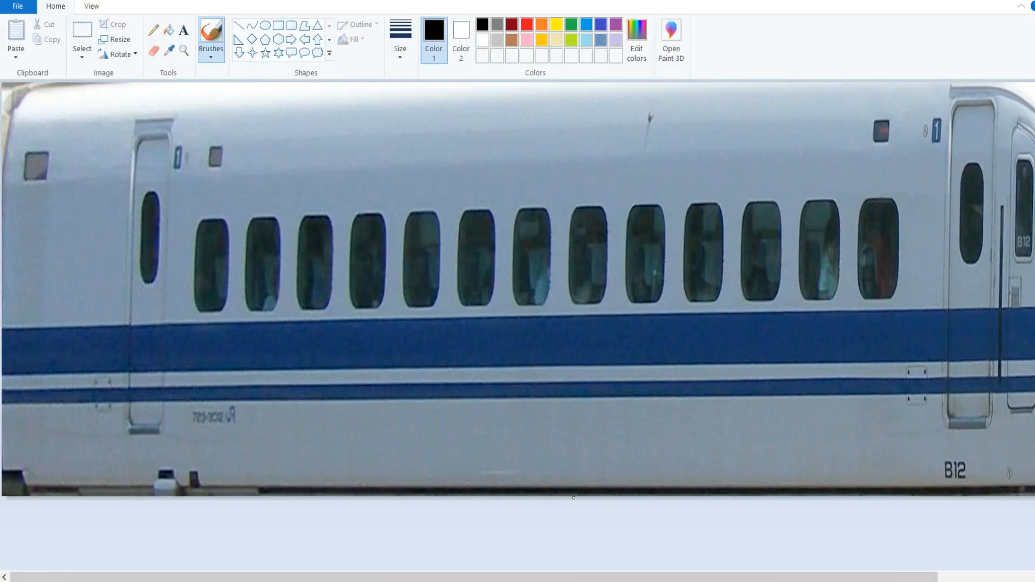
{"action": "left_click", "coordinate": [114, 40]}
{"action": "left_click", "coordinate": [135, 99]}
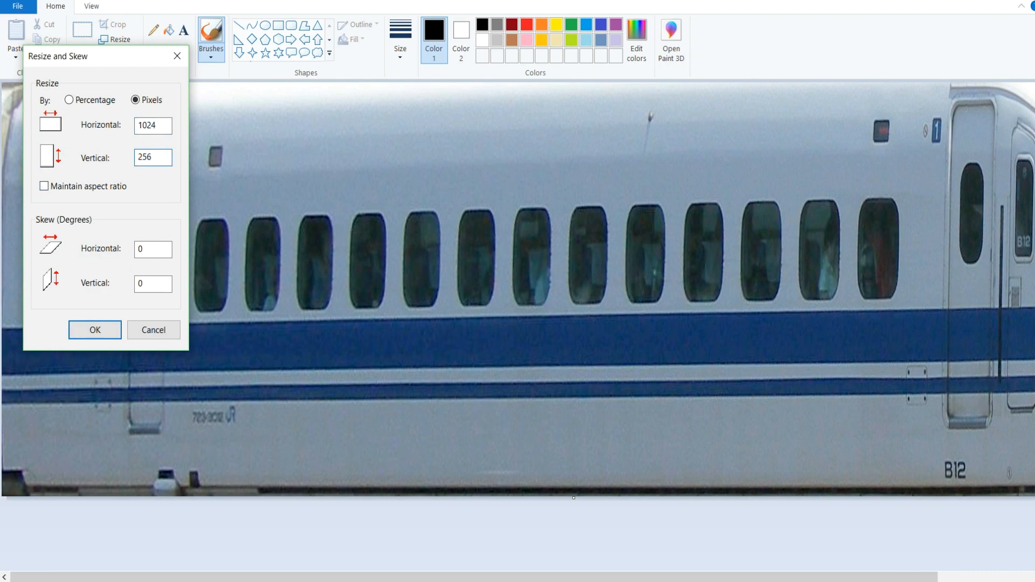
{"action": "key", "text": "Return"}
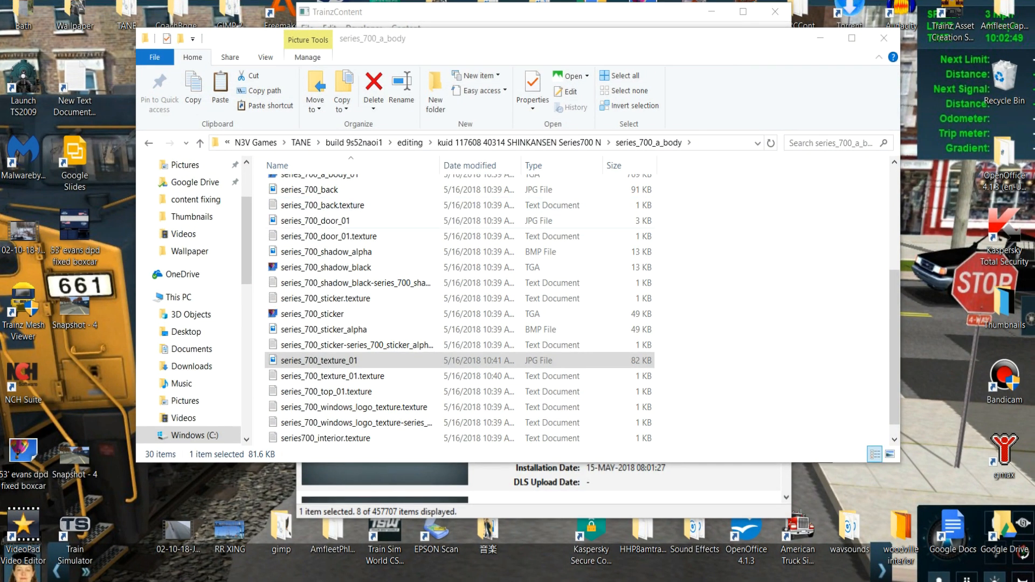
- Close the texture folder and submit the edits of SHINKANSEN Series700 NOZOMI <1> in TrainzContent, closing the submission report
{"action": "left_click", "coordinate": [884, 38]}
{"action": "right_click", "coordinate": [634, 114]}
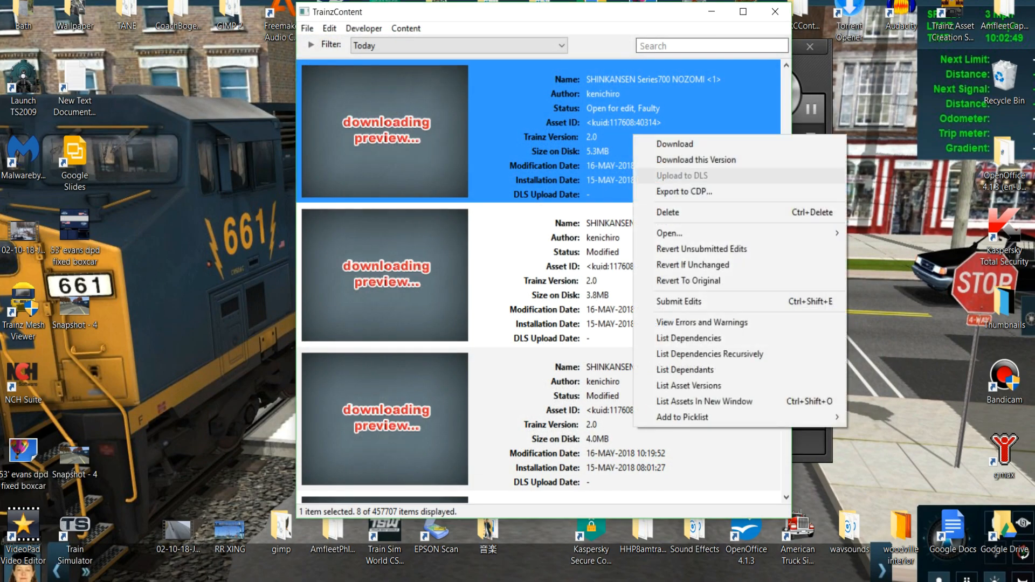
{"action": "left_click", "coordinate": [674, 302]}
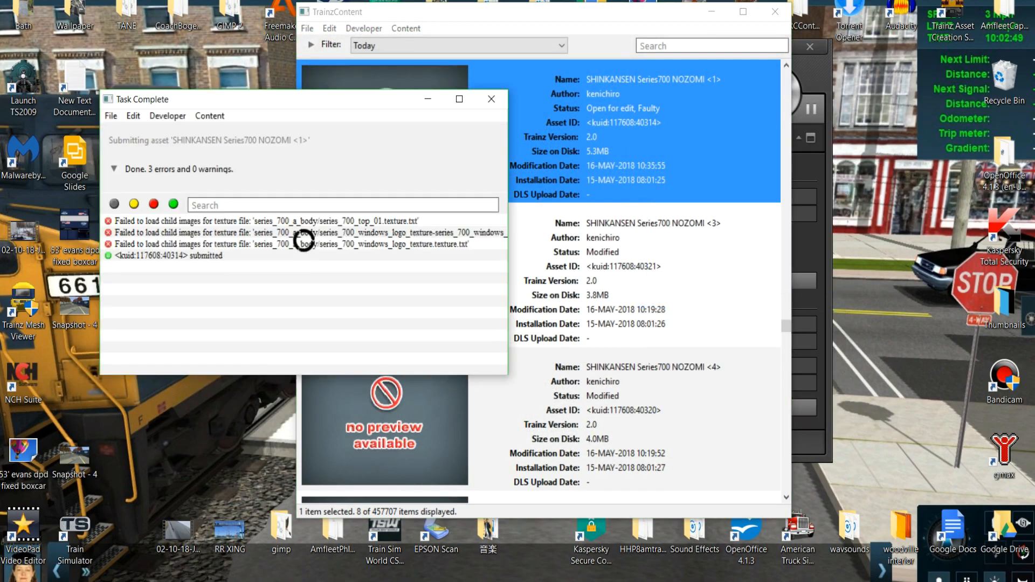
{"action": "left_click", "coordinate": [491, 99]}
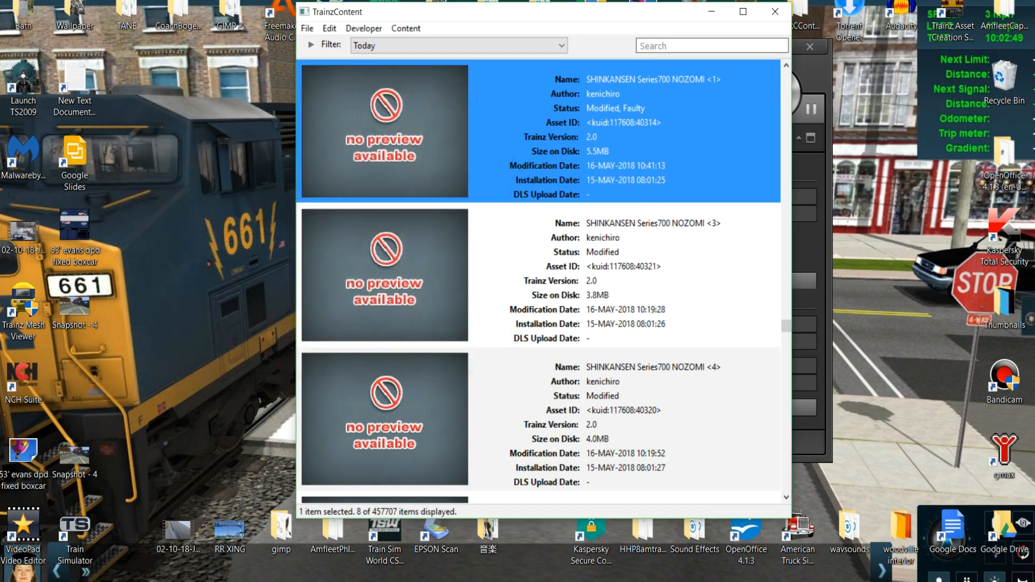
- Look into the series_700_a_body folder of SHINKANSEN Series700 NOZOMI <1> in Explorer, and resubmit the asset without changing its files
{"action": "right_click", "coordinate": [600, 100]}
{"action": "mouse_move", "coordinate": [701, 198]}
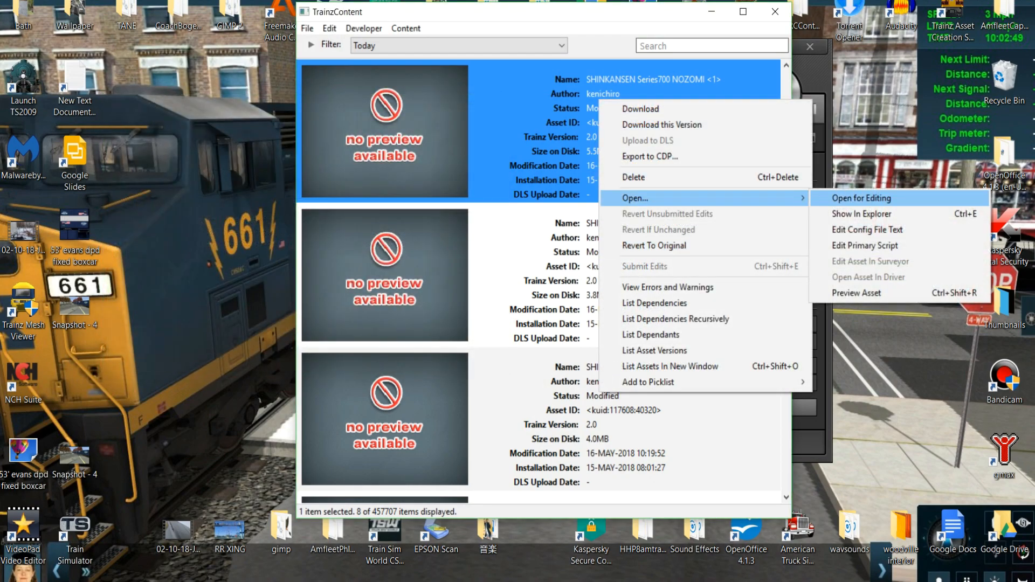
{"action": "left_click", "coordinate": [840, 214]}
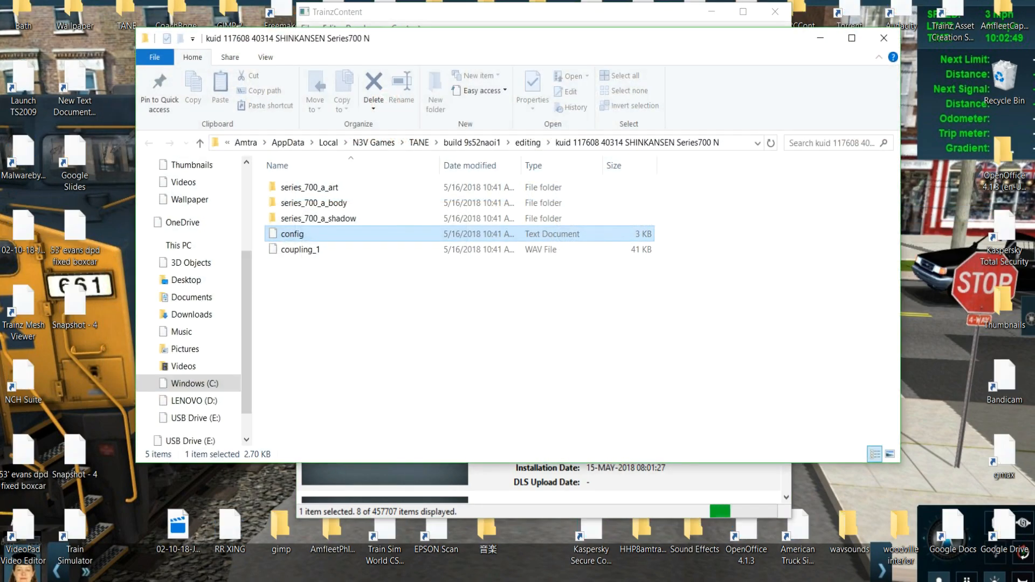
{"action": "double_click", "coordinate": [302, 202]}
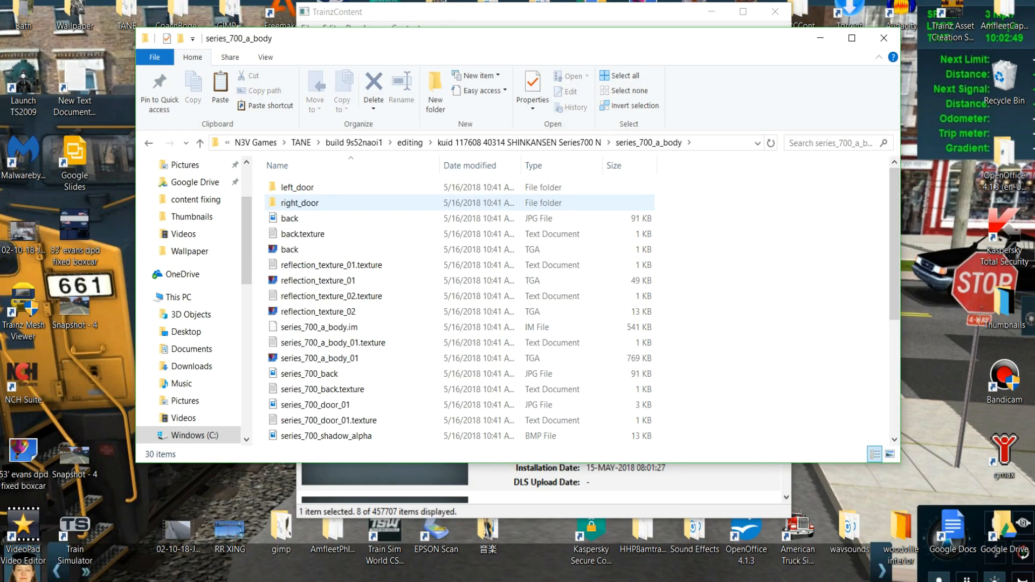
{"action": "left_click", "coordinate": [884, 38]}
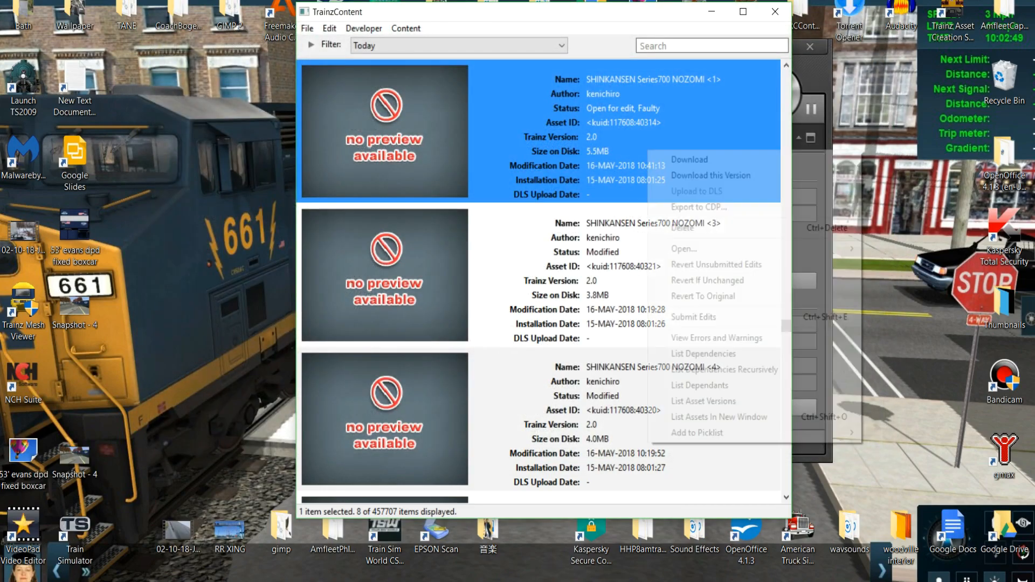
{"action": "right_click", "coordinate": [648, 151]}
{"action": "left_click", "coordinate": [694, 317]}
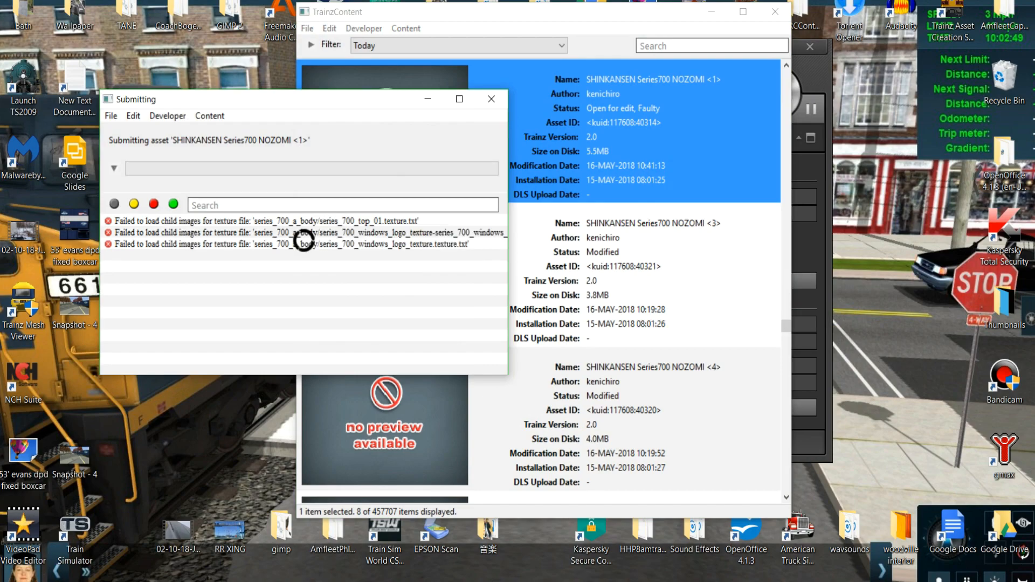
{"action": "right_click", "coordinate": [594, 119]}
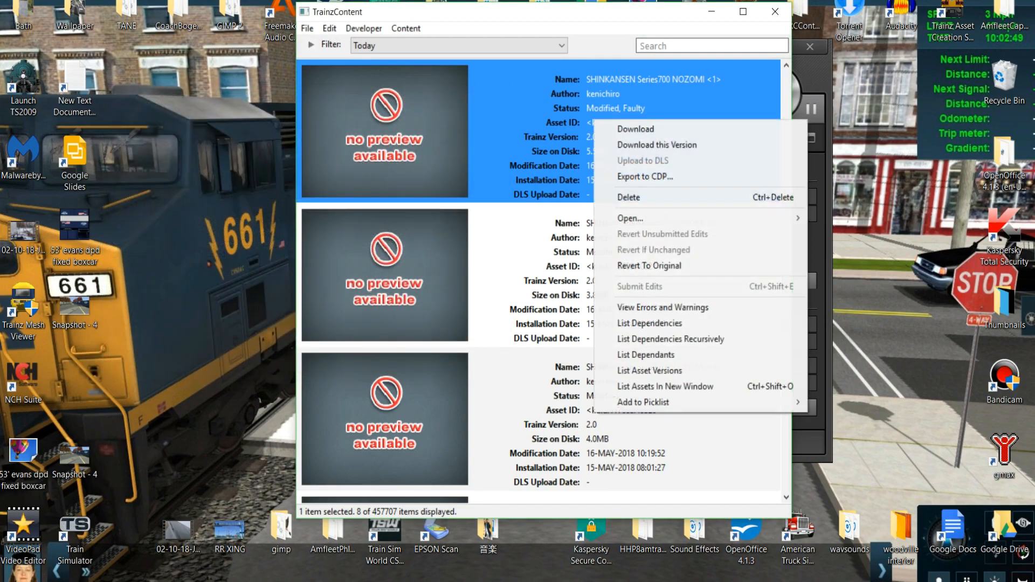
{"action": "left_click", "coordinate": [650, 323]}
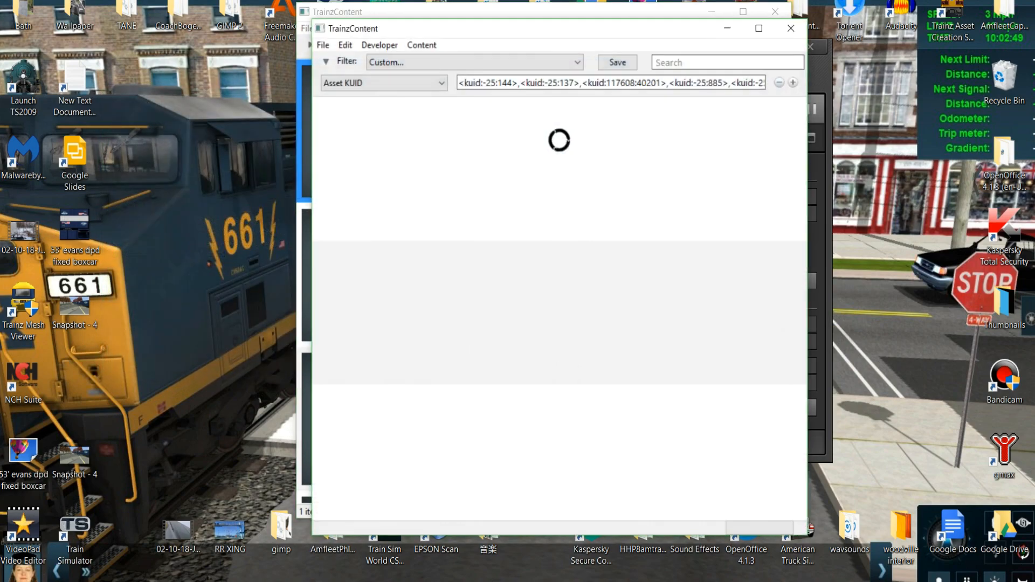
{"action": "left_click", "coordinate": [790, 28]}
- View the errors and warnings of SHINKANSEN Series700 NOZOMI <1> and close the validation report
{"action": "right_click", "coordinate": [682, 163]}
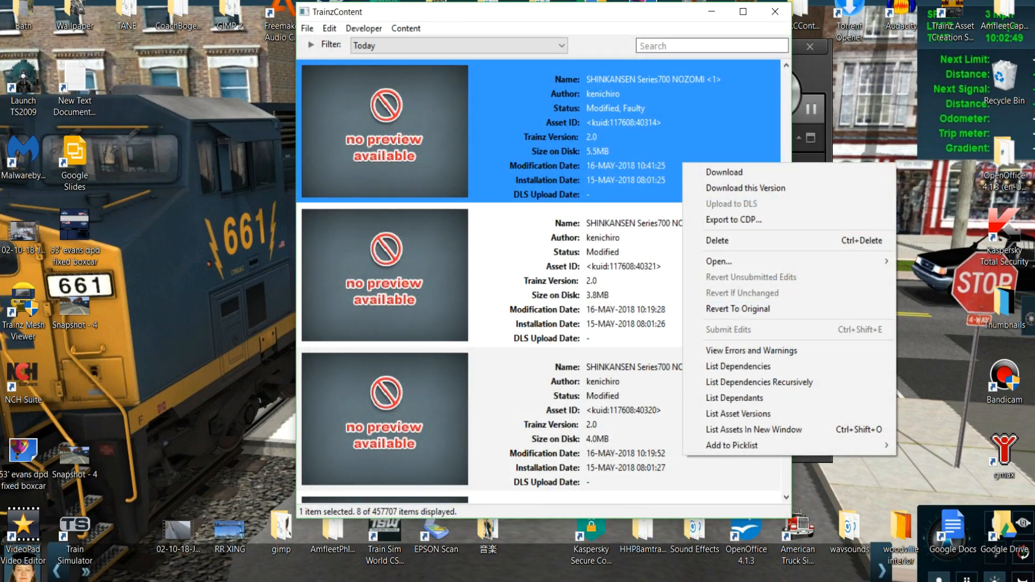
{"action": "left_click", "coordinate": [749, 351]}
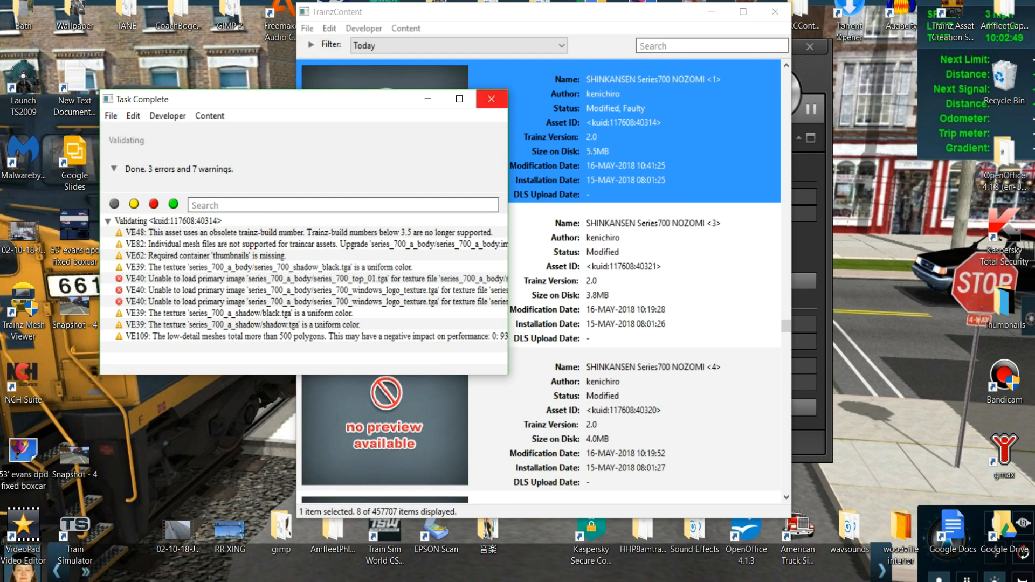
{"action": "left_click", "coordinate": [491, 99]}
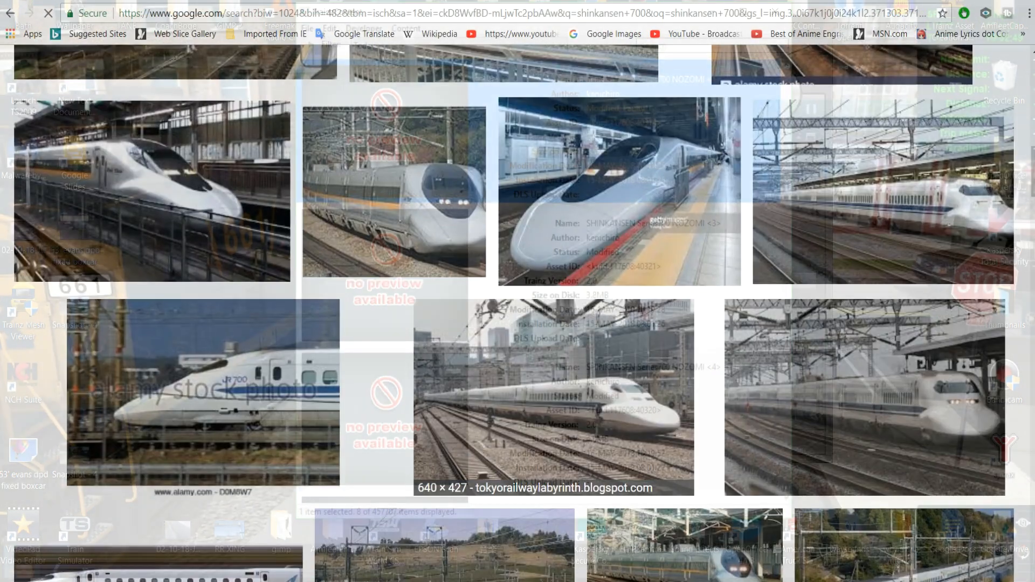
- Switch to Google Images in the browser and search for "shinkansen 700 roof"
{"action": "left_click", "coordinate": [549, 397]}
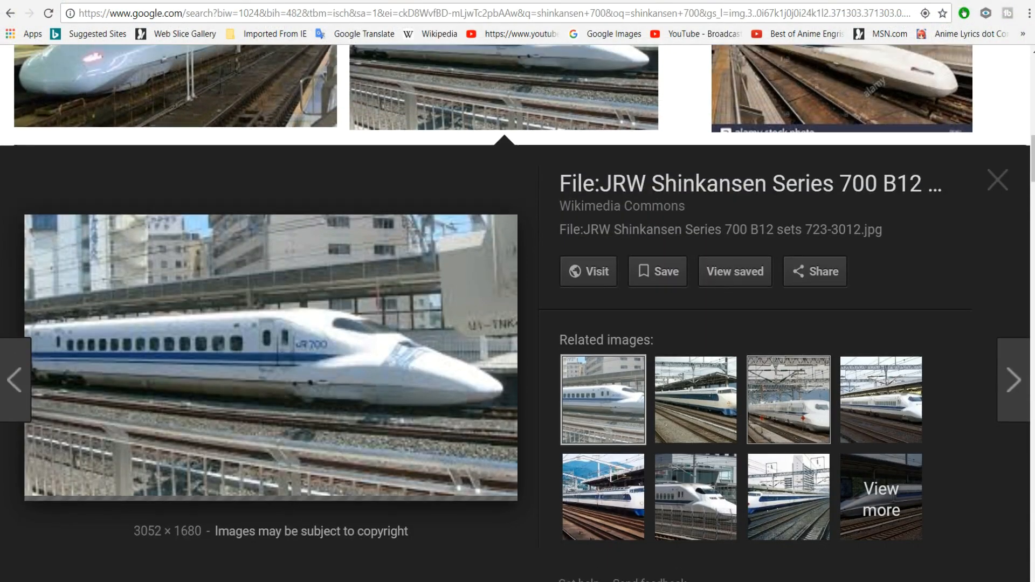
{"action": "scroll", "coordinate": [517, 324], "scroll_direction": "up", "scroll_amount": 5}
{"action": "scroll", "coordinate": [518, 313], "scroll_direction": "up", "scroll_amount": 8}
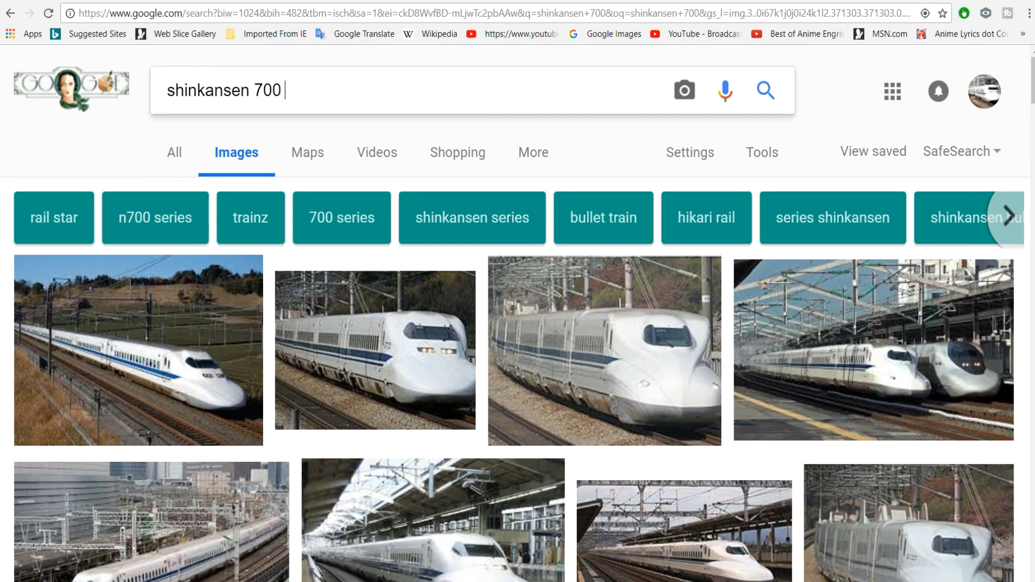
{"action": "type", "text": "oof"}
{"action": "key", "text": "Return"}
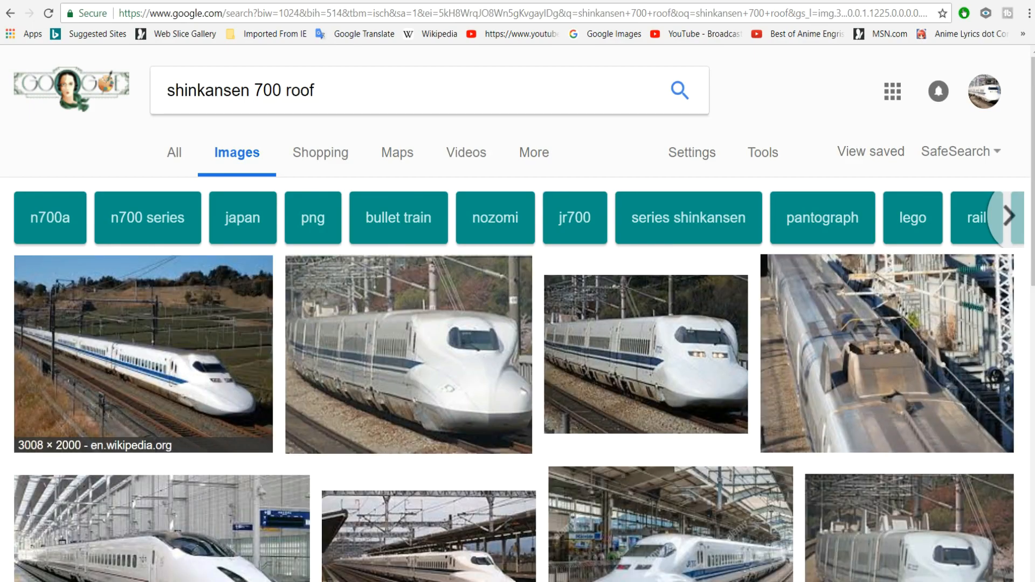
- Browse the image results for a Shinkansen 700 roof picture usable as a top texture
{"action": "scroll", "coordinate": [776, 426], "scroll_direction": "down", "scroll_amount": 2}
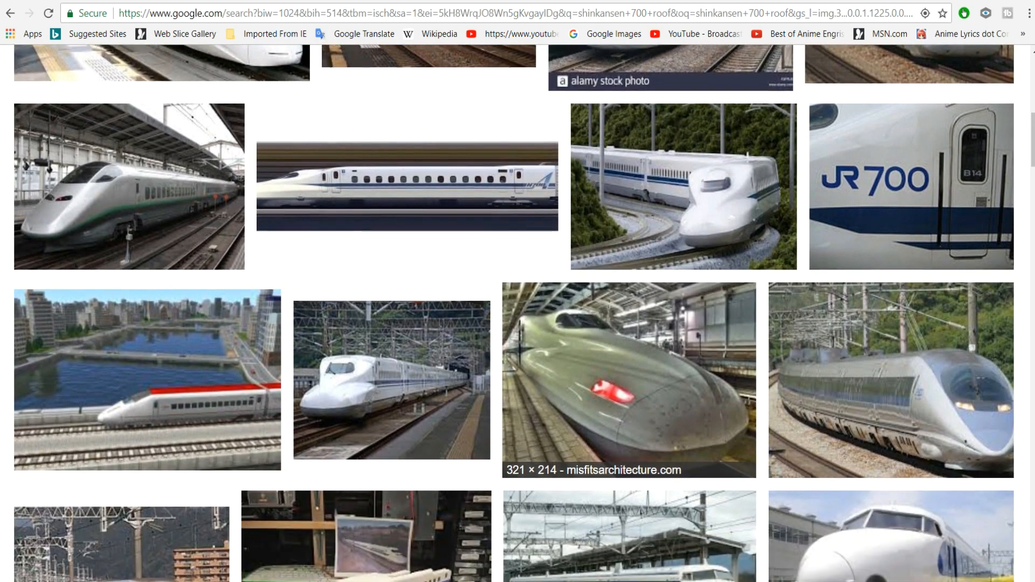
{"action": "scroll", "coordinate": [630, 324], "scroll_direction": "down", "scroll_amount": 7}
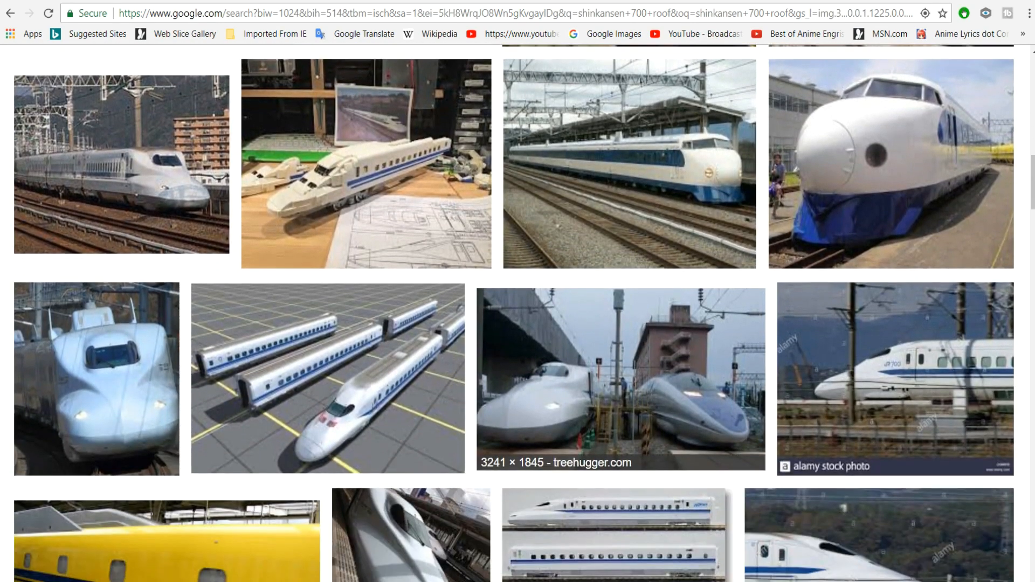
{"action": "scroll", "coordinate": [410, 432], "scroll_direction": "down", "scroll_amount": 3}
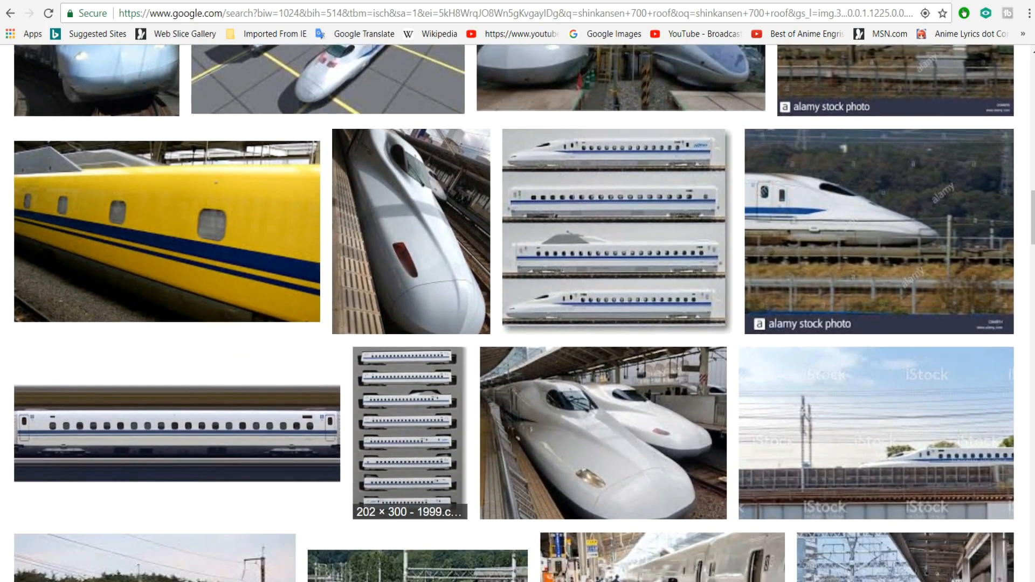
{"action": "scroll", "coordinate": [410, 431], "scroll_direction": "down", "scroll_amount": 9}
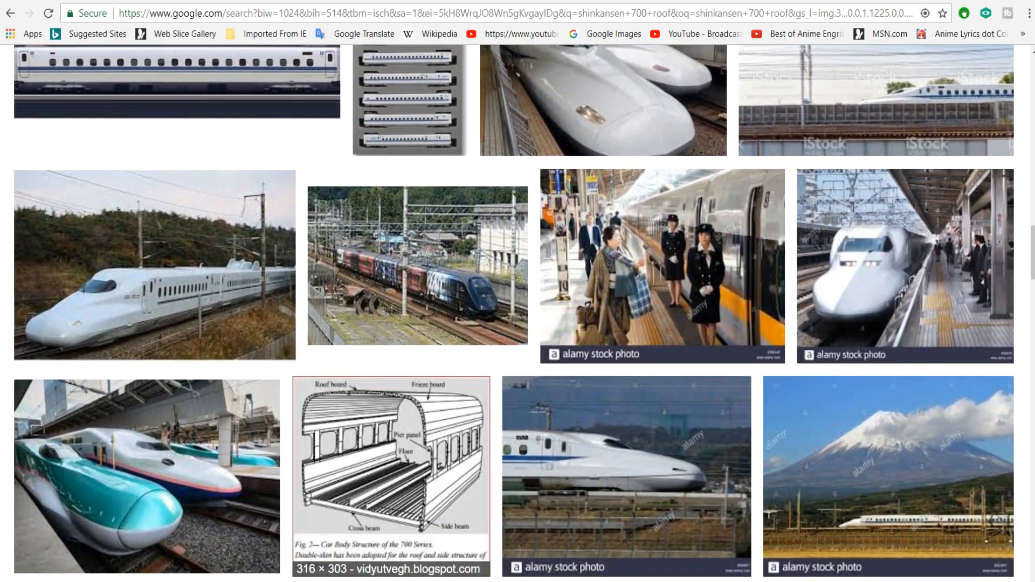
{"action": "scroll", "coordinate": [410, 431], "scroll_direction": "down", "scroll_amount": 9}
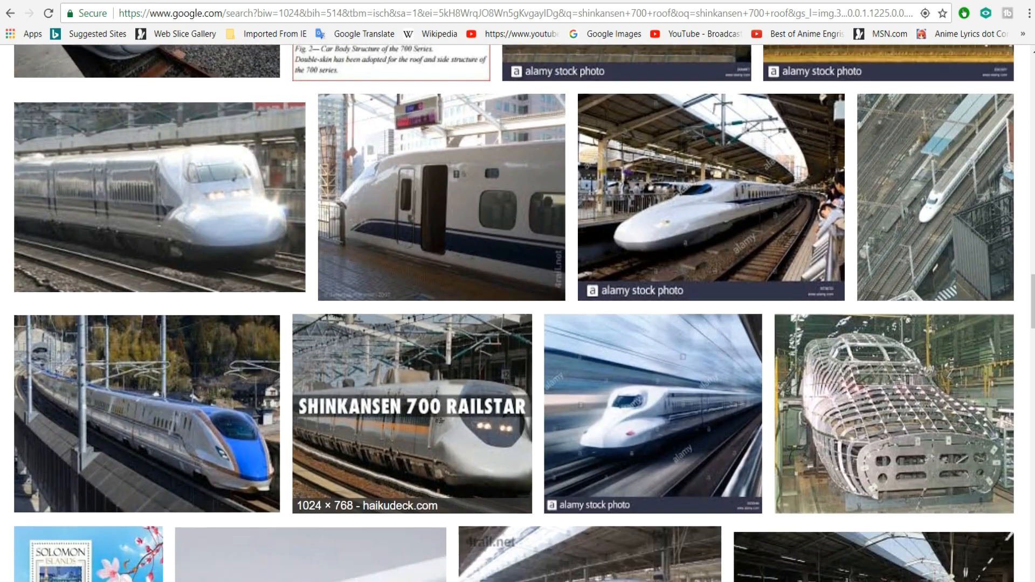
{"action": "scroll", "coordinate": [517, 313], "scroll_direction": "down", "scroll_amount": 7}
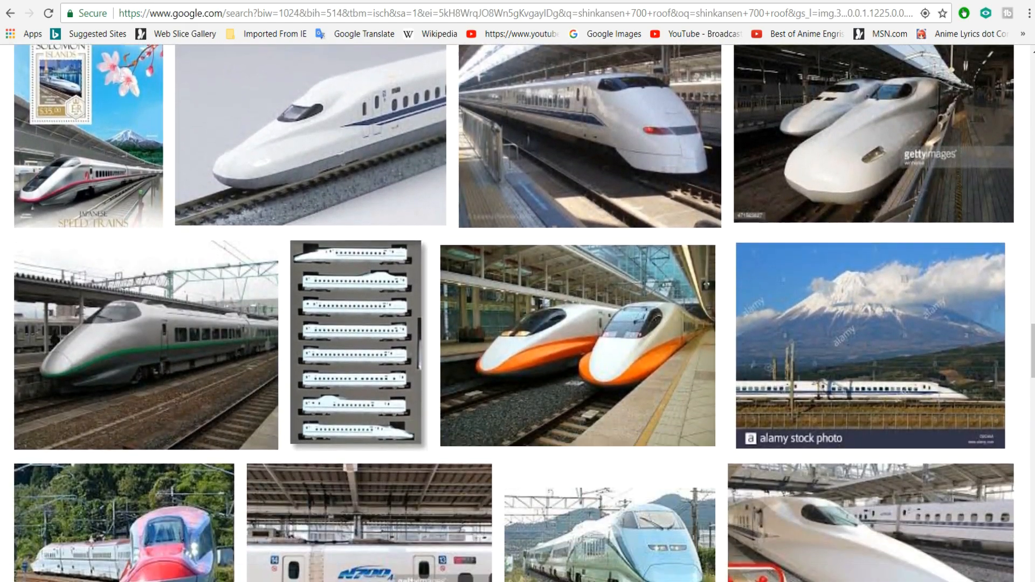
{"action": "scroll", "coordinate": [388, 302], "scroll_direction": "up", "scroll_amount": 20}
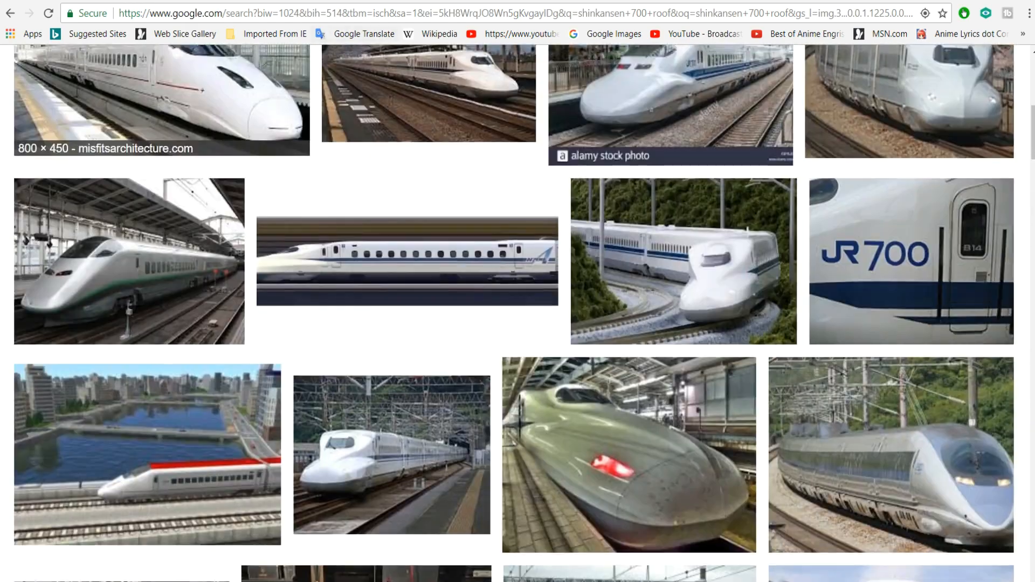
{"action": "scroll", "coordinate": [517, 313], "scroll_direction": "up", "scroll_amount": 5}
- Search images for "brown-gray" and open the preview of the first solid colour swatch, from Pinterest
{"action": "triple_click", "coordinate": [241, 91]}
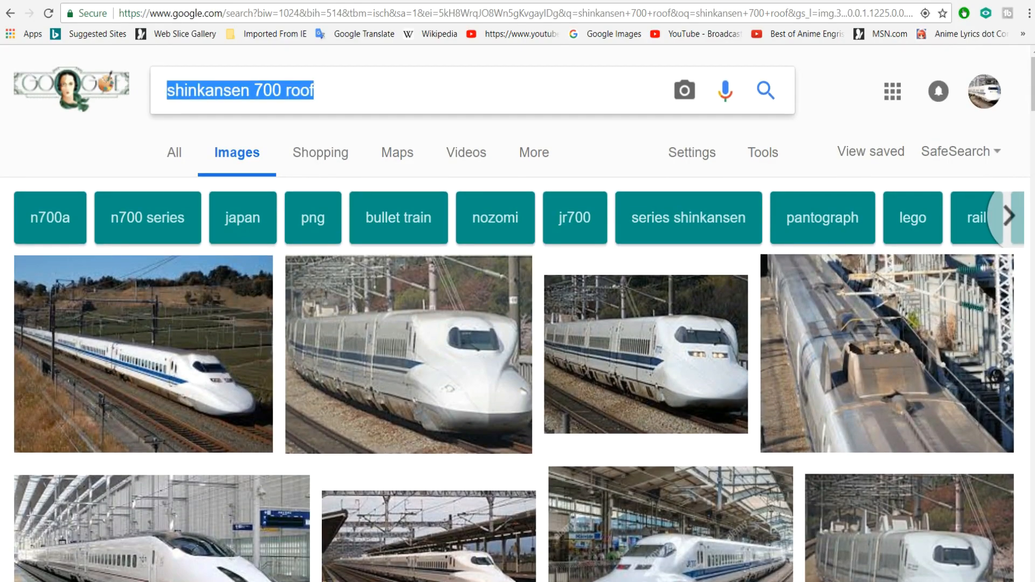
{"action": "type", "text": "brown"}
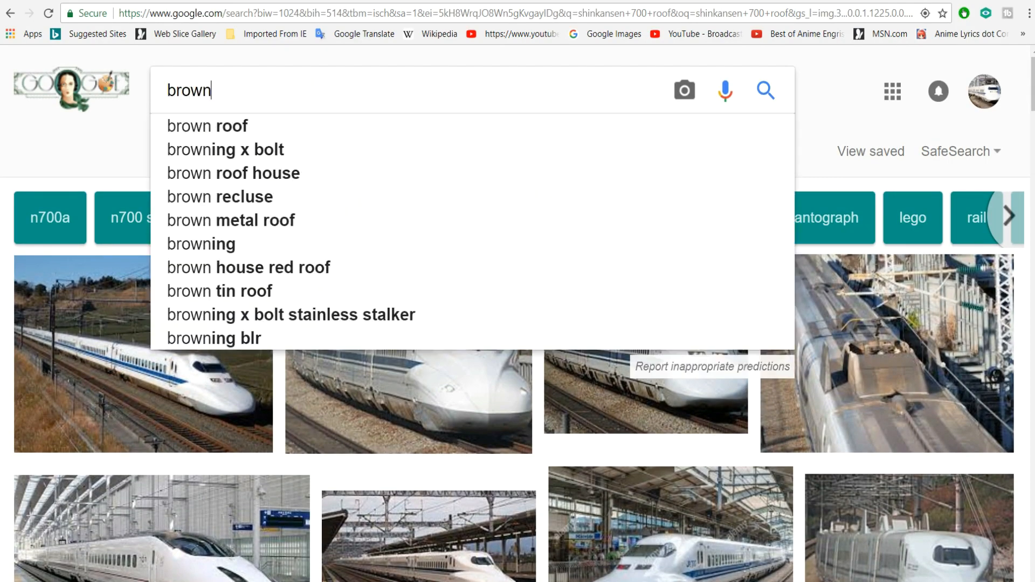
{"action": "type", "text": "-gray"}
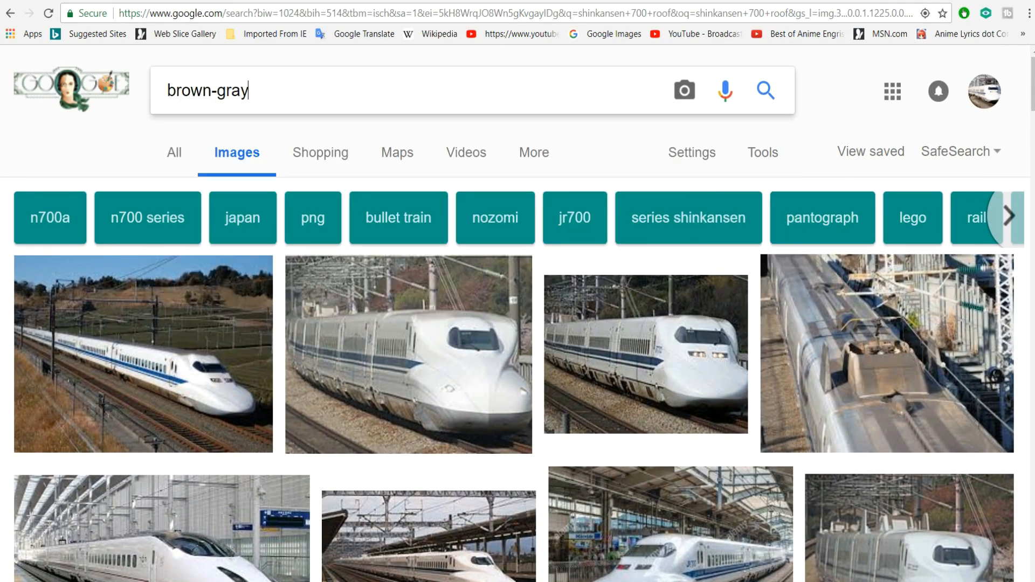
{"action": "key", "text": "Return"}
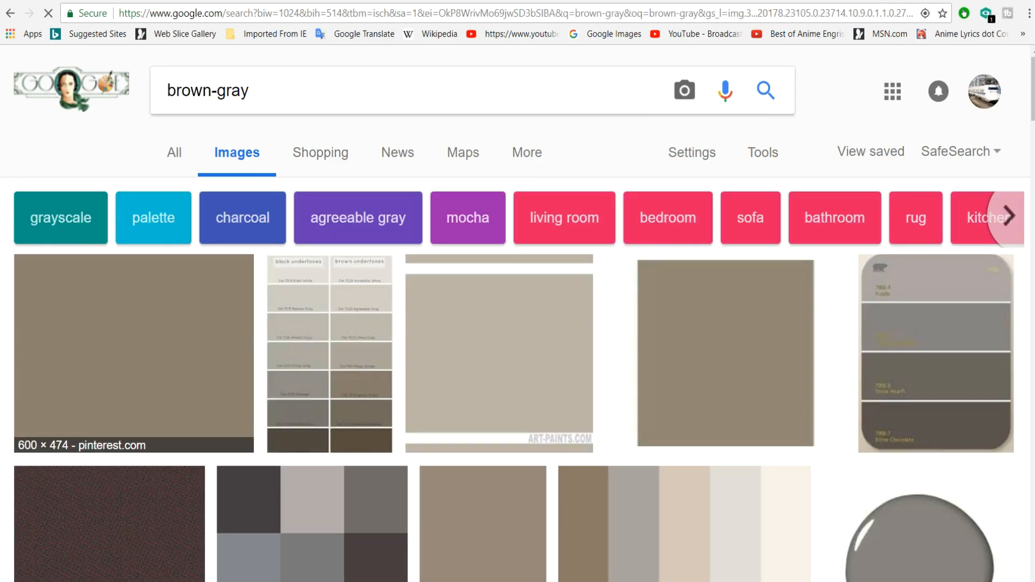
{"action": "left_click", "coordinate": [134, 350]}
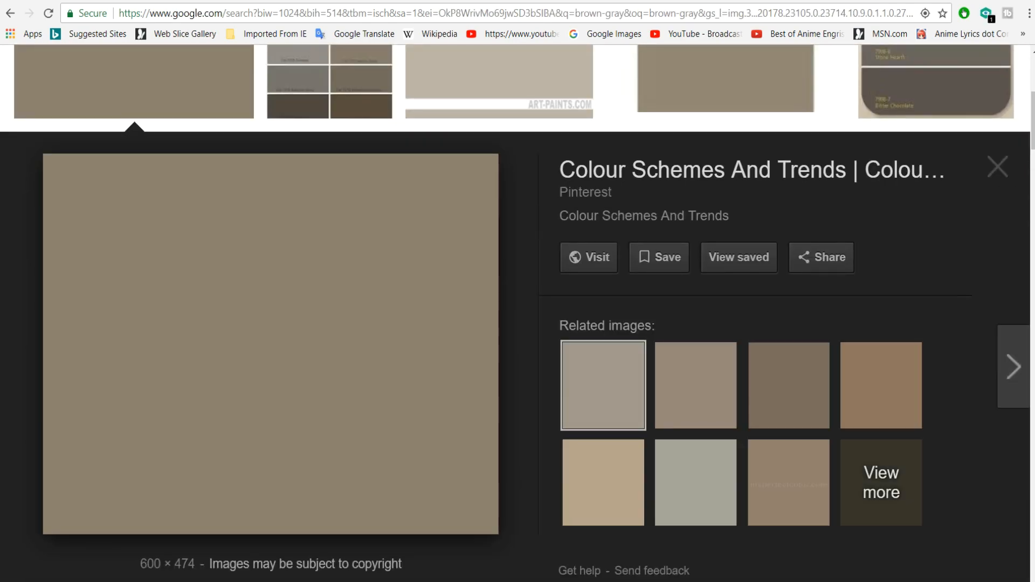
- Save the brown-gray swatch image as the PNG file series_700_top_01 in the Thumbnails folder
{"action": "right_click", "coordinate": [317, 291]}
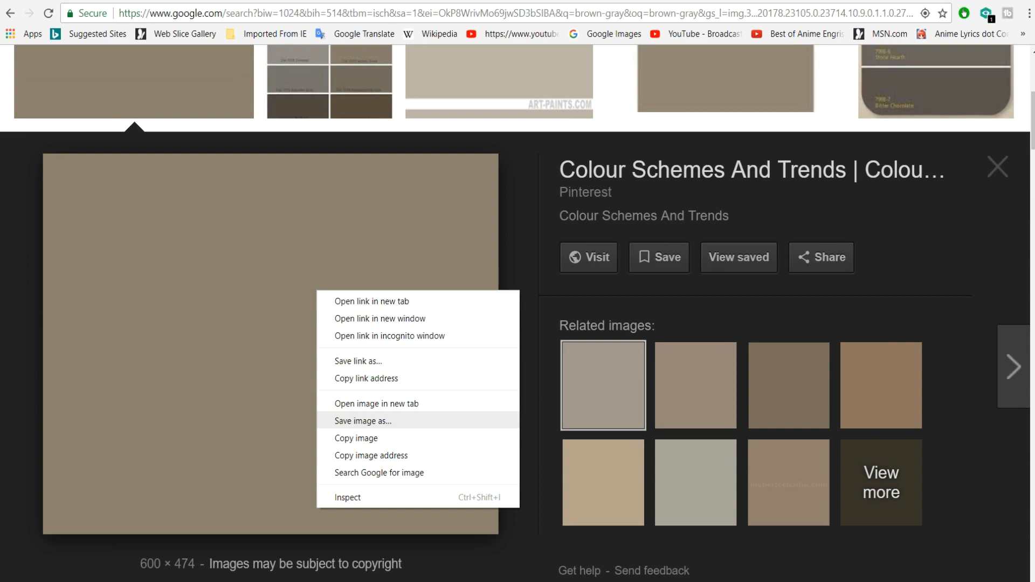
{"action": "left_click", "coordinate": [363, 420]}
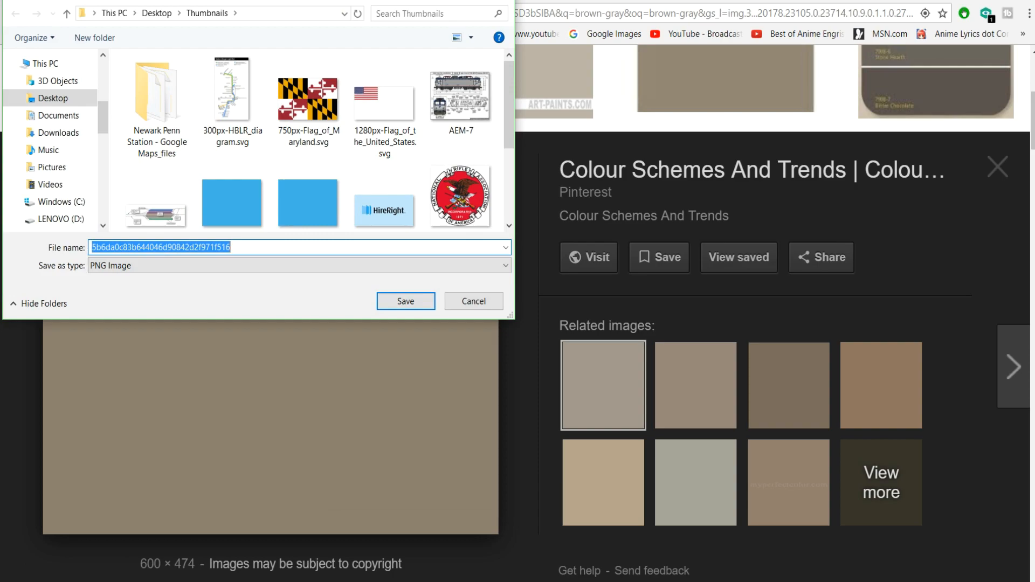
{"action": "type", "text": "series"}
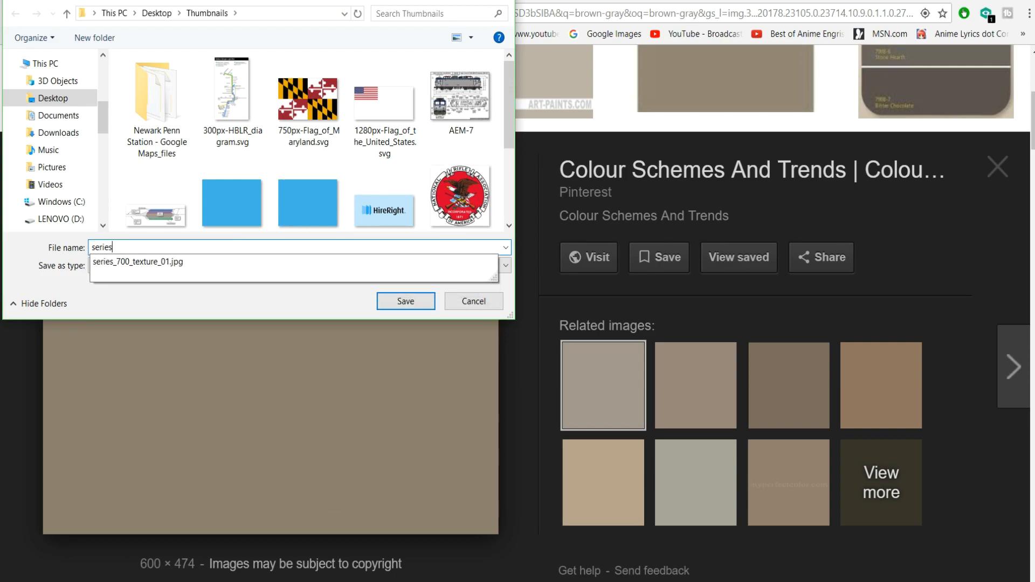
{"action": "type", "text": "00_top_01"}
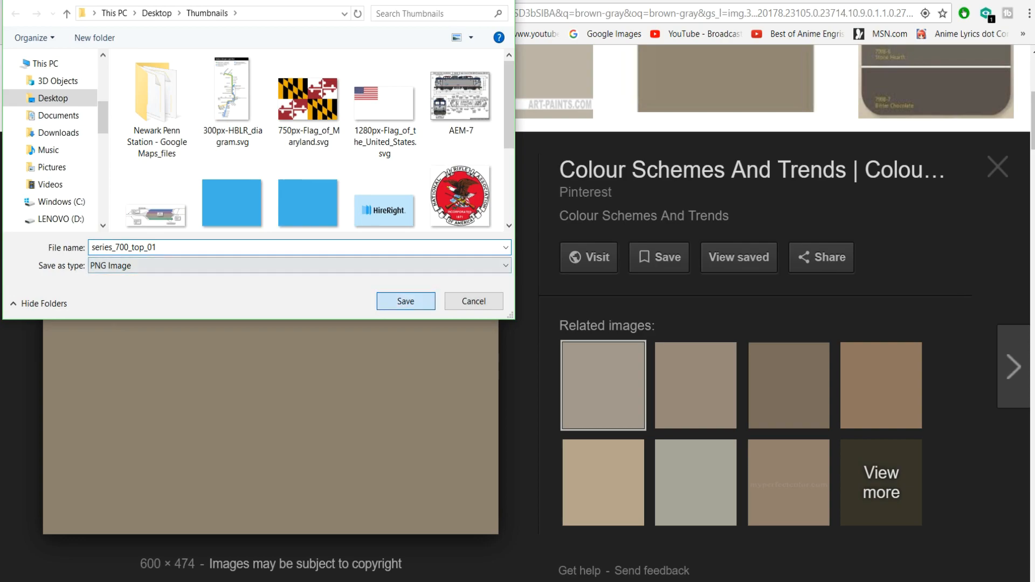
{"action": "left_click", "coordinate": [406, 301]}
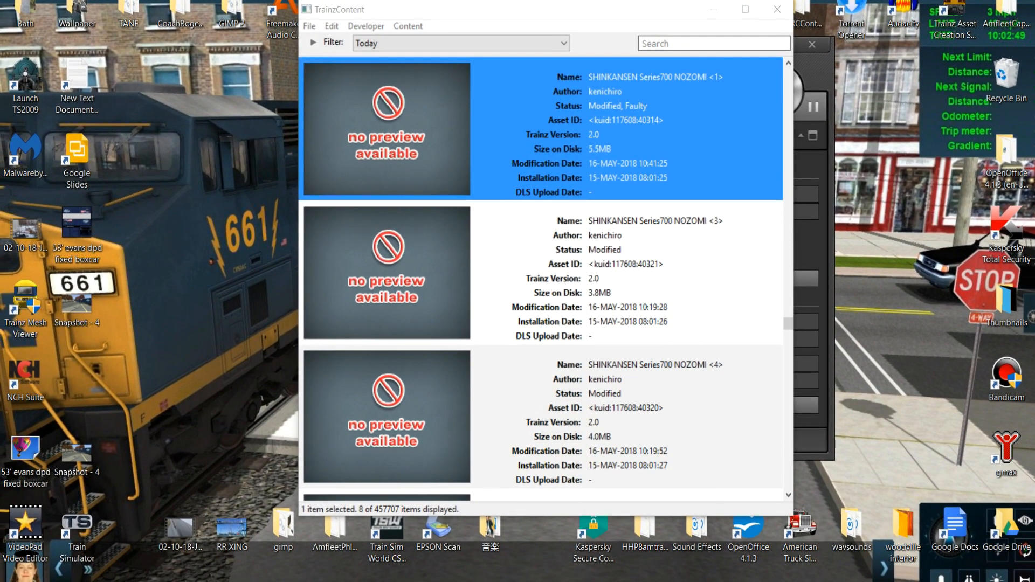
- Open the files of SHINKANSEN Series700 NOZOMI <1> for editing, move series_700_top_01 from Thumbnails to the desktop, and show the series_700_a_body folder
{"action": "right_click", "coordinate": [628, 129]}
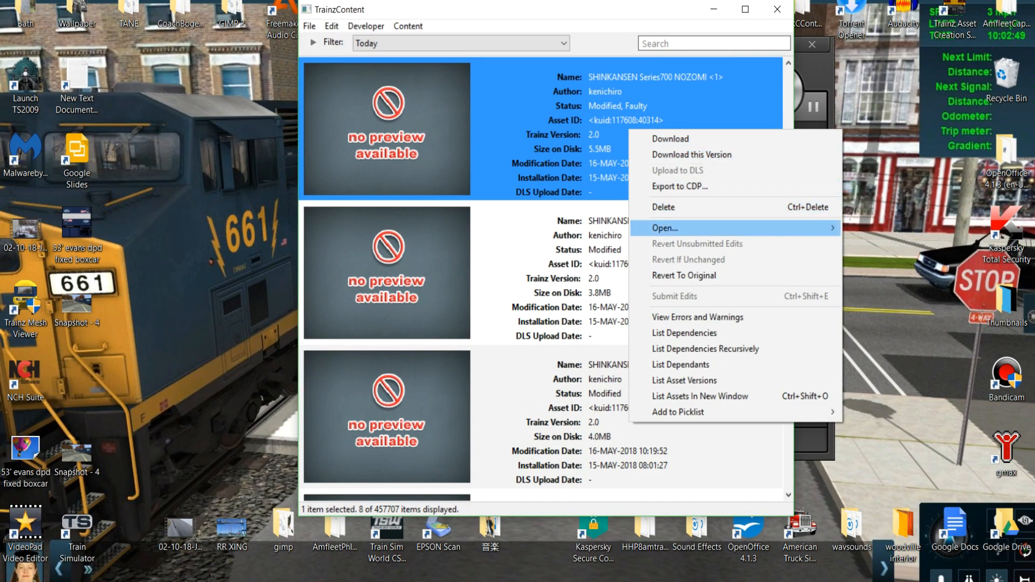
{"action": "mouse_move", "coordinate": [701, 228]}
{"action": "left_click", "coordinate": [892, 244]}
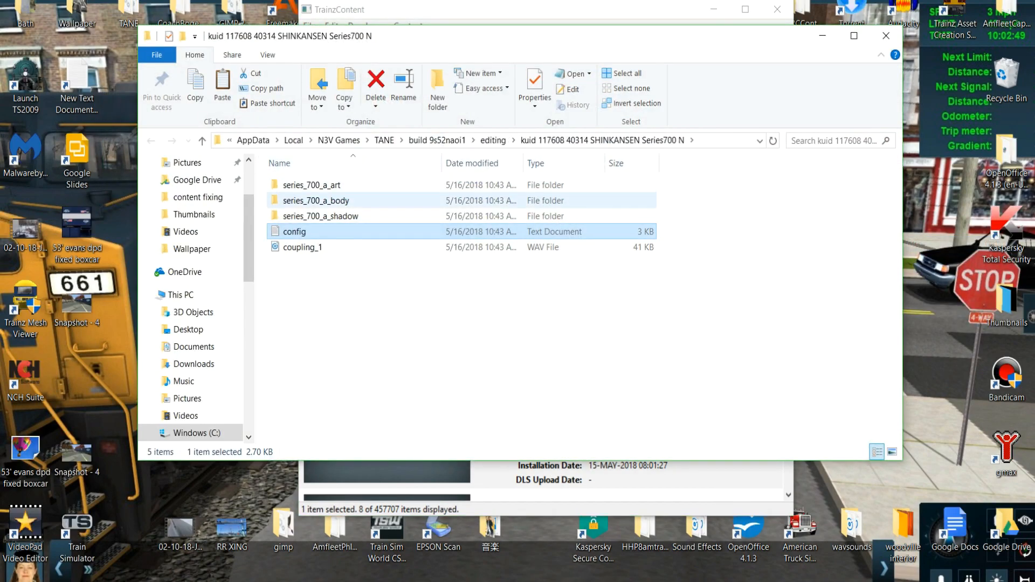
{"action": "left_click", "coordinate": [194, 214]}
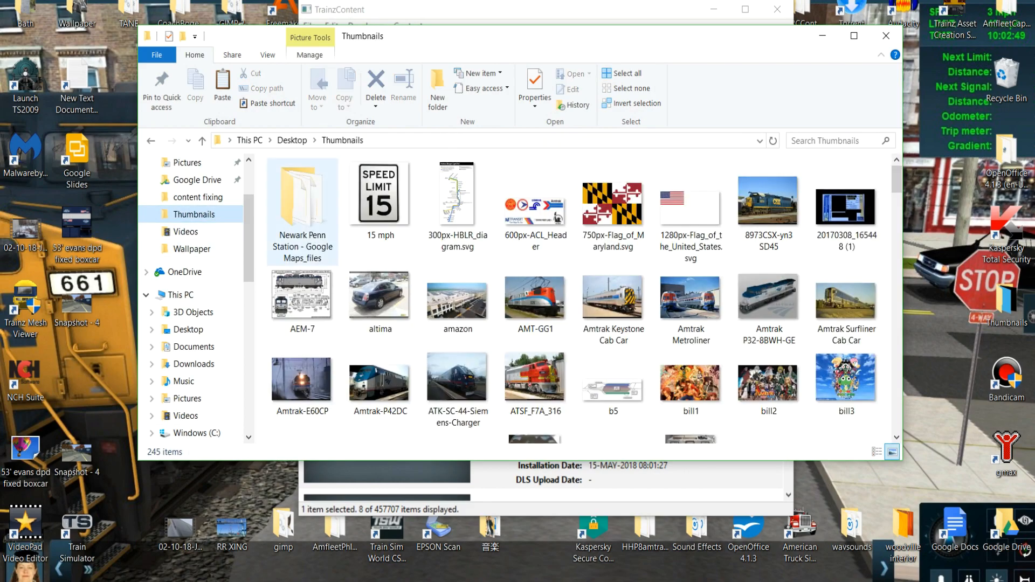
{"action": "scroll", "coordinate": [458, 270], "scroll_direction": "down", "scroll_amount": 20}
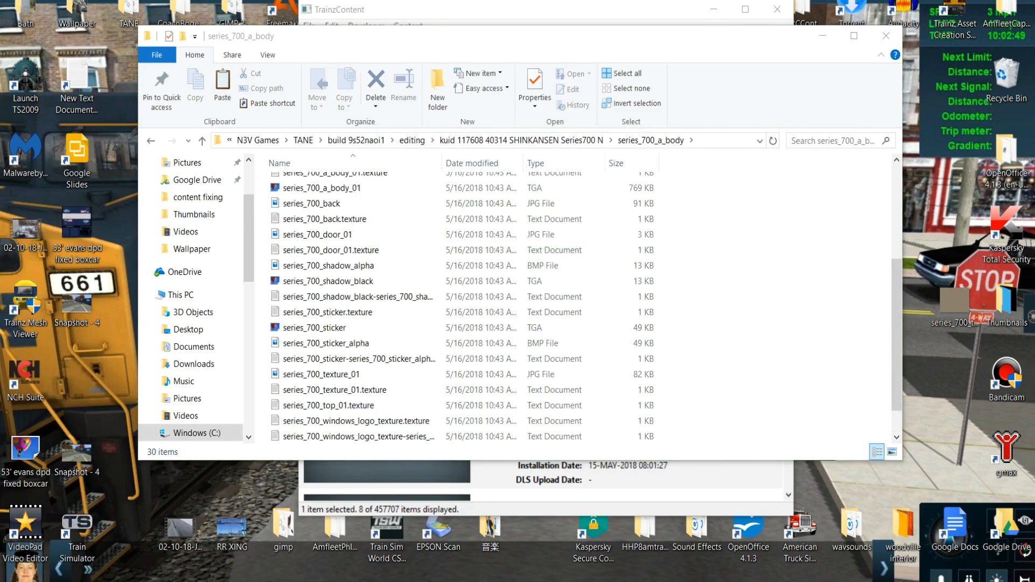
- Switch to GIMP and open series_700_top_01.png from the Desktop folder
{"action": "left_click", "coordinate": [351, 577]}
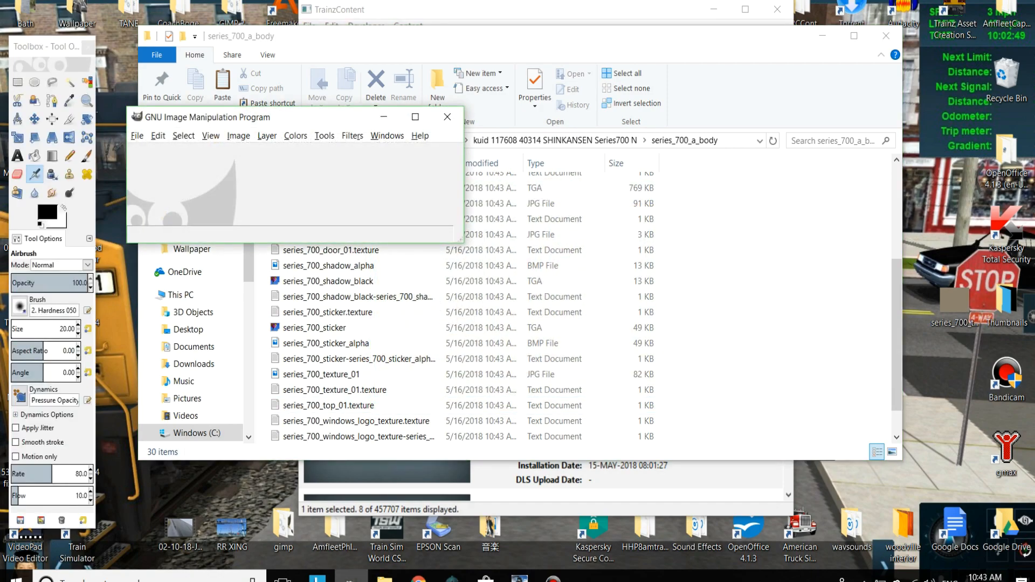
{"action": "left_click", "coordinate": [137, 136]}
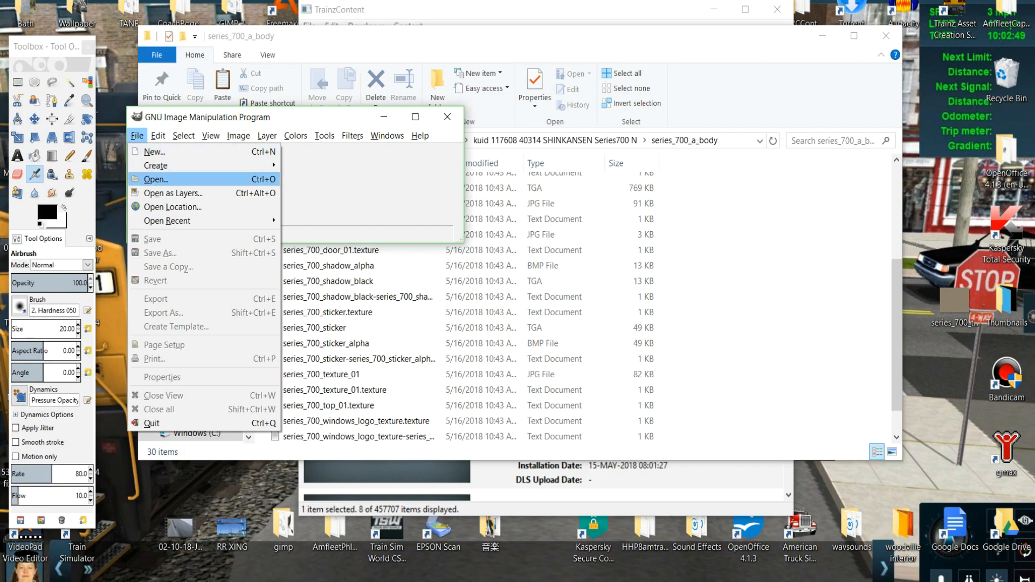
{"action": "key", "text": "Return"}
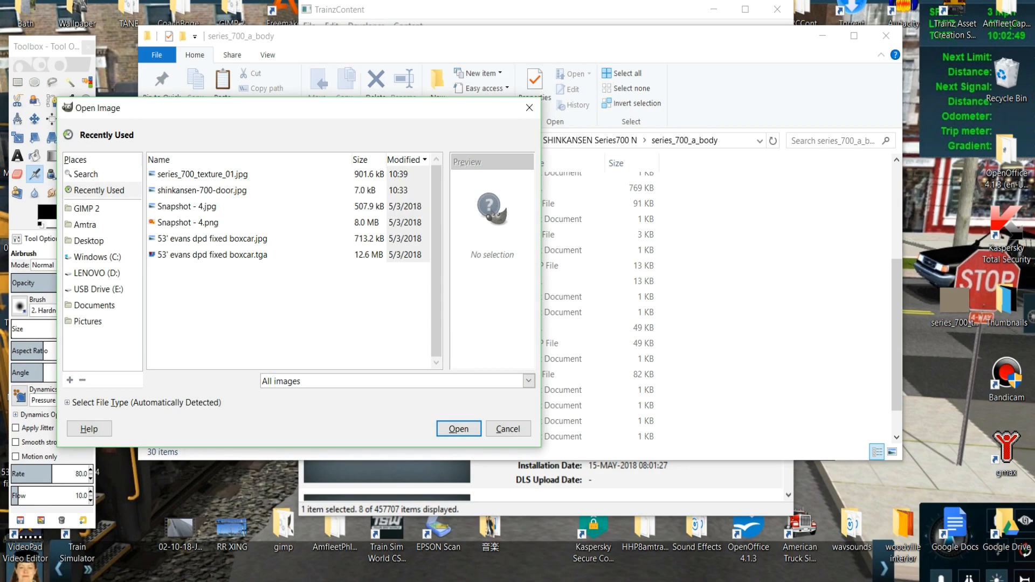
{"action": "left_click", "coordinate": [88, 241]}
{"action": "scroll", "coordinate": [291, 267], "scroll_direction": "down", "scroll_amount": 5}
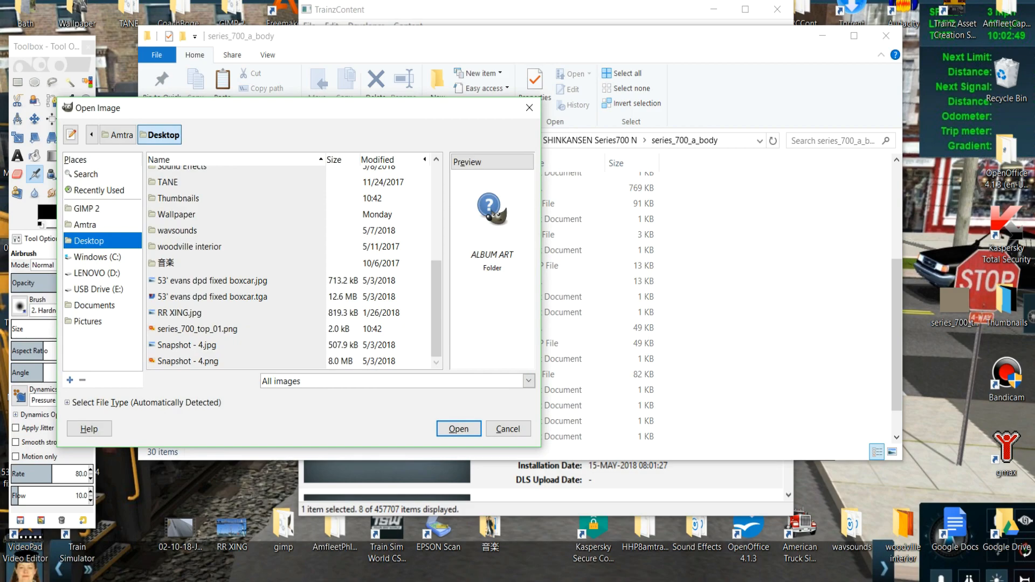
{"action": "left_click", "coordinate": [197, 328]}
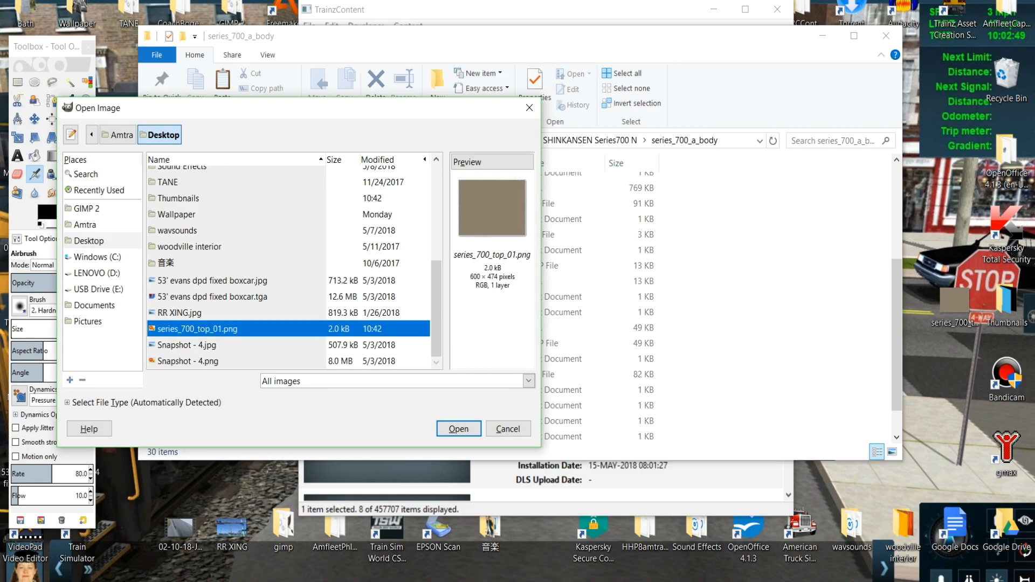
{"action": "left_click", "coordinate": [458, 428]}
{"action": "left_click", "coordinate": [132, 148]}
{"action": "left_click", "coordinate": [132, 148]}
- Export the image to the desktop as series_700_top_01.jpg with an increased JPEG quality, and close GIMP's image window
{"action": "left_click", "coordinate": [137, 136]}
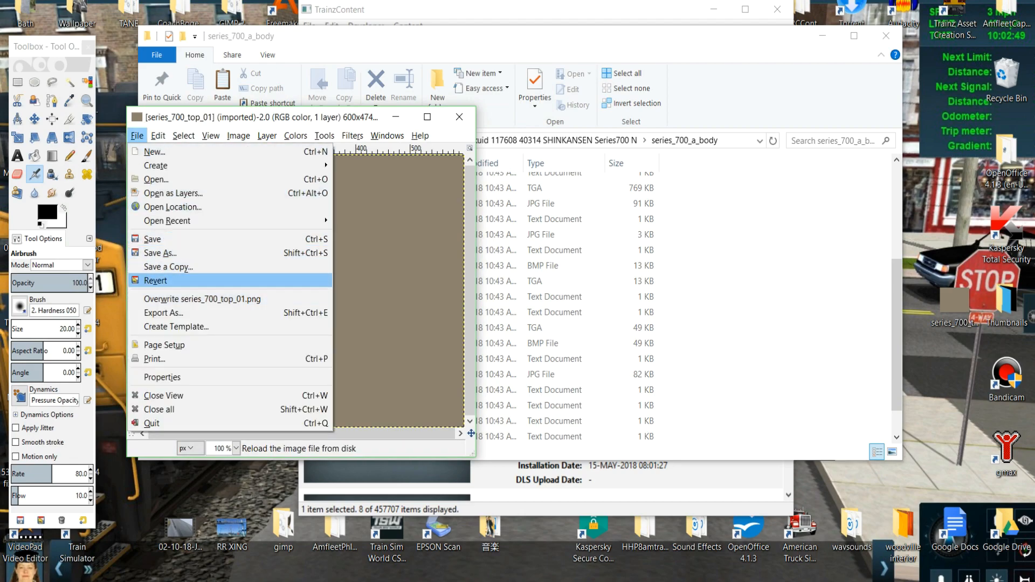
{"action": "left_click", "coordinate": [163, 312]}
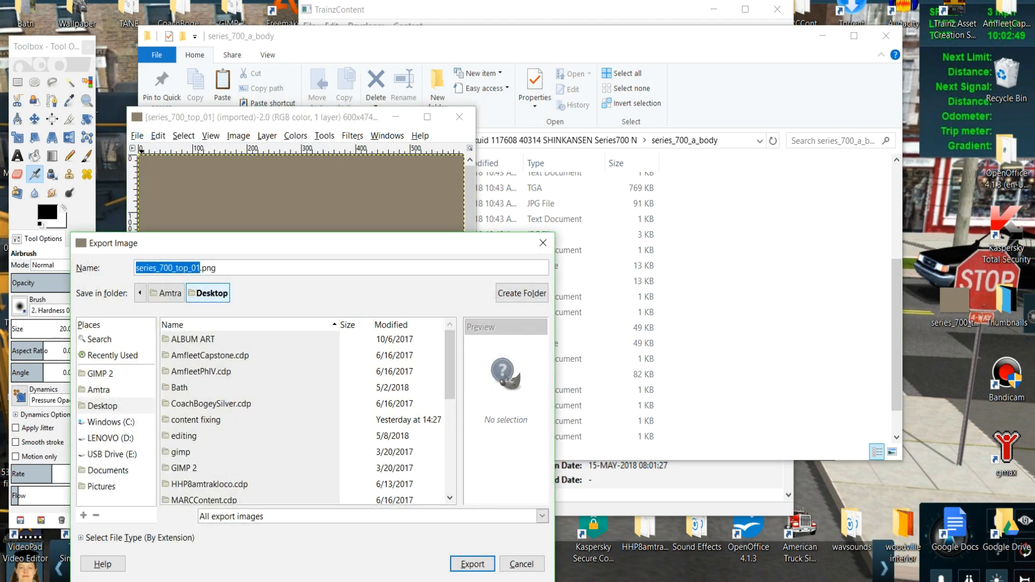
{"action": "left_click", "coordinate": [220, 268]}
{"action": "key", "text": "BackSpace"}
{"action": "key", "text": "BackSpace"}
{"action": "key", "text": "BackSpace"}
{"action": "type", "text": "jpg"}
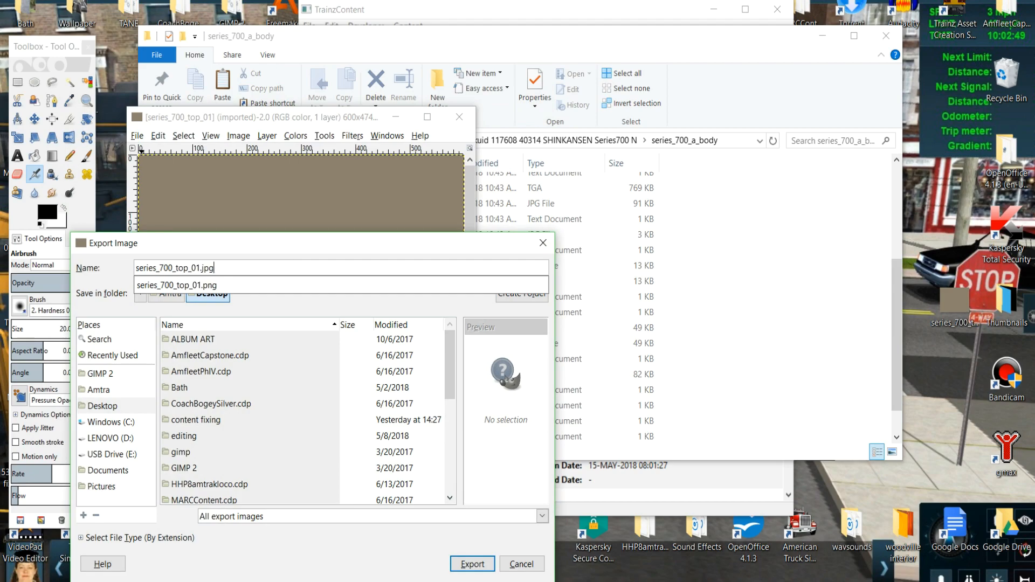
{"action": "left_click", "coordinate": [472, 563]}
{"action": "left_click", "coordinate": [472, 564]}
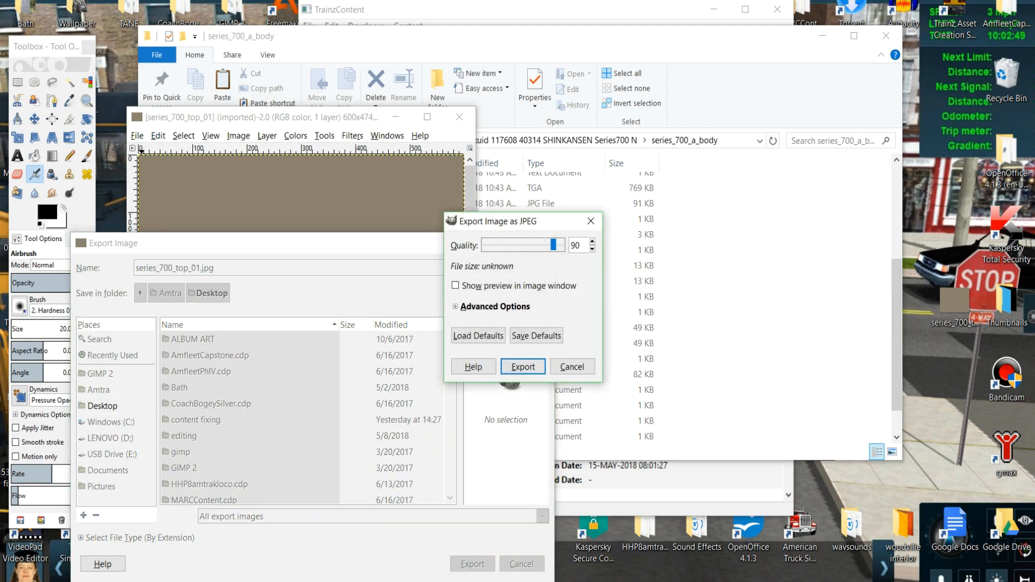
{"action": "left_click_drag", "start_coordinate": [553, 245], "coordinate": [562, 246]}
{"action": "left_click", "coordinate": [523, 366]}
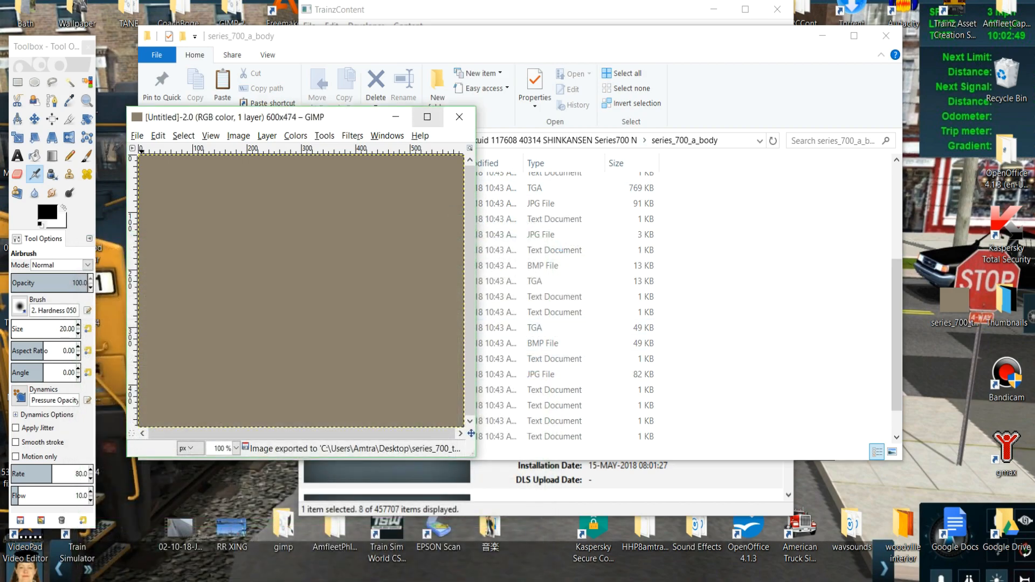
{"action": "left_click", "coordinate": [460, 117]}
{"action": "left_click", "coordinate": [459, 117]}
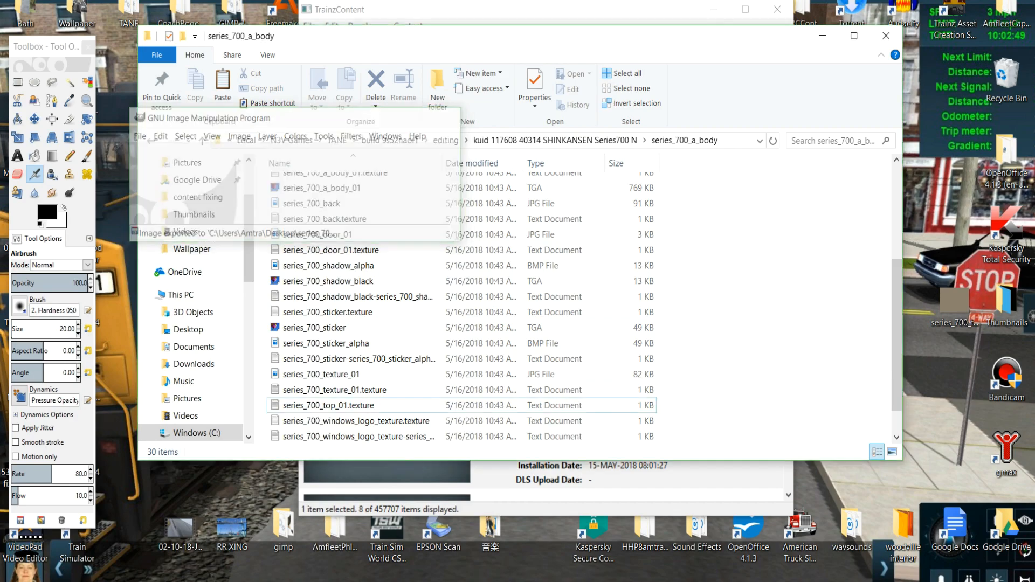
- Copy the series_700_top_01 JPG from the desktop into the asset's series_700_a_body folder
{"action": "left_click", "coordinate": [822, 37]}
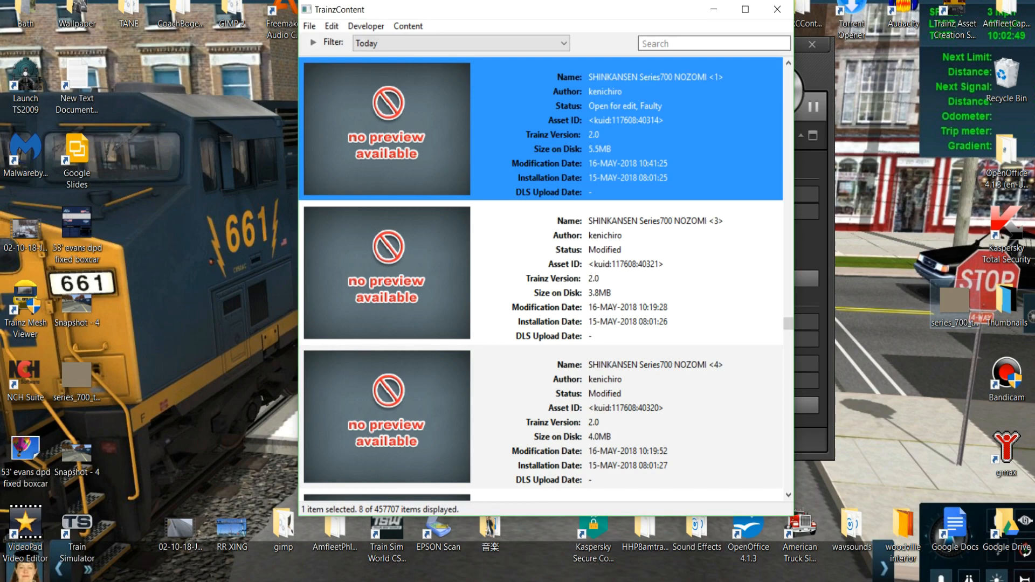
{"action": "left_click", "coordinate": [78, 378]}
{"action": "right_click", "coordinate": [88, 166]}
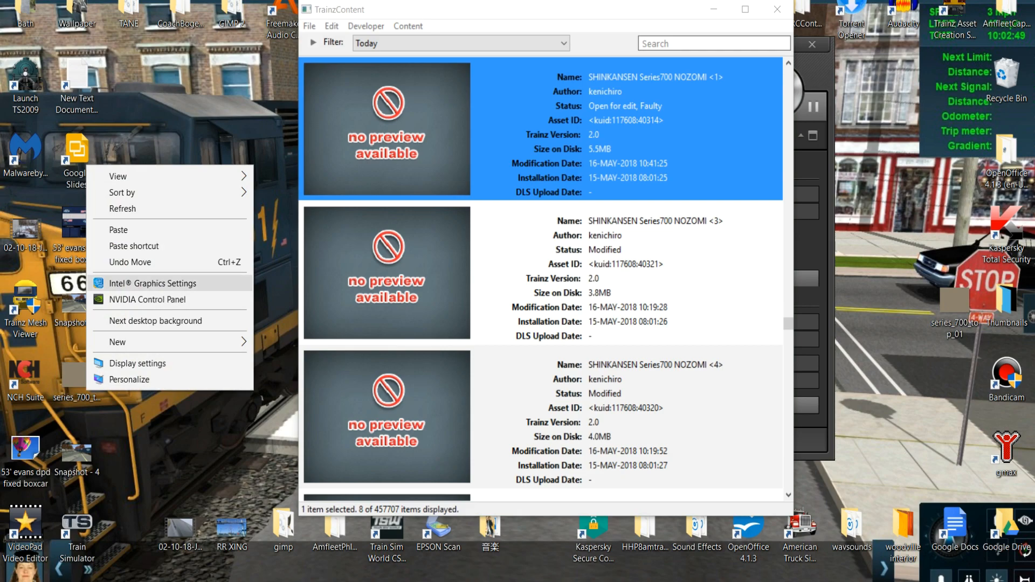
{"action": "right_click", "coordinate": [74, 372]}
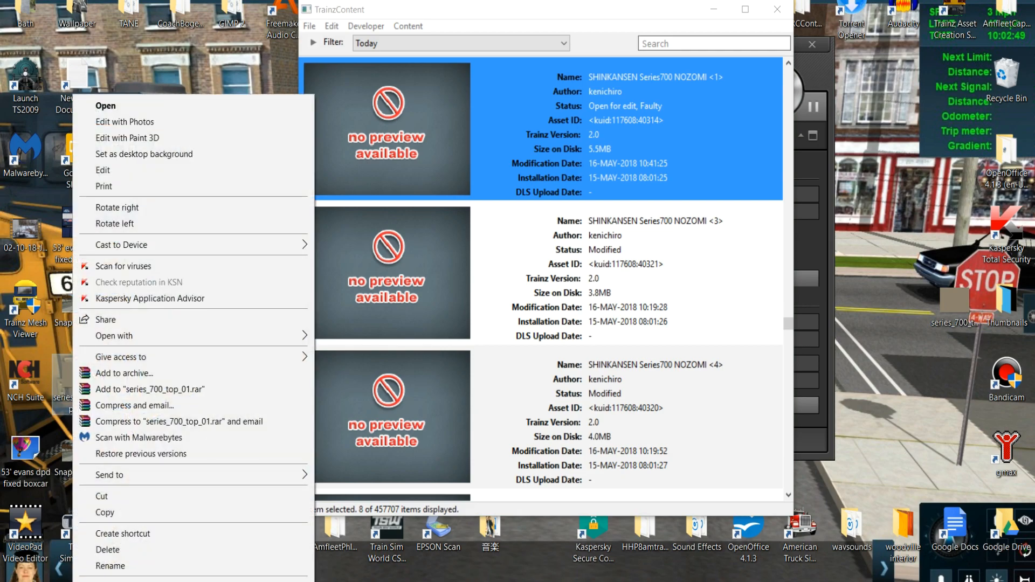
{"action": "left_click", "coordinate": [104, 512]}
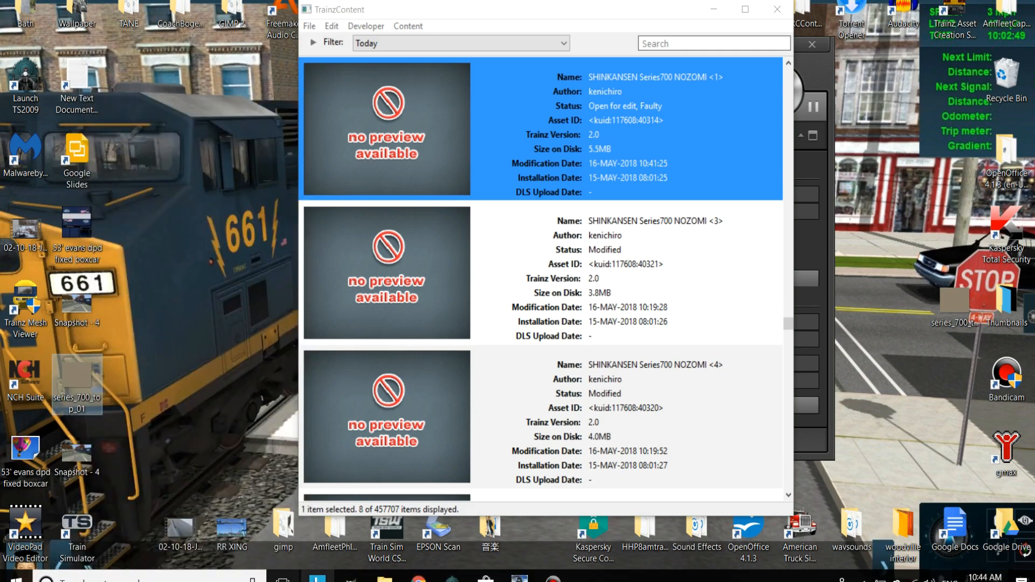
{"action": "mouse_move", "coordinate": [384, 576]}
{"action": "left_click", "coordinate": [385, 527]}
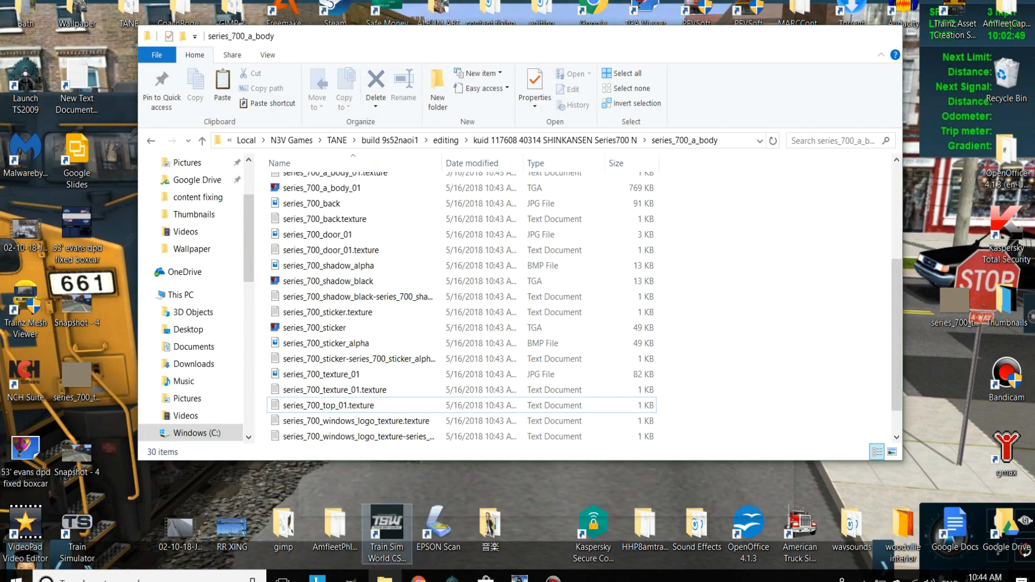
{"action": "right_click", "coordinate": [772, 330]}
{"action": "left_click", "coordinate": [804, 432]}
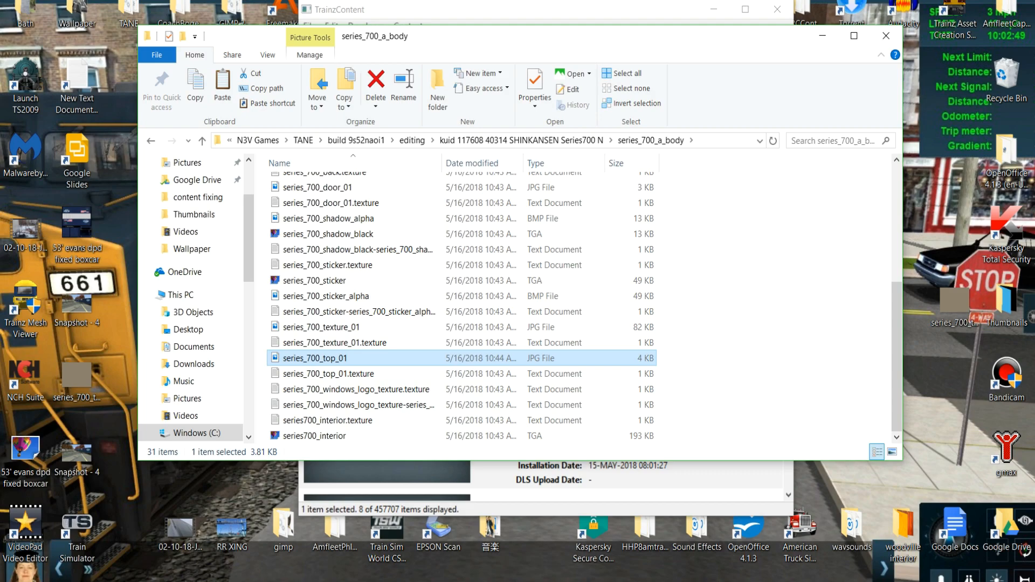
- Open the series_700_top_01 JPG from the asset folder in Paint and resize it by pixels without maintaining the aspect ratio
{"action": "right_click", "coordinate": [345, 358]}
{"action": "mouse_move", "coordinate": [388, 335]}
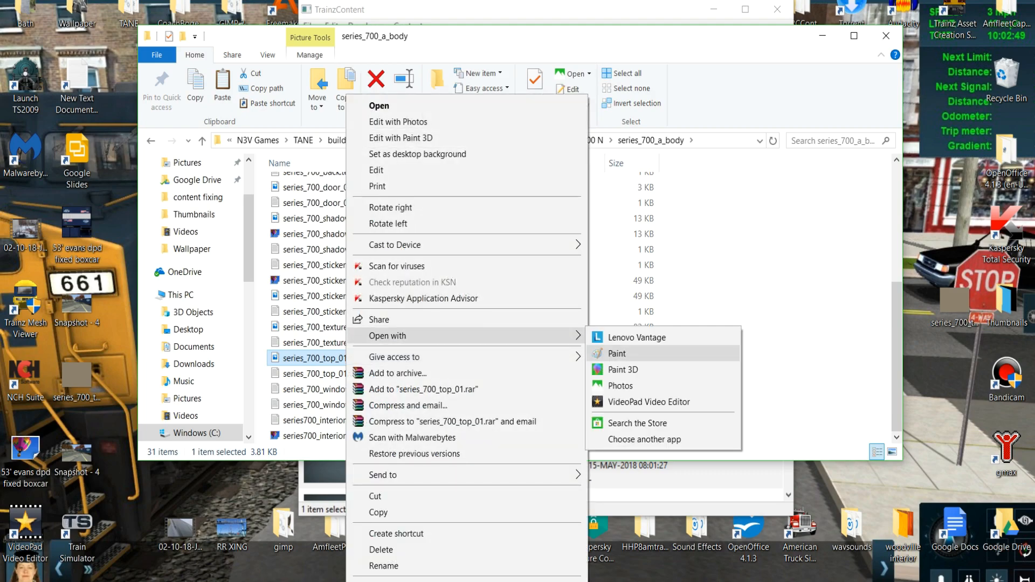
{"action": "left_click", "coordinate": [617, 354]}
{"action": "left_click", "coordinate": [115, 35]}
{"action": "left_click", "coordinate": [136, 95]}
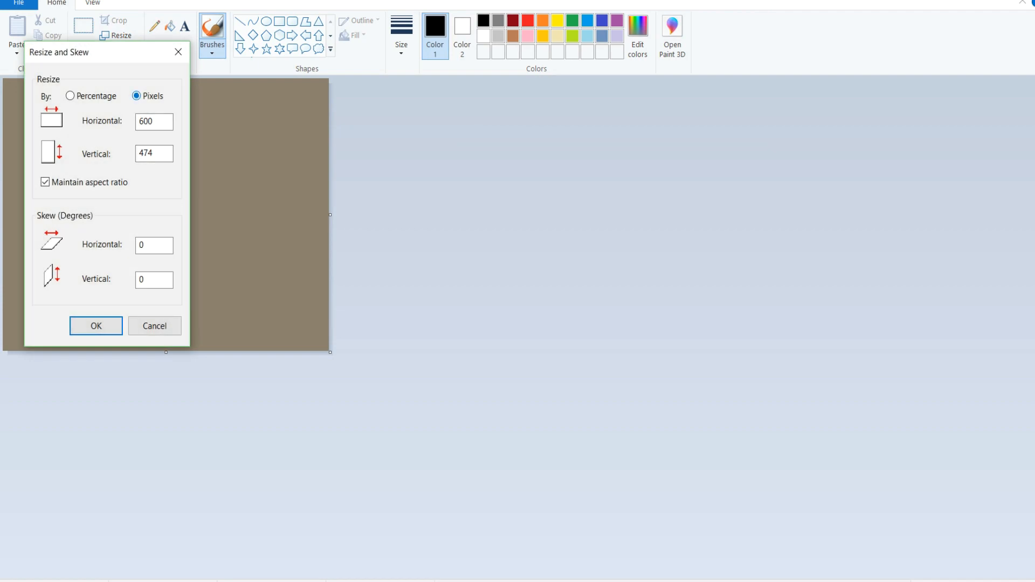
{"action": "left_click", "coordinate": [45, 183]}
{"action": "double_click", "coordinate": [146, 121]}
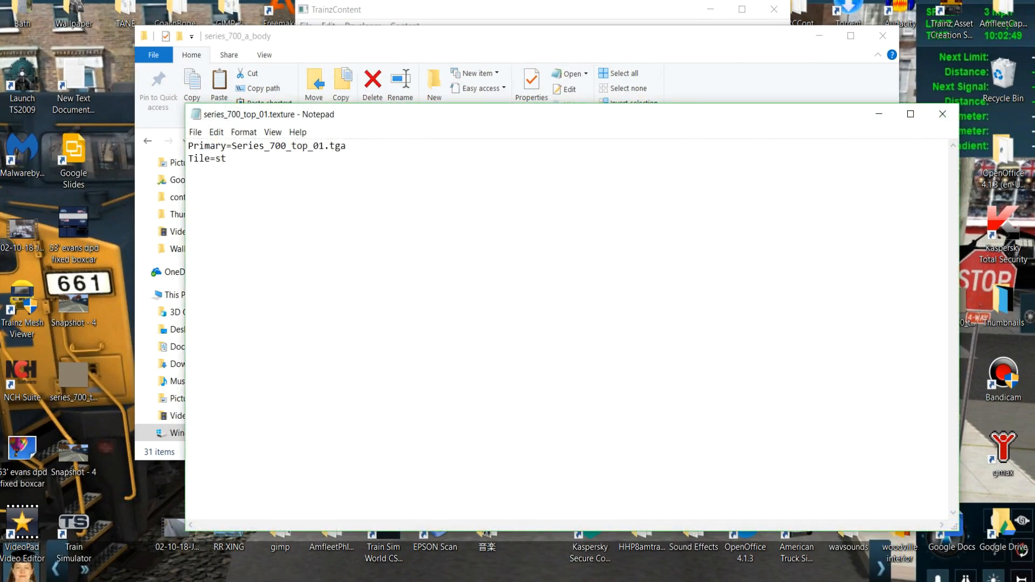
- Change the primary image extension in series_700_top_01.texture to jpg and close the text file
{"action": "key", "text": "BackSpace"}
{"action": "key", "text": "BackSpace"}
{"action": "key", "text": "BackSpace"}
{"action": "type", "text": "jpg"}
{"action": "left_click", "coordinate": [943, 114]}
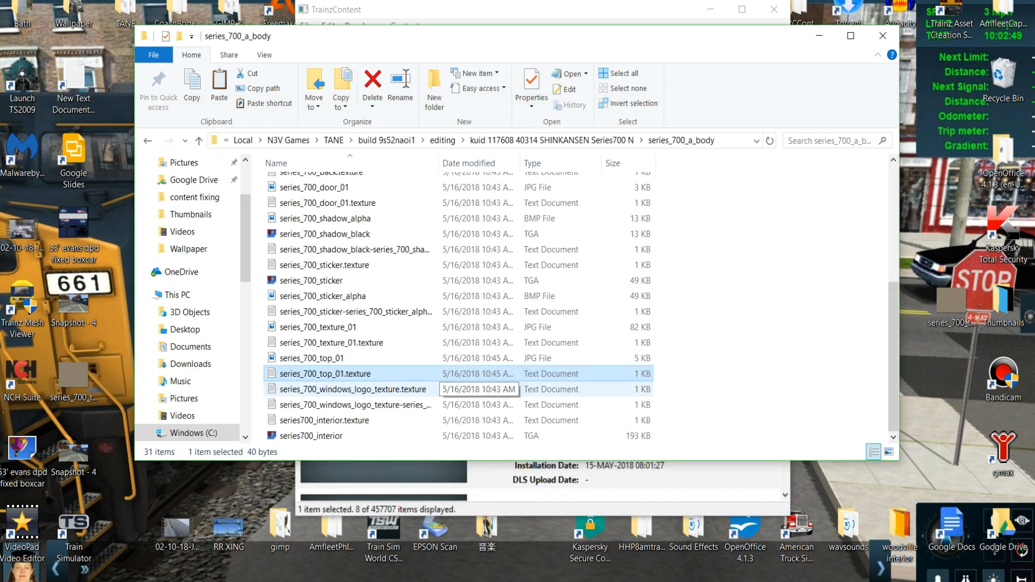
- Close the asset folder, submit the edits of SHINKANSEN Series700 NOZOMI <1>, and view its errors and warnings
{"action": "left_click", "coordinate": [882, 35]}
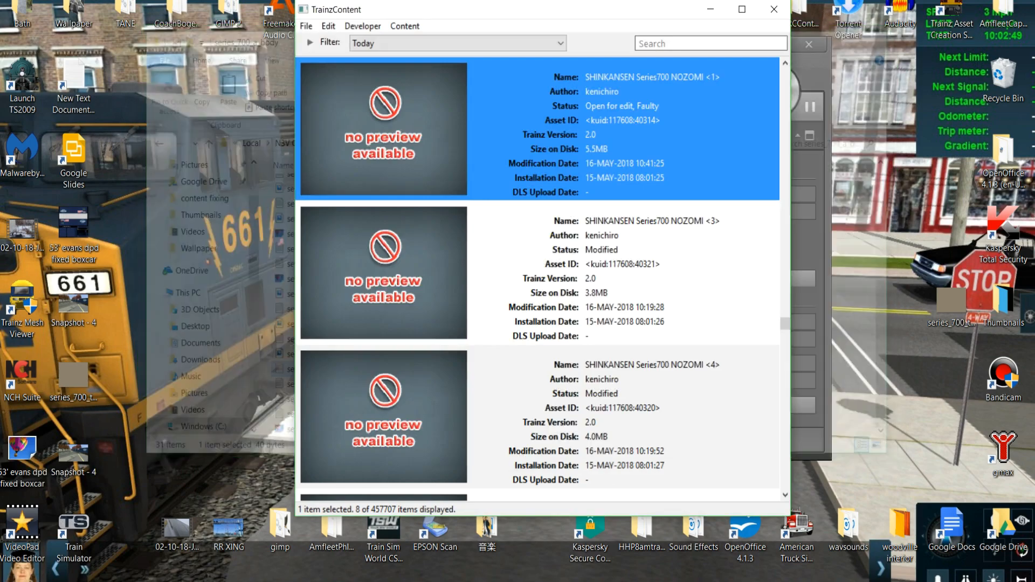
{"action": "right_click", "coordinate": [582, 136]}
{"action": "left_click", "coordinate": [641, 303]}
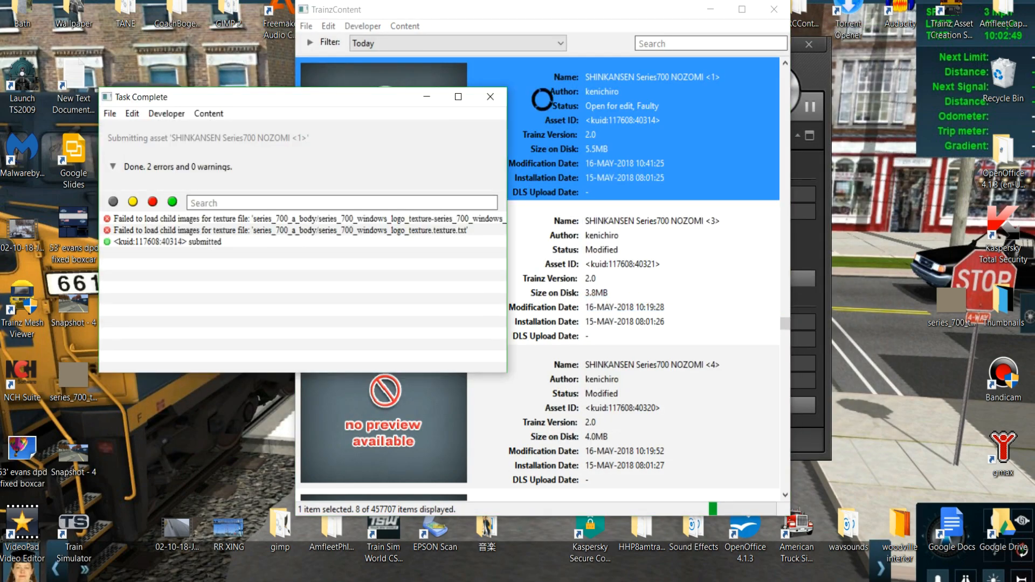
{"action": "left_click", "coordinate": [490, 97]}
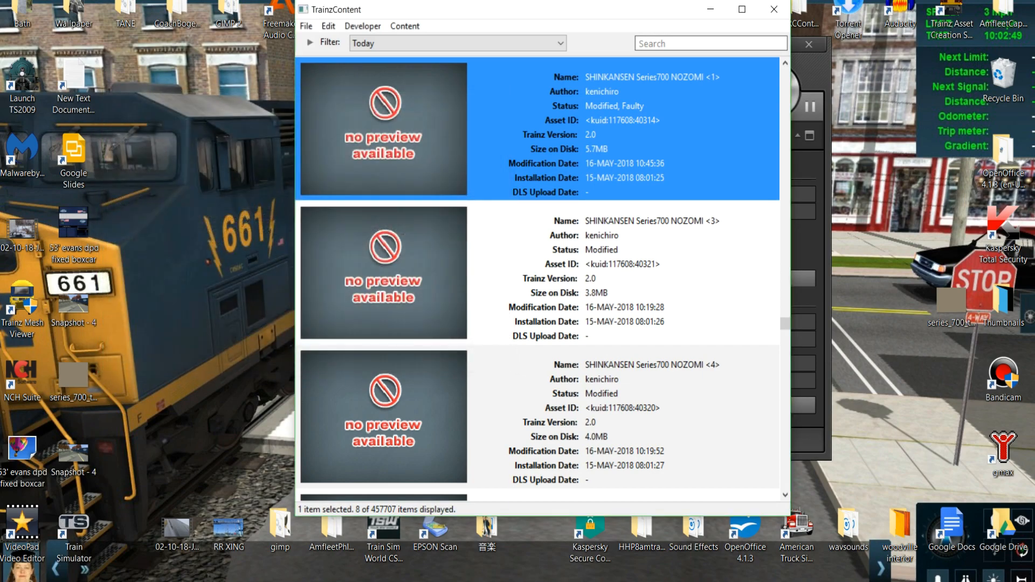
{"action": "right_click", "coordinate": [616, 113]}
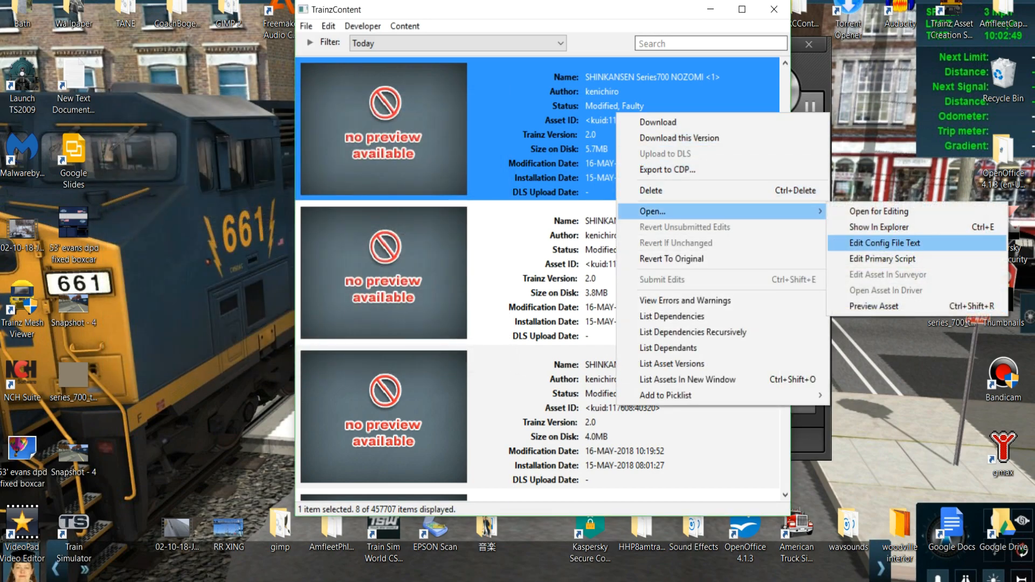
{"action": "left_click", "coordinate": [685, 300]}
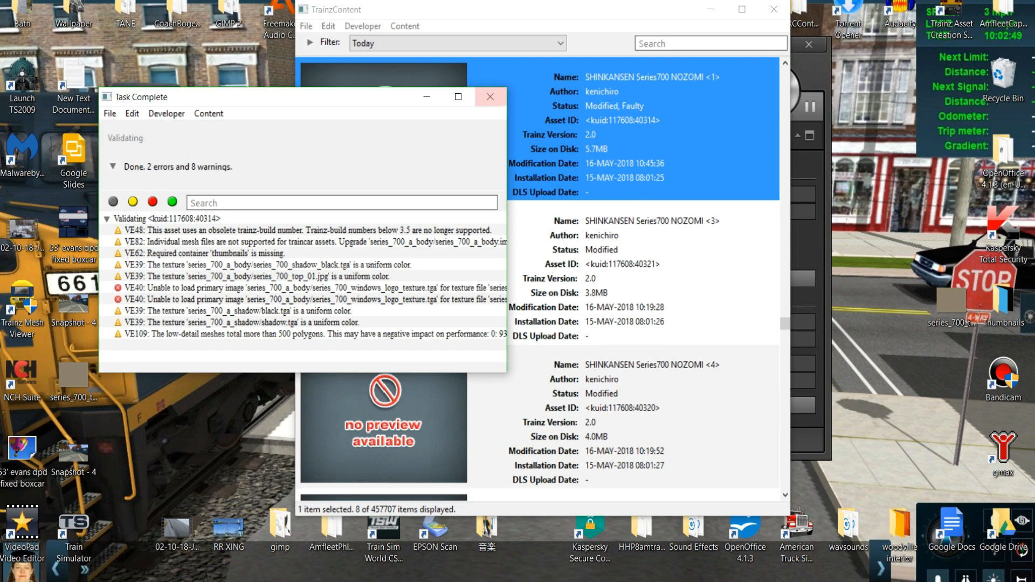
- Close the validation results, switch to Chrome, and search Google Images for "shinkansen 700 windows logo"
{"action": "left_click", "coordinate": [490, 96]}
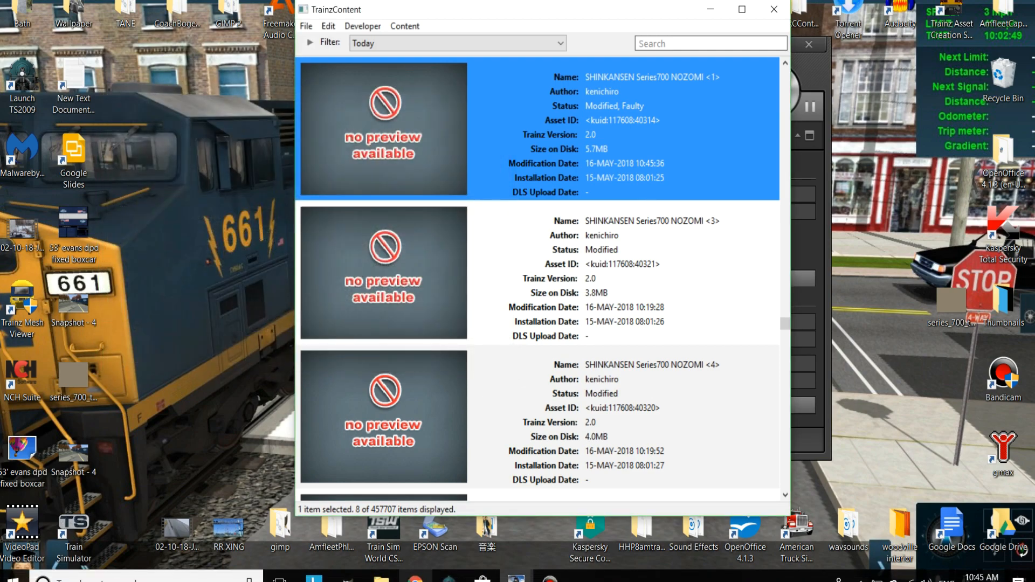
{"action": "left_click", "coordinate": [415, 579]}
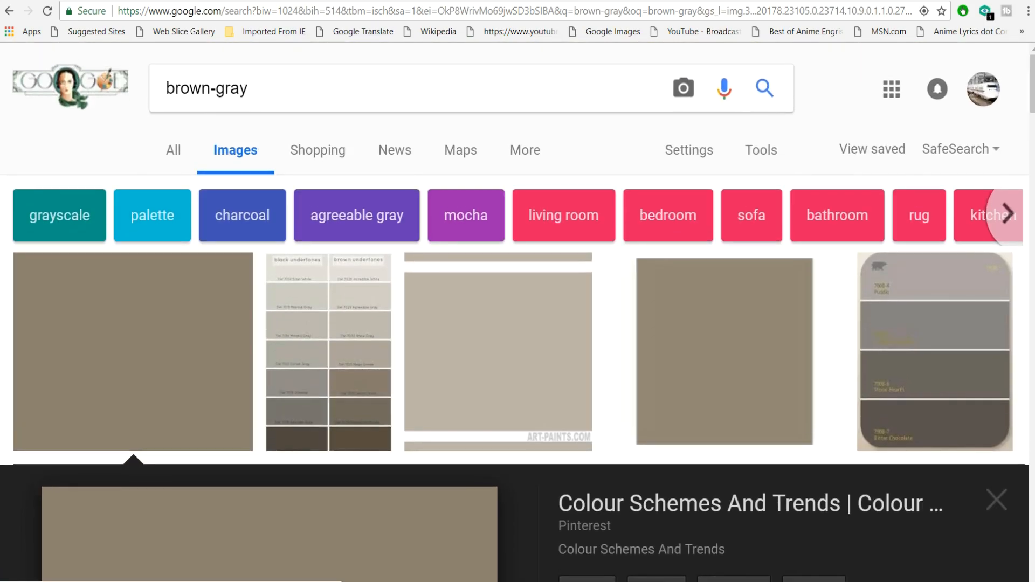
{"action": "type", "text": "shi"}
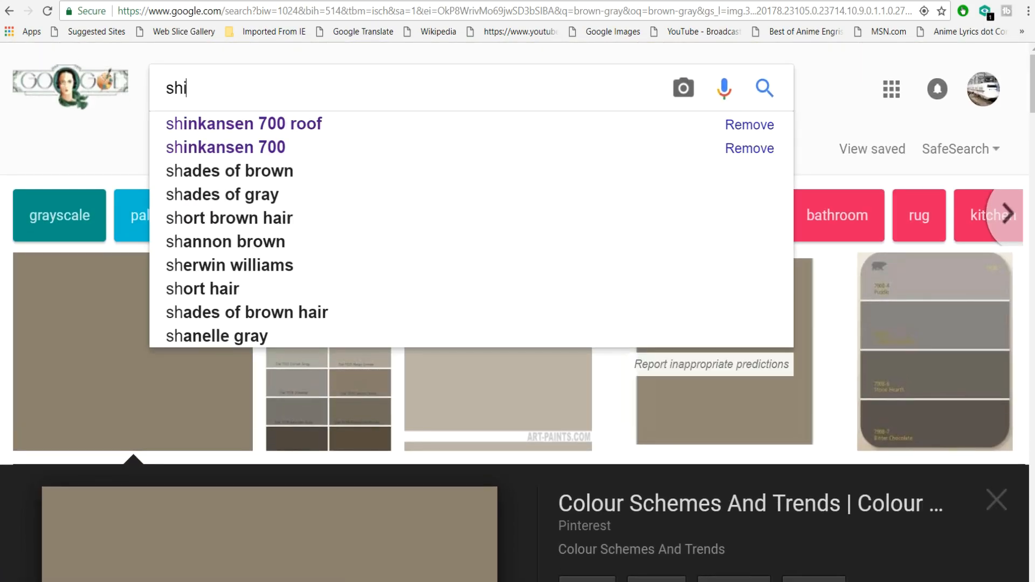
{"action": "type", "text": "nkansen "}
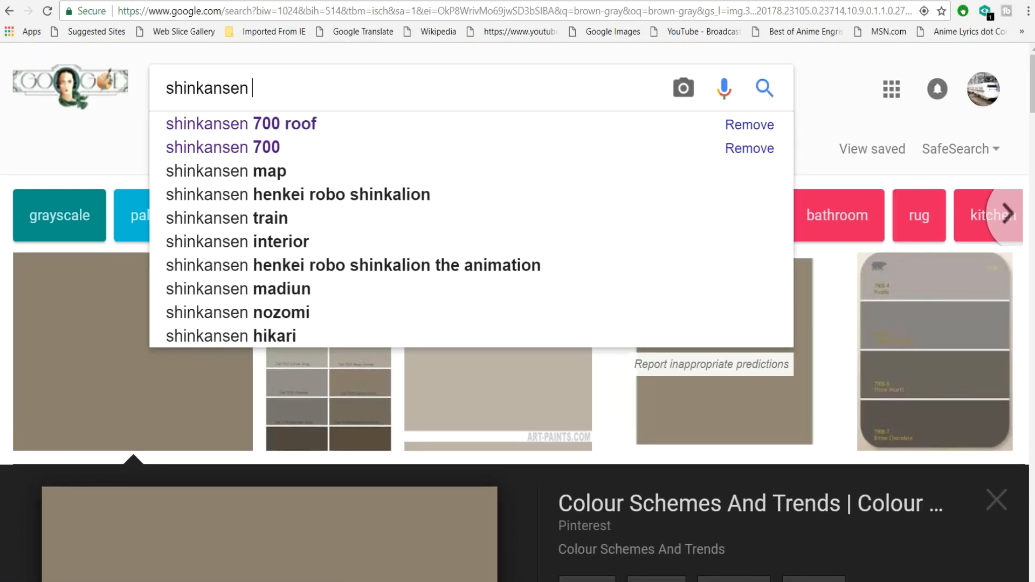
{"action": "type", "text": "700 wind"}
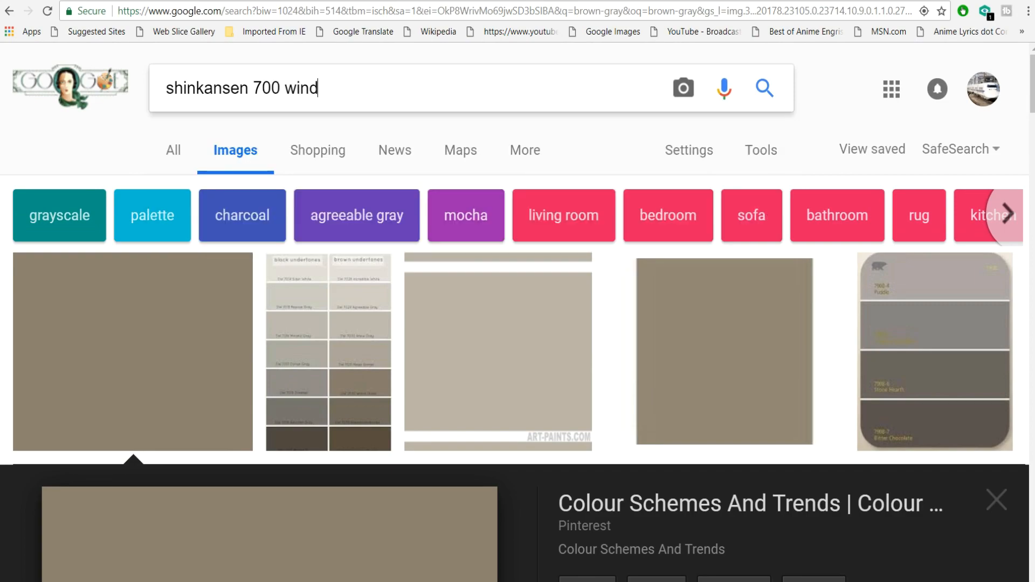
{"action": "type", "text": "ows logo"}
{"action": "key", "text": "Return"}
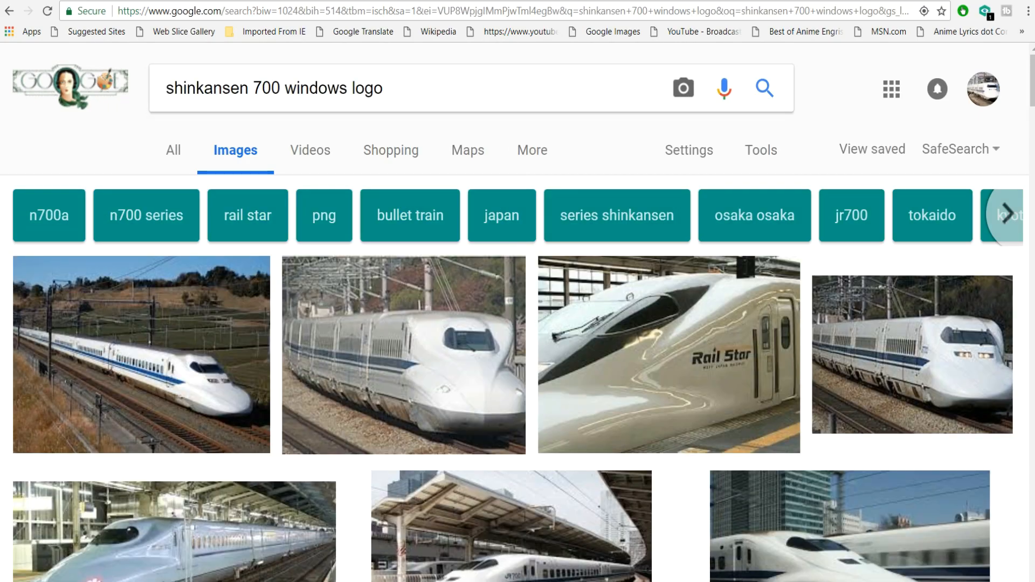
- Save the orange-and-blue SHINKANSEN Series 700 logo image as a JPEG named series_700_windows_logo_01 in the Thumbnails folder
{"action": "scroll", "coordinate": [755, 350], "scroll_direction": "down", "scroll_amount": 4}
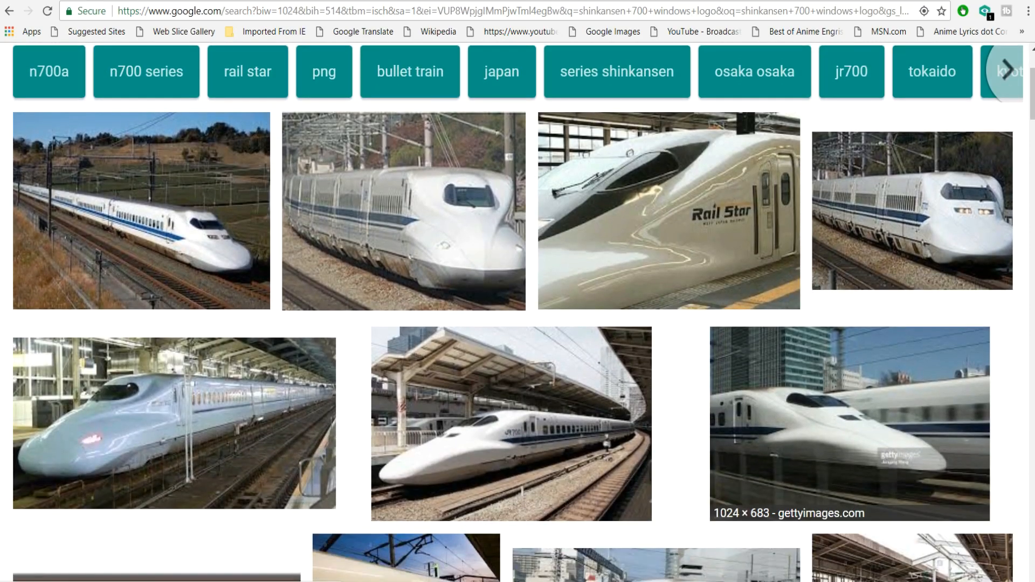
{"action": "scroll", "coordinate": [781, 378], "scroll_direction": "down", "scroll_amount": 15}
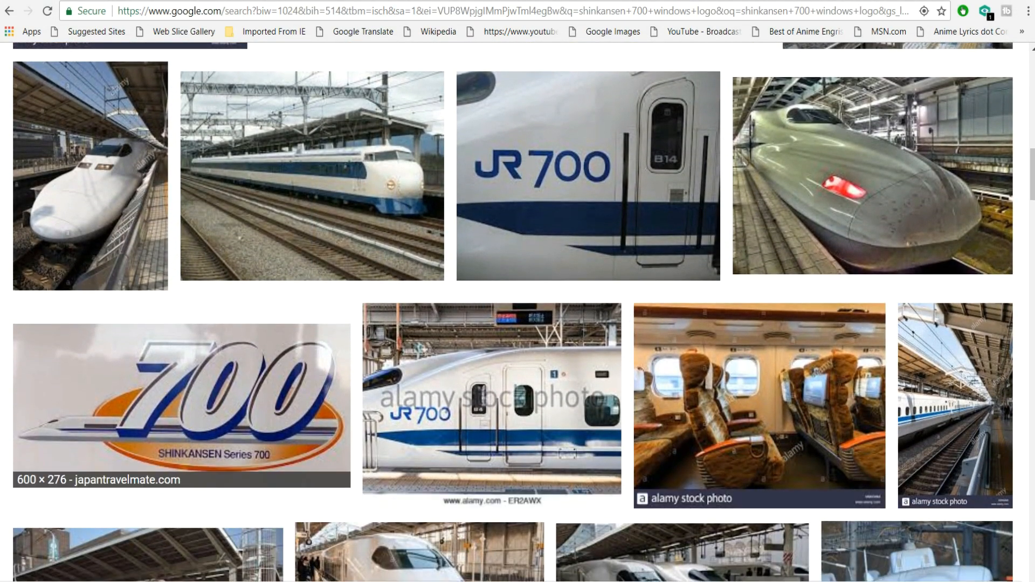
{"action": "left_click", "coordinate": [182, 404]}
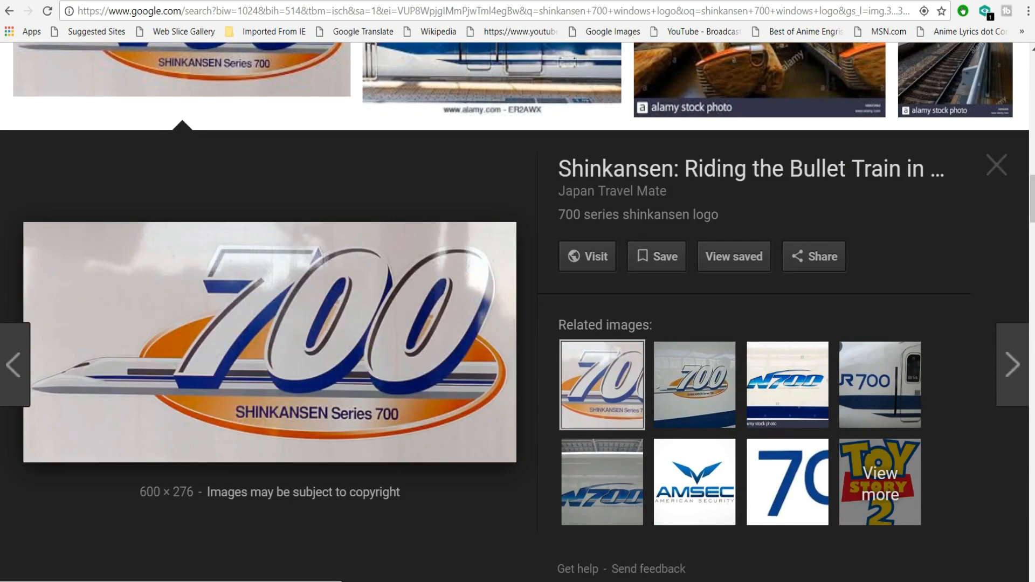
{"action": "right_click", "coordinate": [220, 363]}
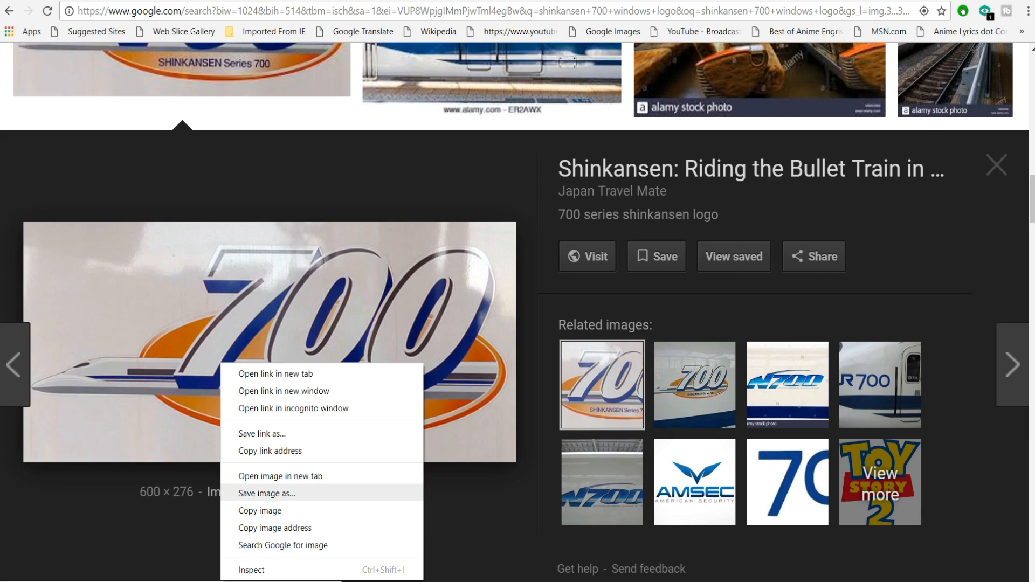
{"action": "left_click", "coordinate": [266, 494]}
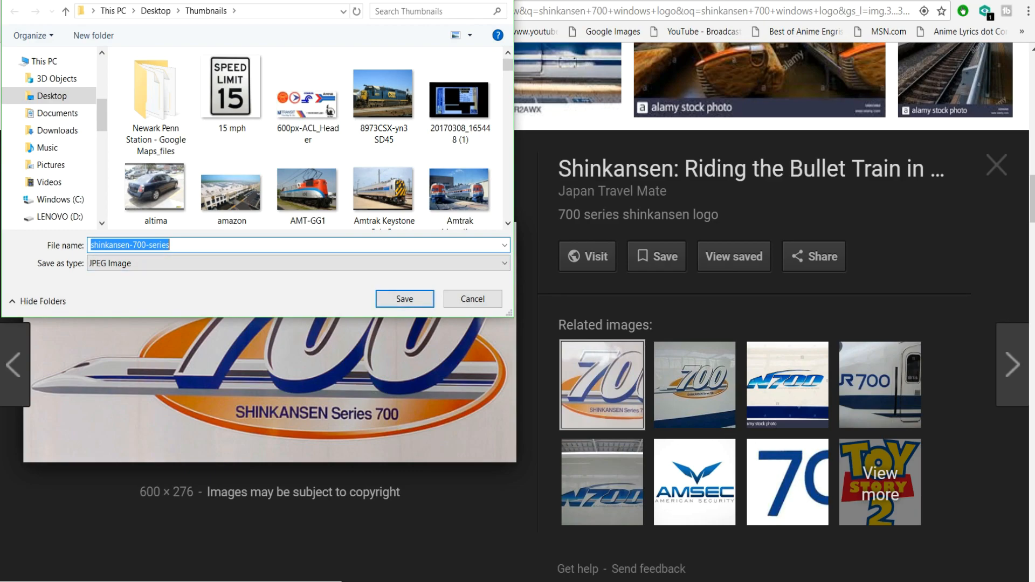
{"action": "type", "text": "series"}
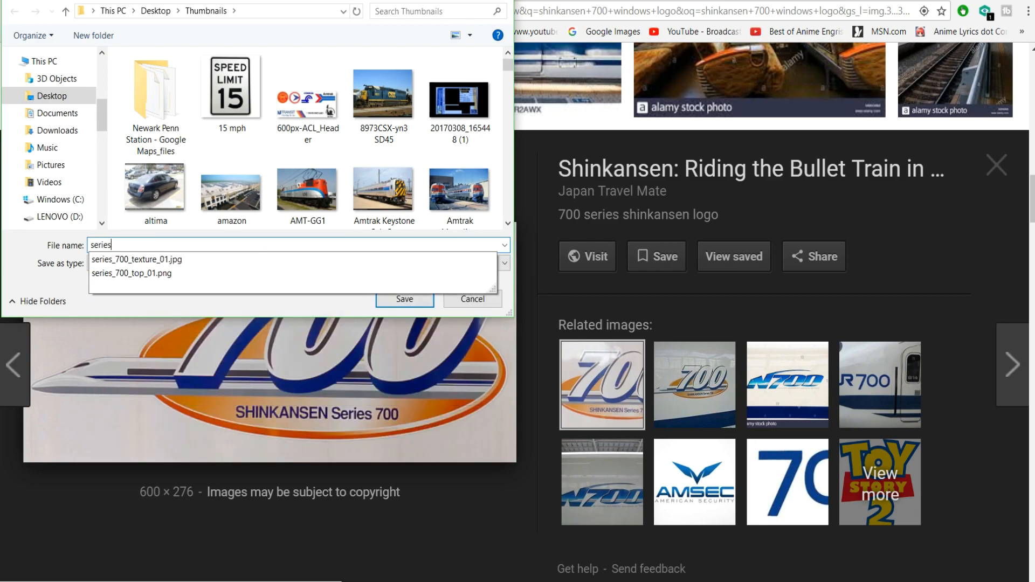
{"action": "type", "text": "_700_window"}
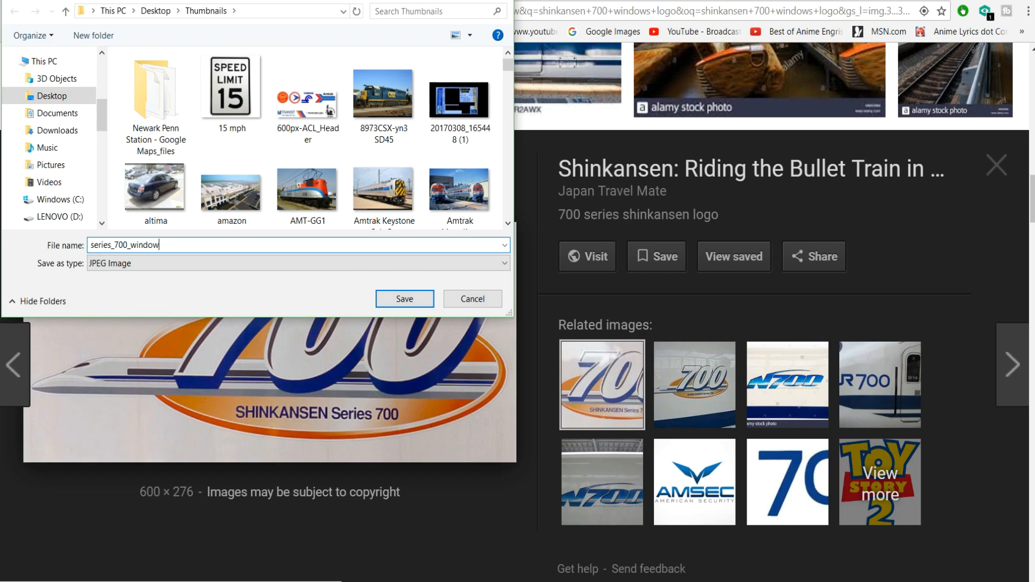
{"action": "type", "text": "s_logo_01"}
{"action": "key", "text": "Return"}
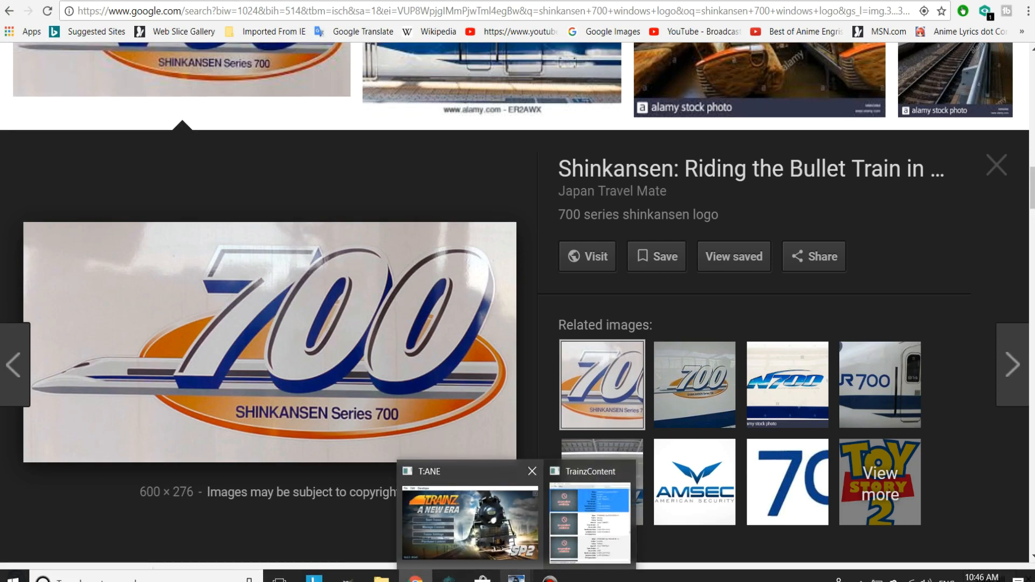
- Switch to TrainzContent and open the SHINKANSEN Series700 NOZOMI <1> asset's files in Explorer for editing
{"action": "left_click", "coordinate": [590, 522]}
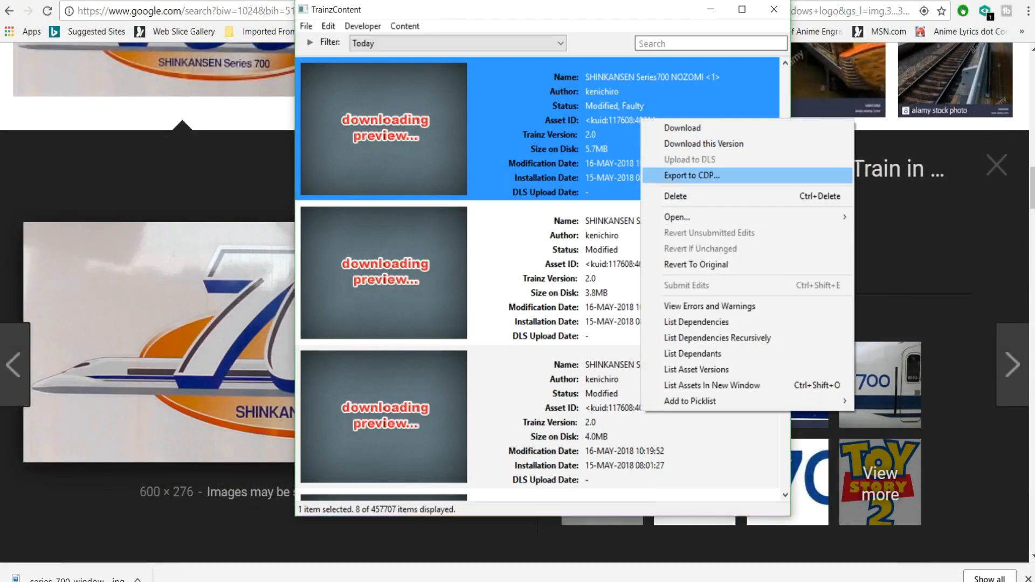
{"action": "mouse_move", "coordinate": [701, 217]}
{"action": "left_click", "coordinate": [903, 232]}
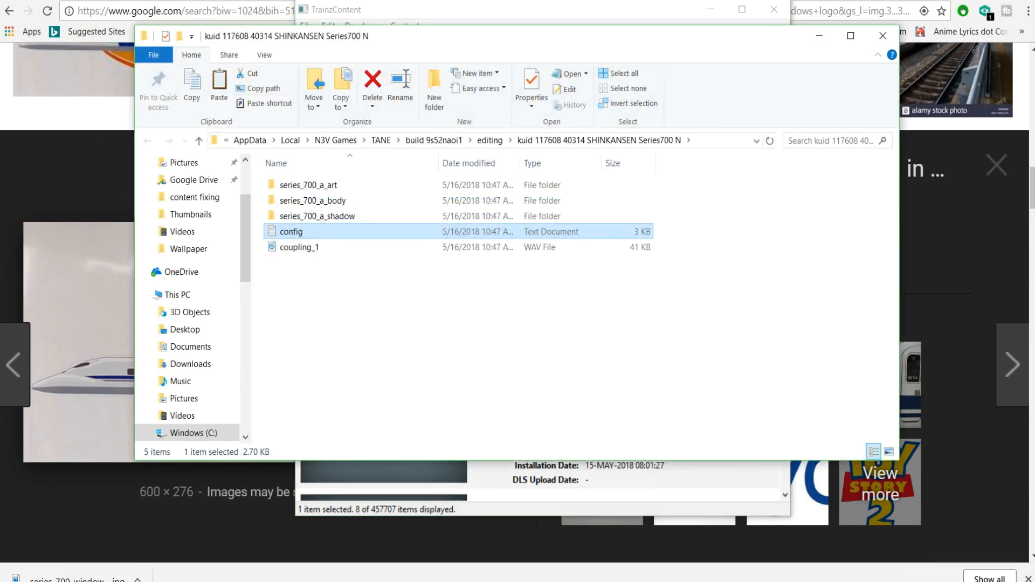
- Copy the series_700_windows_logo_01 image from the Thumbnails folder into the asset's series_700_a_body folder
{"action": "left_click", "coordinate": [191, 214]}
{"action": "scroll", "coordinate": [454, 291], "scroll_direction": "down", "scroll_amount": 20}
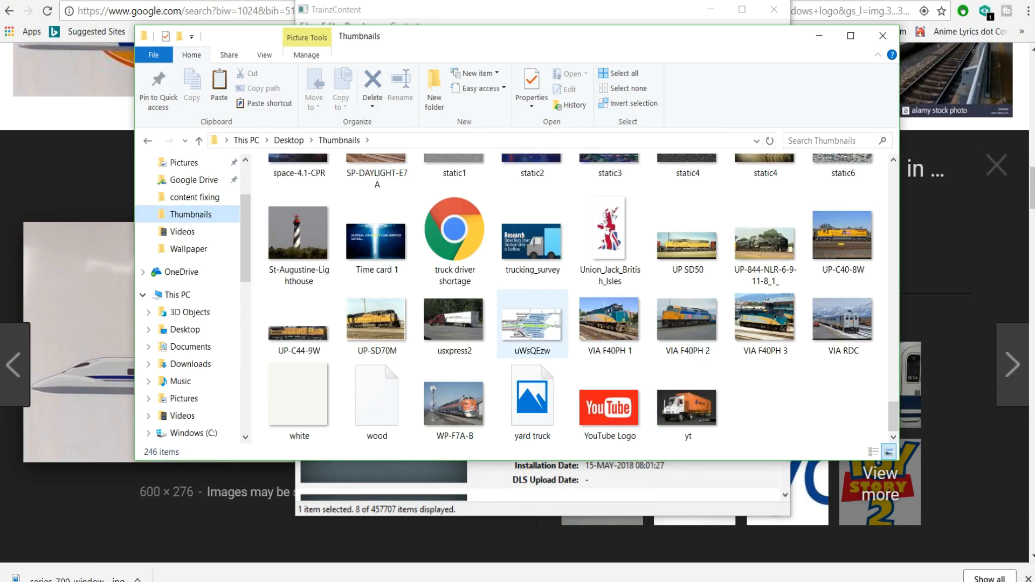
{"action": "scroll", "coordinate": [532, 324], "scroll_direction": "up", "scroll_amount": 3}
{"action": "right_click", "coordinate": [365, 205]}
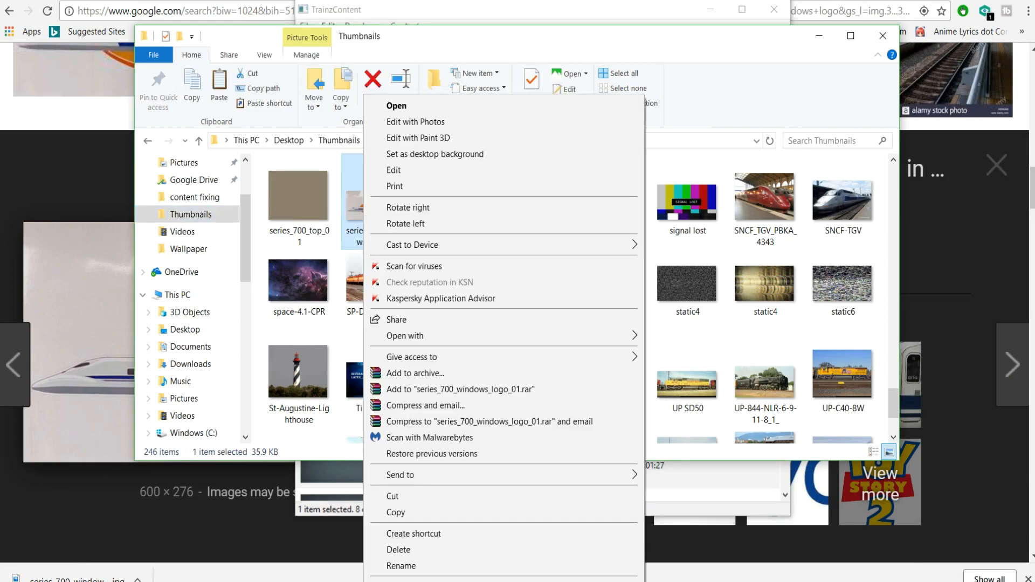
{"action": "left_click", "coordinate": [398, 512]}
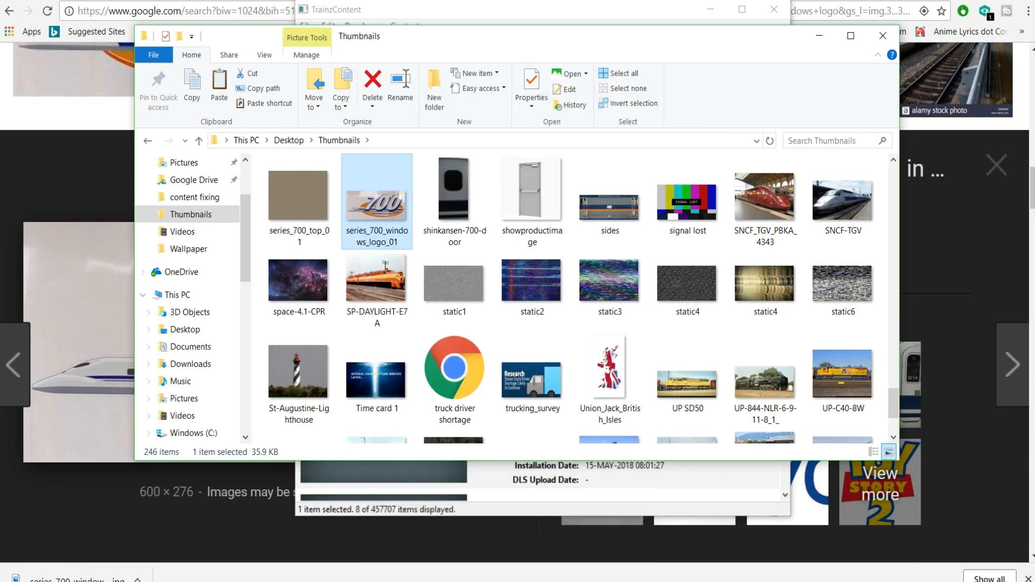
{"action": "left_click", "coordinate": [148, 141]}
{"action": "double_click", "coordinate": [367, 201]}
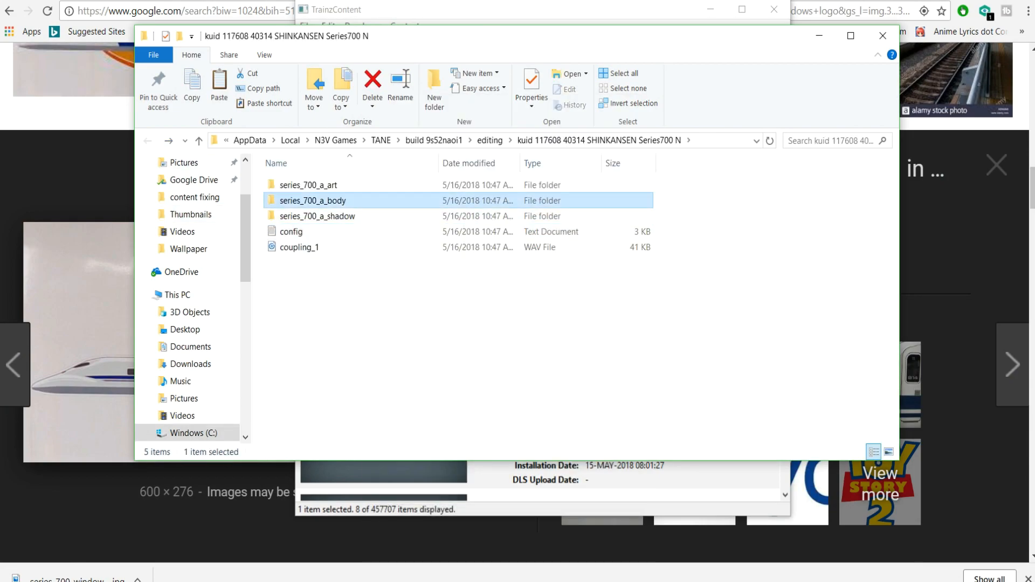
{"action": "right_click", "coordinate": [709, 360]}
{"action": "left_click", "coordinate": [725, 402]}
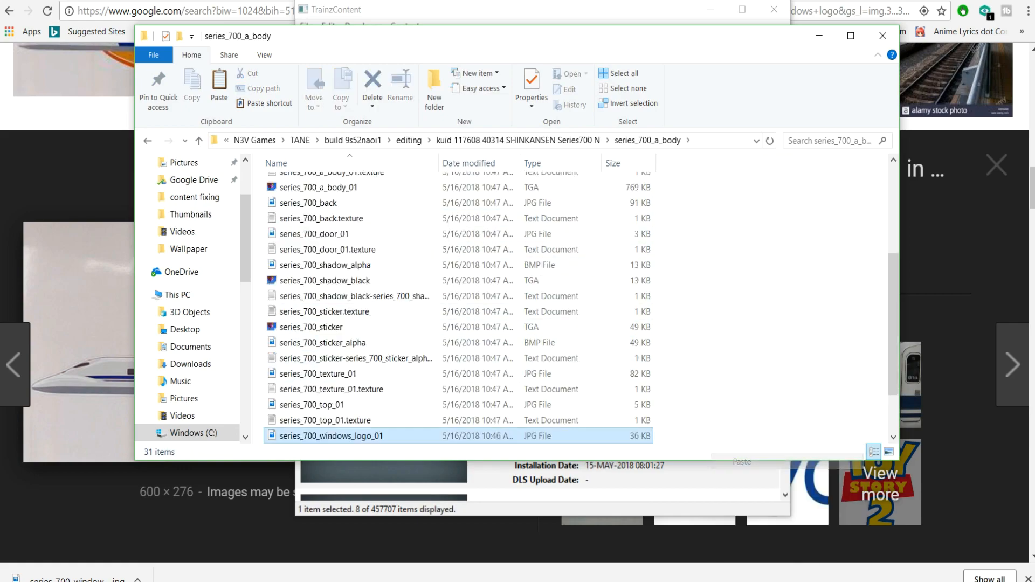
- Remove the _01 suffix from the pasted JPG's name, making it series_700_windows_logo
{"action": "scroll", "coordinate": [350, 343], "scroll_direction": "down", "scroll_amount": 1}
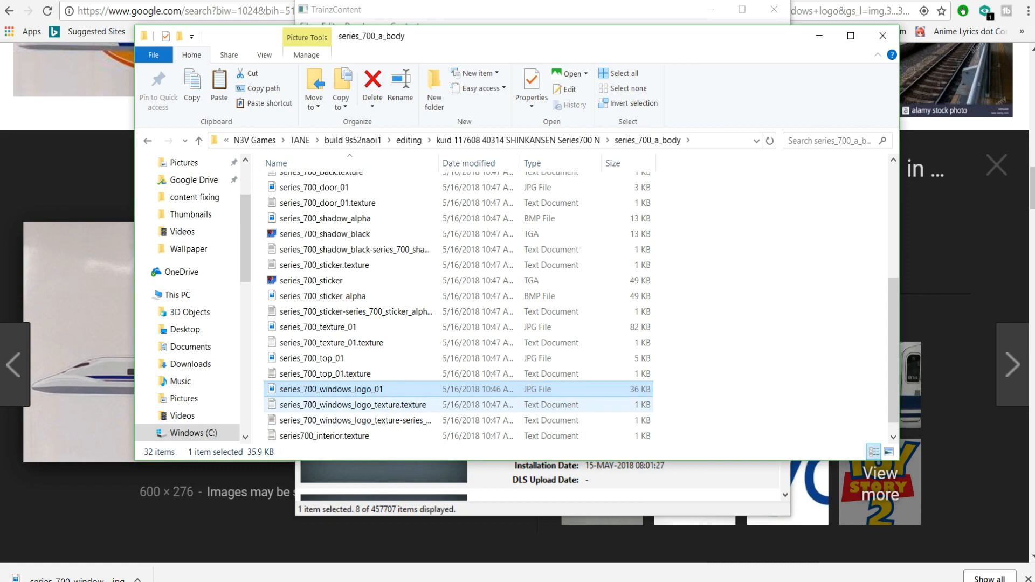
{"action": "left_click", "coordinate": [378, 389]}
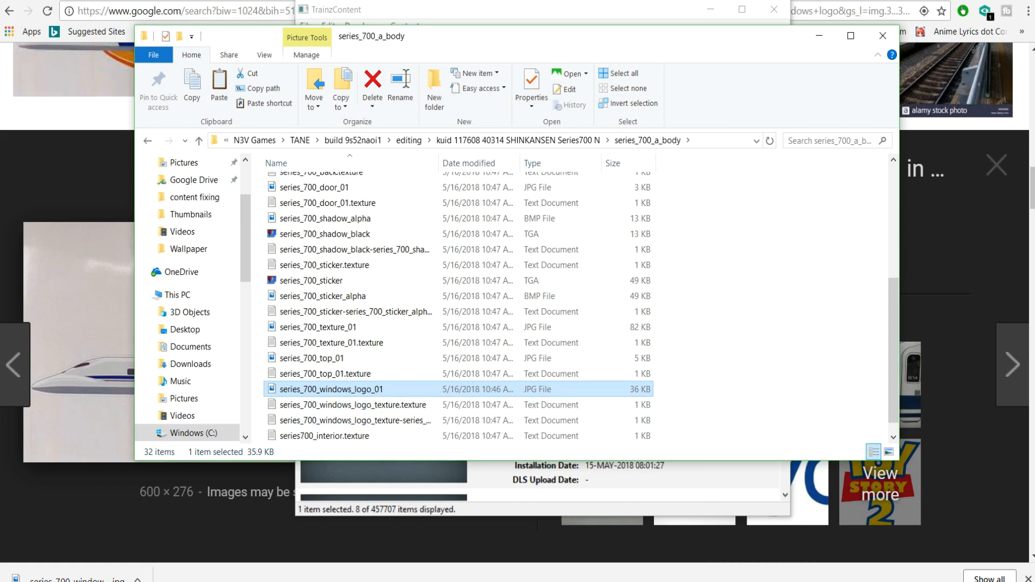
{"action": "left_click", "coordinate": [379, 389]}
{"action": "key", "text": "BackSpace"}
{"action": "key", "text": "BackSpace"}
{"action": "key", "text": "BackSpace"}
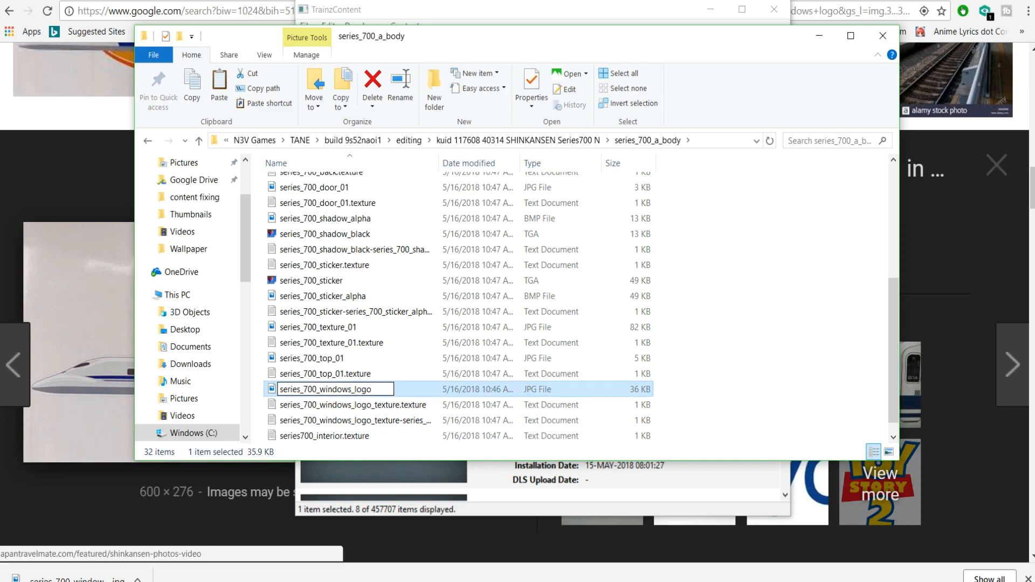
{"action": "left_click", "coordinate": [746, 380]}
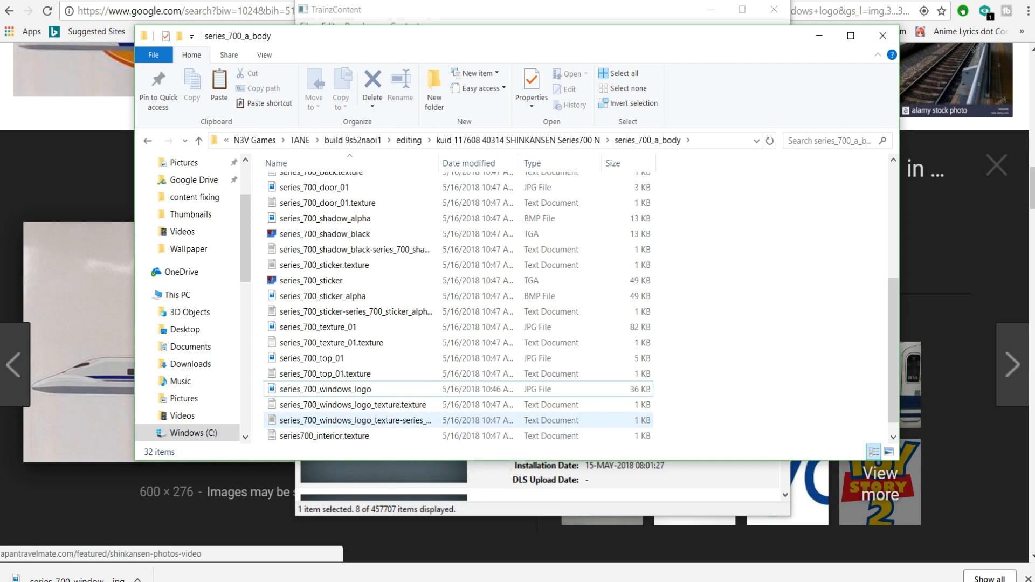
- Append _texture to the logo JPG's name, making it series_700_windows_logo_texture
{"action": "left_click", "coordinate": [345, 389]}
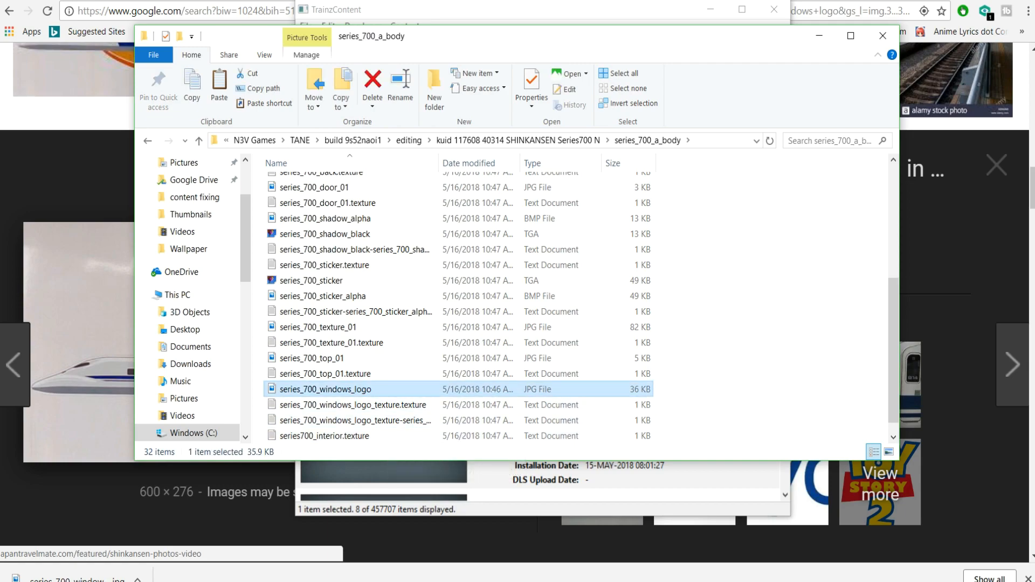
{"action": "key", "text": "F2"}
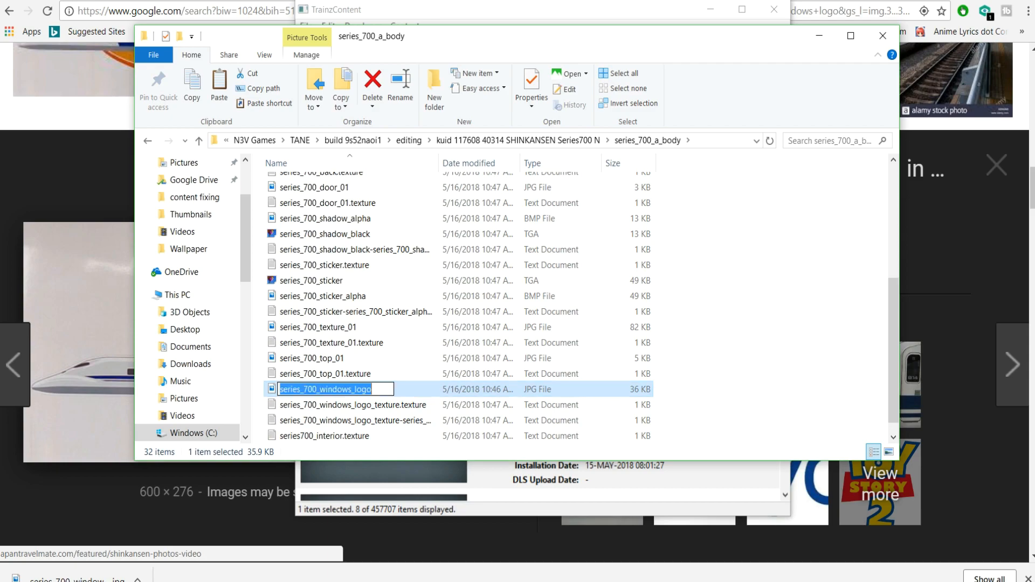
{"action": "left_click", "coordinate": [345, 374]}
{"action": "left_click", "coordinate": [345, 389]}
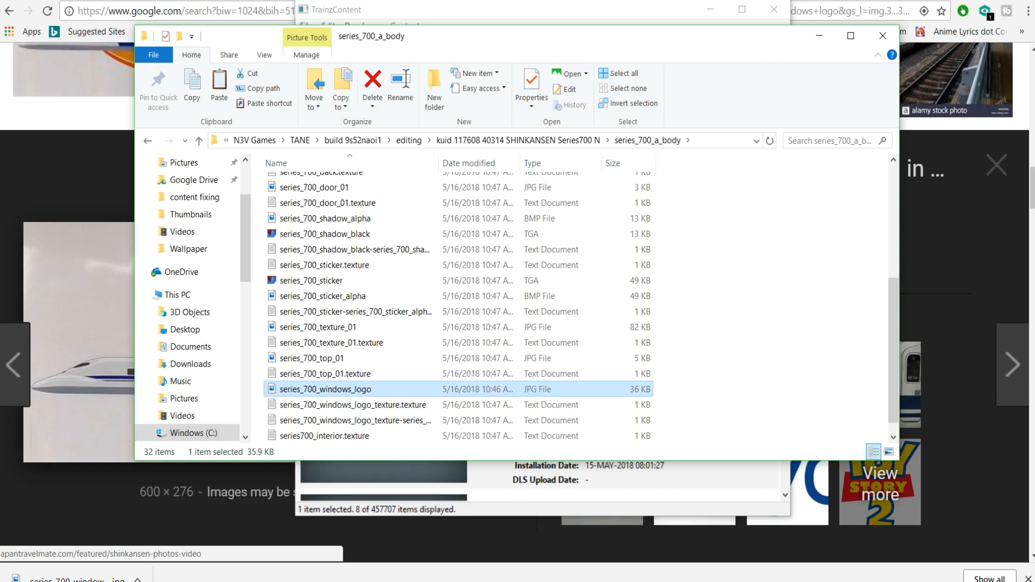
{"action": "key", "text": "F2"}
{"action": "left_click", "coordinate": [373, 389]}
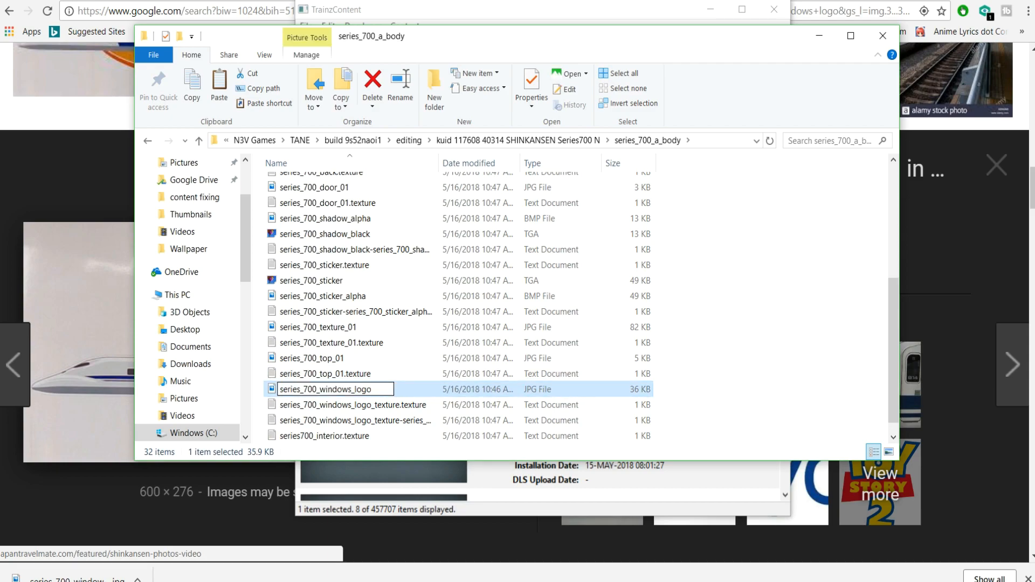
{"action": "type", "text": "_texture"}
{"action": "key", "text": "Return"}
- Change the primary image extension in series_700_windows_logo_texture.texture to jpg and close the text file
{"action": "double_click", "coordinate": [352, 405]}
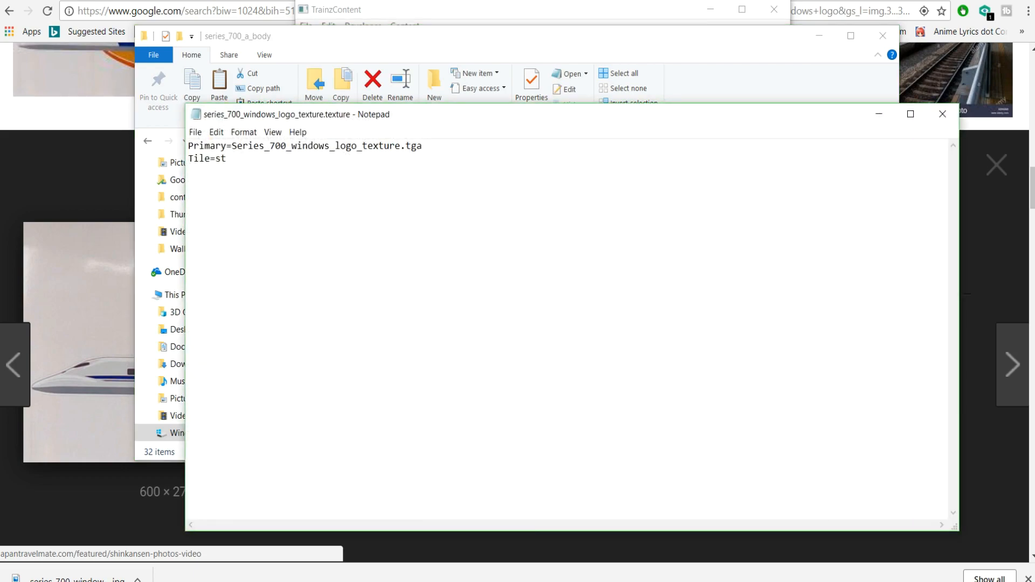
{"action": "key", "text": "BackSpace"}
{"action": "key", "text": "BackSpace"}
{"action": "key", "text": "BackSpace"}
{"action": "type", "text": "j"}
{"action": "left_click", "coordinate": [943, 114]}
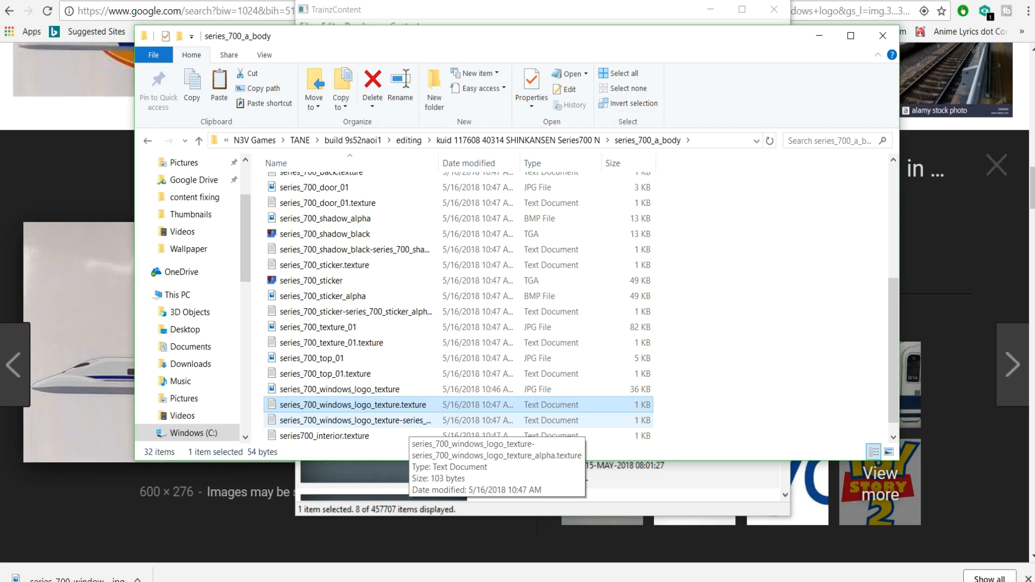
- Change the primary image extension in series_700_windows_logo_texture-series_700_windows_logo_texture_alpha.texture to jpg, then close the file with its changes saved
{"action": "double_click", "coordinate": [409, 422]}
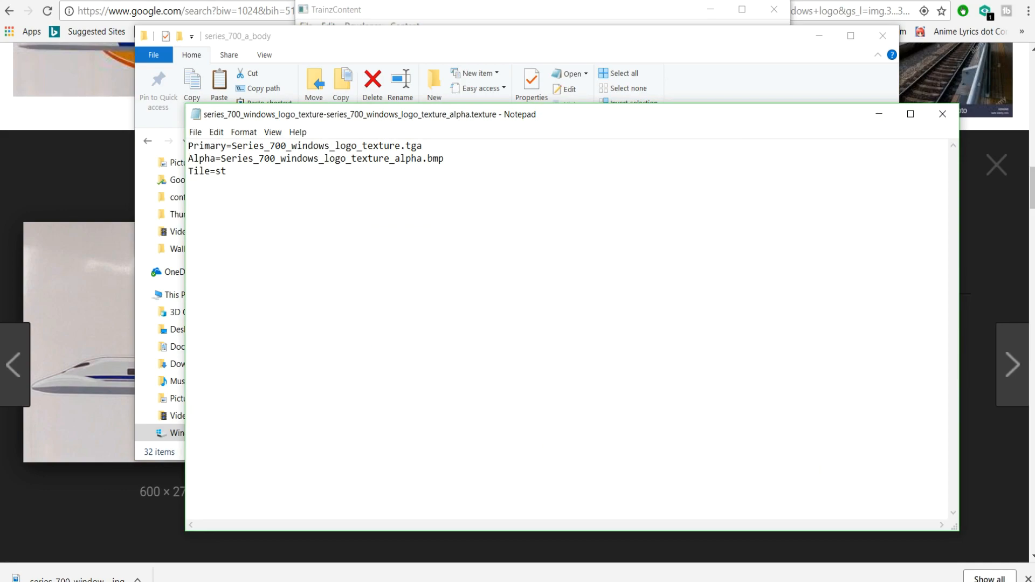
{"action": "key", "text": "BackSpace"}
{"action": "key", "text": "BackSpace"}
{"action": "key", "text": "BackSpace"}
{"action": "type", "text": "jp"}
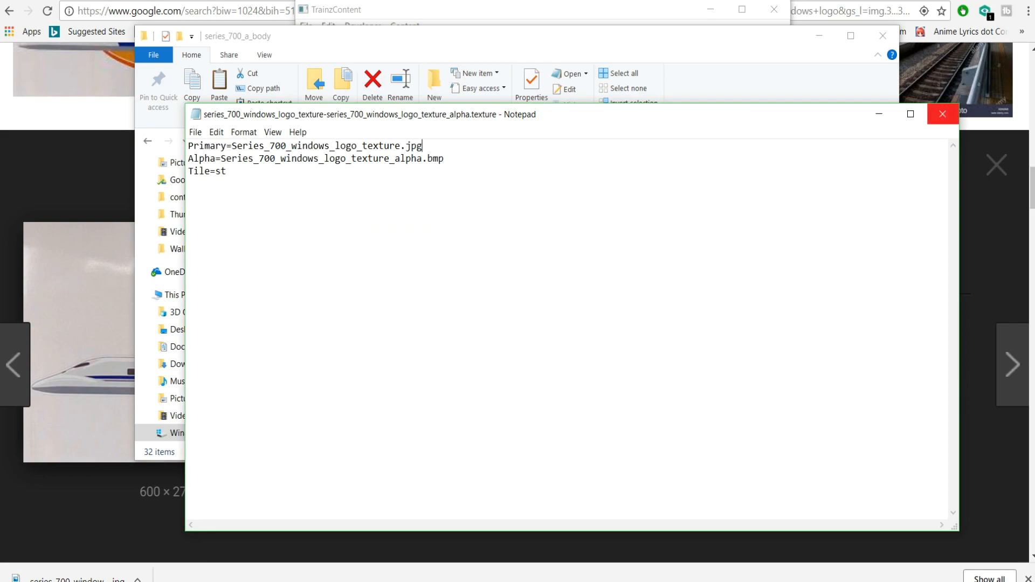
{"action": "left_click", "coordinate": [942, 113]}
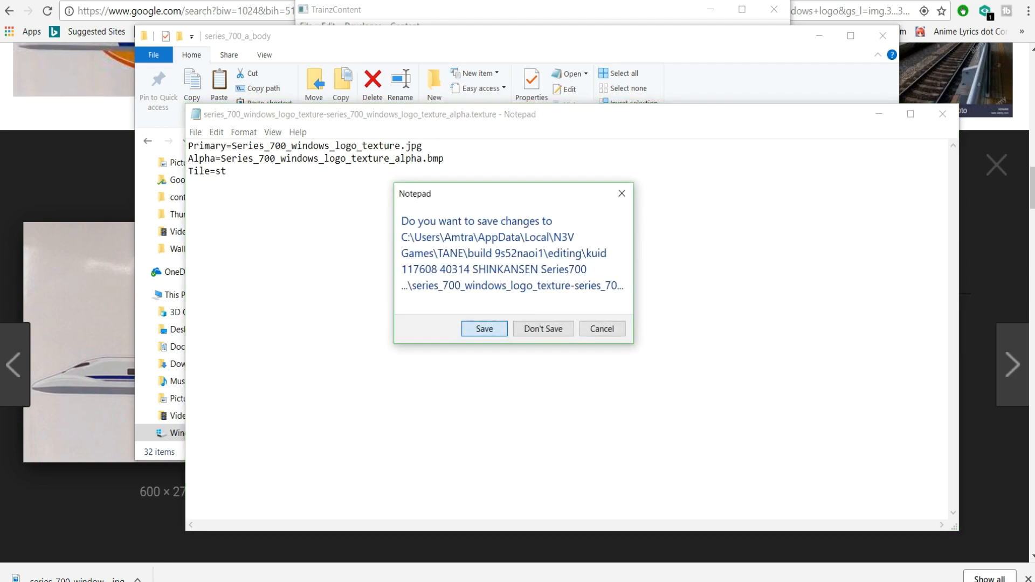
{"action": "left_click", "coordinate": [484, 328]}
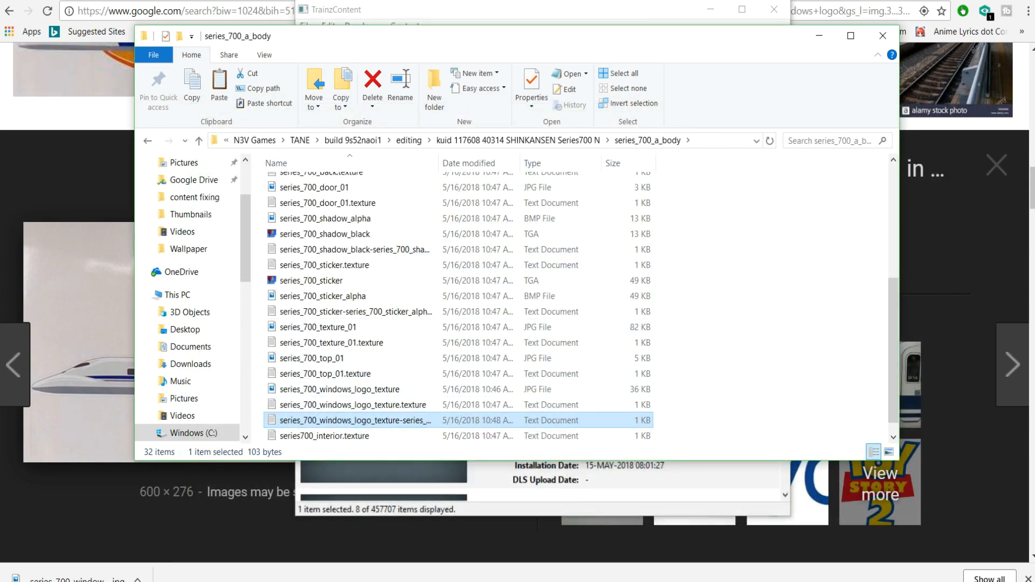
- Change the alpha image extension in series_700_windows_logo_texture-series_700_windows_logo_texture_alpha.texture to jpg, then close the file with its changes saved
{"action": "scroll", "coordinate": [458, 431], "scroll_direction": "down", "scroll_amount": 1}
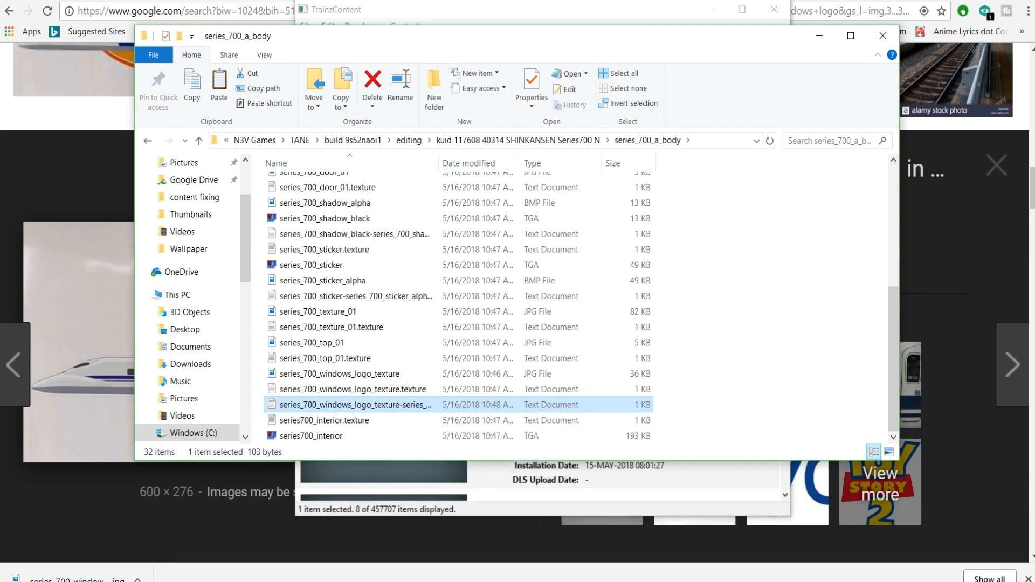
{"action": "key", "text": "F2"}
{"action": "left_click", "coordinate": [388, 405]}
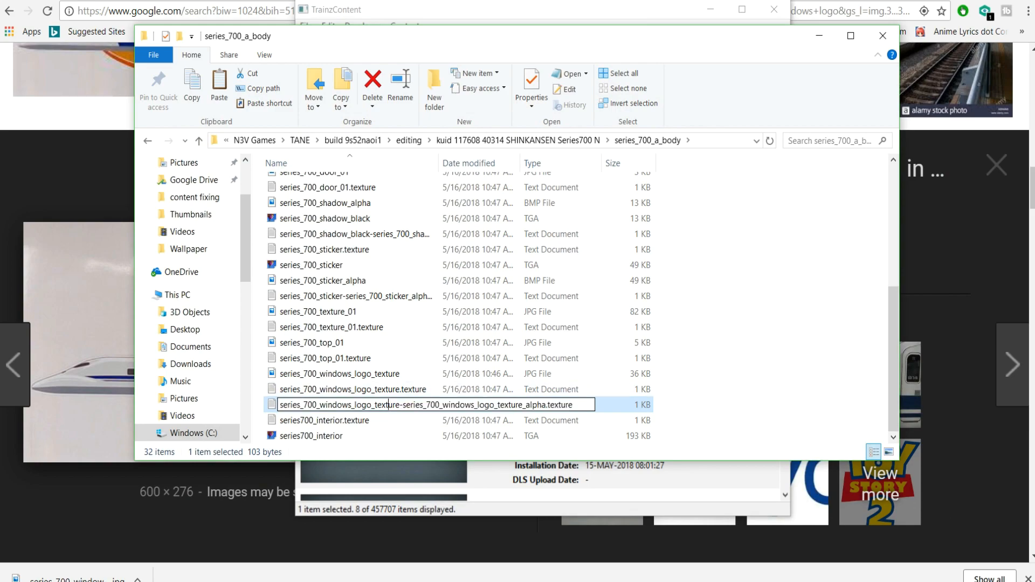
{"action": "left_click", "coordinate": [378, 421]}
{"action": "double_click", "coordinate": [375, 406]}
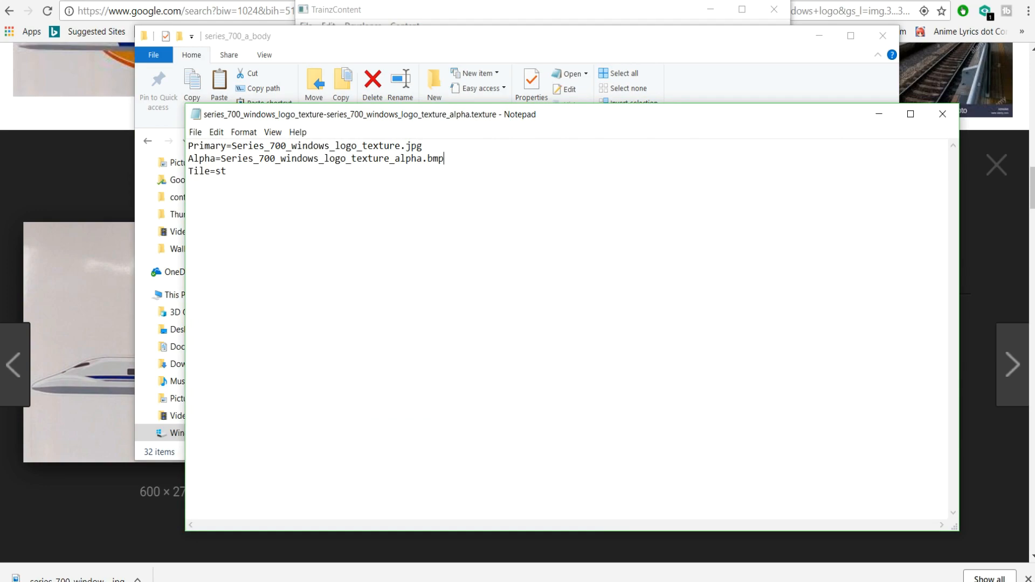
{"action": "key", "text": "BackSpace"}
{"action": "key", "text": "BackSpace"}
{"action": "key", "text": "BackSpace"}
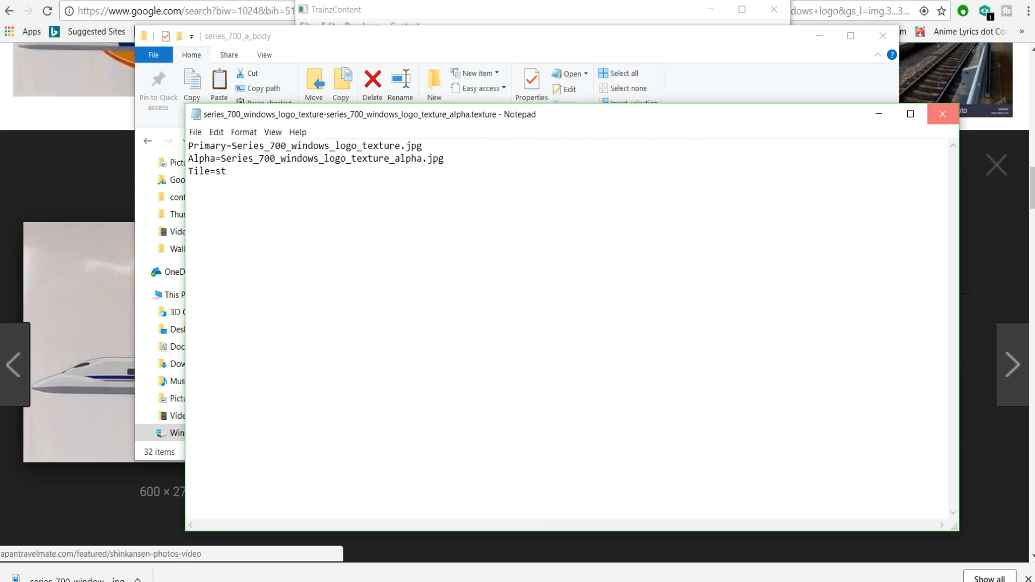
{"action": "left_click", "coordinate": [942, 114]}
{"action": "key", "text": "Return"}
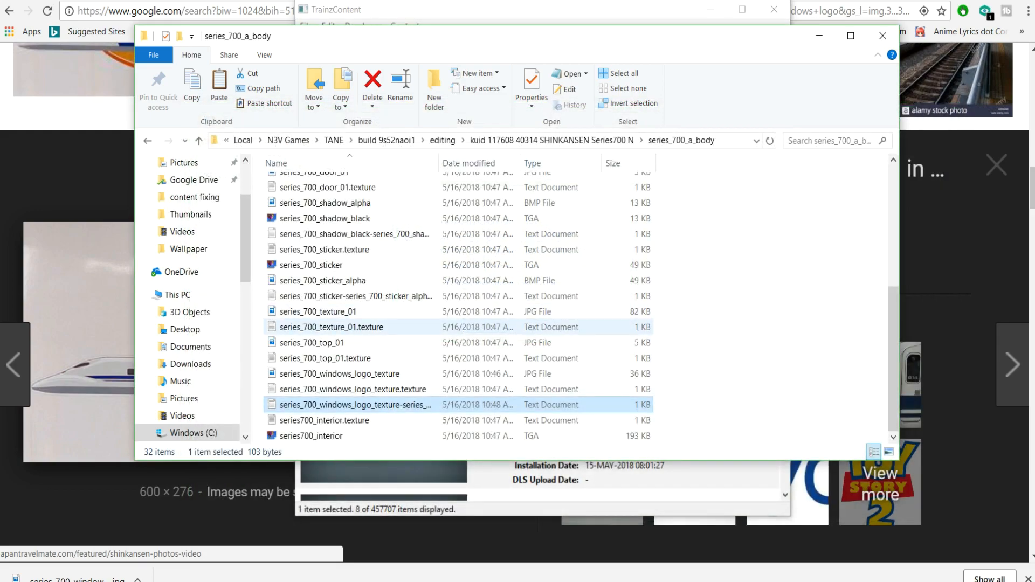
- Check the primary image reference in series_700_windows_logo_texture.texture and close the text file
{"action": "left_click", "coordinate": [353, 389]}
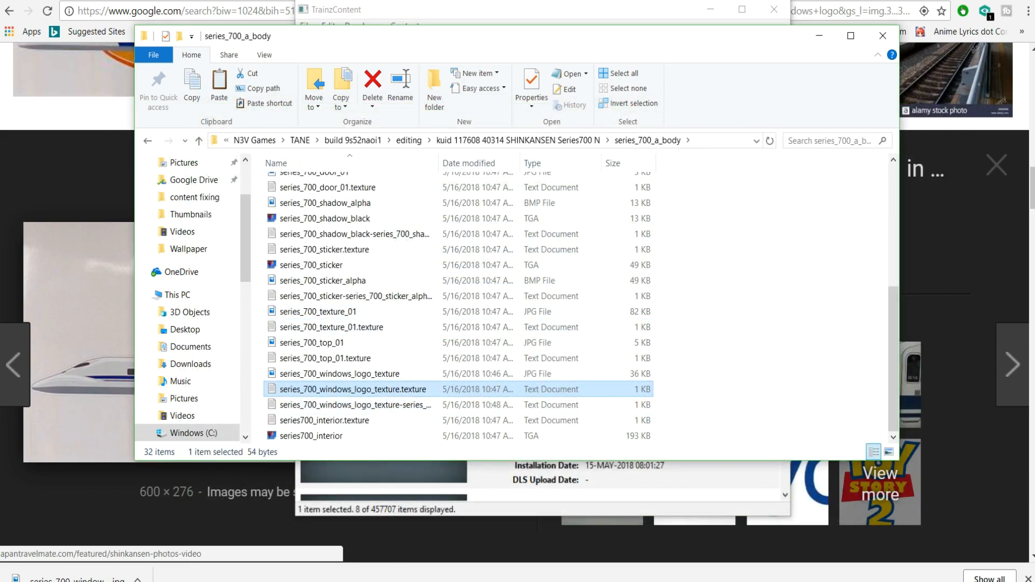
{"action": "key", "text": "Return"}
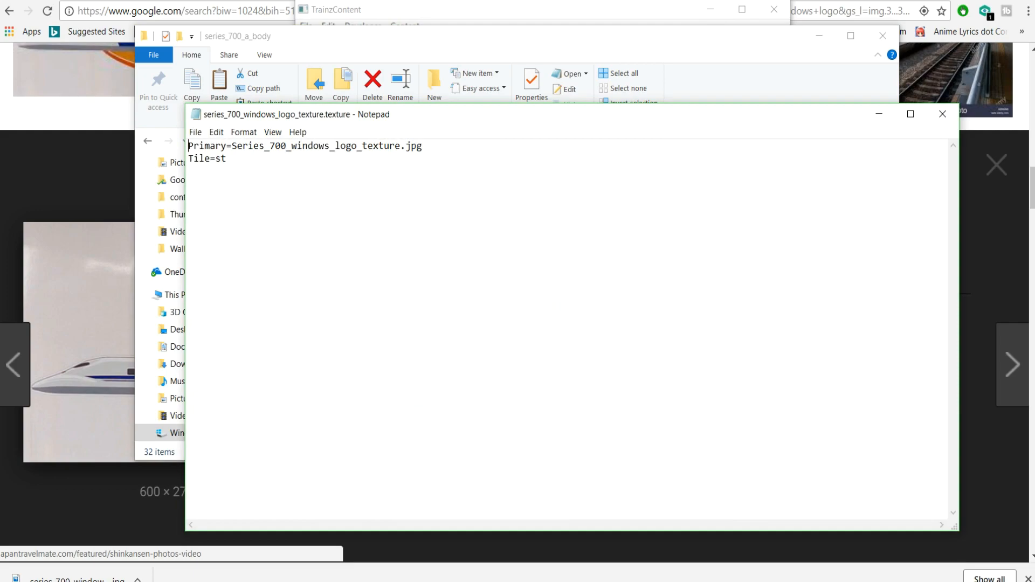
{"action": "left_click", "coordinate": [942, 113]}
- Close the asset folder, submit the edits to SHINKANSEN Series700 NOZOMI <1>, and view its errors and warnings
{"action": "left_click", "coordinate": [882, 35]}
{"action": "right_click", "coordinate": [642, 155]}
{"action": "left_click", "coordinate": [673, 321]}
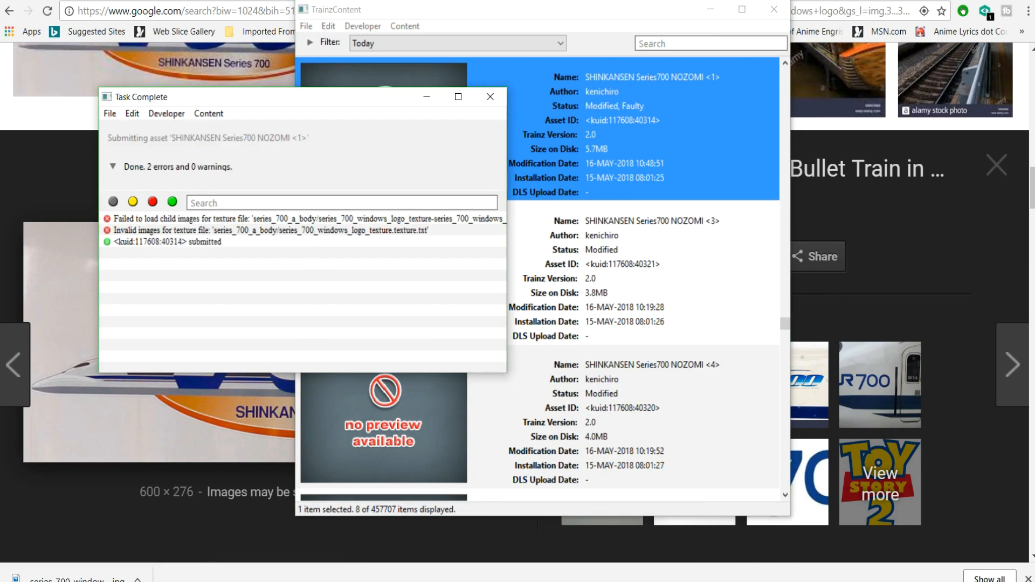
{"action": "left_click", "coordinate": [490, 96]}
{"action": "right_click", "coordinate": [543, 101]}
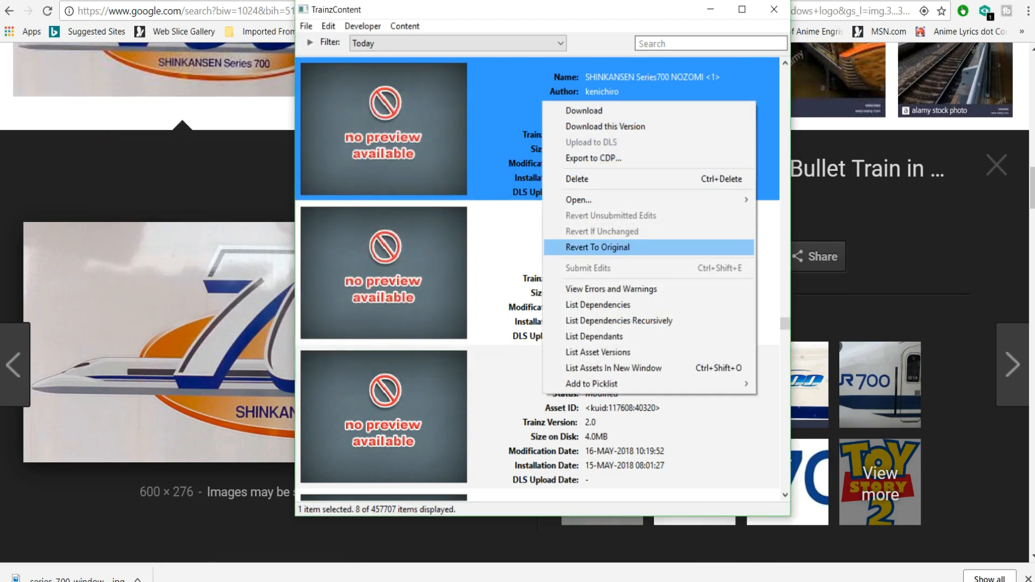
{"action": "left_click", "coordinate": [611, 289]}
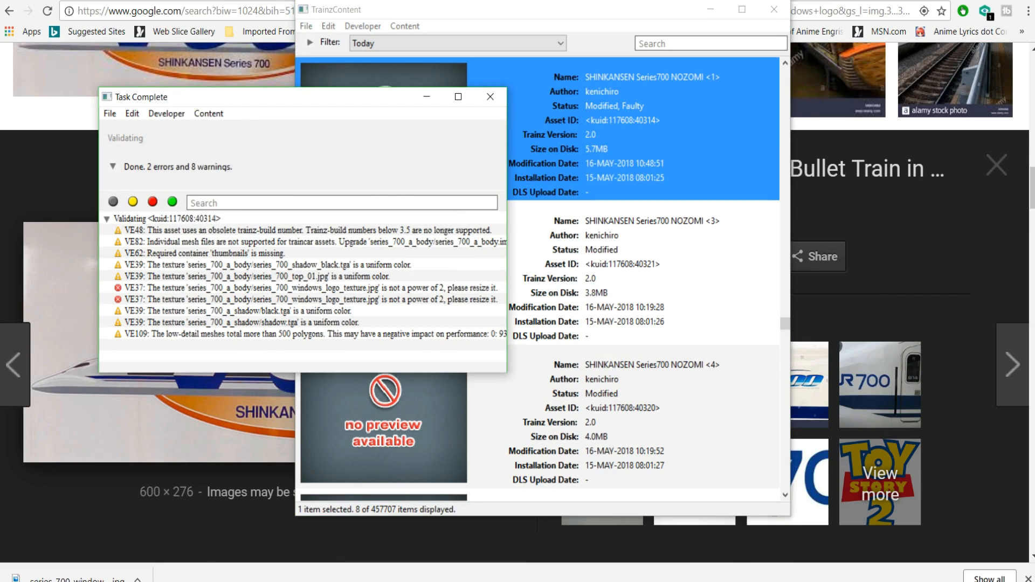
{"action": "left_click", "coordinate": [490, 96]}
- Show the files of SHINKANSEN Series700 NOZOMI <1> in Explorer and go into the series_700_a_body folder
{"action": "right_click", "coordinate": [529, 96]}
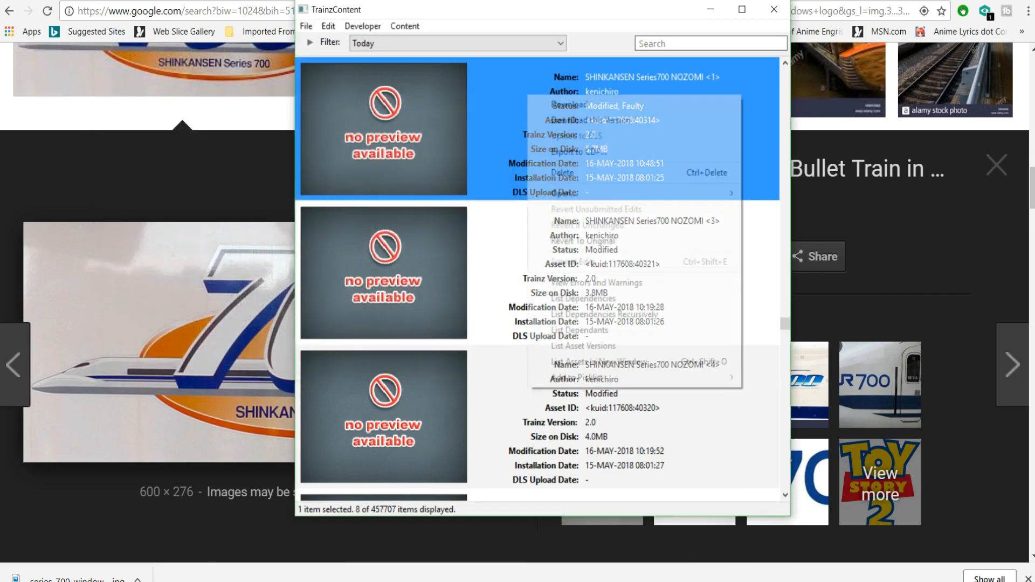
{"action": "mouse_move", "coordinate": [722, 193]}
{"action": "left_click", "coordinate": [796, 210]}
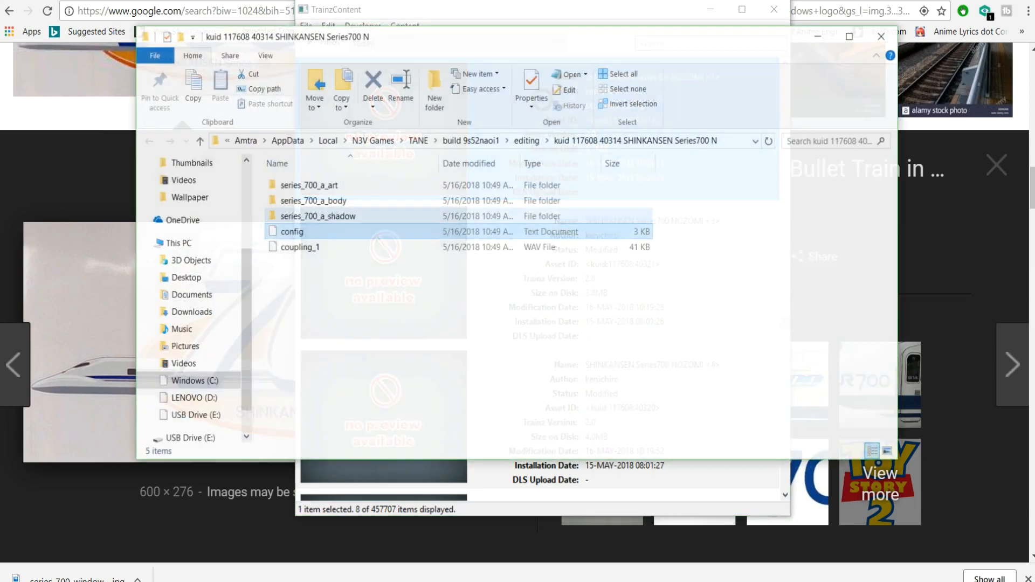
{"action": "double_click", "coordinate": [315, 201]}
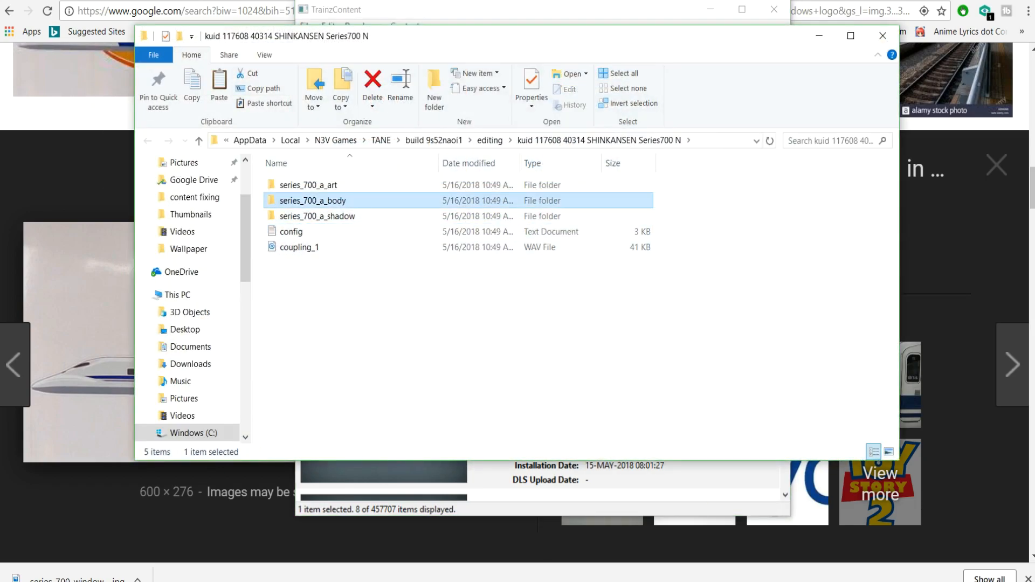
{"action": "scroll", "coordinate": [393, 328], "scroll_direction": "down", "scroll_amount": 5}
{"action": "scroll", "coordinate": [378, 342], "scroll_direction": "down", "scroll_amount": 1}
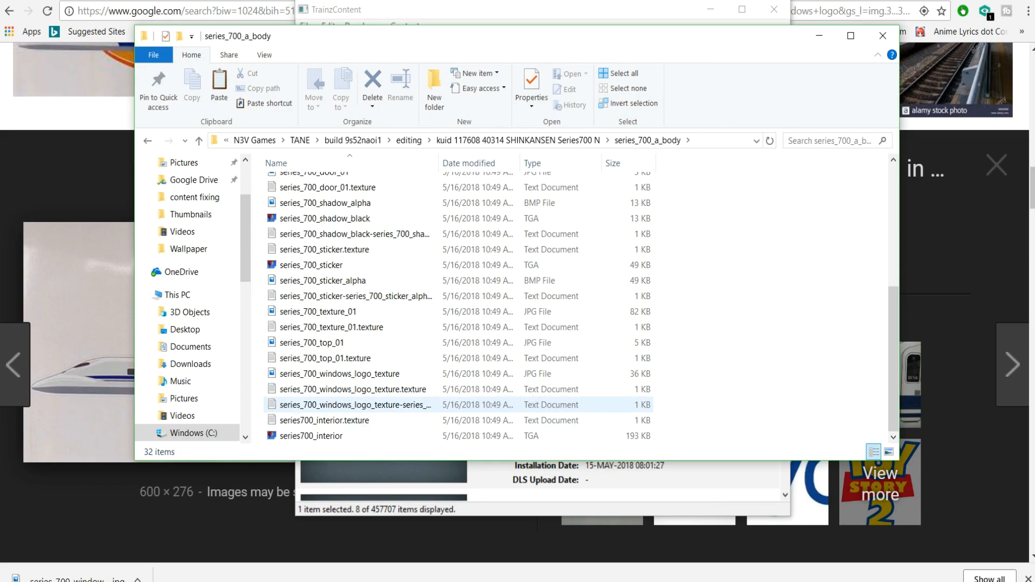
- Open the JPG image series_700_windows_logo_texture in Paint
{"action": "right_click", "coordinate": [380, 374]}
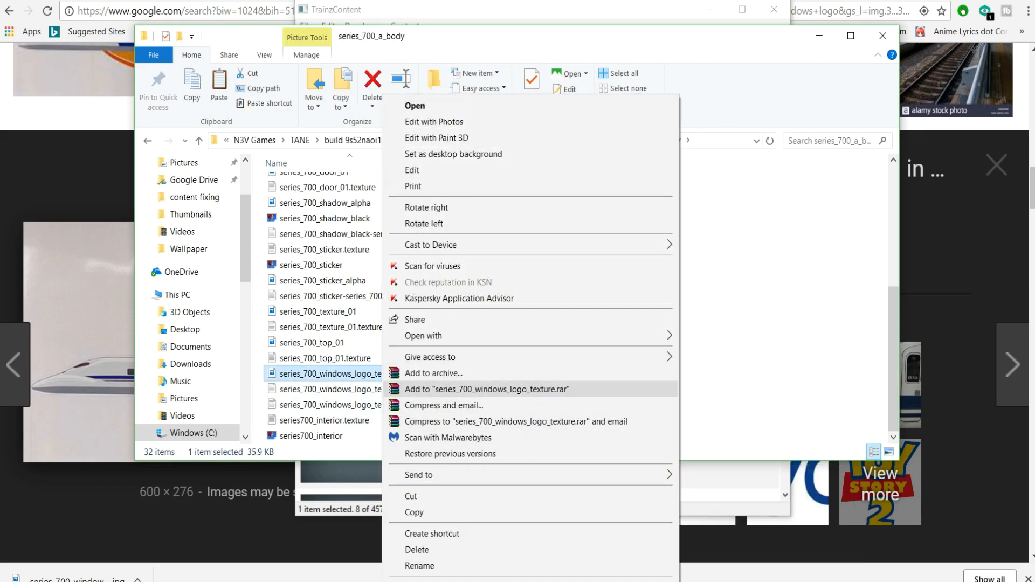
{"action": "left_click", "coordinate": [345, 373]}
{"action": "right_click", "coordinate": [345, 373]}
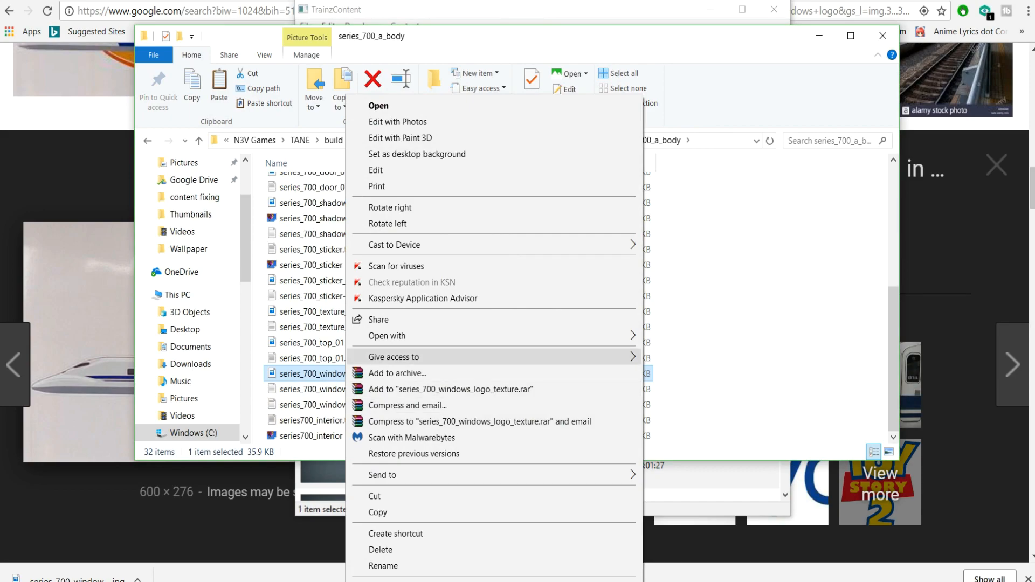
{"action": "mouse_move", "coordinate": [386, 336]}
{"action": "left_click", "coordinate": [671, 353]}
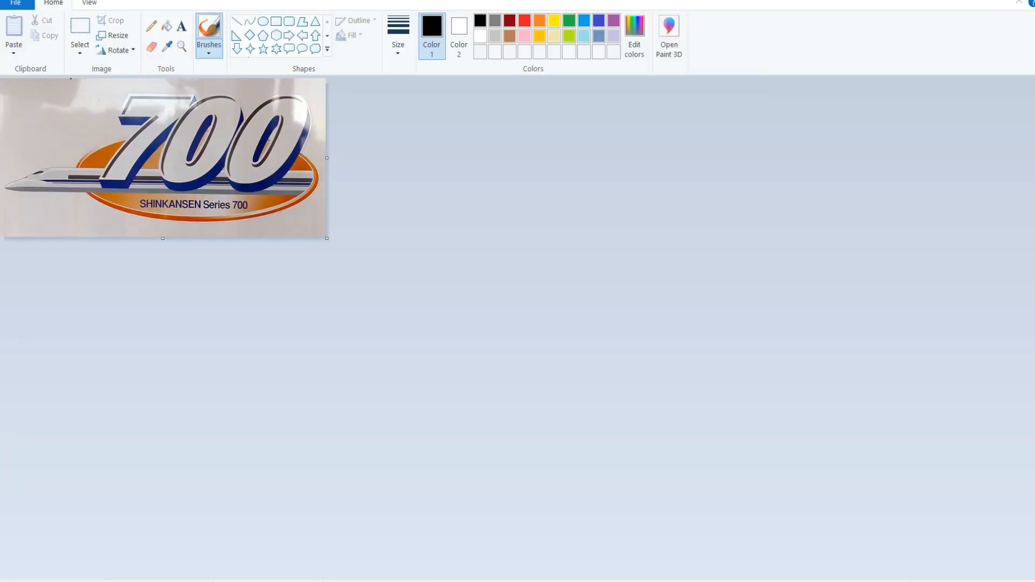
- Resize the logo image by pixels without maintaining aspect ratio, setting the width to 512 and reducing the height, and save it
{"action": "left_click", "coordinate": [114, 36]}
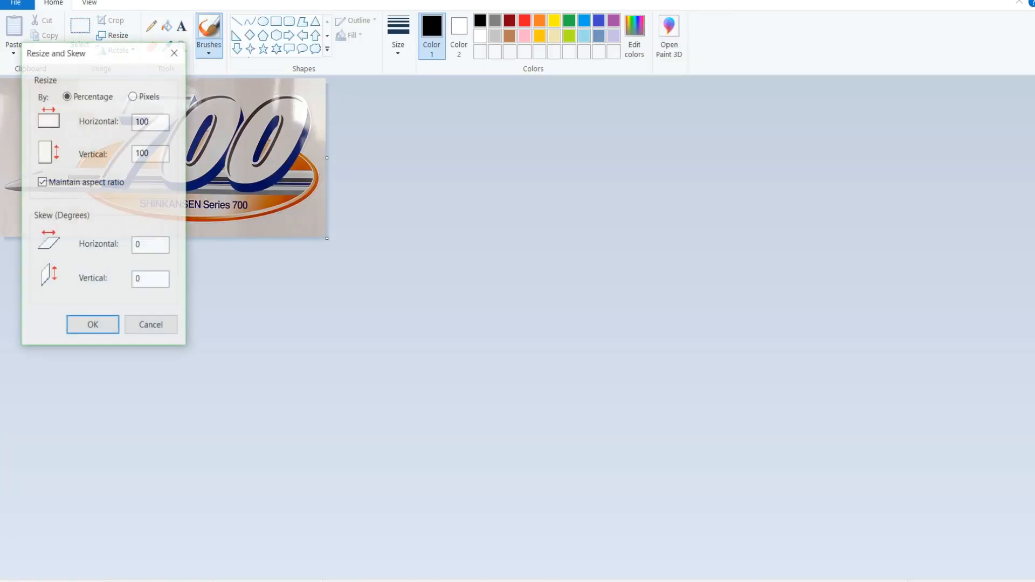
{"action": "left_click", "coordinate": [137, 96]}
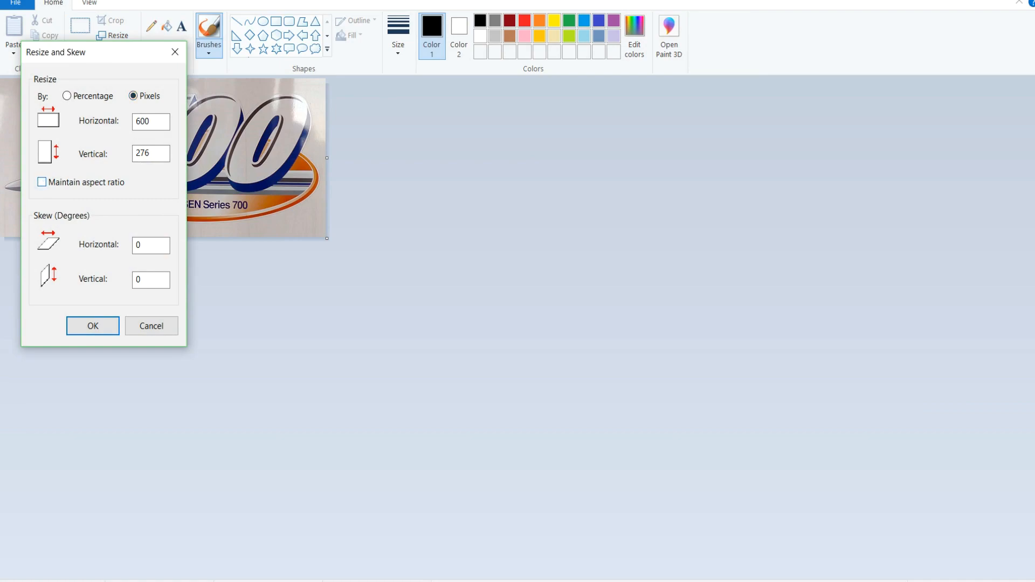
{"action": "double_click", "coordinate": [143, 122]}
{"action": "type", "text": "512"}
{"action": "key", "text": "Tab"}
{"action": "type", "text": "2"}
{"action": "key", "text": "Return"}
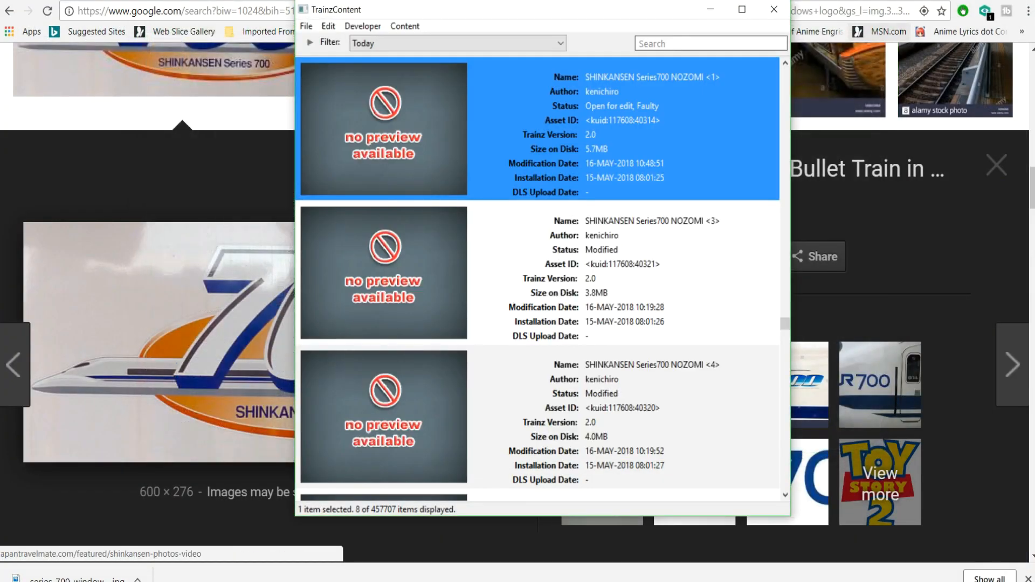
- Submit the asset's edits with the resized logo texture, and check its errors and warnings again
{"action": "right_click", "coordinate": [648, 133]}
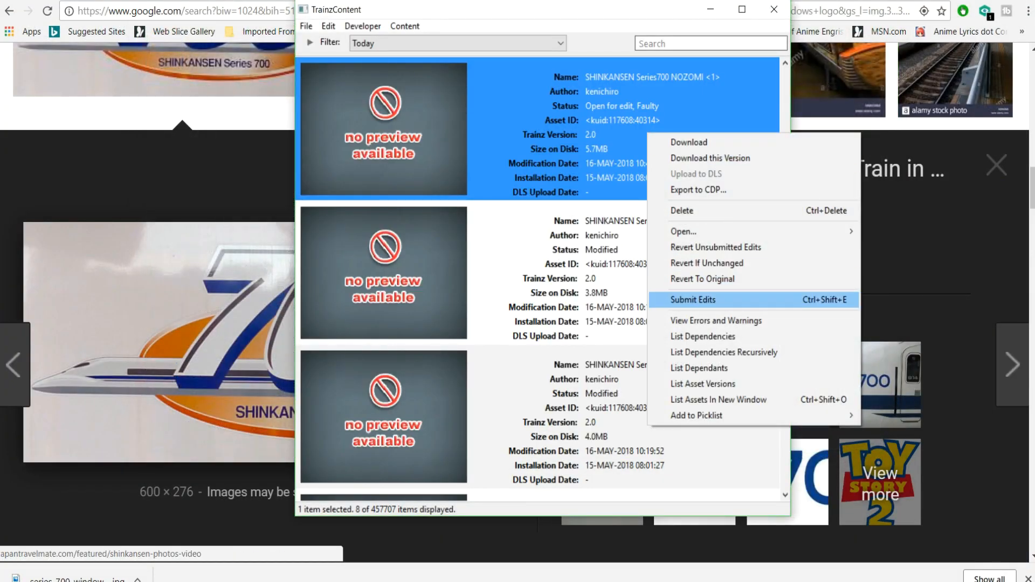
{"action": "left_click", "coordinate": [679, 300]}
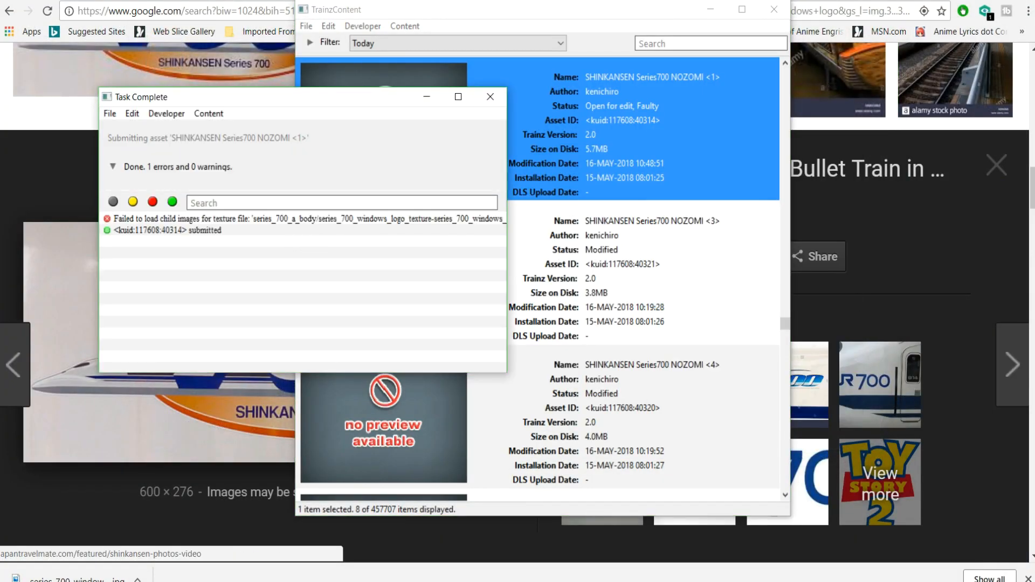
{"action": "left_click", "coordinate": [490, 96]}
{"action": "right_click", "coordinate": [554, 108]}
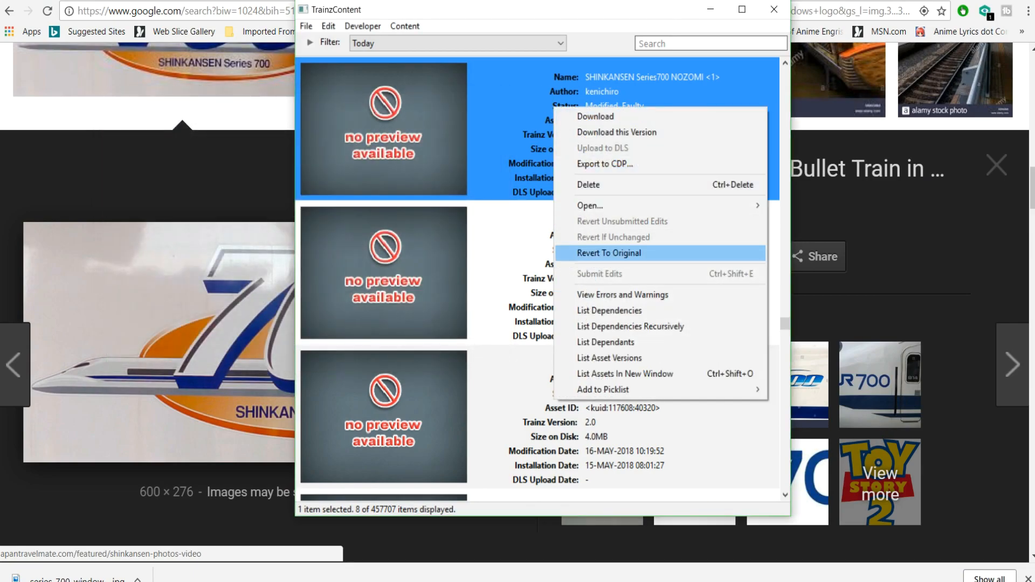
{"action": "left_click", "coordinate": [620, 295]}
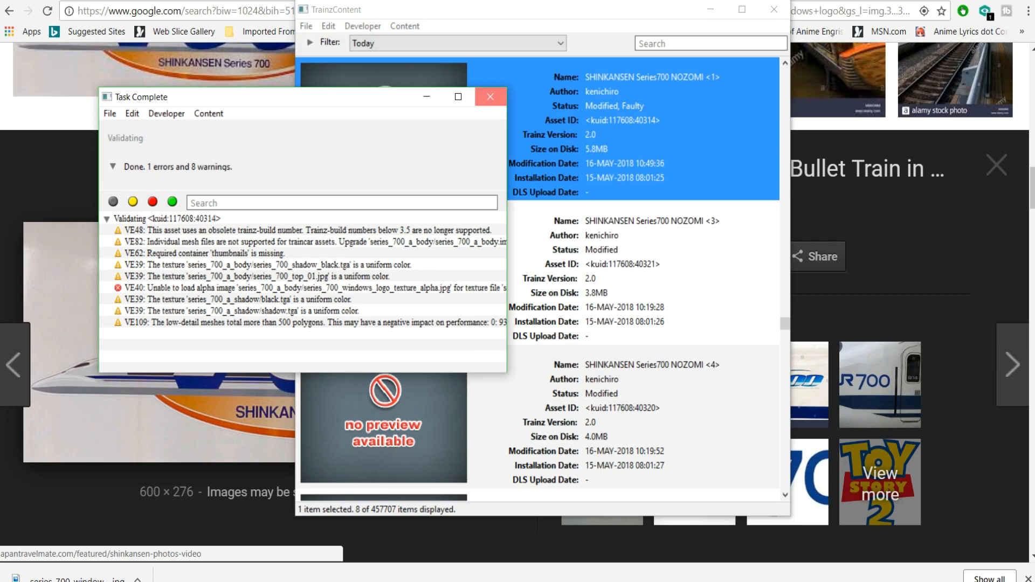
{"action": "left_click", "coordinate": [490, 97]}
- Reopen the asset's files in Explorer and locate the logo texture files in the series_700_a_body folder
{"action": "right_click", "coordinate": [578, 113]}
{"action": "mouse_move", "coordinate": [614, 213]}
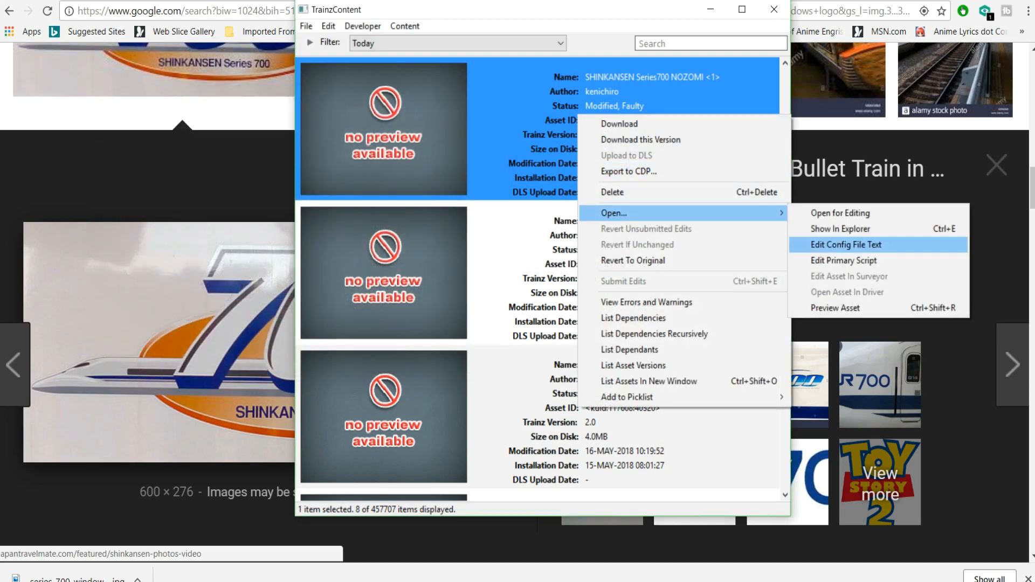
{"action": "left_click", "coordinate": [841, 228]}
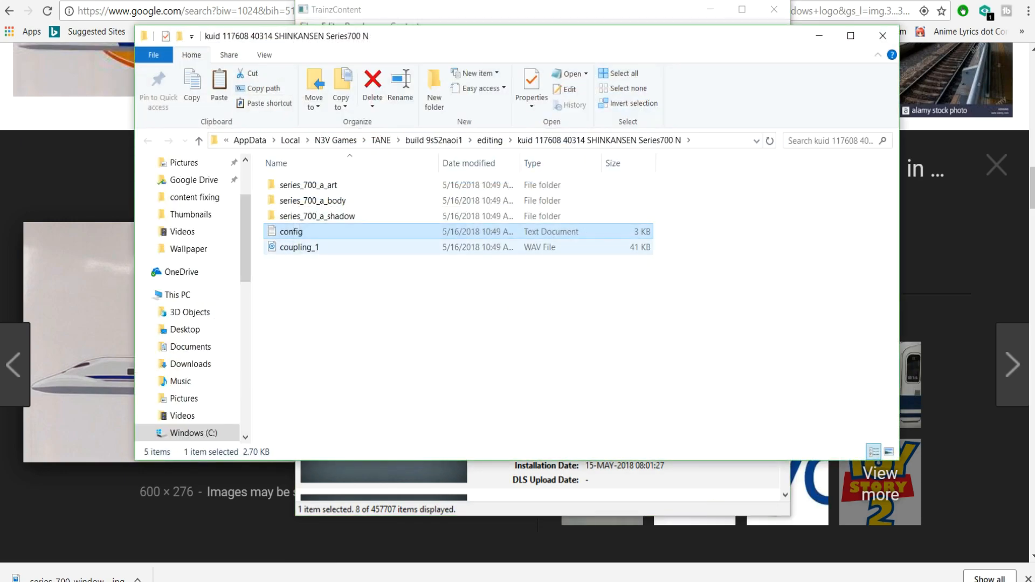
{"action": "double_click", "coordinate": [302, 201]}
{"action": "scroll", "coordinate": [323, 233], "scroll_direction": "down", "scroll_amount": 2}
{"action": "scroll", "coordinate": [323, 234], "scroll_direction": "down", "scroll_amount": 4}
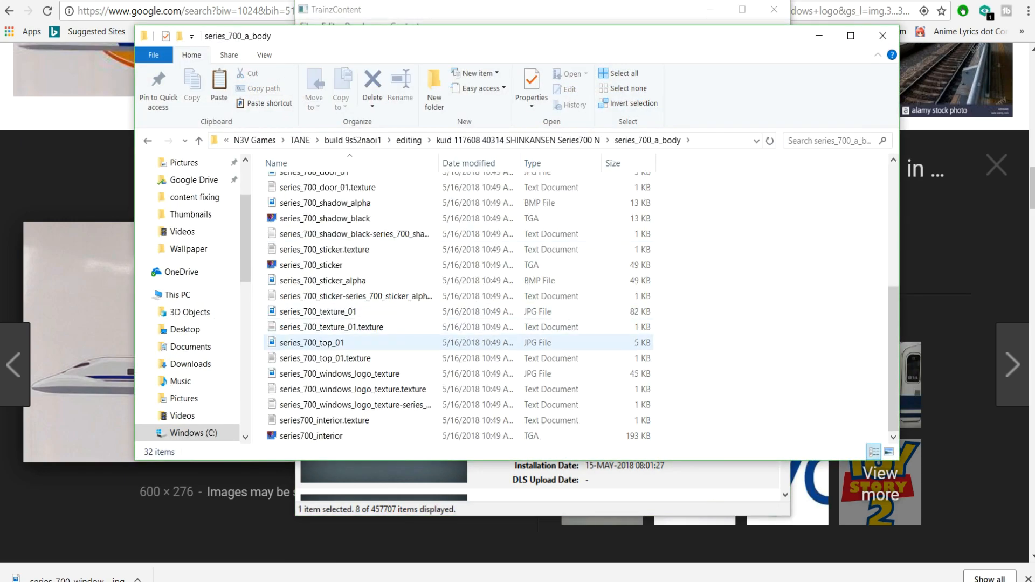
- Duplicate the JPG image series_700_windows_logo_texture within the series_700_a_body folder
{"action": "right_click", "coordinate": [334, 374]}
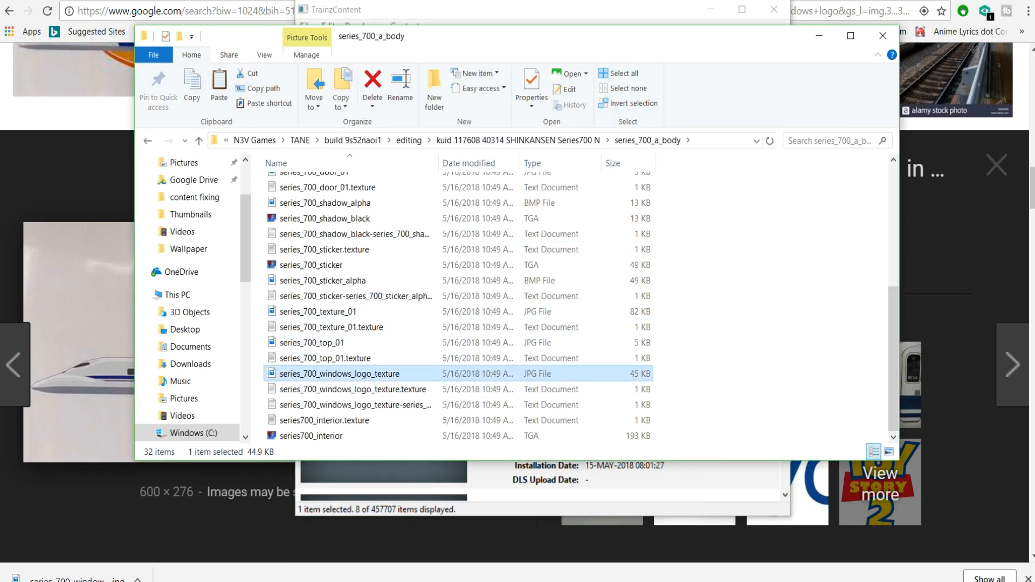
{"action": "left_click", "coordinate": [366, 512]}
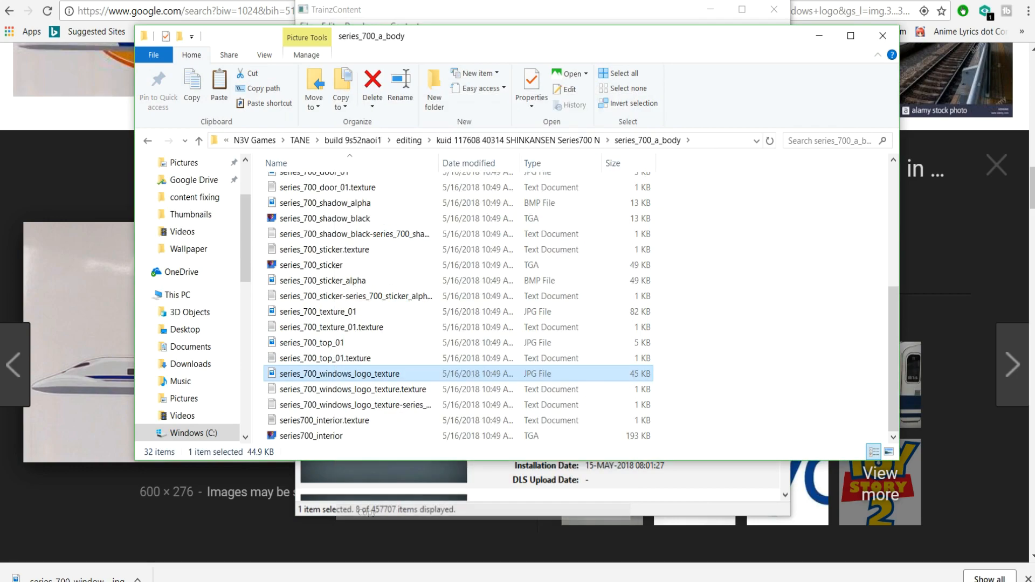
{"action": "left_click", "coordinate": [415, 436]}
{"action": "right_click", "coordinate": [416, 431]}
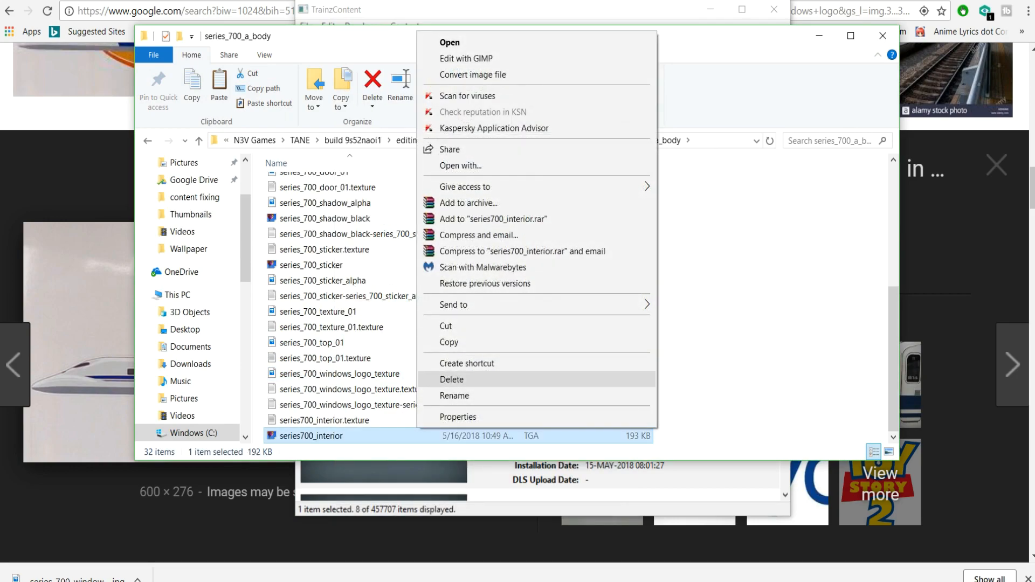
{"action": "right_click", "coordinate": [702, 354]}
{"action": "left_click", "coordinate": [733, 454]}
- Rename the copied logo JPG as series_700_windows_logo_texture_alpha
{"action": "key", "text": "F2"}
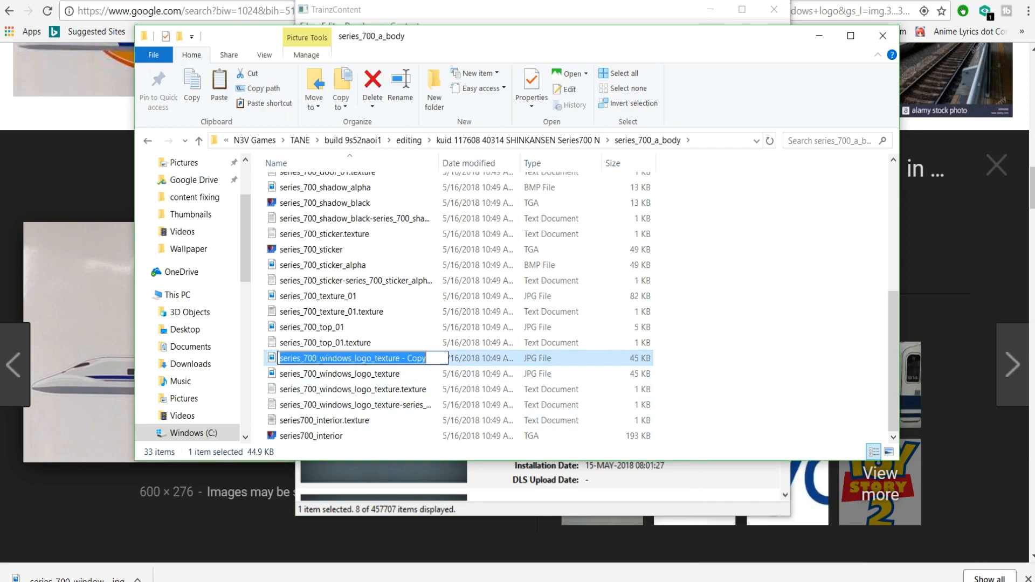
{"action": "left_click", "coordinate": [433, 358]}
{"action": "key", "text": "BackSpace"}
{"action": "key", "text": "BackSpace"}
{"action": "key", "text": "BackSpace"}
{"action": "key", "text": "BackSpace"}
{"action": "key", "text": "BackSpace"}
{"action": "key", "text": "BackSpace"}
{"action": "key", "text": "BackSpace"}
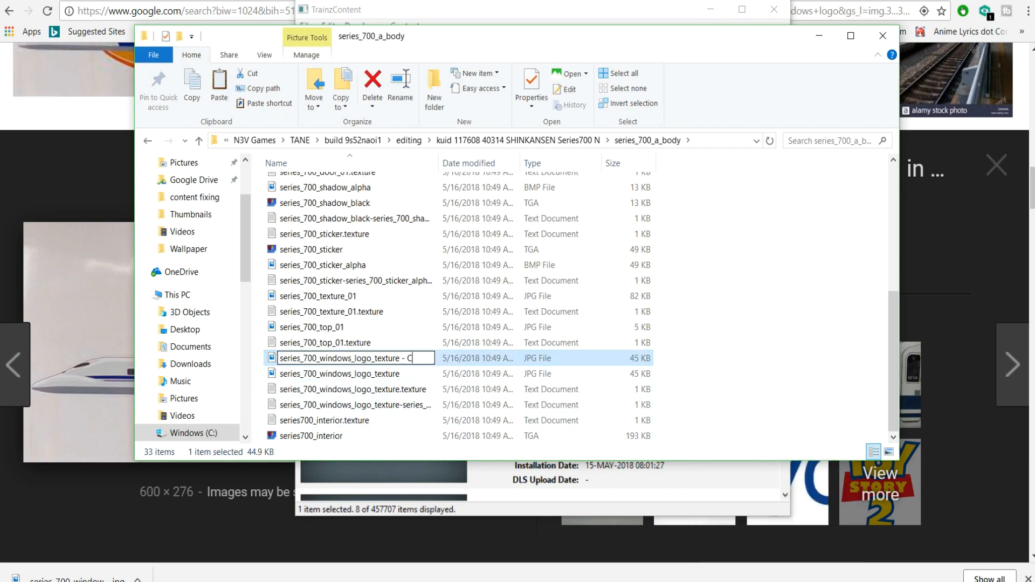
{"action": "type", "text": "_alpha"}
{"action": "key", "text": "Return"}
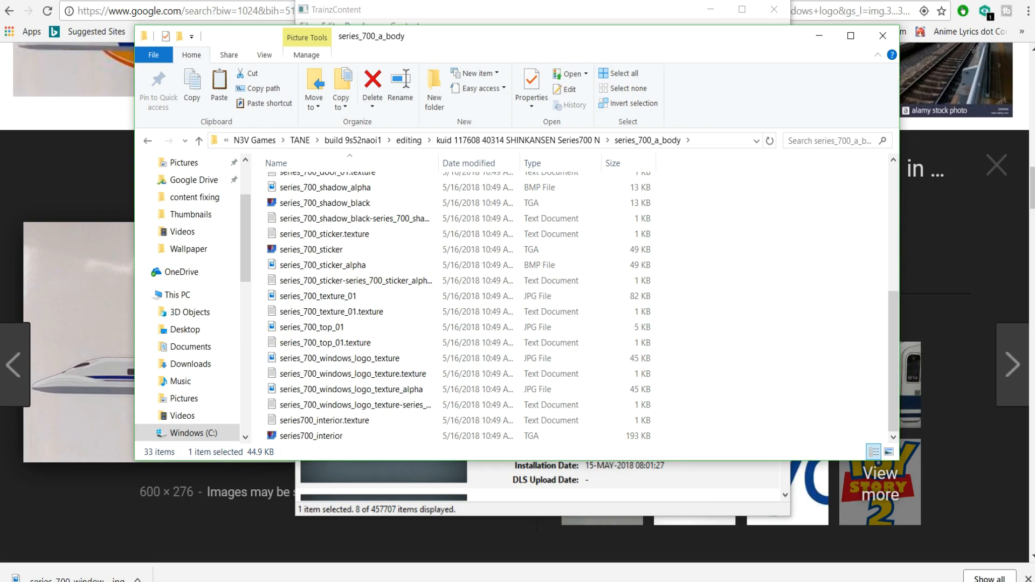
- Submit the edits of the SHINKANSEN Series700 NOZOMI <1> asset and open a preview of it
{"action": "left_click", "coordinate": [882, 35]}
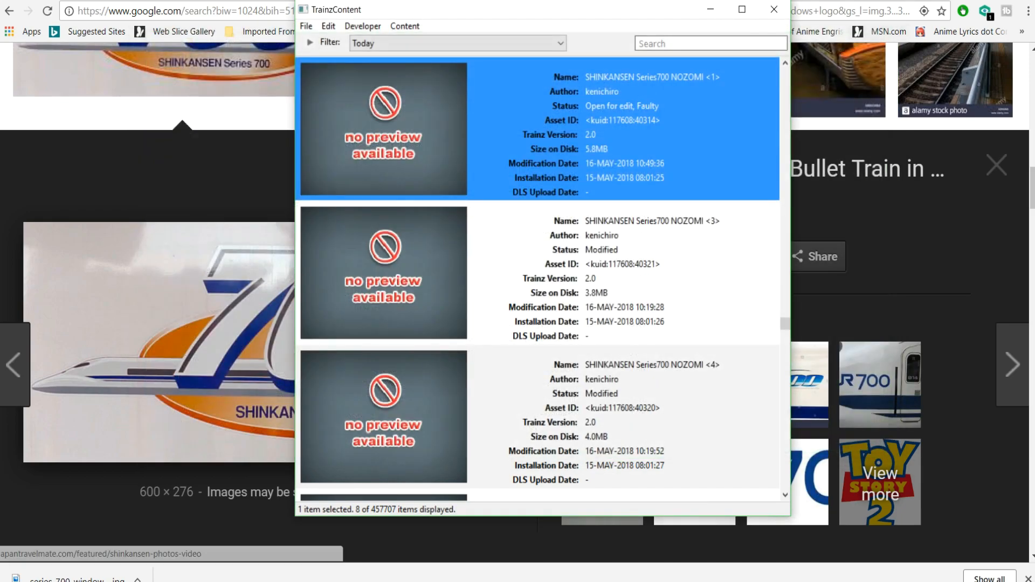
{"action": "right_click", "coordinate": [616, 136]}
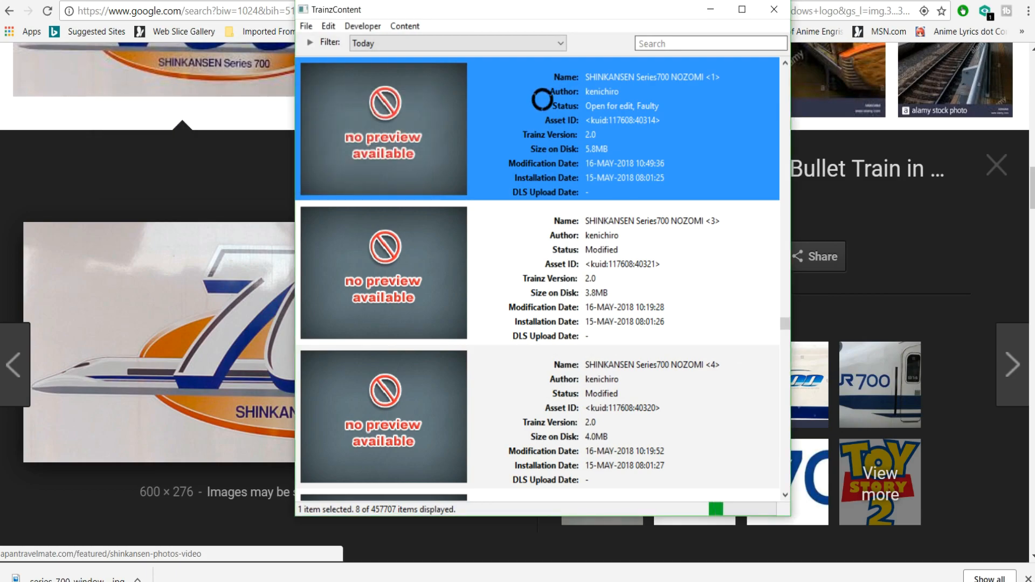
{"action": "right_click", "coordinate": [624, 116]}
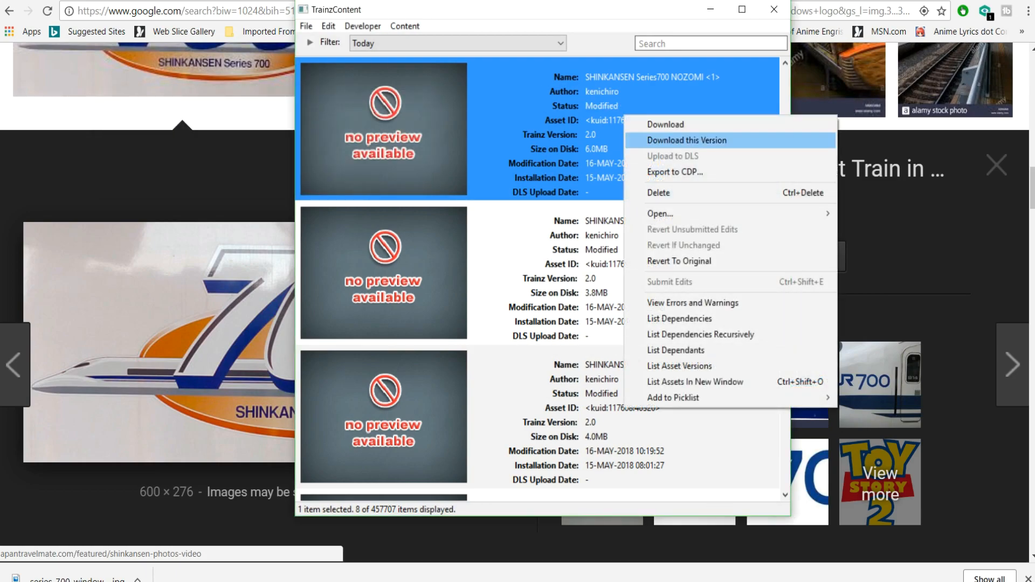
{"action": "mouse_move", "coordinate": [674, 214]}
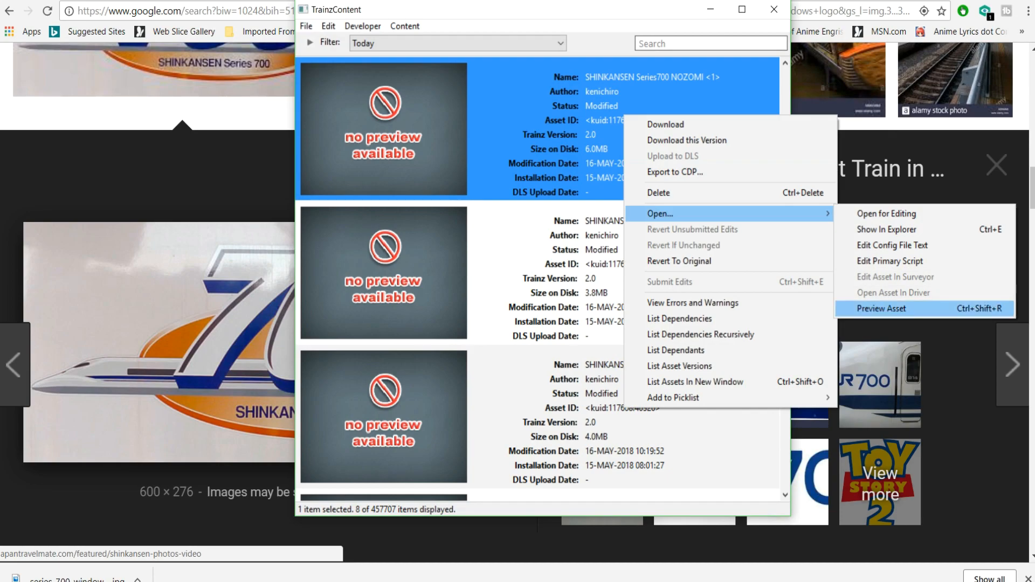
{"action": "left_click", "coordinate": [890, 308]}
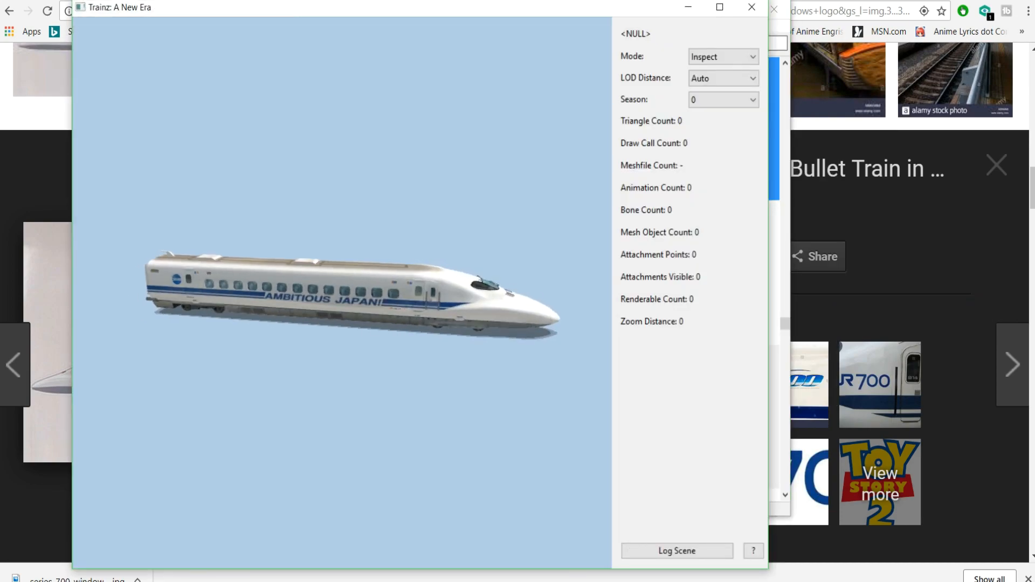
- Inspect the train's side, windows and lettering up close from both directions in the asset preview, and close it
{"action": "left_click_drag", "start_coordinate": [324, 334], "coordinate": [366, 283]}
{"action": "scroll", "coordinate": [350, 321], "scroll_direction": "up", "scroll_amount": 2}
{"action": "scroll", "coordinate": [366, 283], "scroll_direction": "up", "scroll_amount": 3}
{"action": "scroll", "coordinate": [341, 305], "scroll_direction": "up", "scroll_amount": 4}
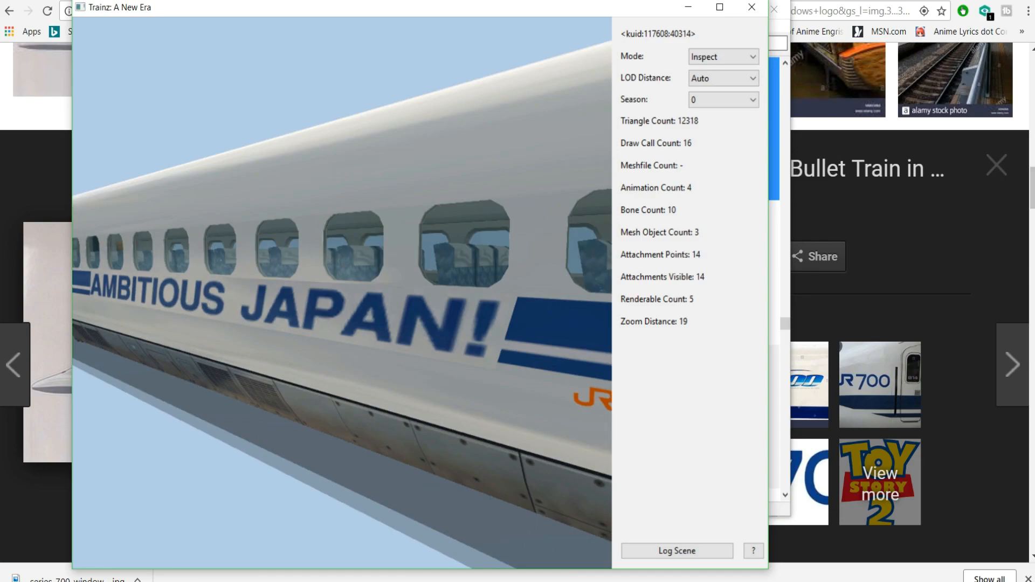
{"action": "scroll", "coordinate": [342, 292], "scroll_direction": "down", "scroll_amount": 2}
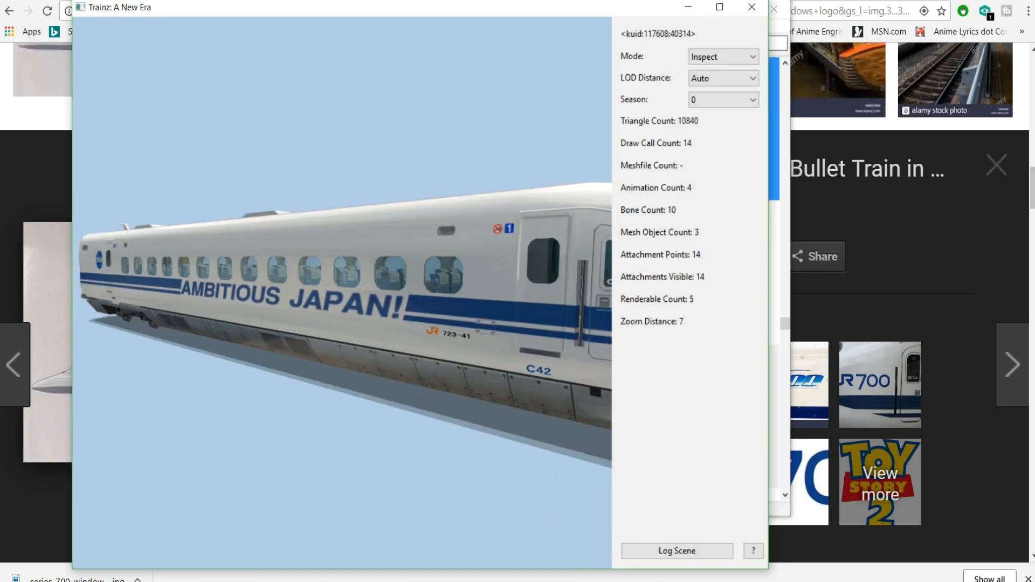
{"action": "left_click_drag", "start_coordinate": [342, 293], "coordinate": [383, 291]}
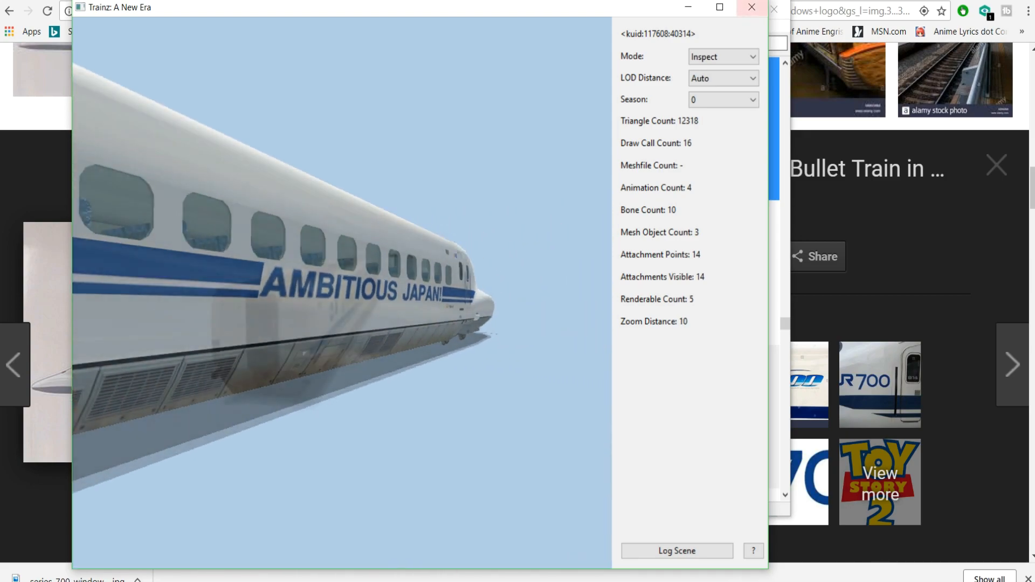
{"action": "left_click", "coordinate": [751, 7]}
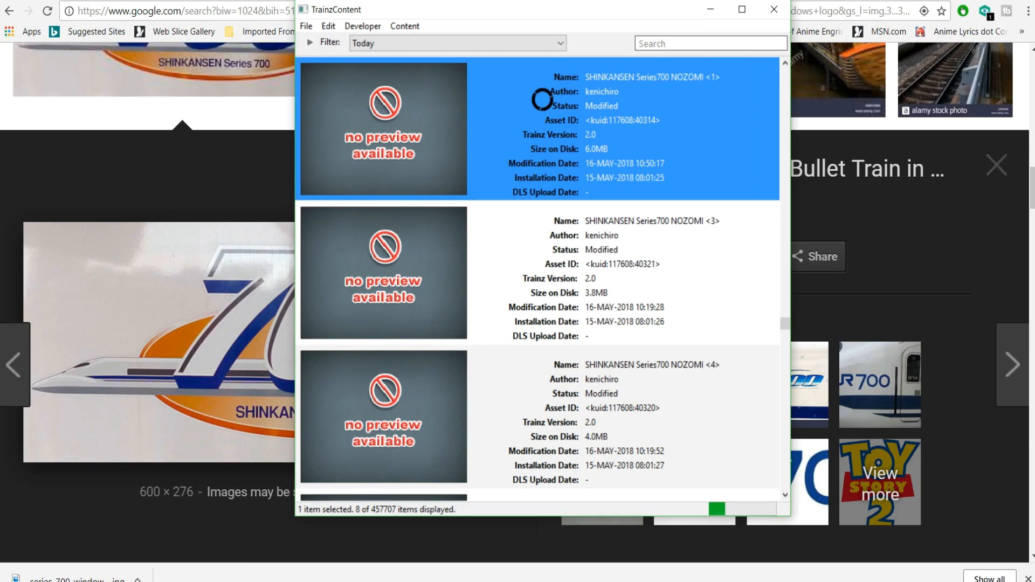
- Open the config file of SHINKANSEN Series700 NOZOMI <5> and edit its pantograph KUID, replacing the first number with 461 and entering 543
{"action": "left_click", "coordinate": [539, 412]}
{"action": "scroll", "coordinate": [539, 412], "scroll_direction": "down", "scroll_amount": 3}
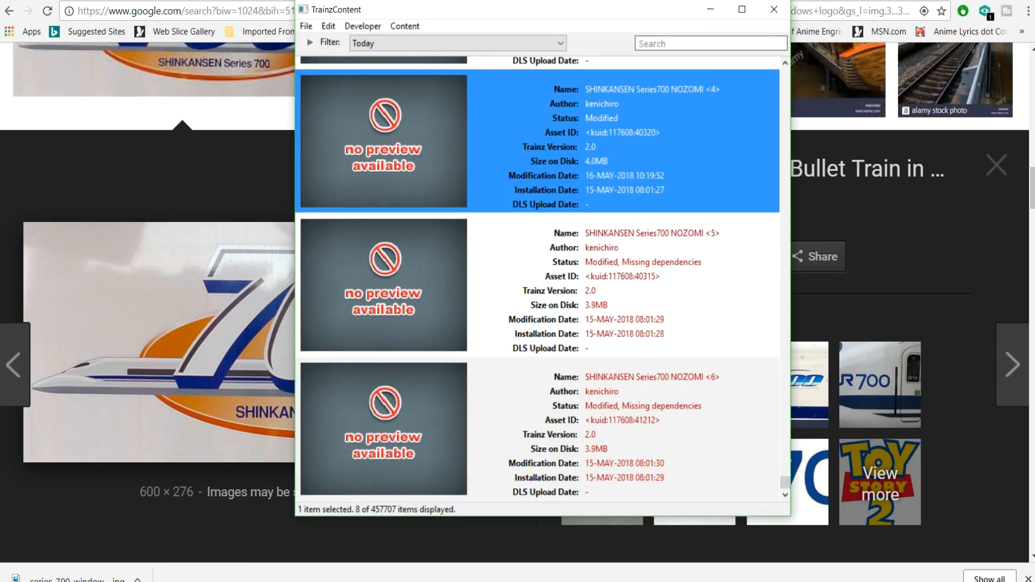
{"action": "left_click", "coordinate": [539, 284]}
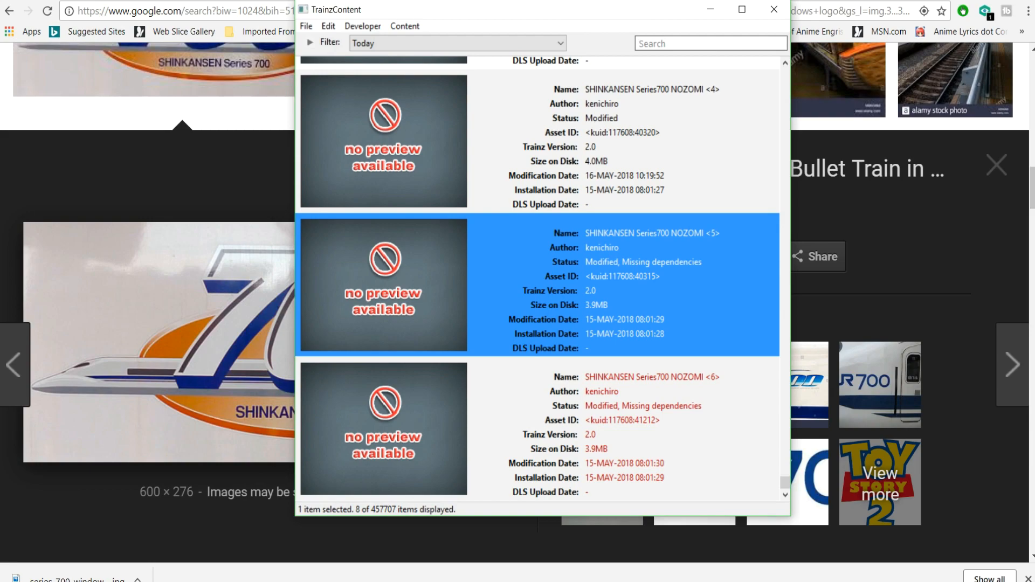
{"action": "right_click", "coordinate": [654, 273]}
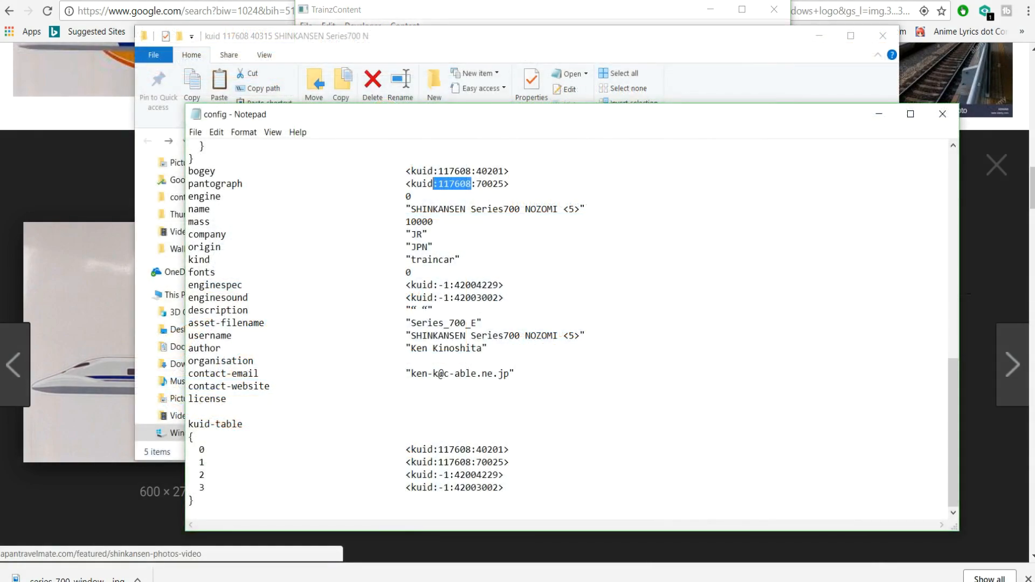
{"action": "key", "text": "shift+Right"}
{"action": "key", "text": "shift+Right"}
{"action": "key", "text": "shift+Left"}
{"action": "type", "text": "461"}
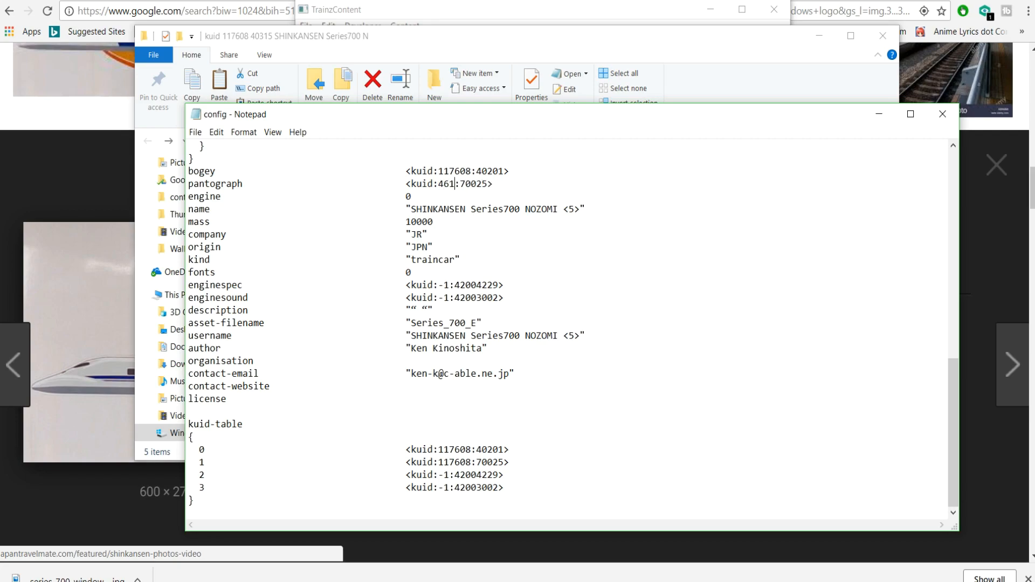
{"action": "type", "text": "543"}
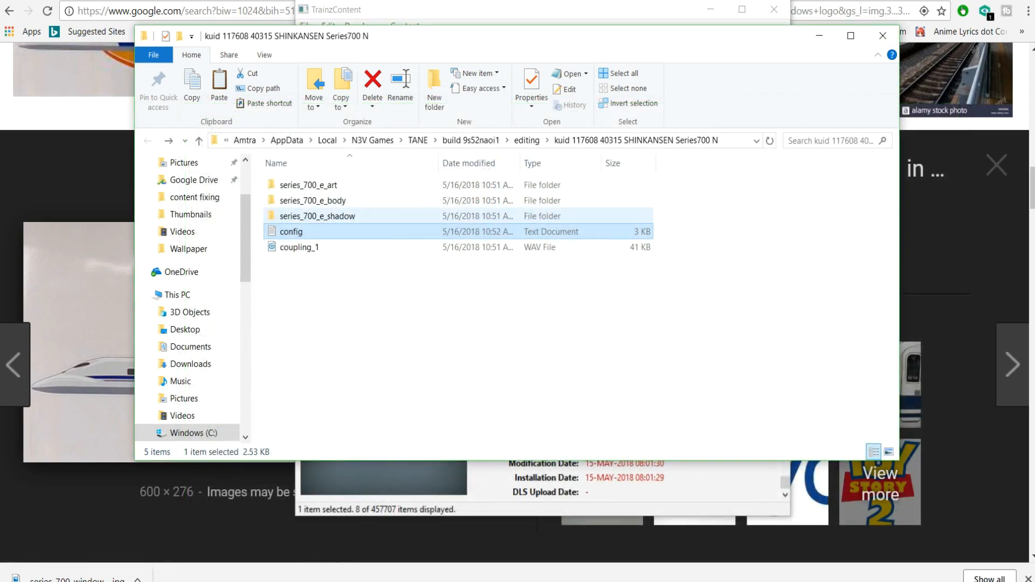
- Duplicate the TGA image black within the asset's series_700_e_shadow folder
{"action": "double_click", "coordinate": [302, 215]}
{"action": "left_click", "coordinate": [287, 200]}
{"action": "right_click", "coordinate": [287, 200]}
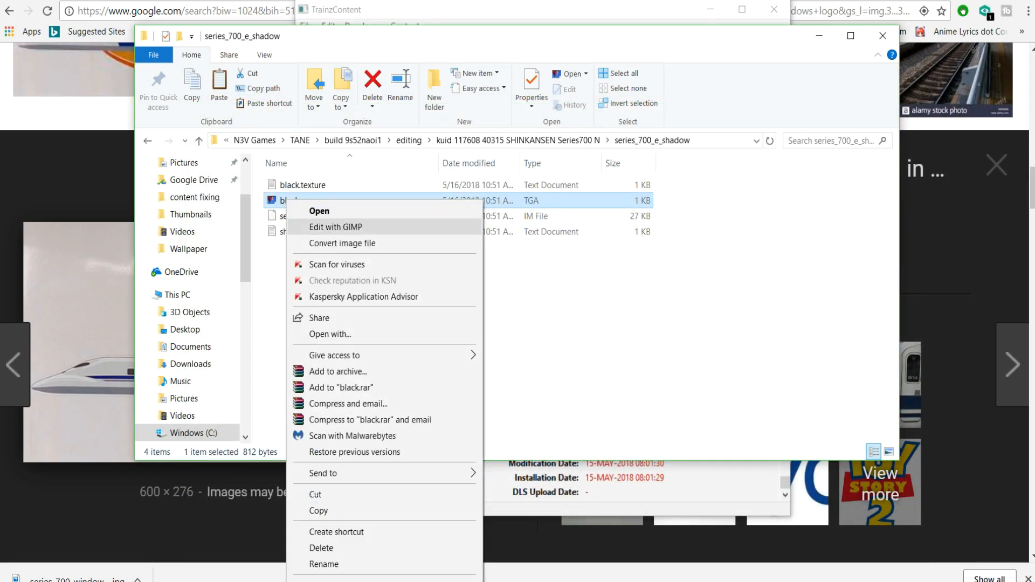
{"action": "left_click", "coordinate": [318, 510]}
{"action": "right_click", "coordinate": [383, 339]}
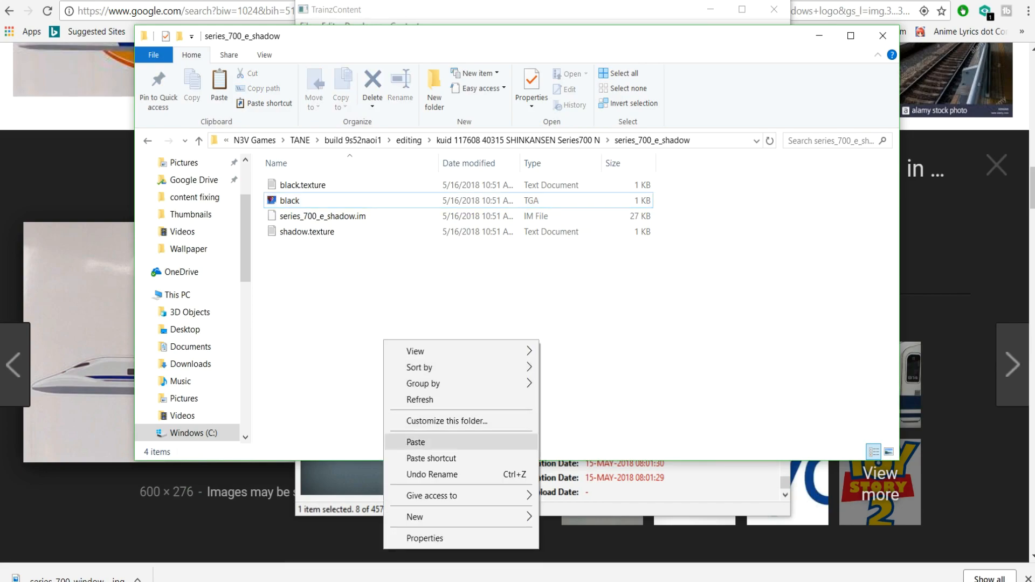
{"action": "left_click", "coordinate": [415, 442]}
- Rename the copied TGA image as shadow
{"action": "key", "text": "F2"}
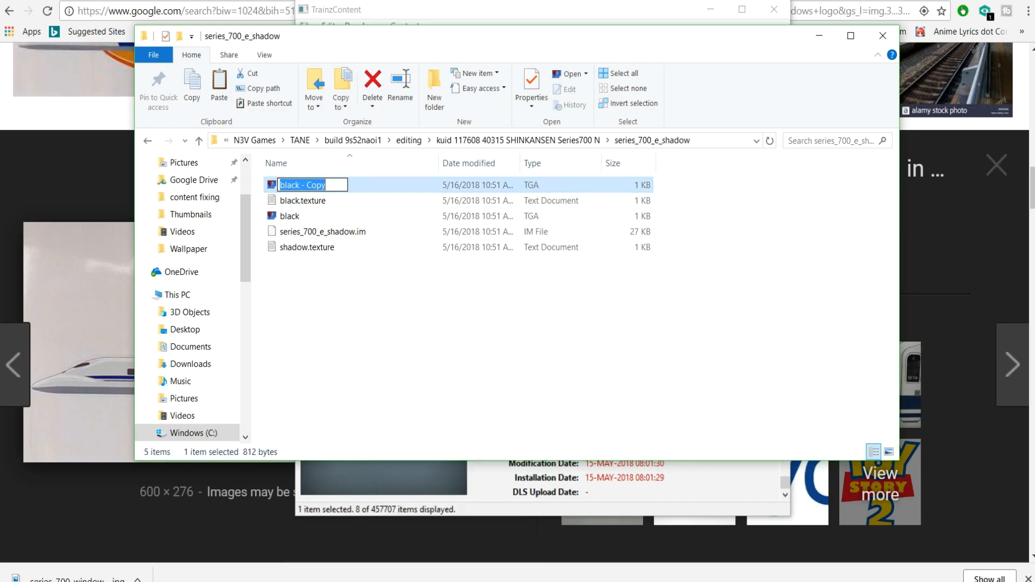
{"action": "type", "text": "sadow"}
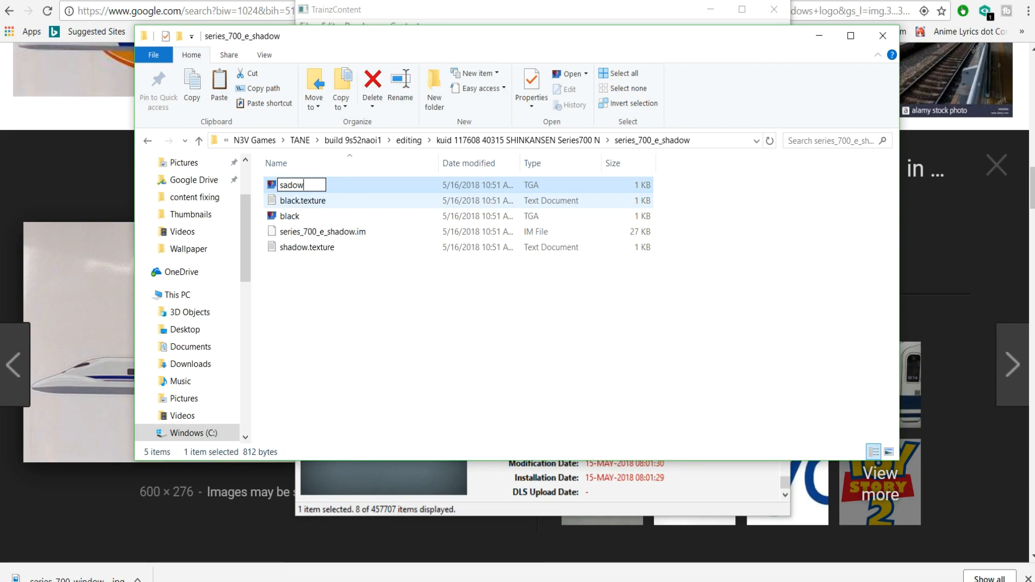
{"action": "right_click", "coordinate": [354, 204]}
{"action": "key", "text": "Escape"}
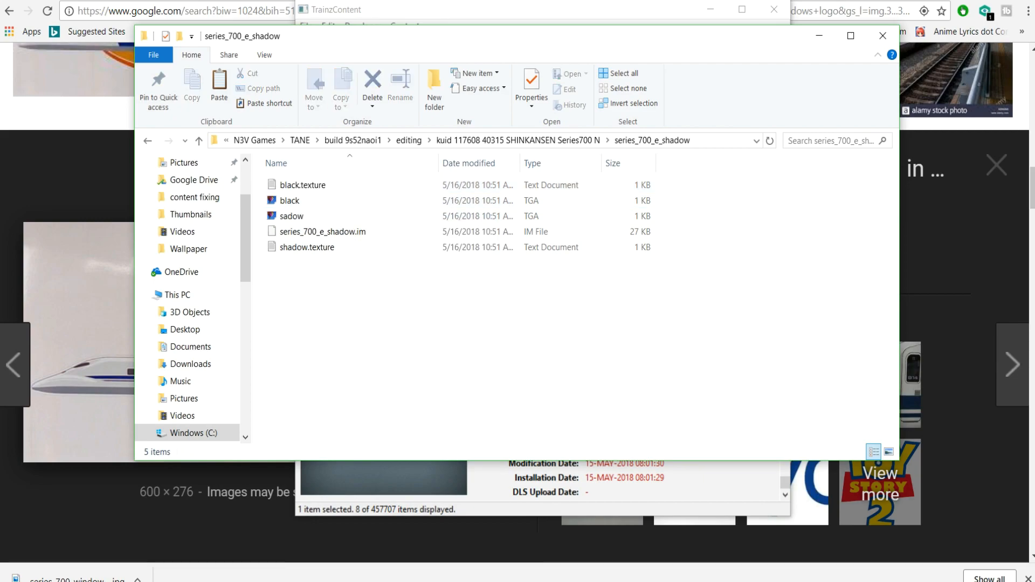
{"action": "left_click", "coordinate": [323, 216]}
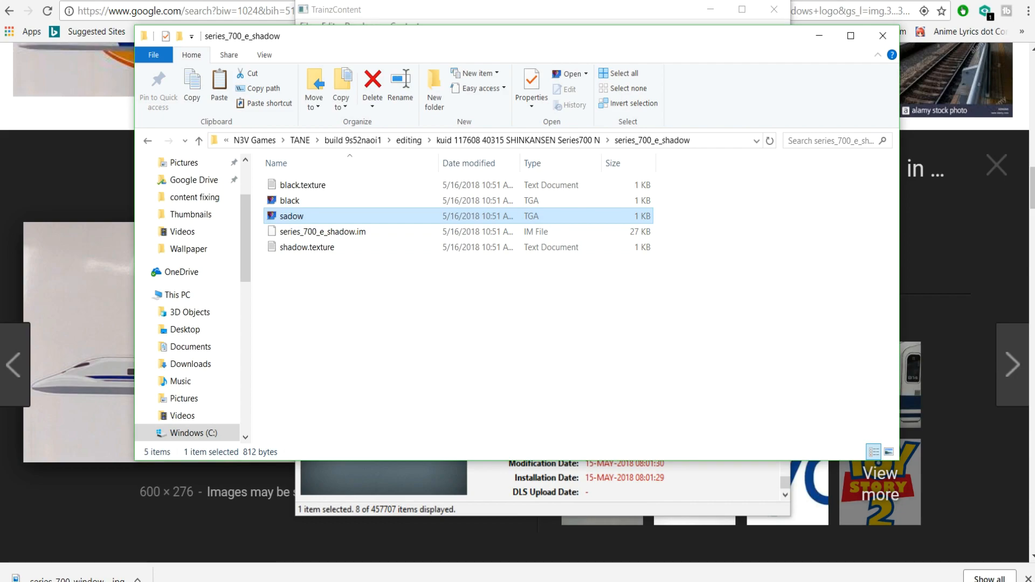
{"action": "key", "text": "F2"}
{"action": "type", "text": "shadow"}
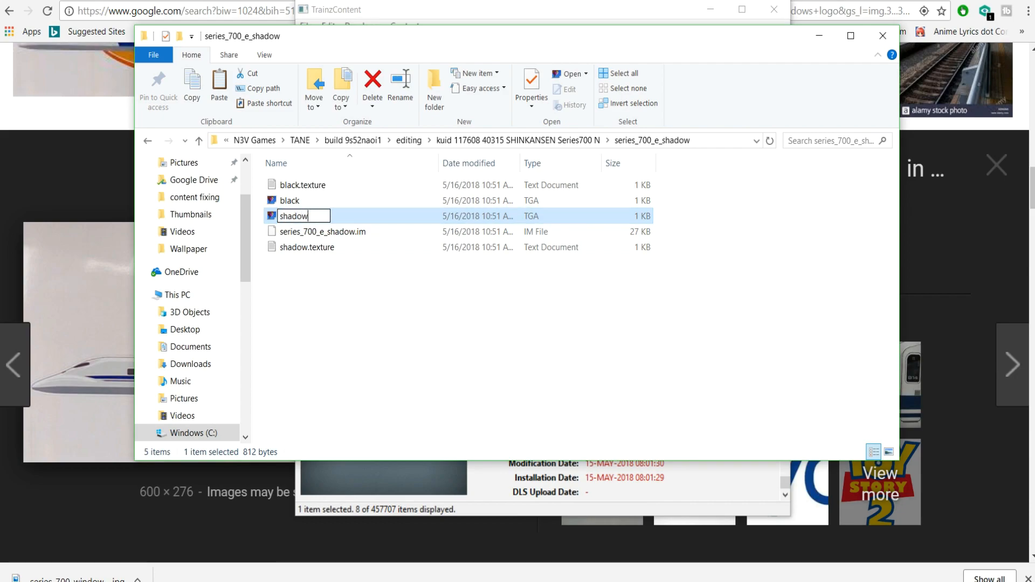
{"action": "key", "text": "Return"}
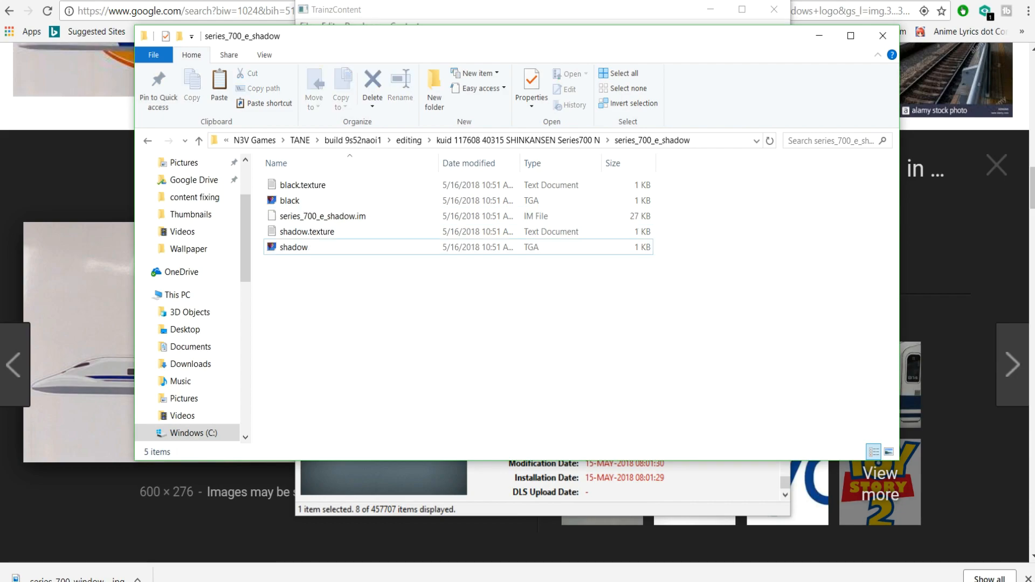
- Close the asset's folder, submit the edits of SHINKANSEN Series700 NOZOMI <5>, and dismiss the task report
{"action": "left_click", "coordinate": [882, 36]}
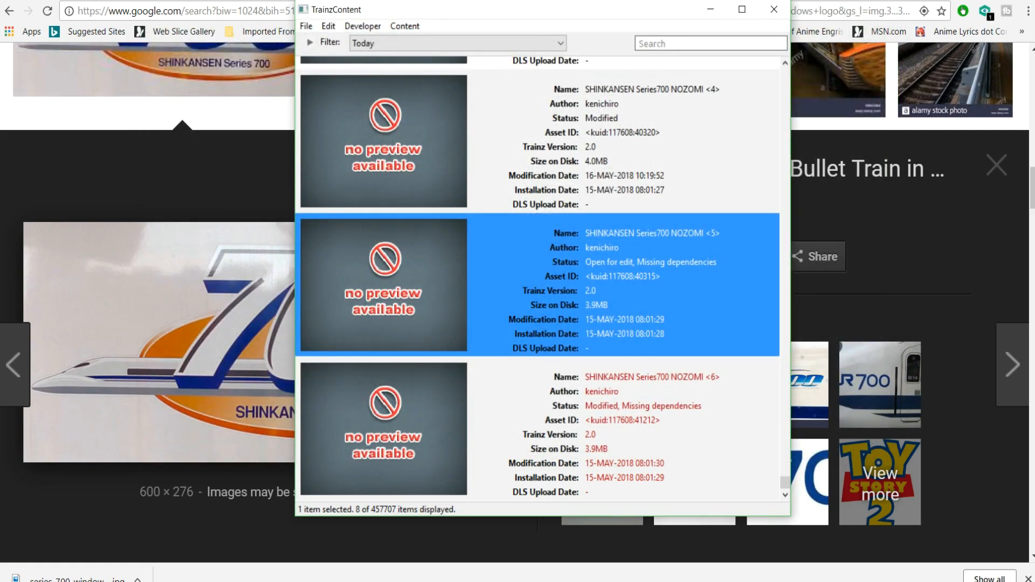
{"action": "right_click", "coordinate": [691, 296]}
{"action": "left_click", "coordinate": [735, 461]}
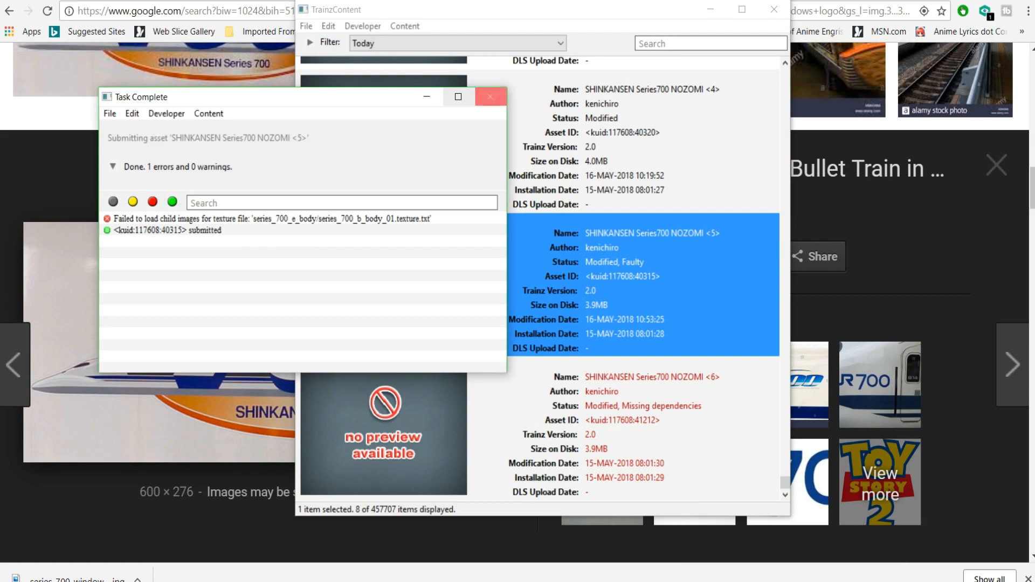
{"action": "left_click", "coordinate": [490, 97]}
- Switch to the browser and search Google Images for "shinkansen 700 car 5"
{"action": "scroll", "coordinate": [148, 302], "scroll_direction": "up", "scroll_amount": 1}
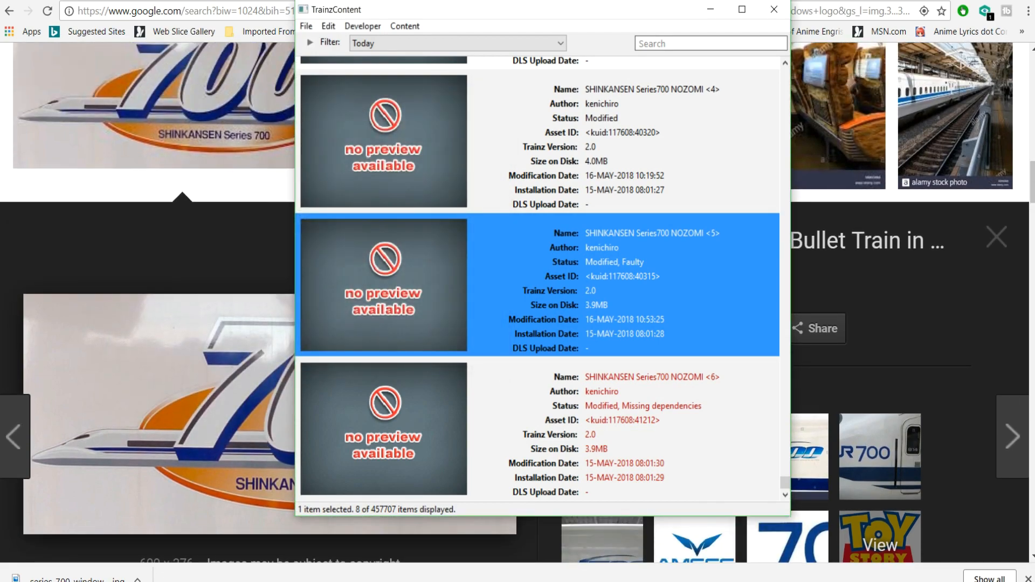
{"action": "scroll", "coordinate": [518, 302], "scroll_direction": "up", "scroll_amount": 2}
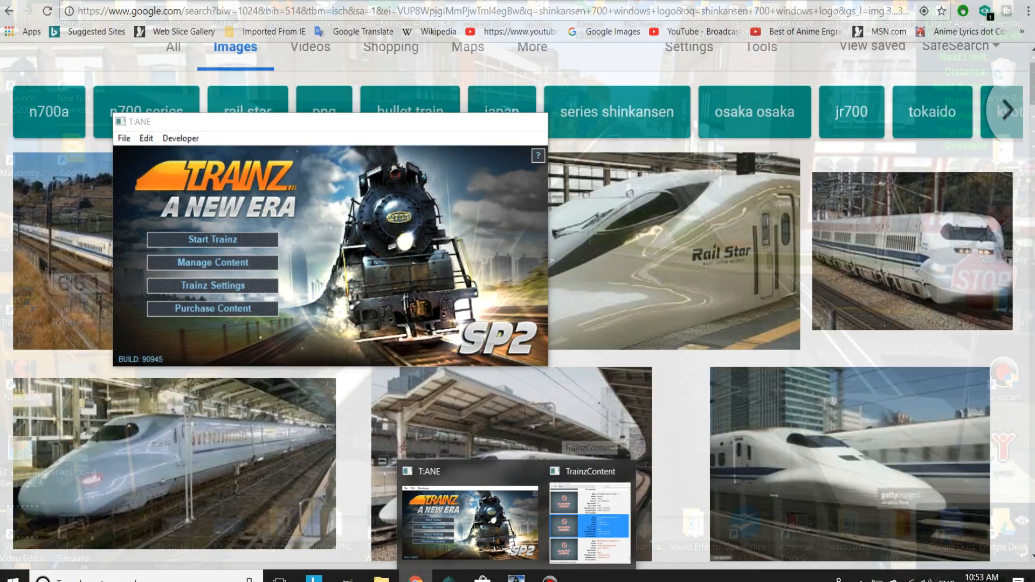
{"action": "scroll", "coordinate": [517, 302], "scroll_direction": "up", "scroll_amount": 2}
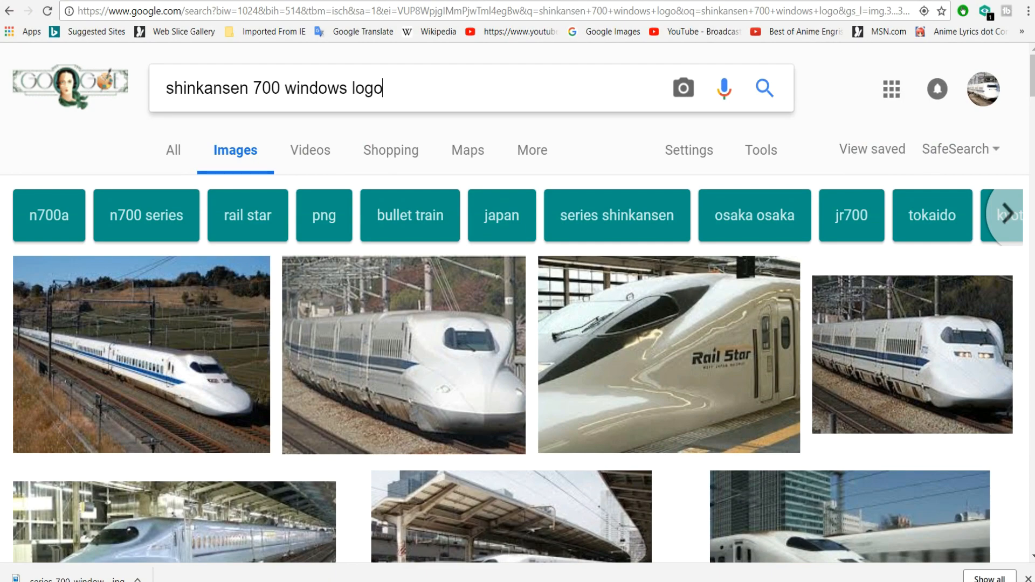
{"action": "left_click_drag", "start_coordinate": [383, 87], "coordinate": [286, 88]}
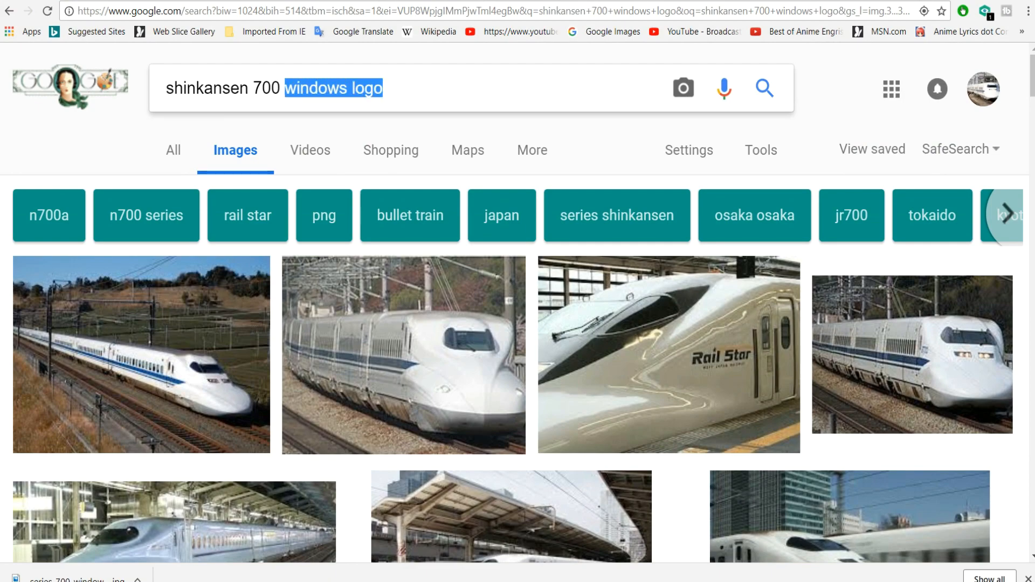
{"action": "type", "text": "car 5"}
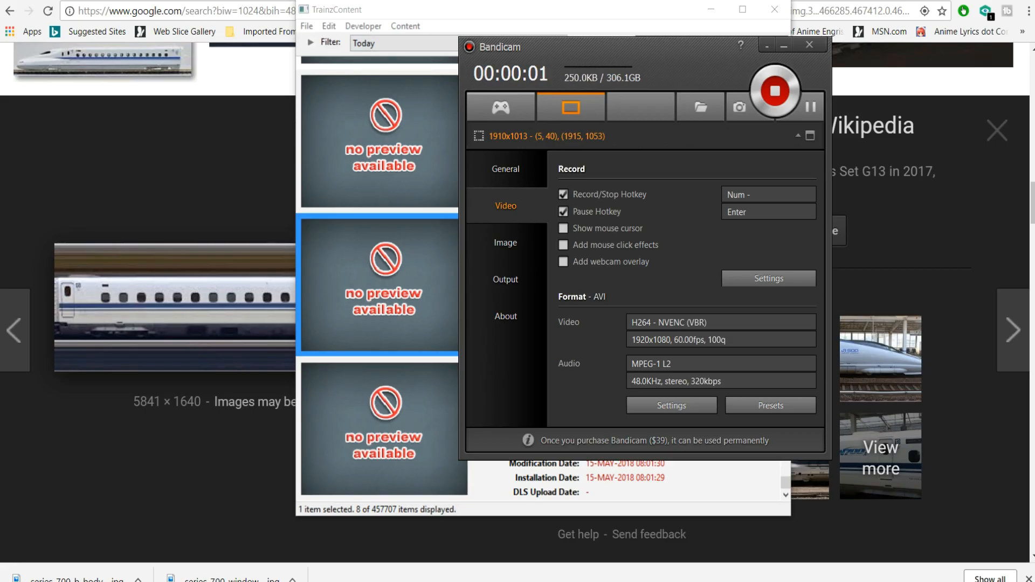
- Switch to TrainzContent, show SHINKANSEN Series700 NOZOMI <6> in Explorer, and look through the texture files in its series_700_f_body folder
{"action": "key", "text": "alt+Tab"}
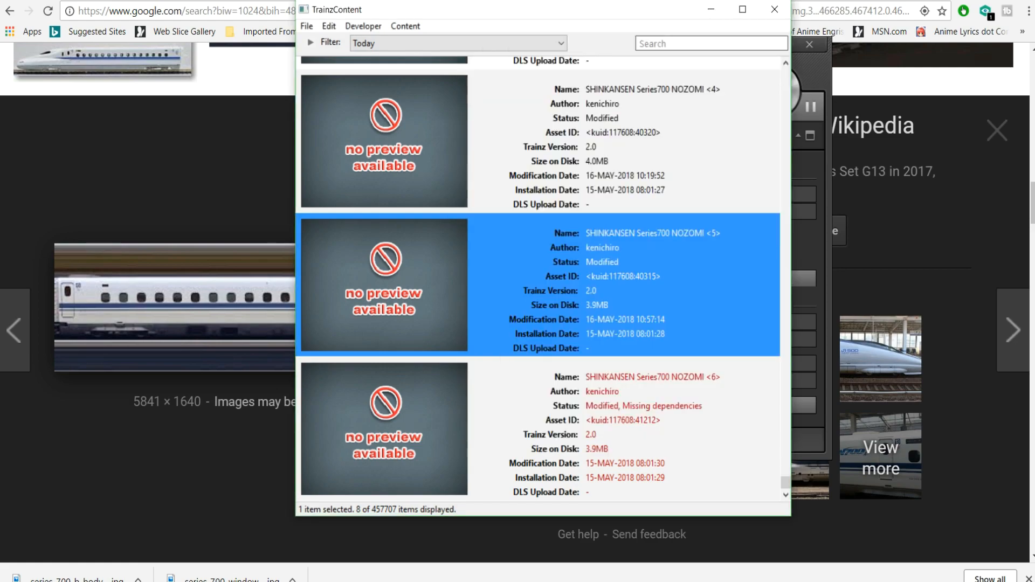
{"action": "left_click", "coordinate": [672, 416]}
{"action": "right_click", "coordinate": [672, 416]}
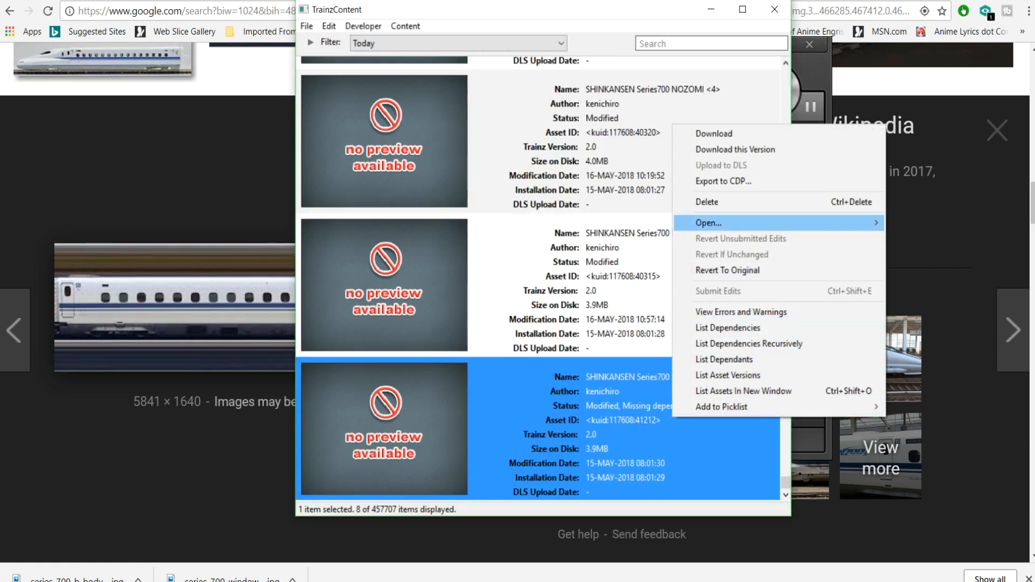
{"action": "mouse_move", "coordinate": [708, 223]}
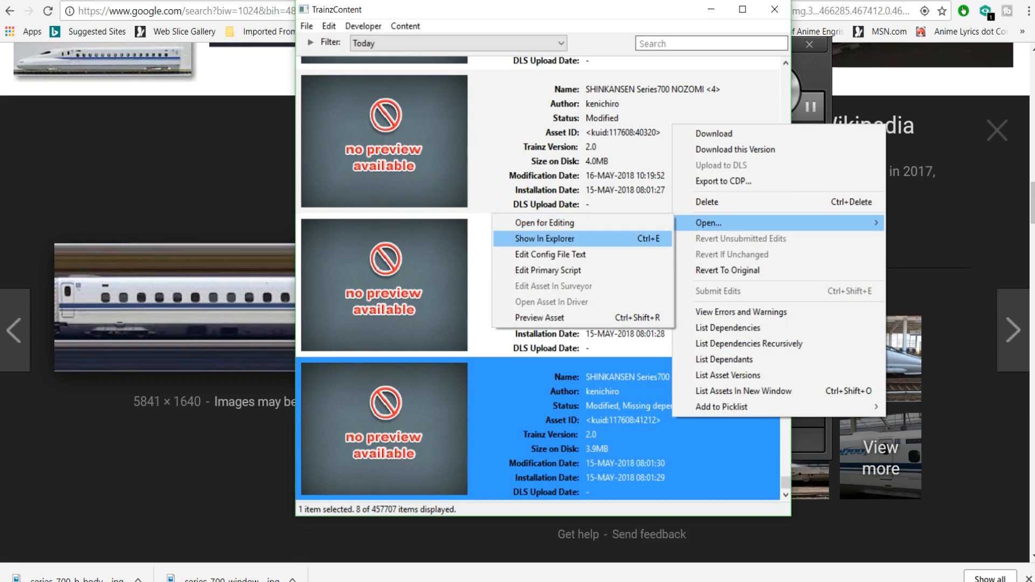
{"action": "left_click", "coordinate": [582, 239]}
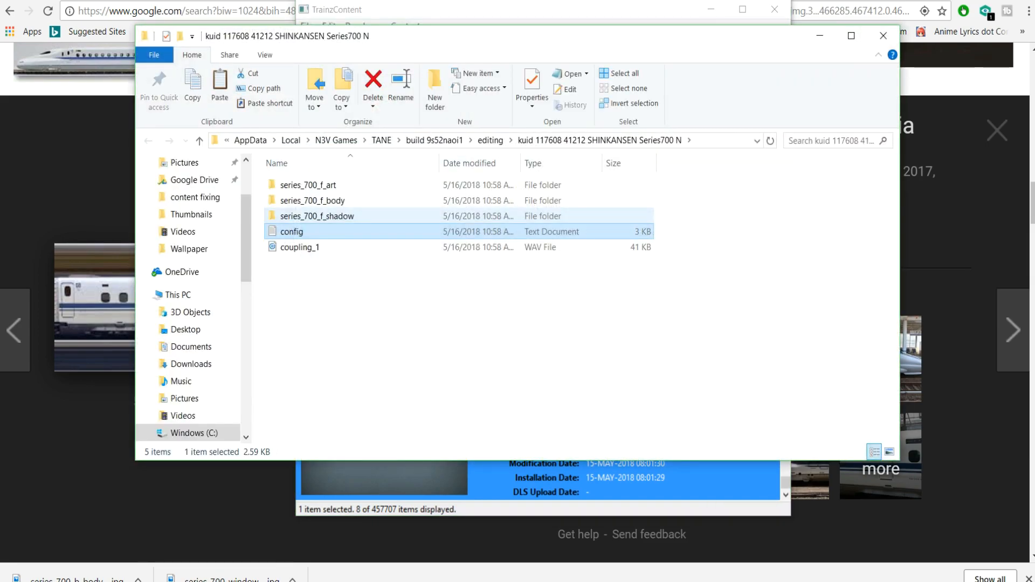
{"action": "double_click", "coordinate": [312, 200]}
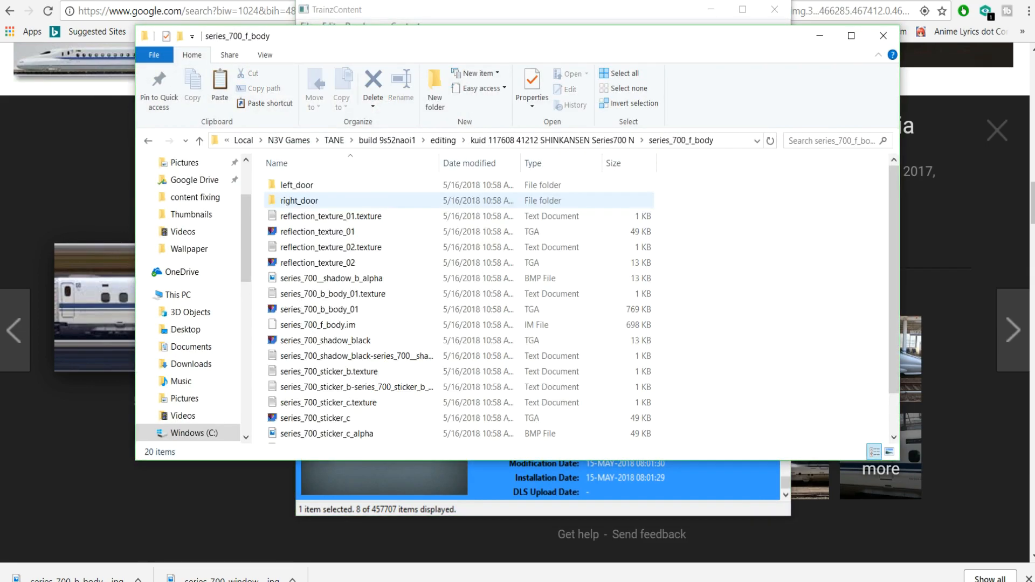
{"action": "scroll", "coordinate": [345, 311], "scroll_direction": "down", "scroll_amount": 1}
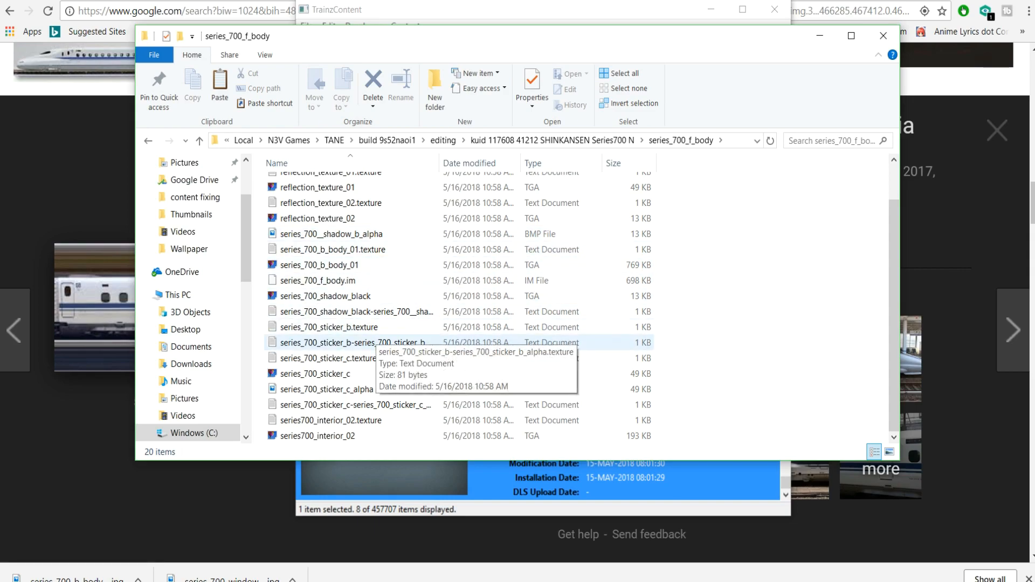
- Return to the main folder of SHINKANSEN Series700 NOZOMI <6> and open its config text file
{"action": "scroll", "coordinate": [377, 327], "scroll_direction": "up", "scroll_amount": 1}
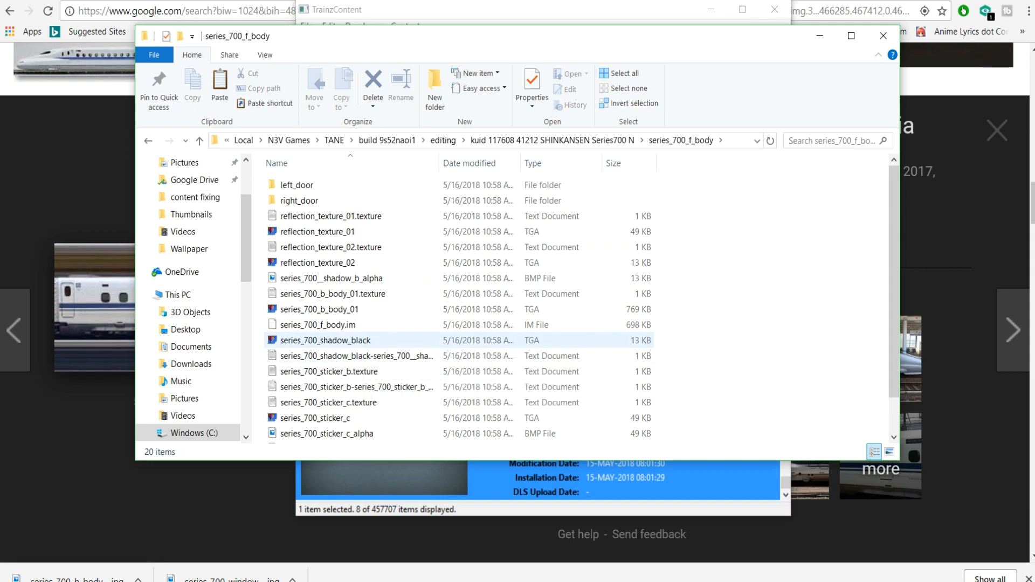
{"action": "left_click", "coordinate": [148, 140]}
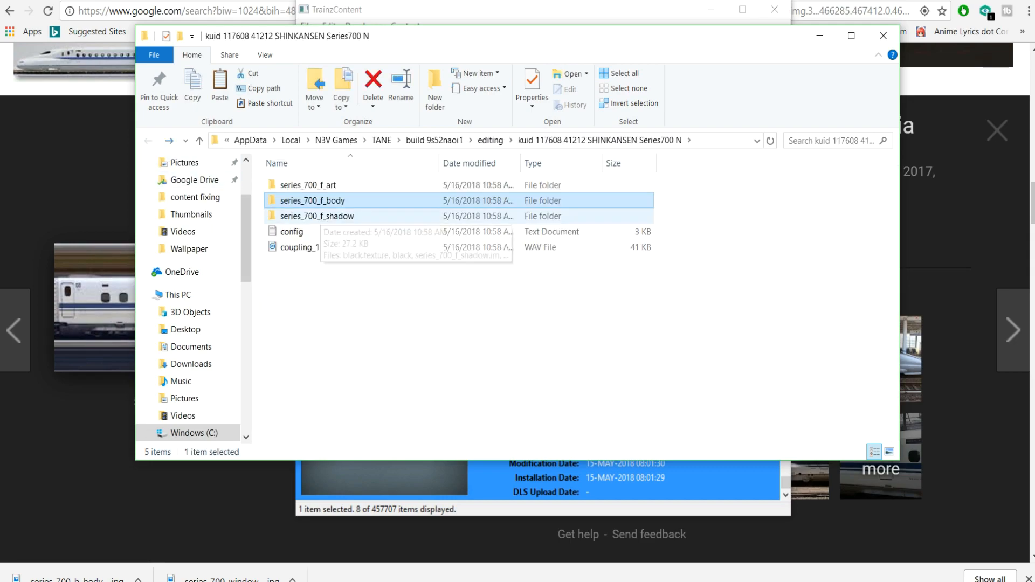
{"action": "left_click", "coordinate": [295, 232]}
{"action": "left_click", "coordinate": [295, 232]}
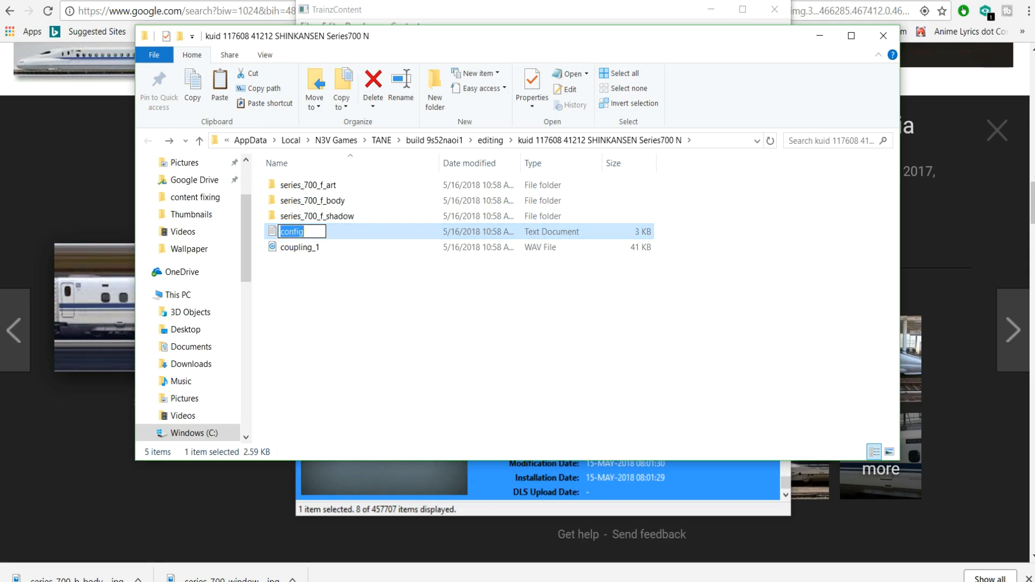
{"action": "left_click", "coordinate": [345, 308]}
{"action": "double_click", "coordinate": [296, 231]}
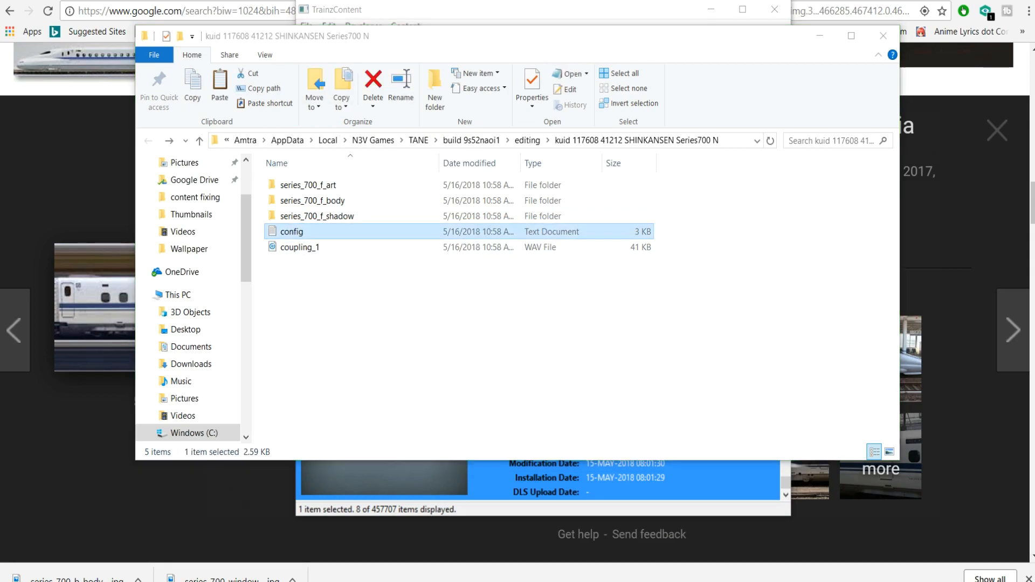
- Set the pantograph reference in the config file to <kuid:461543:1136>
{"action": "scroll", "coordinate": [571, 329], "scroll_direction": "down", "scroll_amount": 12}
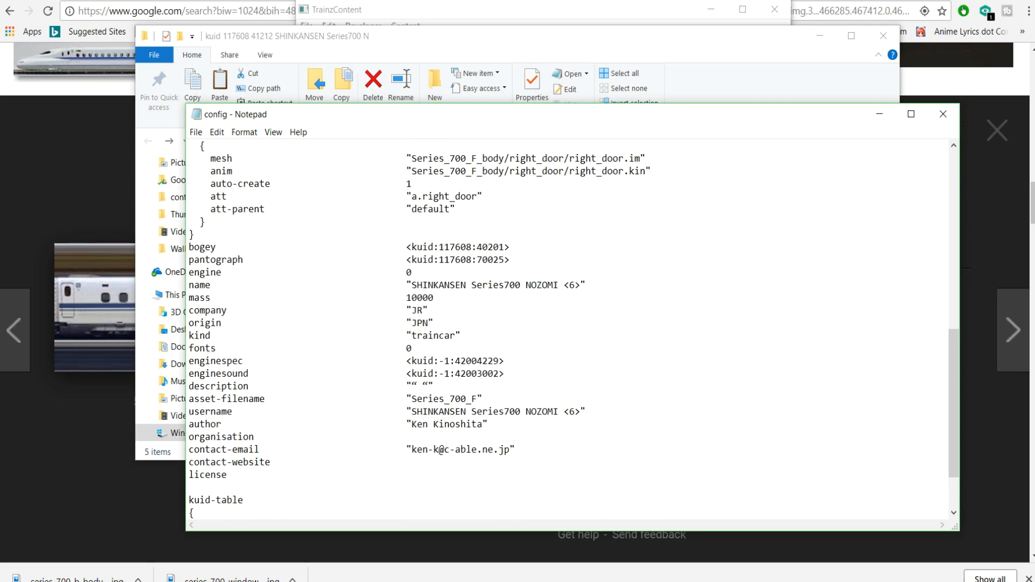
{"action": "left_click_drag", "start_coordinate": [471, 260], "coordinate": [438, 260]}
{"action": "type", "text": "461543"}
{"action": "key", "text": "shift+Left"}
{"action": "key", "text": "shift+Left"}
{"action": "key", "text": "shift+Left"}
{"action": "key", "text": "shift+Left"}
{"action": "key", "text": "shift+Left"}
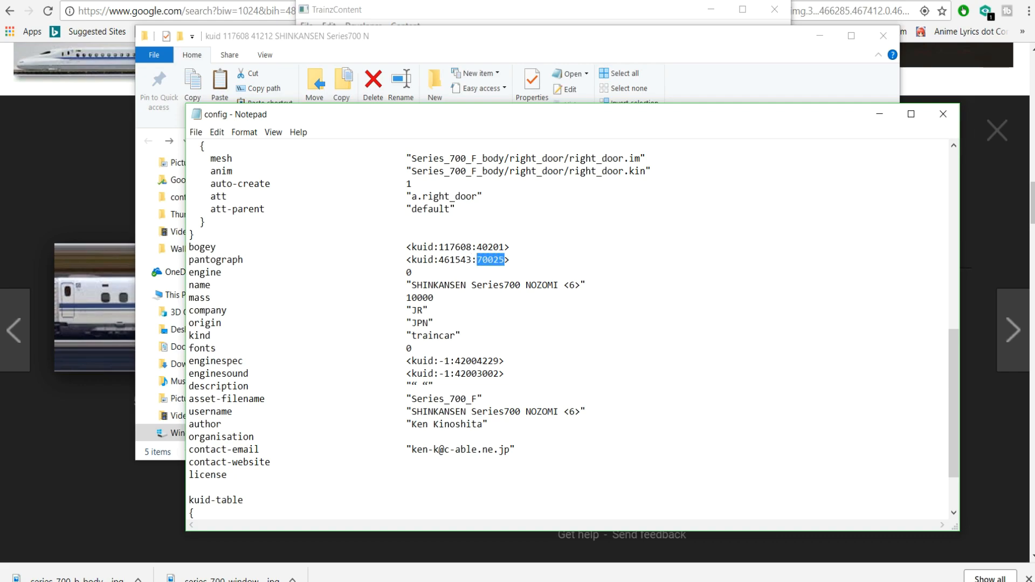
{"action": "type", "text": "1136"}
- Delete entry 1, <kuid:117608:70025>, from the kuid-table, then save and close the config file
{"action": "scroll", "coordinate": [566, 323], "scroll_direction": "down", "scroll_amount": 2}
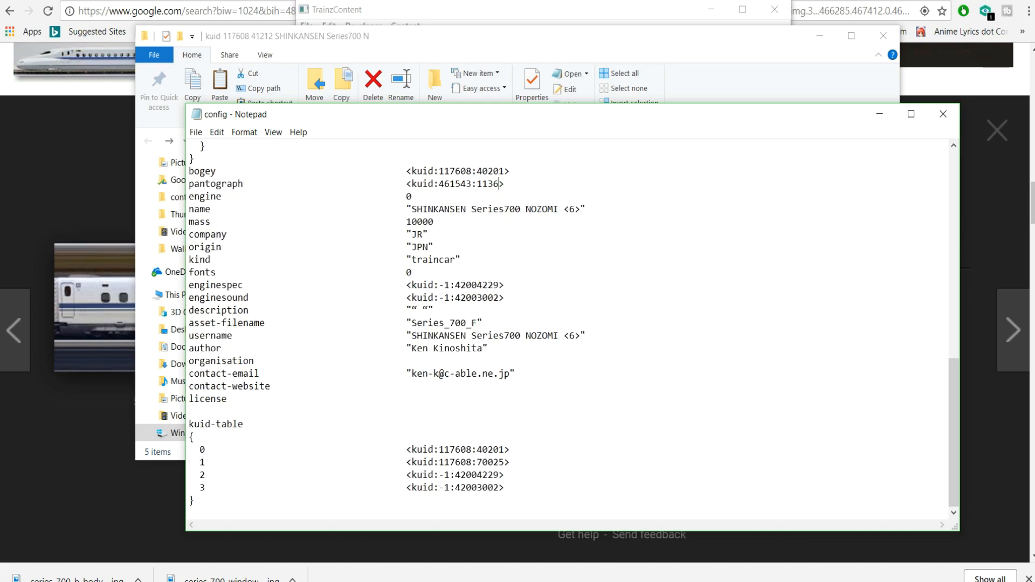
{"action": "left_click_drag", "start_coordinate": [511, 462], "coordinate": [188, 462]}
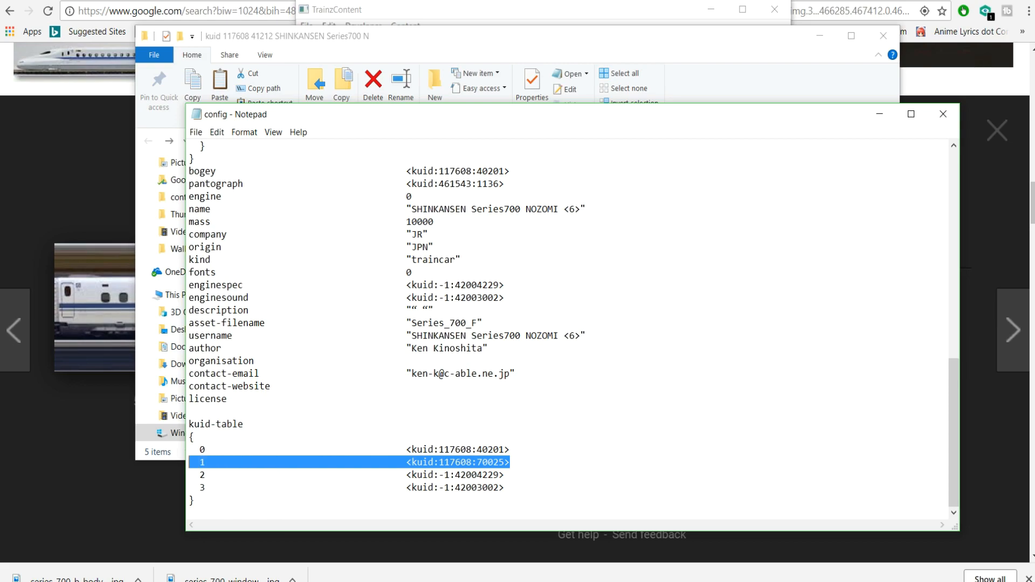
{"action": "key", "text": "Delete"}
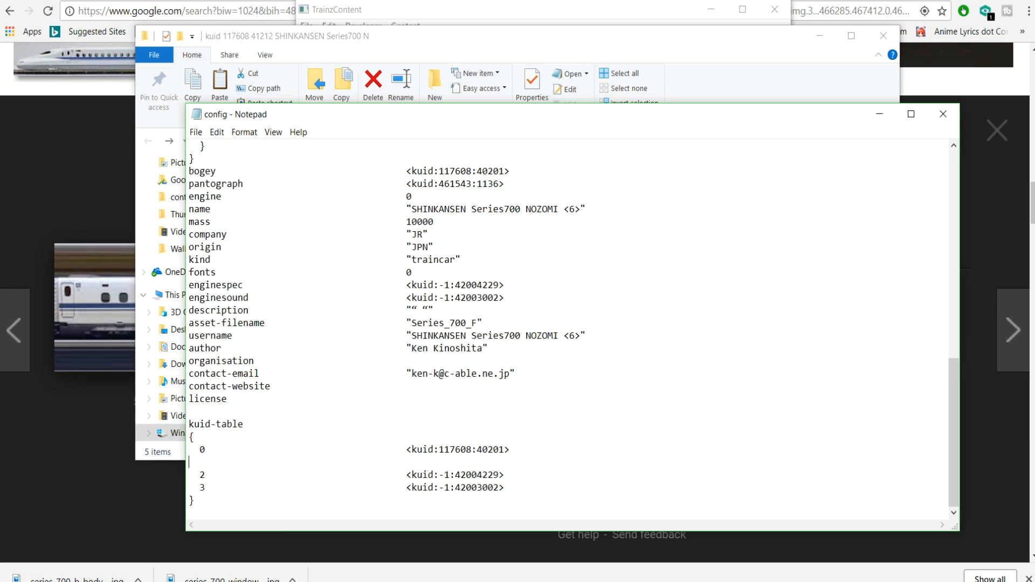
{"action": "scroll", "coordinate": [573, 329], "scroll_direction": "up", "scroll_amount": 1}
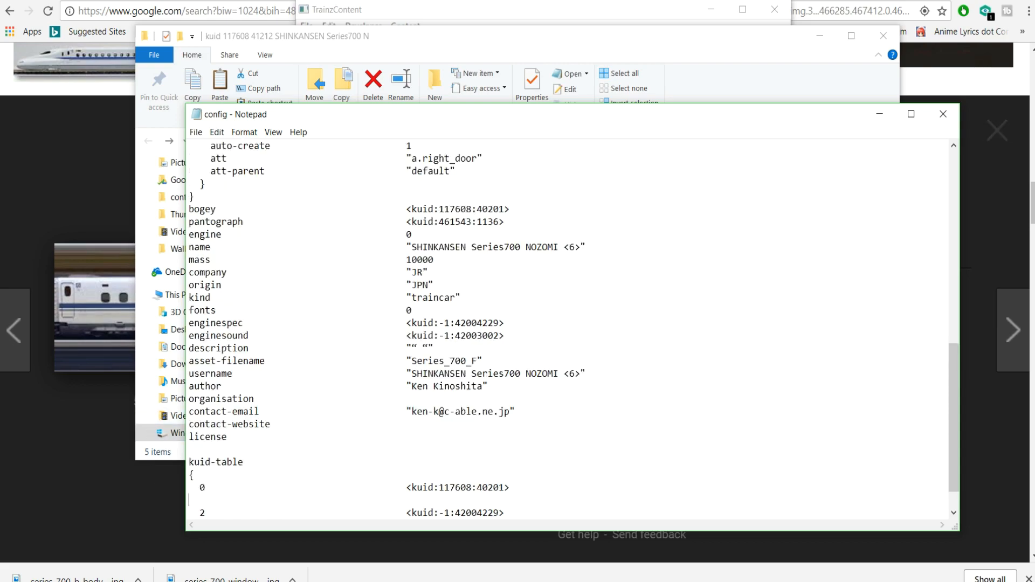
{"action": "left_click", "coordinate": [943, 114]}
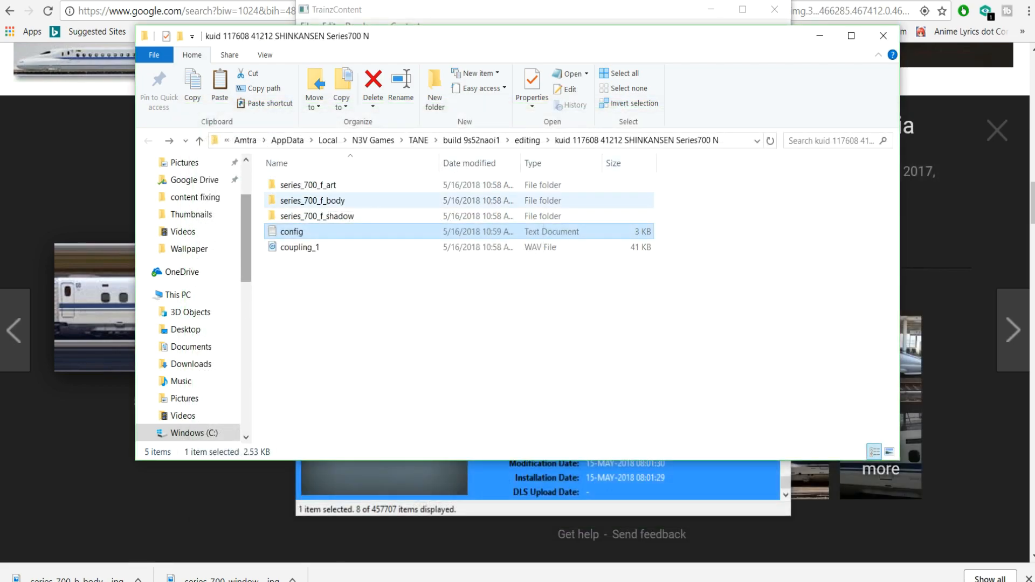
- Check the series_700_f_body folder, then duplicate the black TGA image inside the series_700_f_shadow folder
{"action": "double_click", "coordinate": [335, 201]}
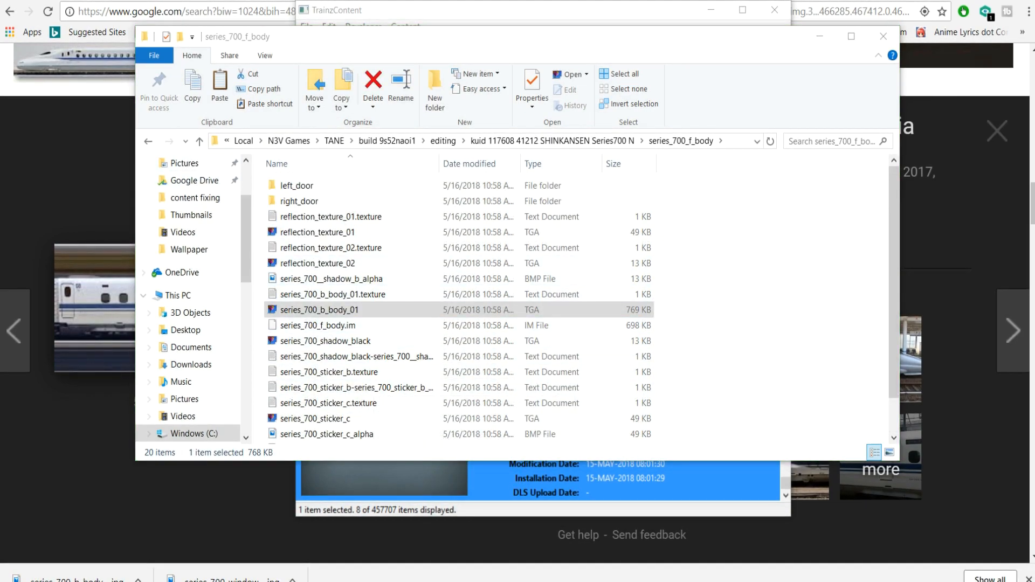
{"action": "key", "text": "alt+Up"}
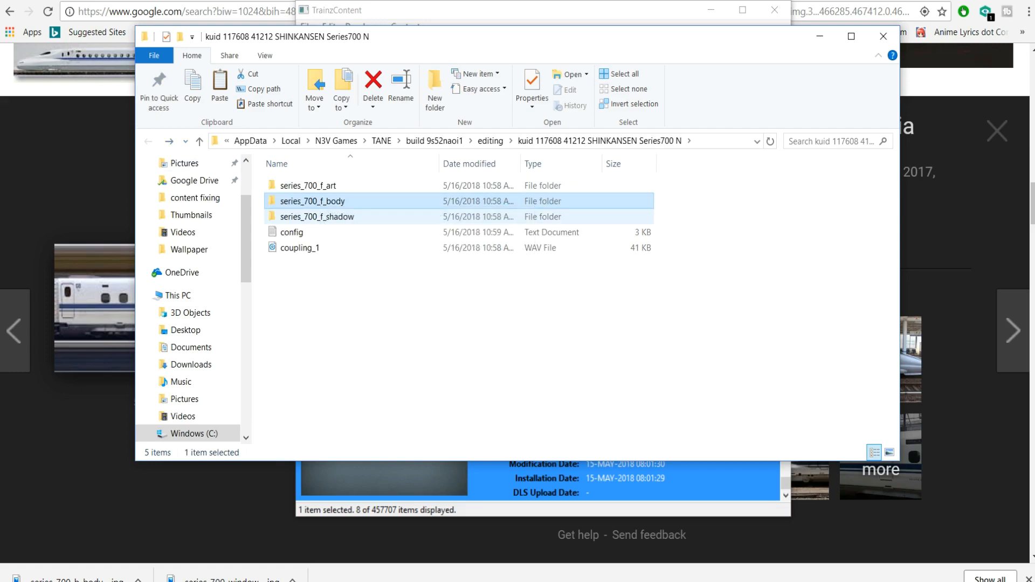
{"action": "double_click", "coordinate": [302, 216]}
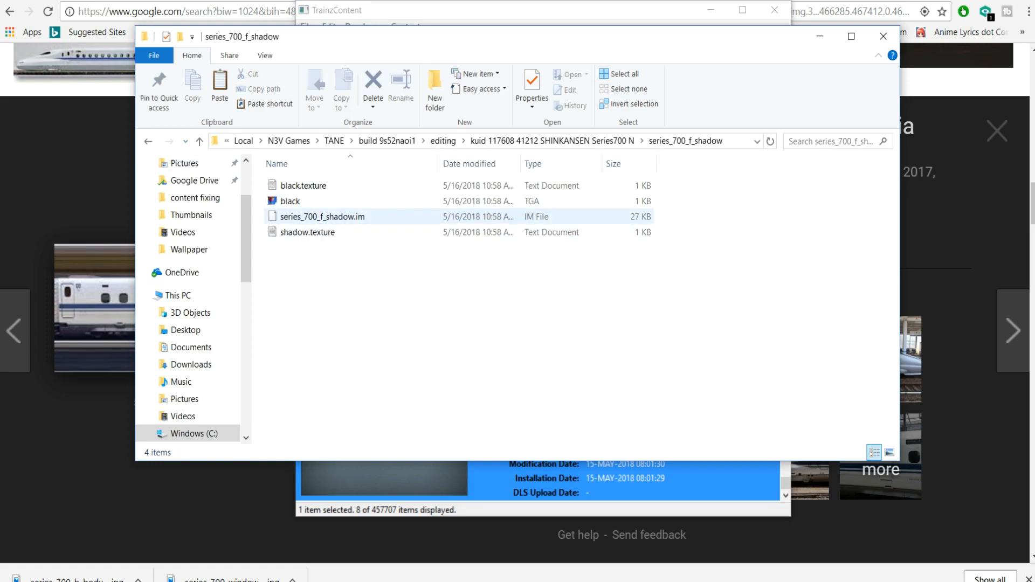
{"action": "right_click", "coordinate": [294, 201]}
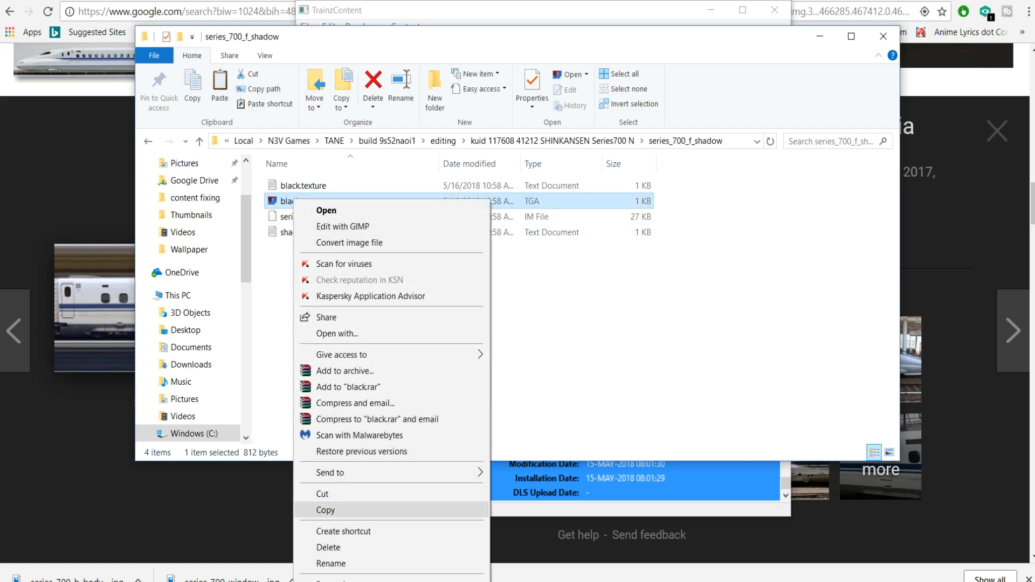
{"action": "left_click", "coordinate": [324, 510]}
{"action": "right_click", "coordinate": [357, 317]}
{"action": "left_click", "coordinate": [388, 418]}
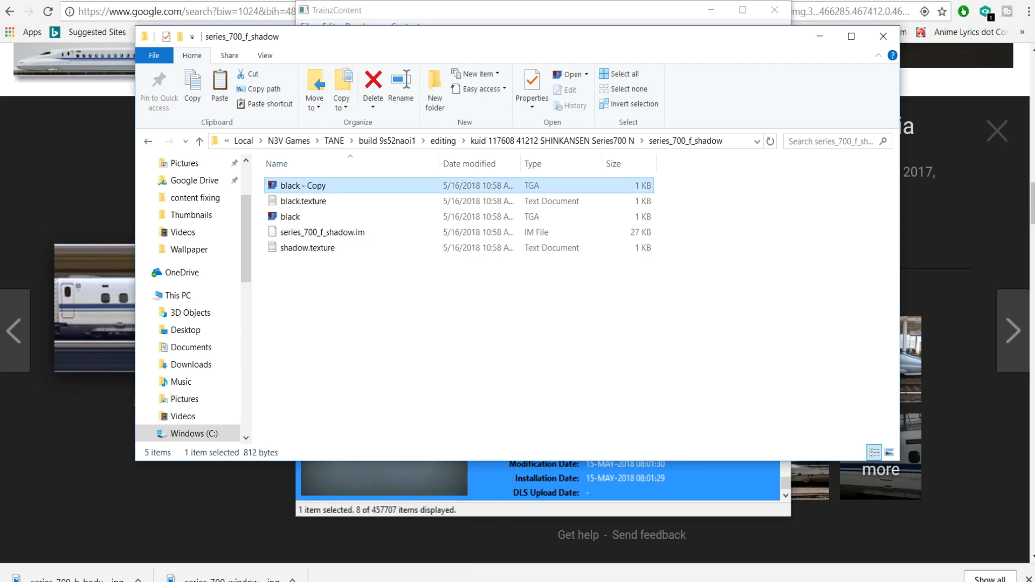
- Rename the duplicated black TGA image as shadow
{"action": "key", "text": "F2"}
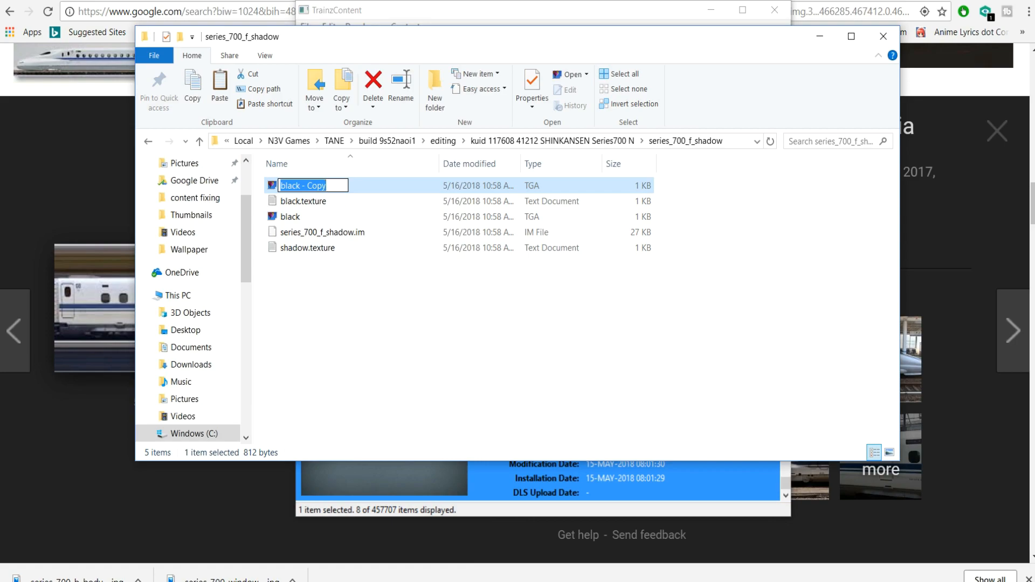
{"action": "type", "text": "shadow"}
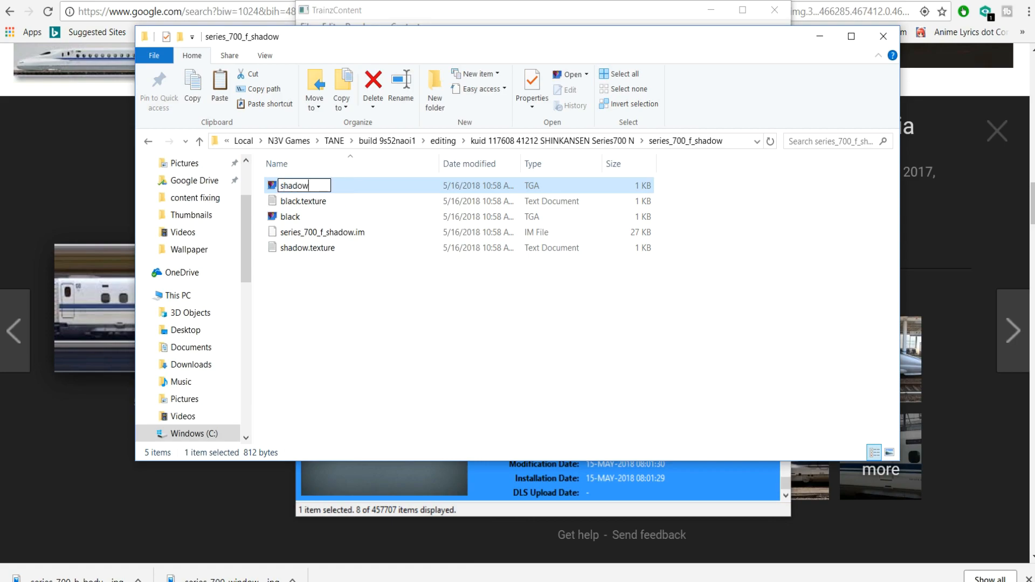
{"action": "key", "text": "Return"}
- Close the asset's folder, submit the edits of SHINKANSEN Series700 NOZOMI <6>, and dismiss the task report
{"action": "left_click", "coordinate": [883, 36]}
{"action": "right_click", "coordinate": [683, 198]}
{"action": "left_click", "coordinate": [728, 363]}
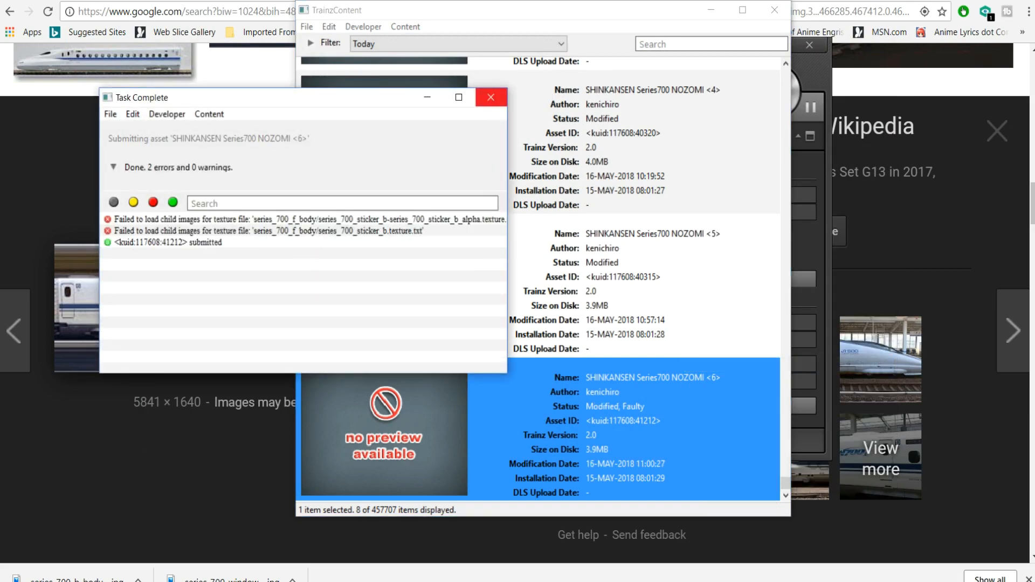
{"action": "left_click", "coordinate": [490, 97]}
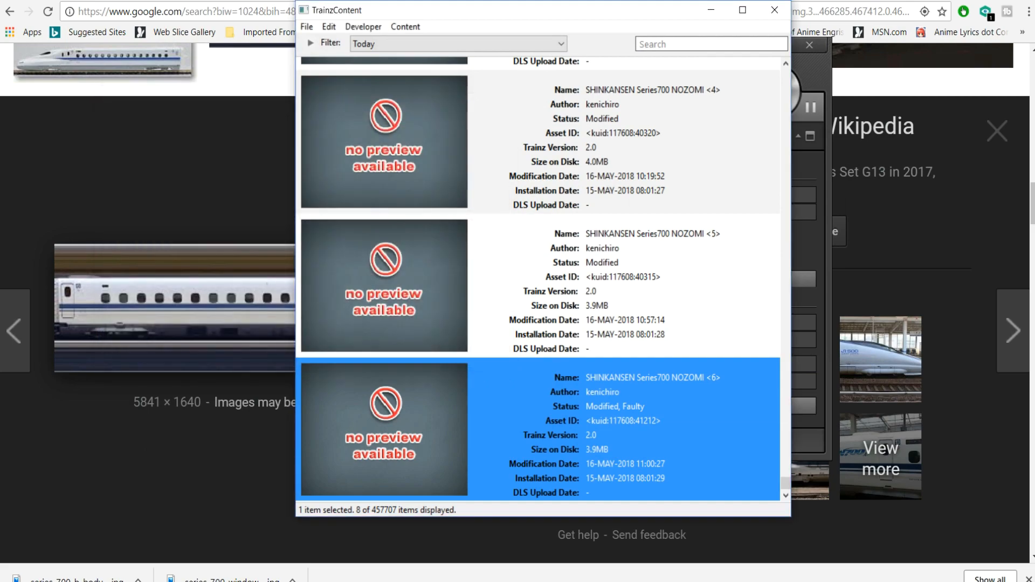
- View the errors and warnings of SHINKANSEN Series700 NOZOMI <6>, then close the validation report
{"action": "right_click", "coordinate": [632, 416]}
{"action": "key", "text": "Return"}
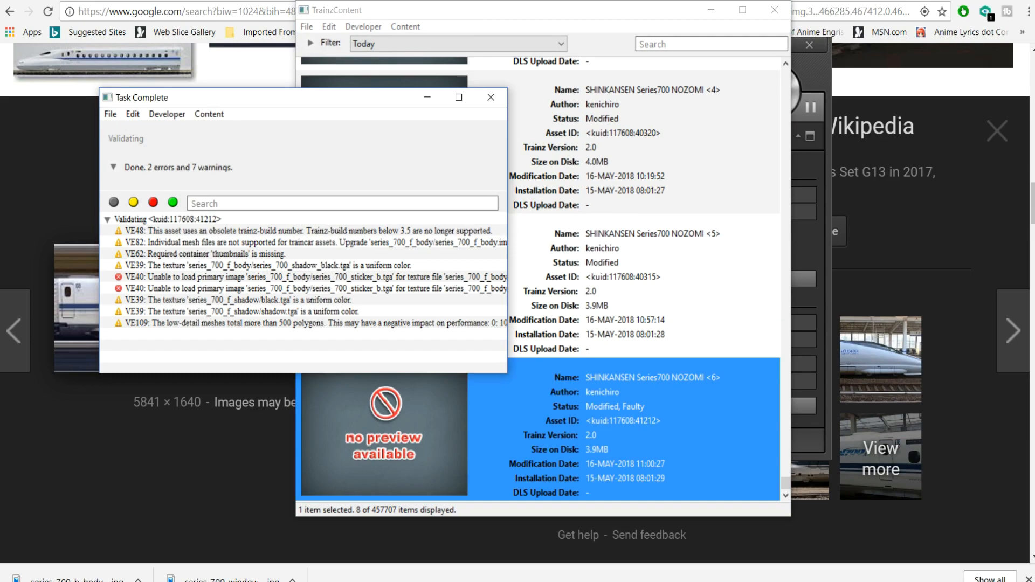
{"action": "left_click", "coordinate": [490, 97]}
- Show SHINKANSEN Series700 NOZOMI <5> in Explorer and view the series_700_sticker_e TGA image in its series_700_e_body folder
{"action": "right_click", "coordinate": [636, 293]}
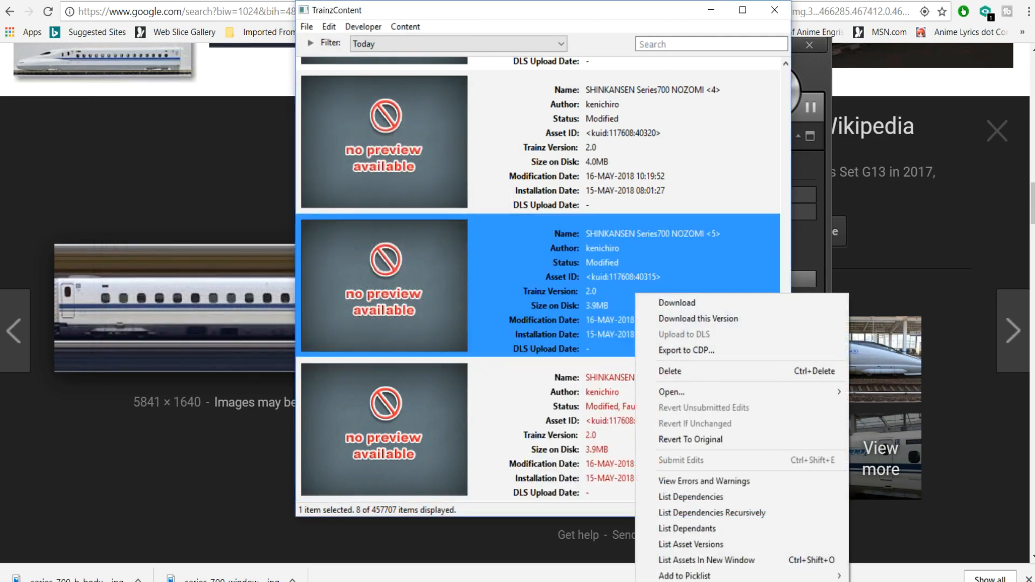
{"action": "mouse_move", "coordinate": [701, 391]}
{"action": "left_click", "coordinate": [898, 408]}
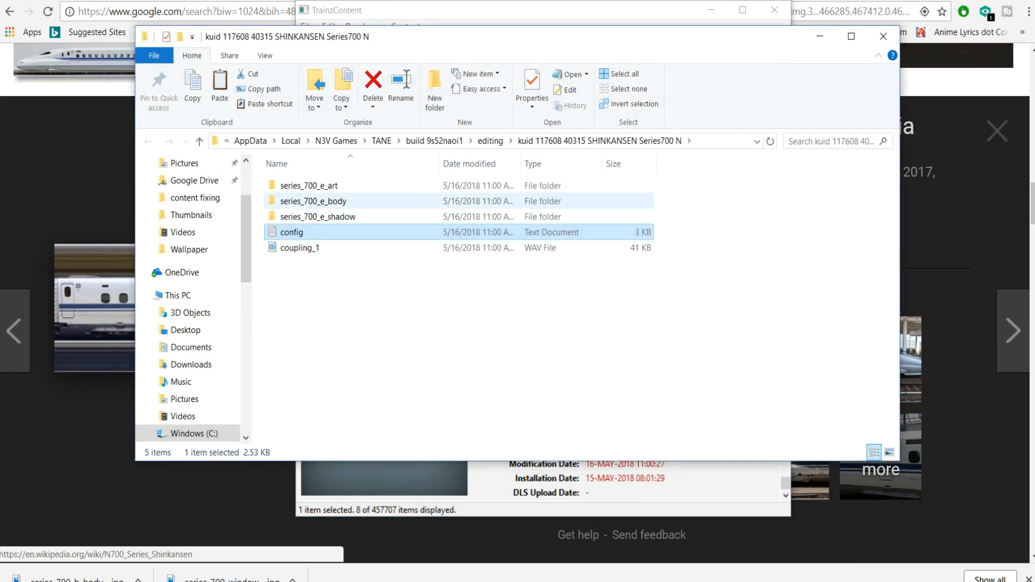
{"action": "double_click", "coordinate": [313, 201]}
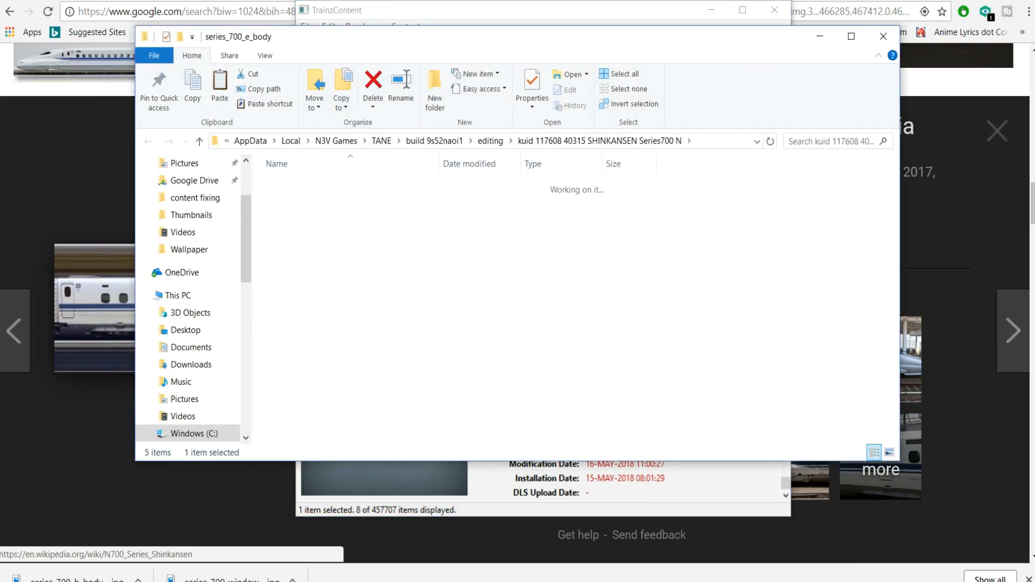
{"action": "scroll", "coordinate": [299, 377], "scroll_direction": "down", "scroll_amount": 1}
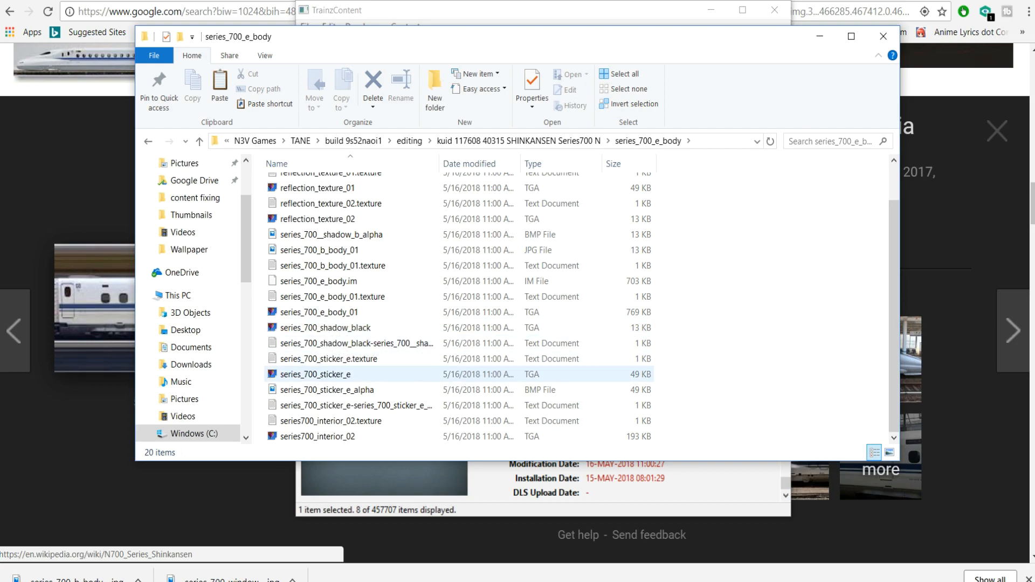
{"action": "double_click", "coordinate": [316, 375]}
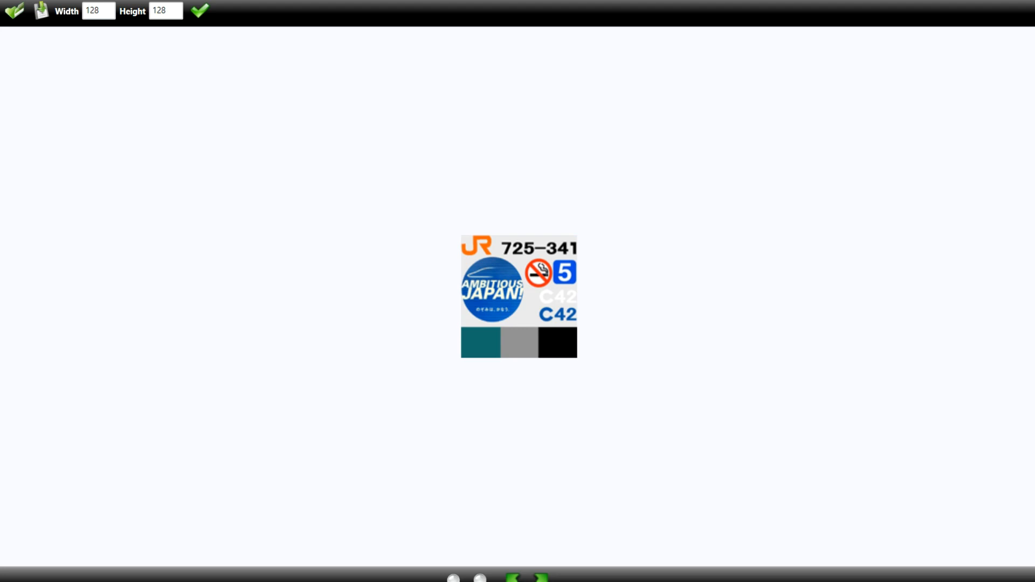
{"action": "key", "text": "Escape"}
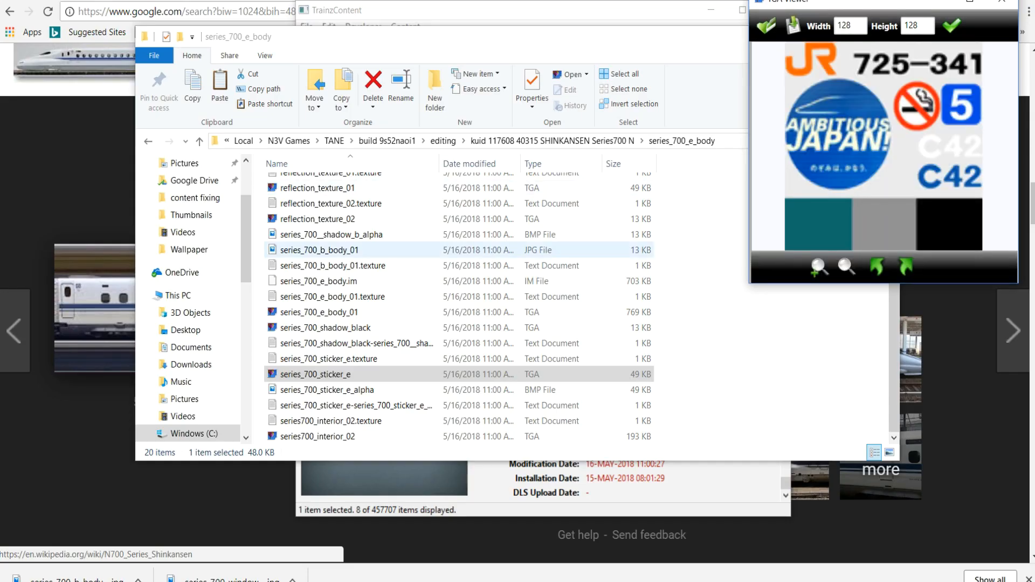
- Copy the series_700_sticker_e TGA image into the series_700_f_body folder of SHINKANSEN Series700 NOZOMI <6>
{"action": "right_click", "coordinate": [365, 374]}
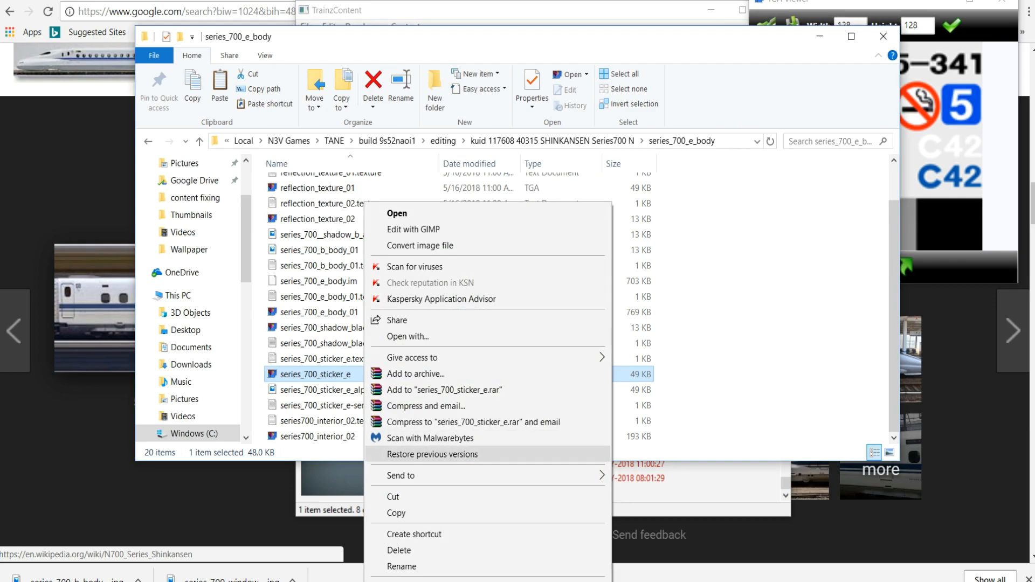
{"action": "left_click", "coordinate": [397, 512]}
{"action": "left_click", "coordinate": [398, 510]}
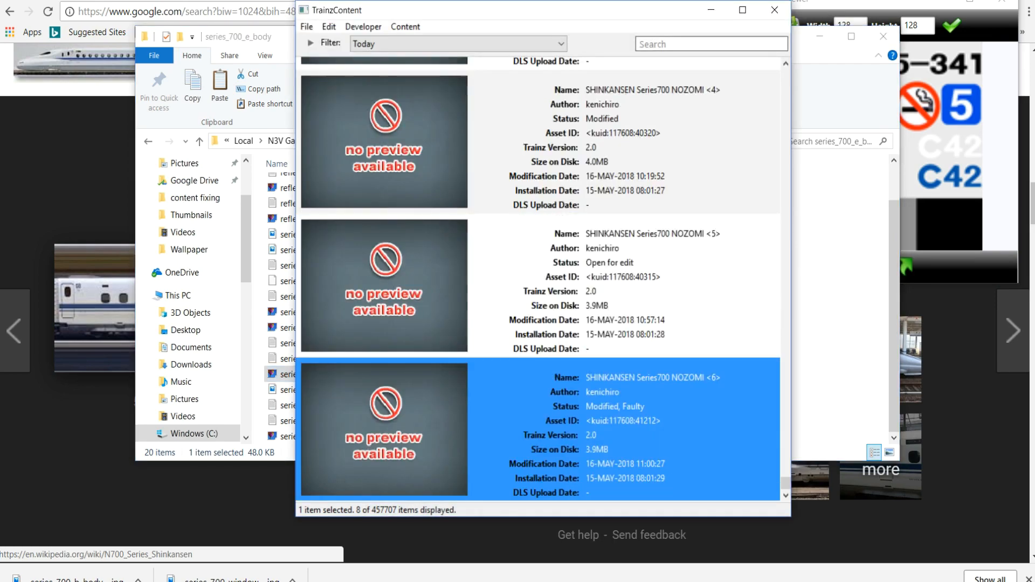
{"action": "right_click", "coordinate": [599, 425]}
{"action": "mouse_move", "coordinate": [663, 232]}
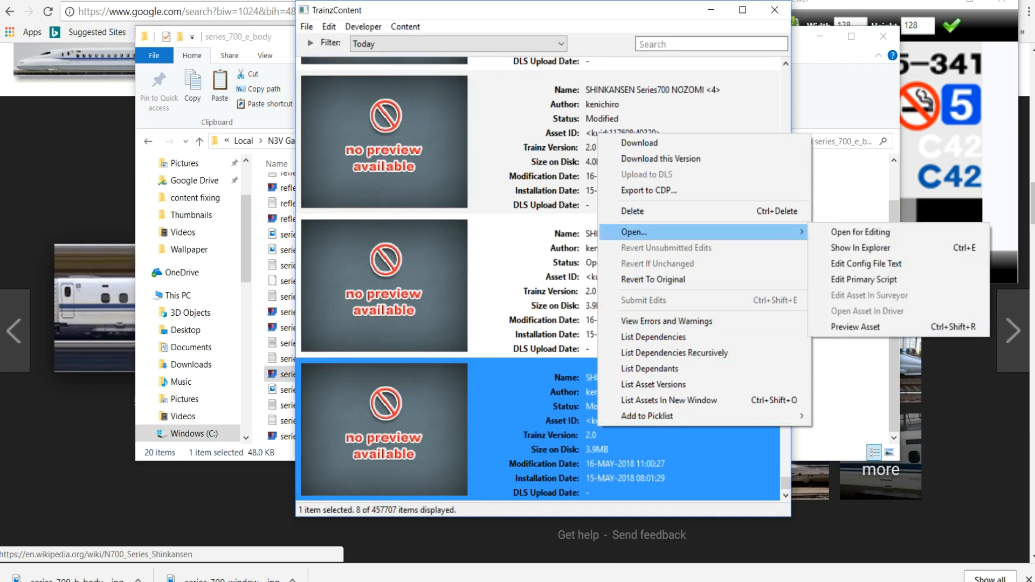
{"action": "left_click", "coordinate": [860, 248]}
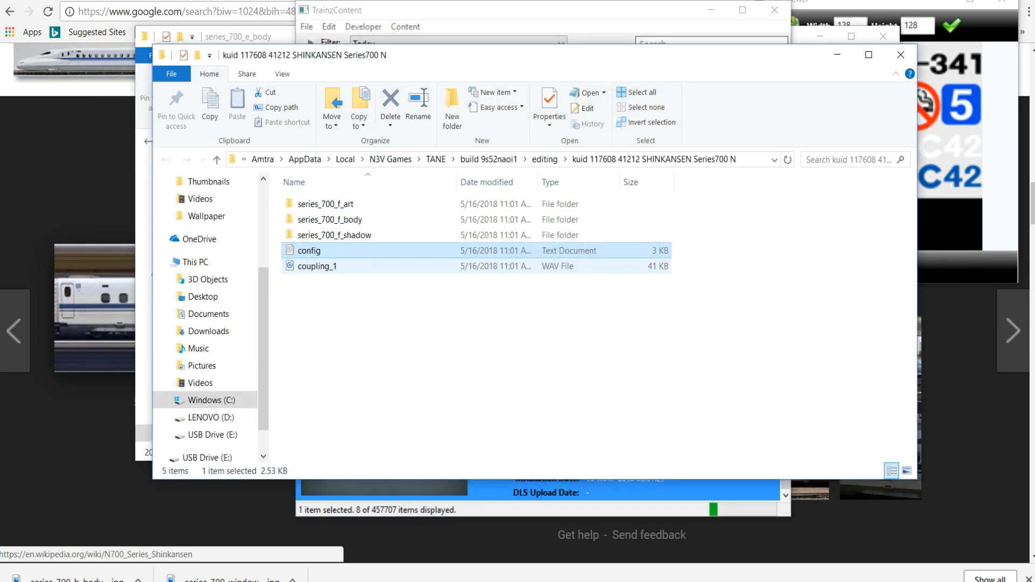
{"action": "double_click", "coordinate": [280, 220]}
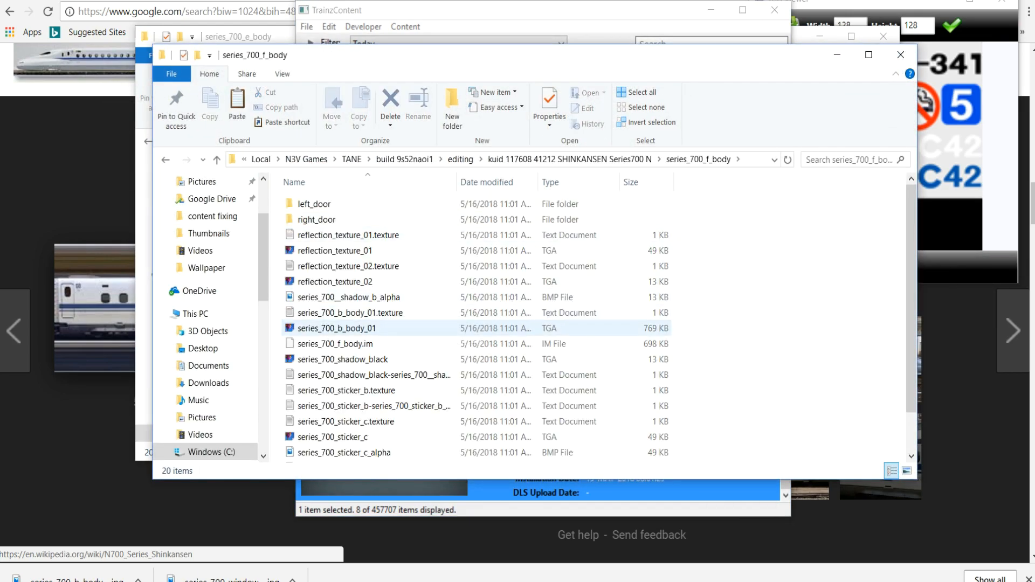
{"action": "right_click", "coordinate": [703, 328]}
{"action": "left_click", "coordinate": [735, 432]}
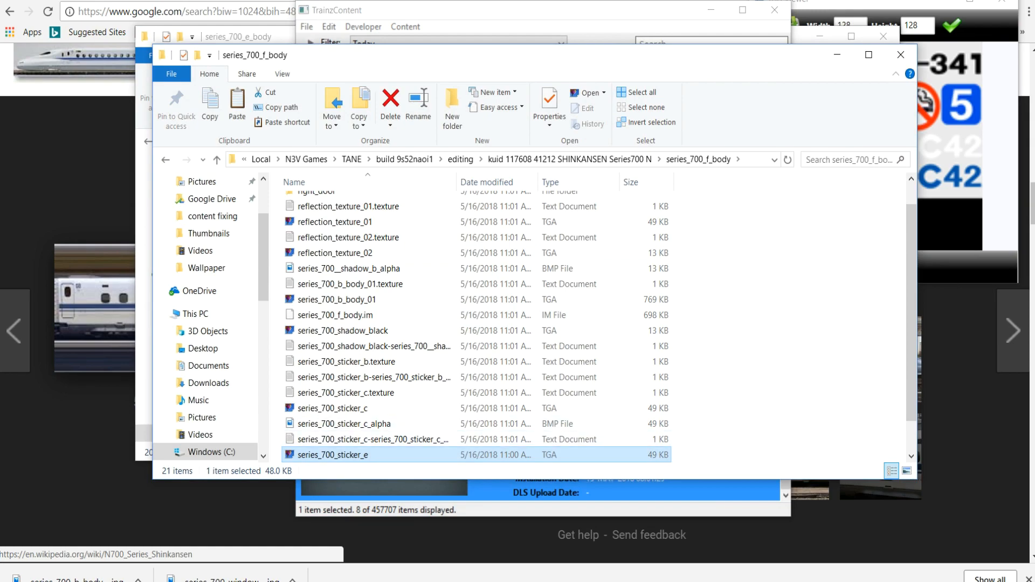
- Rename the copied series_700_sticker_e TGA image in the series_700_f_body folder as series_700_sticker_b
{"action": "scroll", "coordinate": [377, 452], "scroll_direction": "up", "scroll_amount": 1}
{"action": "scroll", "coordinate": [378, 453], "scroll_direction": "down", "scroll_amount": 2}
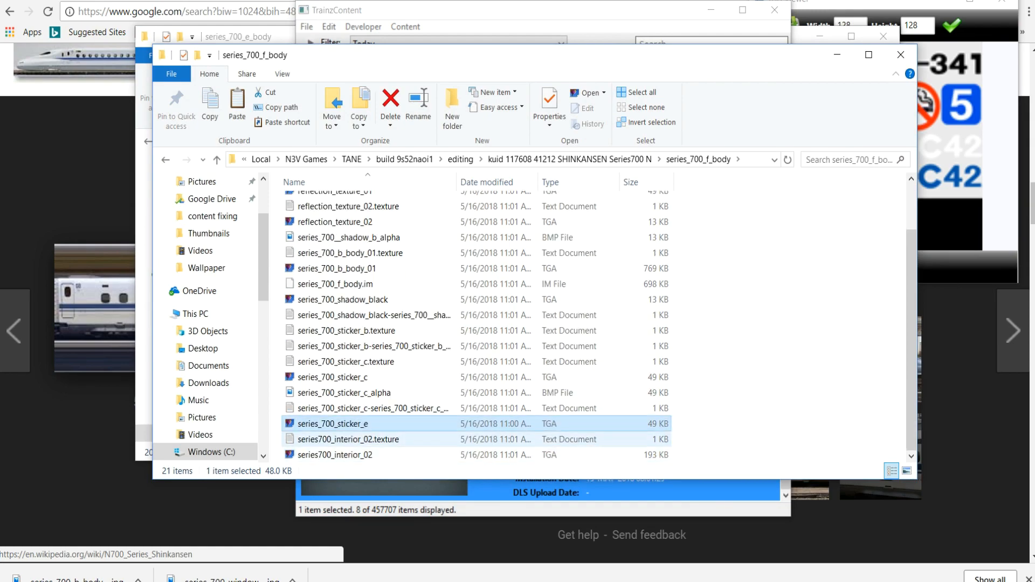
{"action": "key", "text": "F2"}
{"action": "key", "text": "End"}
{"action": "key", "text": "BackSpace"}
{"action": "type", "text": "b"}
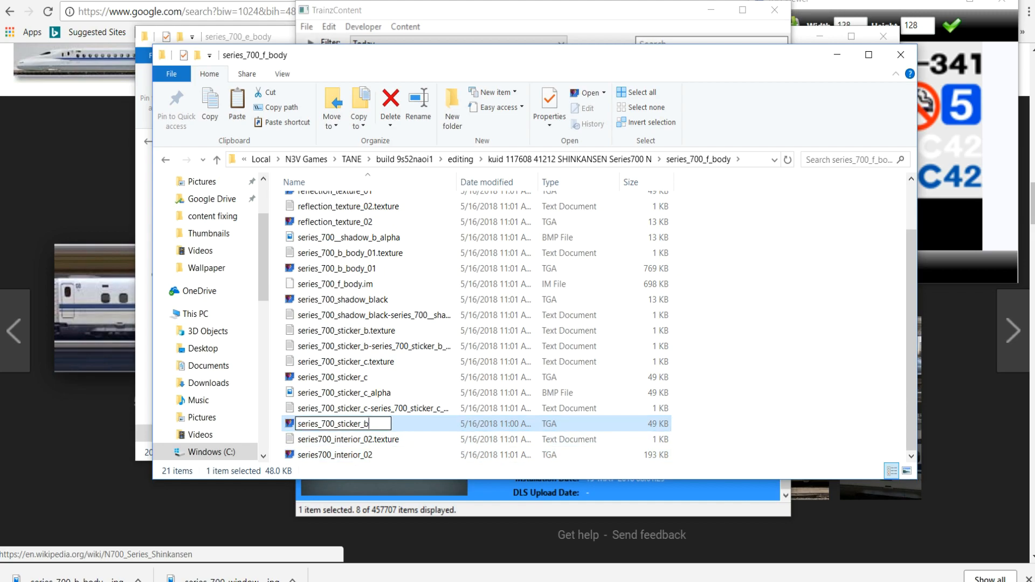
{"action": "key", "text": "Return"}
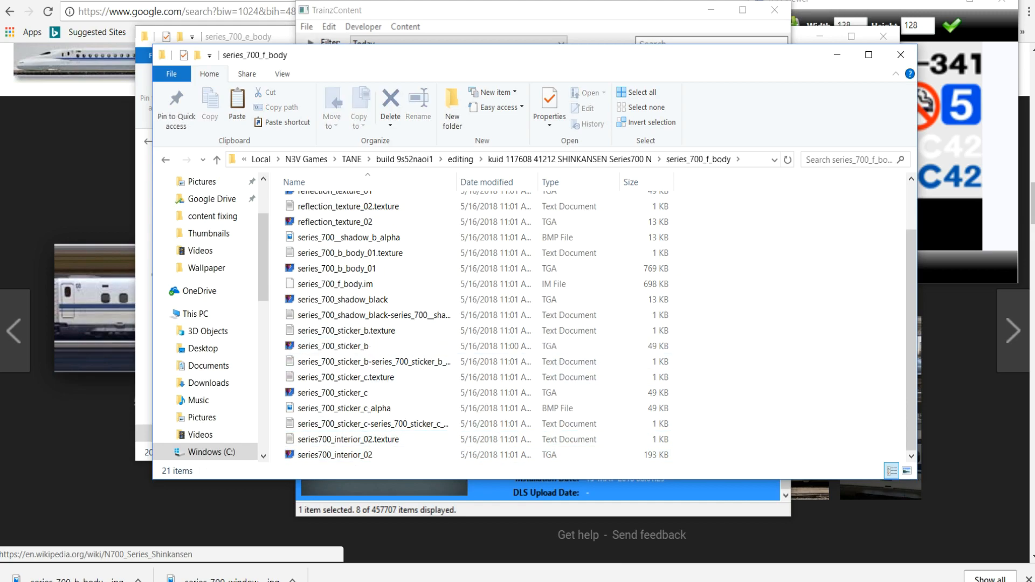
- Close the series_700_f_body folder and submit the edits of SHINKANSEN Series700 NOZOMI <6>
{"action": "left_click", "coordinate": [901, 55]}
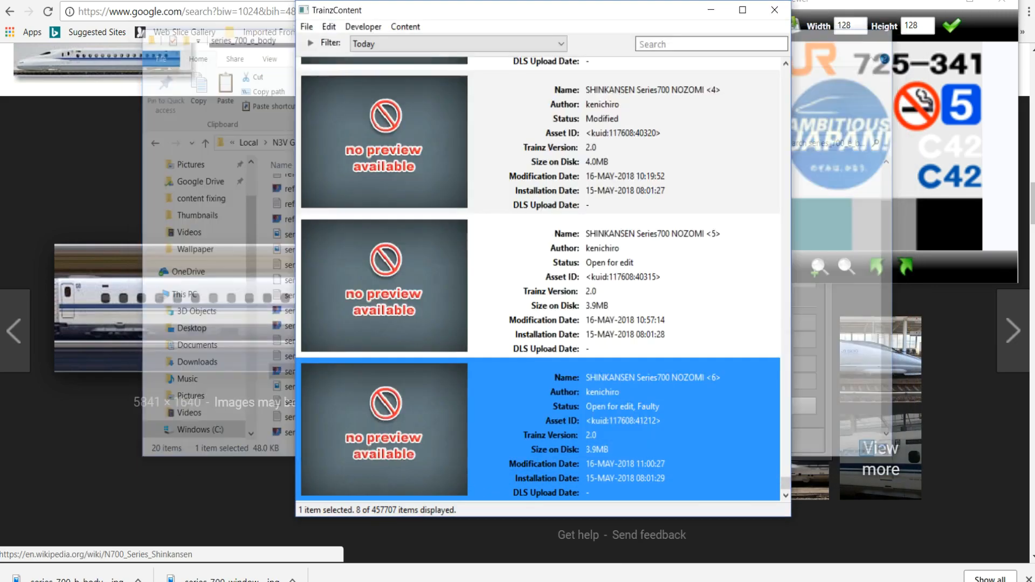
{"action": "right_click", "coordinate": [562, 439]}
{"action": "left_click", "coordinate": [607, 313]}
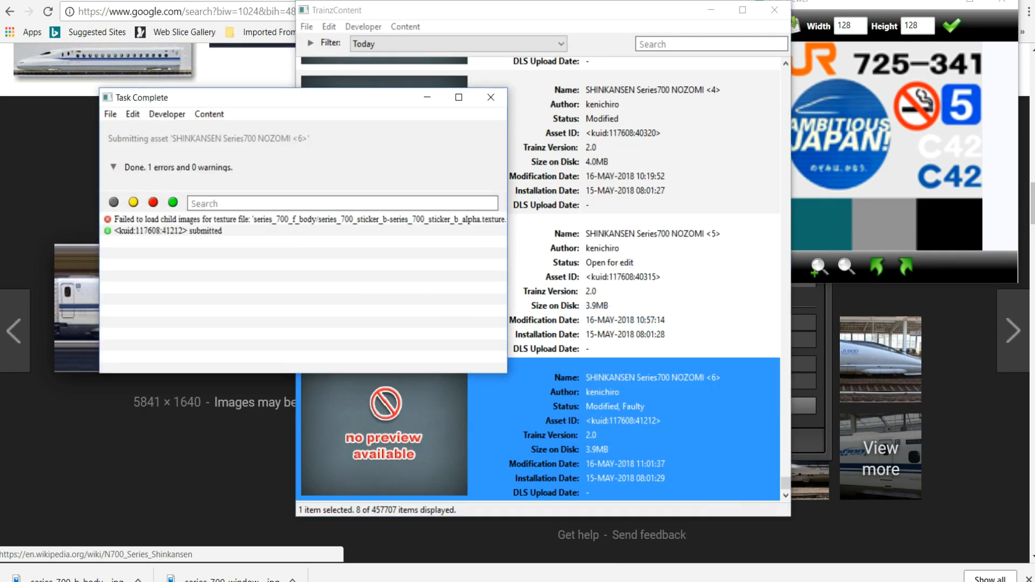
- Dismiss the task report and view the errors and warnings of SHINKANSEN Series700 NOZOMI <6>
{"action": "left_click", "coordinate": [491, 97]}
{"action": "right_click", "coordinate": [582, 132]}
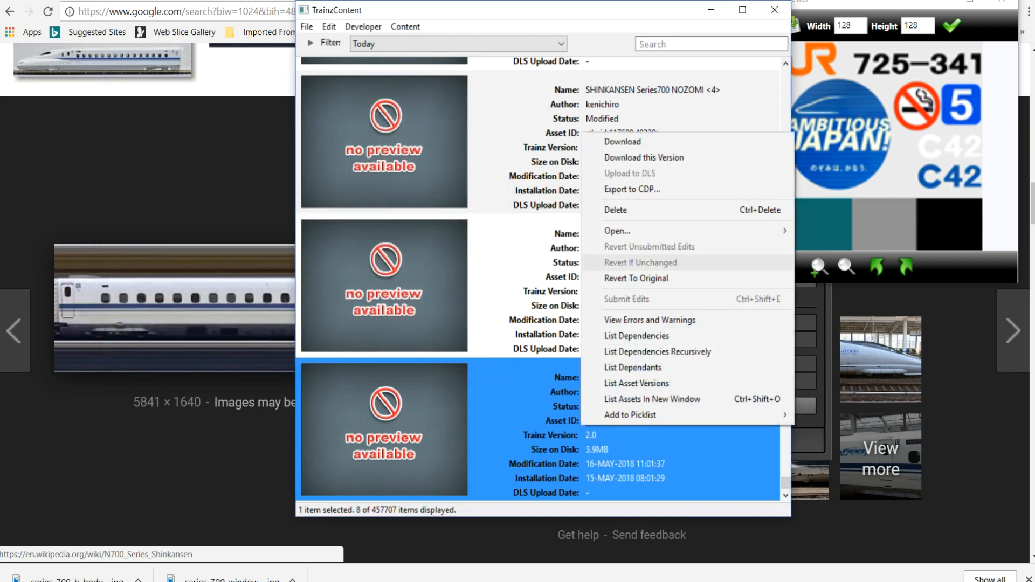
{"action": "left_click", "coordinate": [647, 319]}
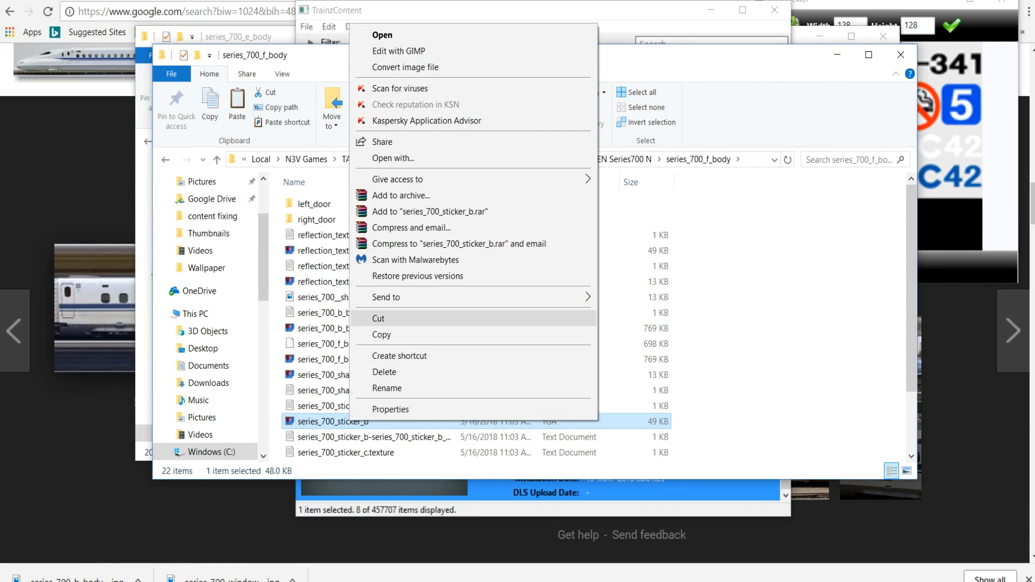
- Duplicate the series_700_sticker_b TGA image within the series_700_f_body folder and name the copy series_700_sticker_b_alpha
{"action": "left_click", "coordinate": [381, 335]}
{"action": "right_click", "coordinate": [695, 377]}
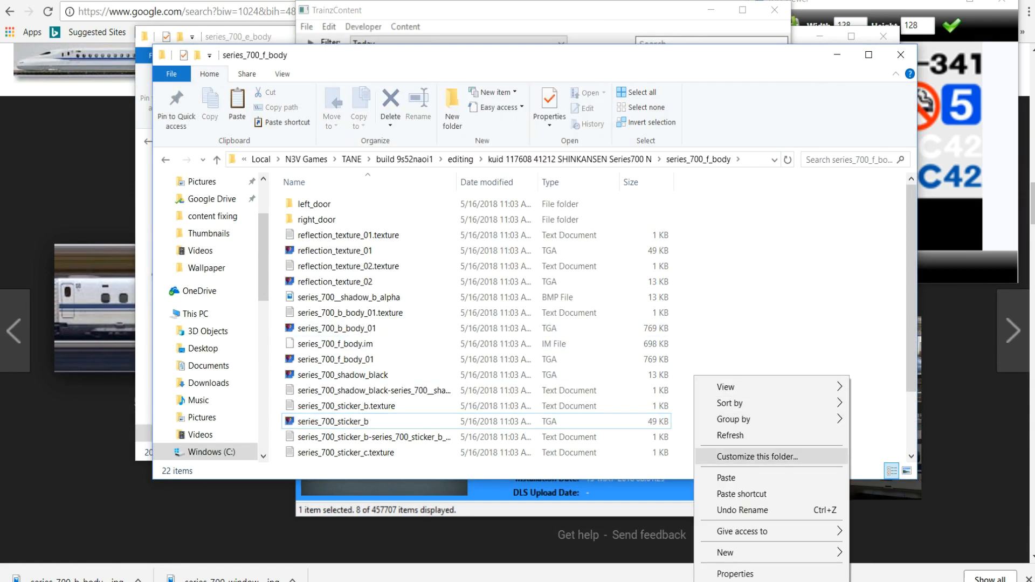
{"action": "left_click", "coordinate": [726, 477]}
{"action": "key", "text": "F2"}
{"action": "key", "text": "End"}
{"action": "key", "text": "BackSpace"}
{"action": "key", "text": "BackSpace"}
{"action": "key", "text": "BackSpace"}
{"action": "key", "text": "BackSpace"}
{"action": "key", "text": "BackSpace"}
{"action": "key", "text": "BackSpace"}
{"action": "key", "text": "BackSpace"}
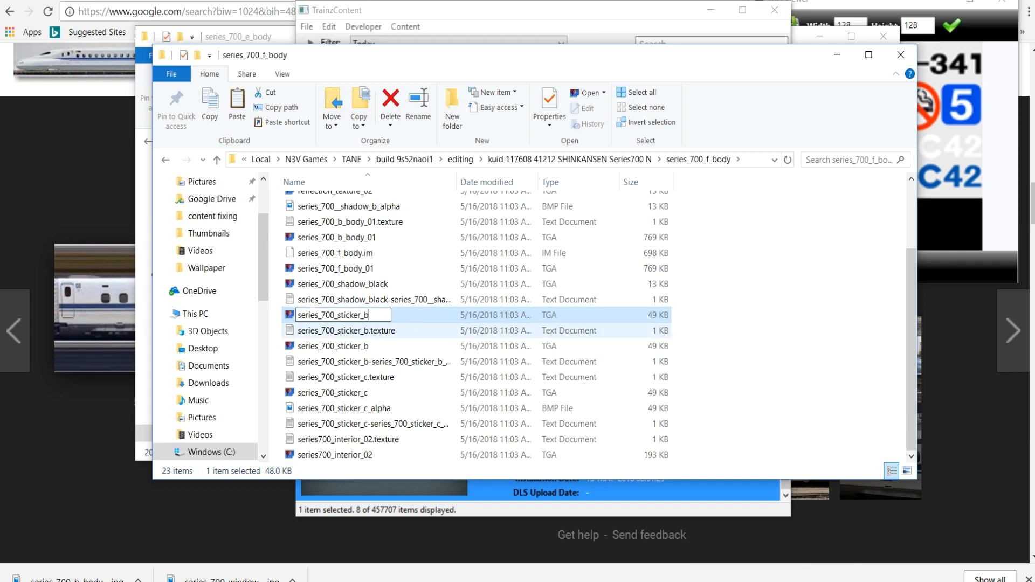
{"action": "type", "text": "_alpha"}
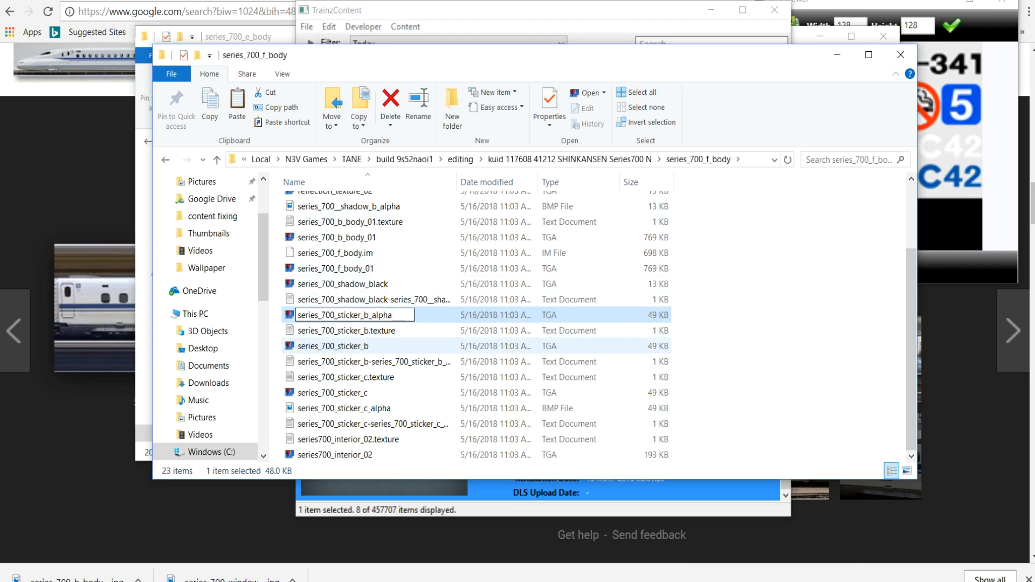
- Change the Alpha reference's extension to tga in the series_700_sticker_b-series_700_sticker_b_alpha texture file and close the file
{"action": "left_click", "coordinate": [374, 362]}
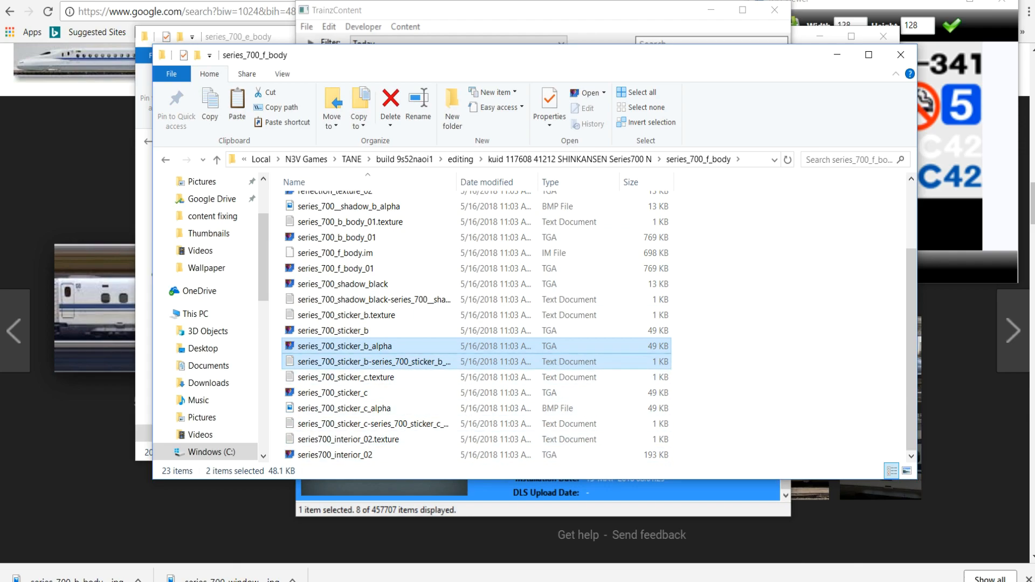
{"action": "left_click", "coordinate": [374, 361]}
{"action": "double_click", "coordinate": [374, 362]}
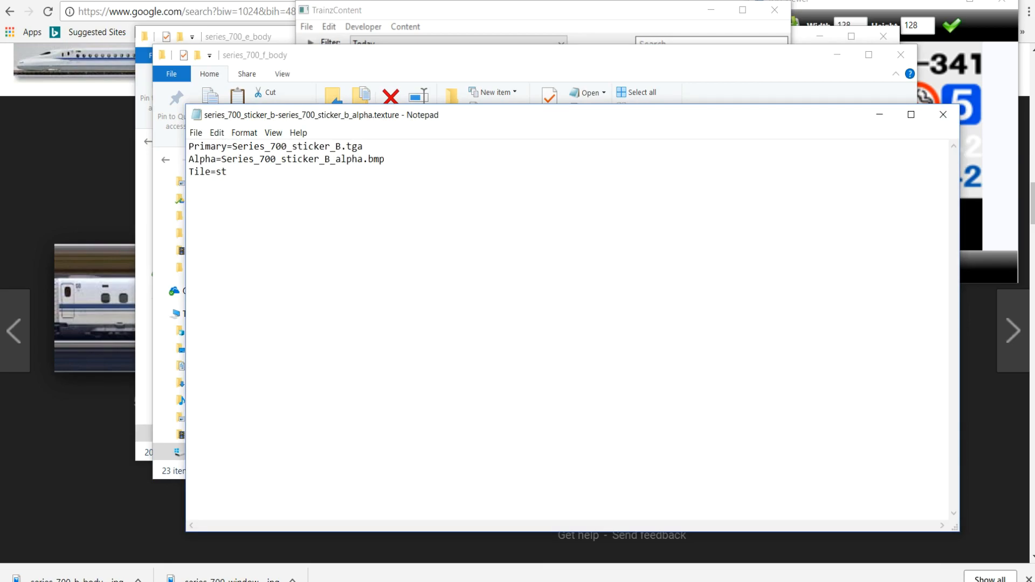
{"action": "key", "text": "BackSpace"}
{"action": "key", "text": "BackSpace"}
{"action": "key", "text": "BackSpace"}
{"action": "type", "text": "tga"}
{"action": "left_click", "coordinate": [943, 114]}
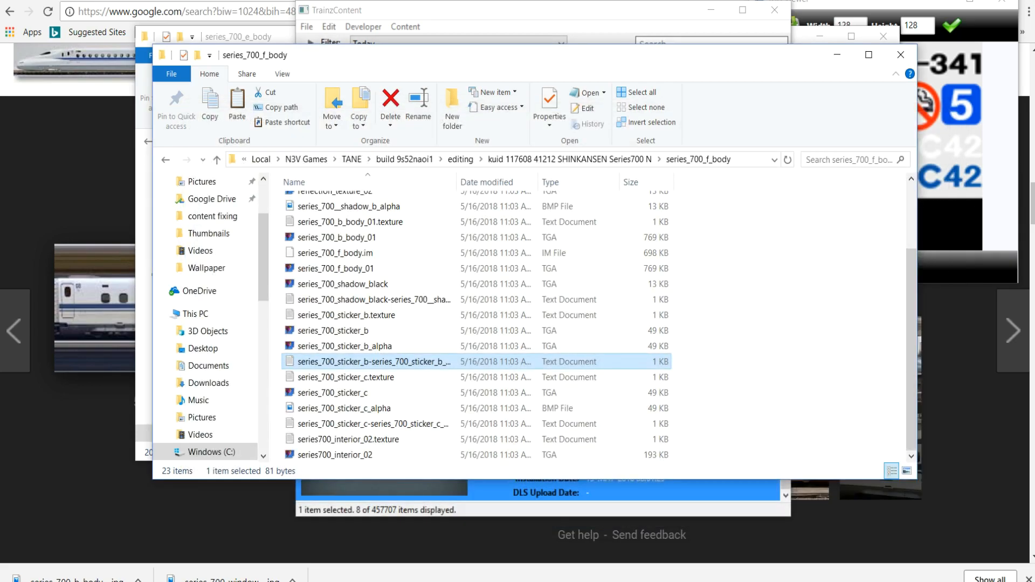
- Close the series_700_f_body folder and resubmit the corrected SHINKANSEN Series700 NOZOMI <6> asset
{"action": "left_click", "coordinate": [900, 54]}
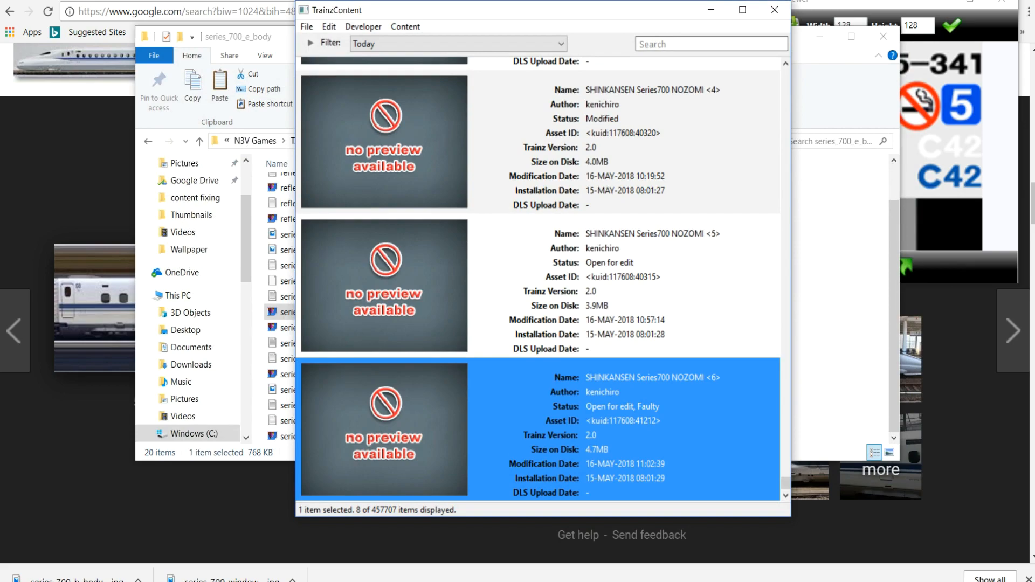
{"action": "right_click", "coordinate": [625, 461]}
{"action": "left_click", "coordinate": [674, 286]}
- Preview the SHINKANSEN Series700 NOZOMI <6> asset and inspect its car model
{"action": "right_click", "coordinate": [672, 114]}
{"action": "mouse_move", "coordinate": [755, 213]}
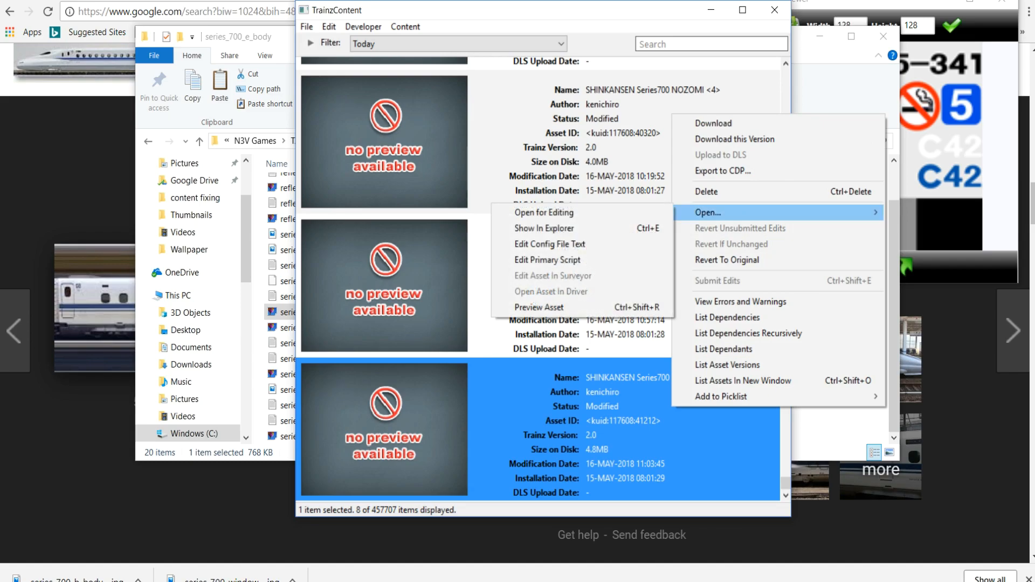
{"action": "left_click", "coordinate": [539, 307]}
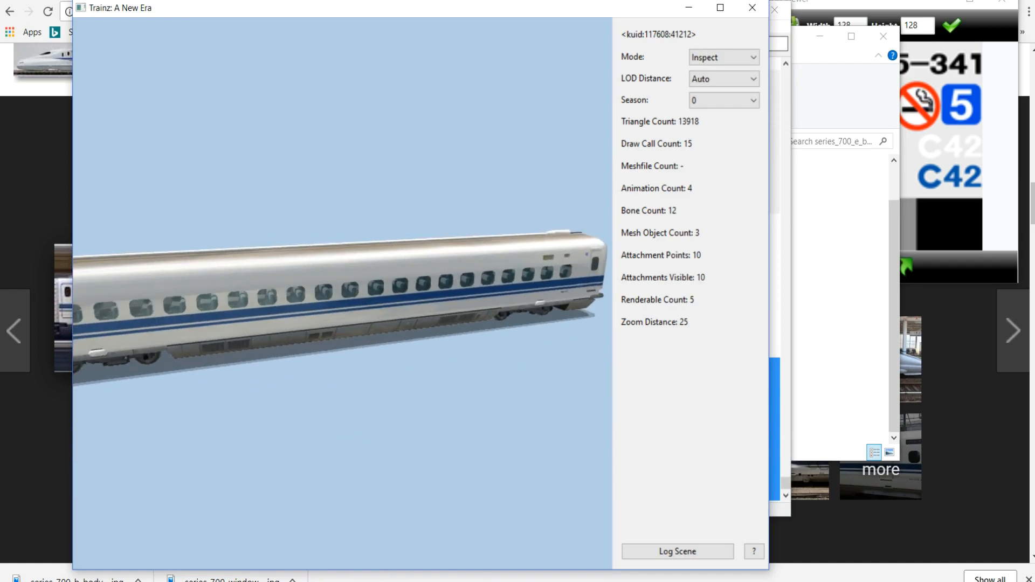
{"action": "scroll", "coordinate": [342, 293], "scroll_direction": "up", "scroll_amount": 2}
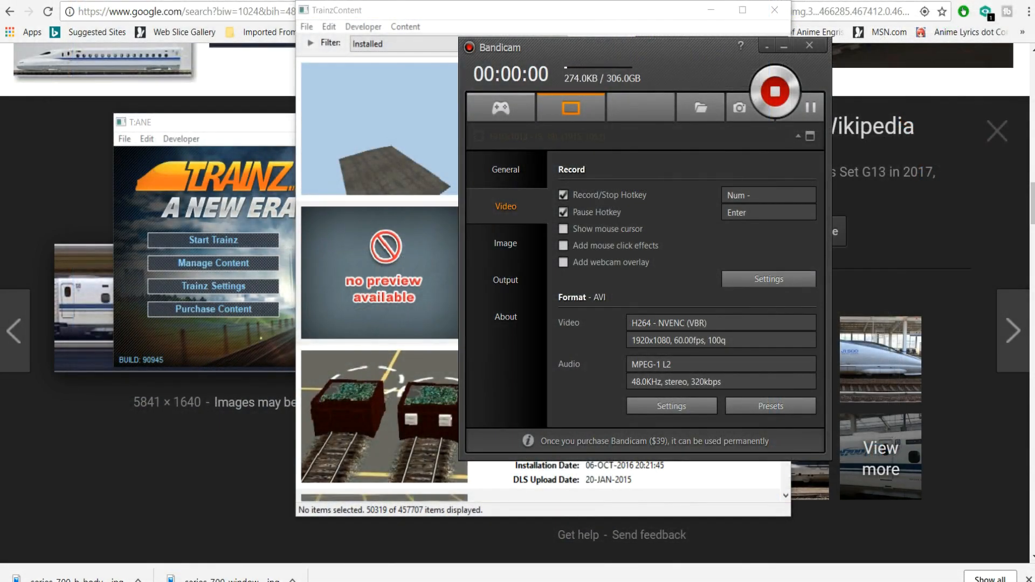
- Search the installed content for shinkansen
{"action": "left_click", "coordinate": [384, 273]}
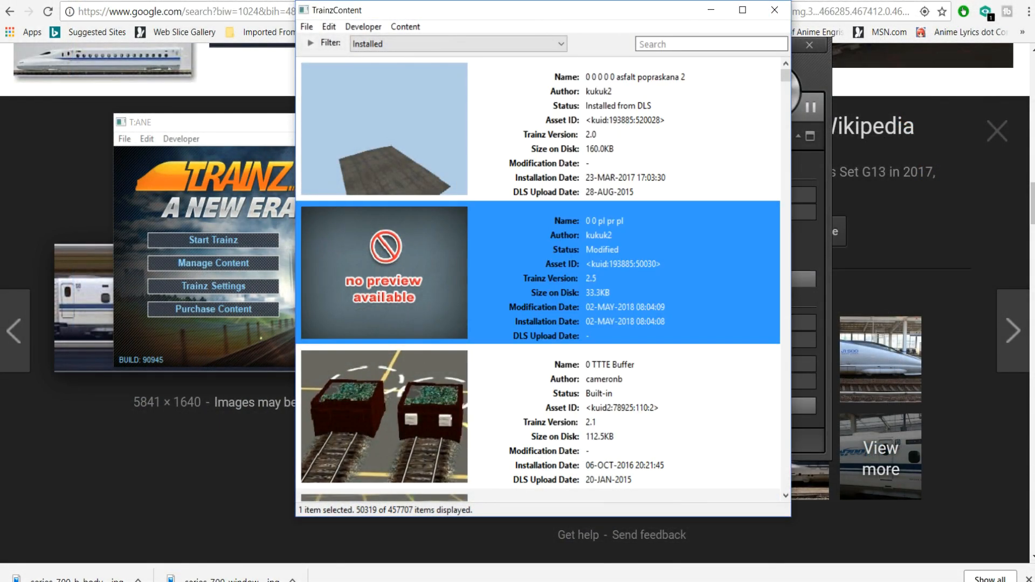
{"action": "left_click", "coordinate": [710, 44]}
{"action": "type", "text": "sjinkansen"}
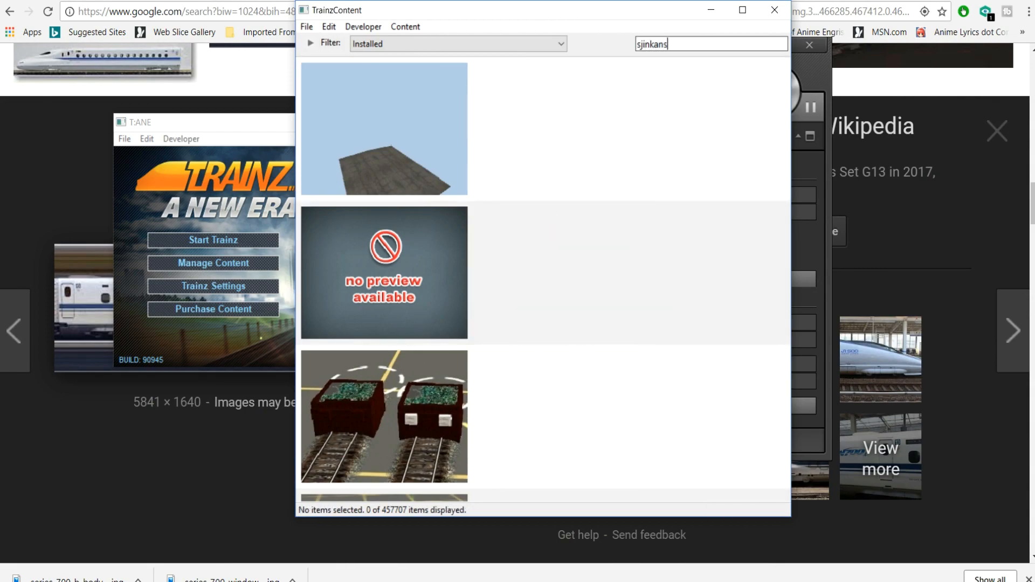
{"action": "key", "text": "BackSpace"}
{"action": "key", "text": "BackSpace"}
{"action": "key", "text": "BackSpace"}
{"action": "key", "text": "BackSpace"}
{"action": "key", "text": "BackSpace"}
{"action": "key", "text": "BackSpace"}
{"action": "key", "text": "BackSpace"}
{"action": "key", "text": "BackSpace"}
{"action": "key", "text": "BackSpace"}
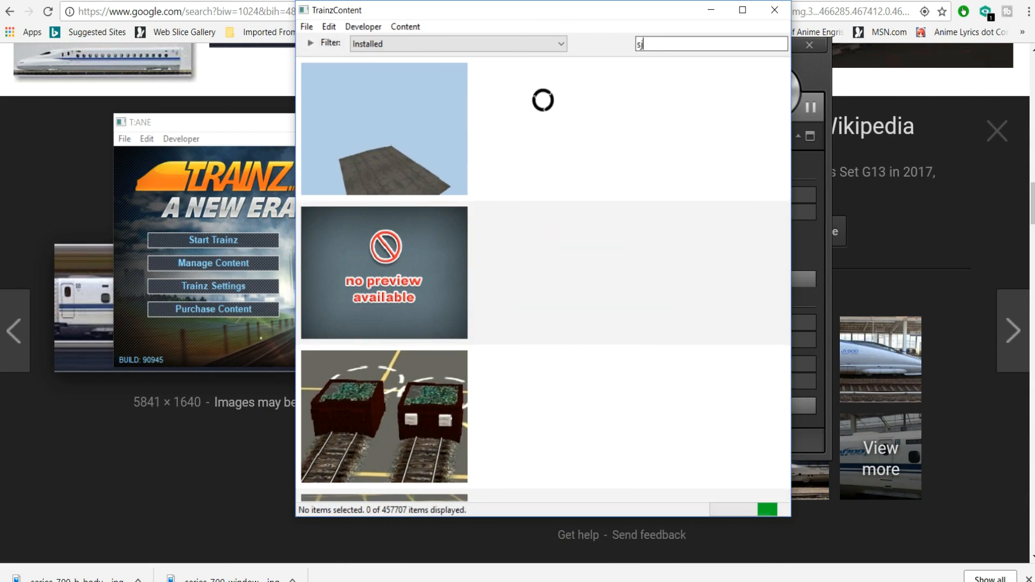
{"action": "type", "text": "h"}
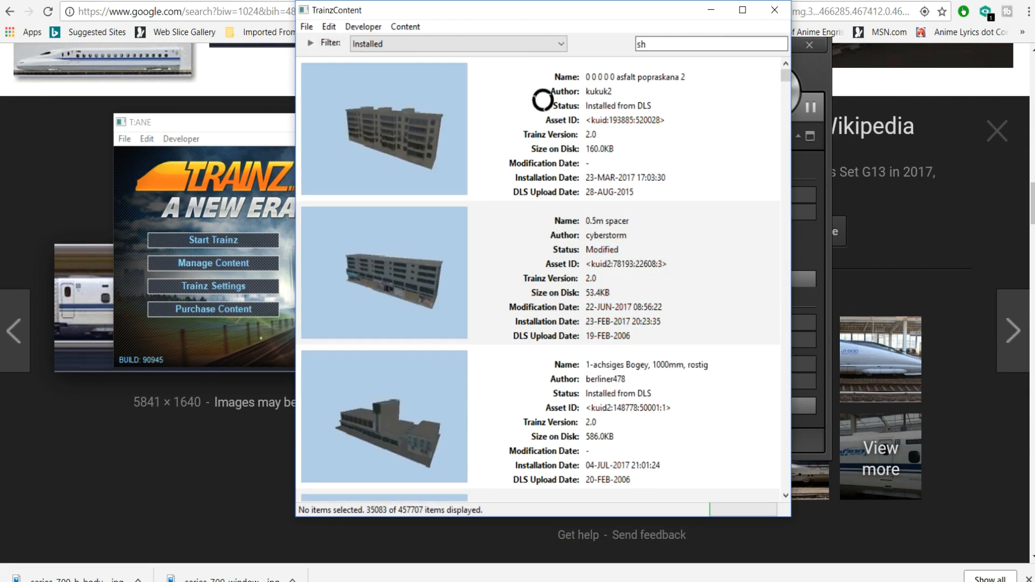
{"action": "type", "text": "inkansen"}
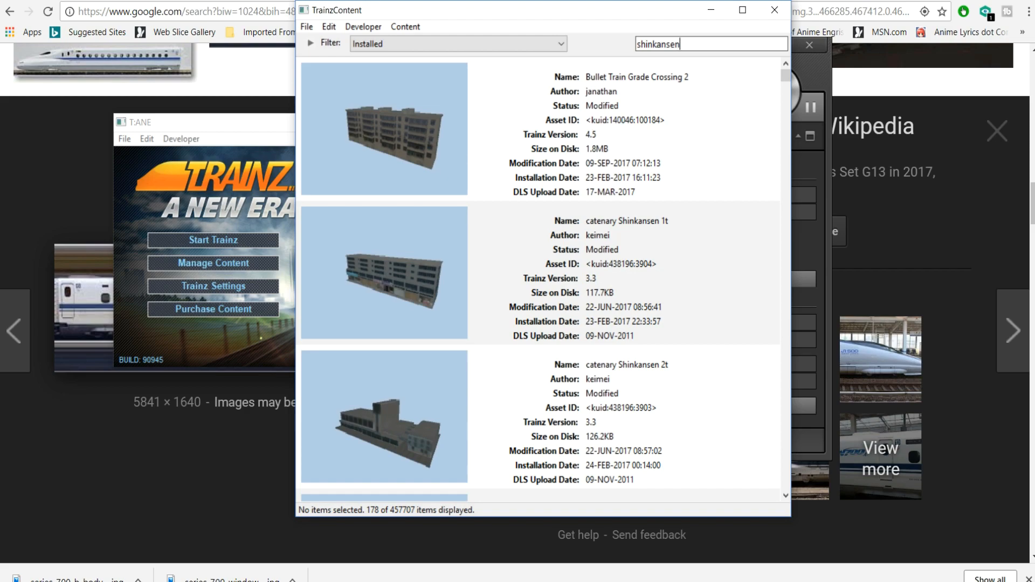
- Look through the installed Shinkansen assets, from the E5 and 700 entries to the JRH SHINKANSEN N700A cars
{"action": "scroll", "coordinate": [540, 280], "scroll_direction": "up", "scroll_amount": 1}
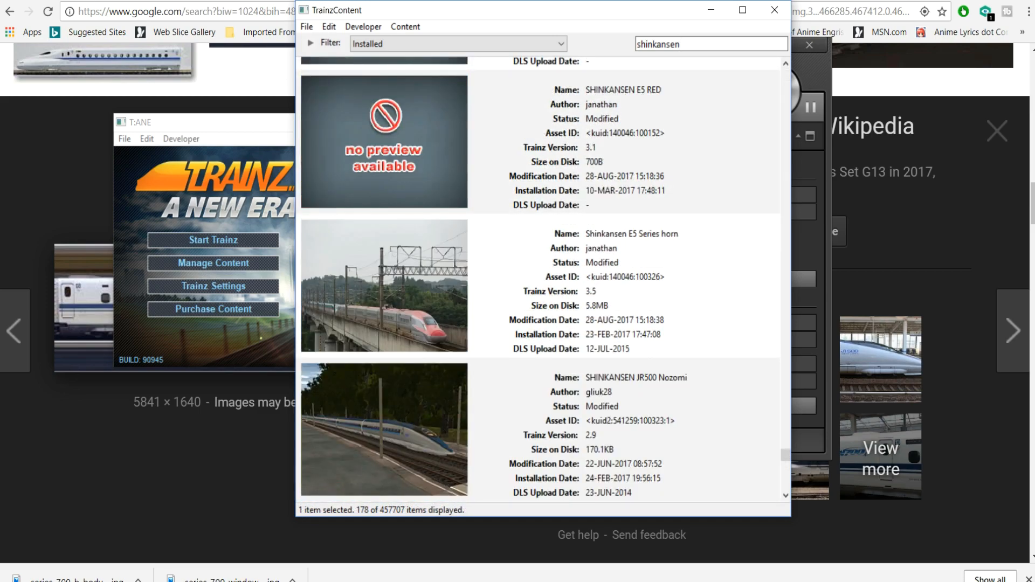
{"action": "scroll", "coordinate": [539, 281], "scroll_direction": "up", "scroll_amount": 1}
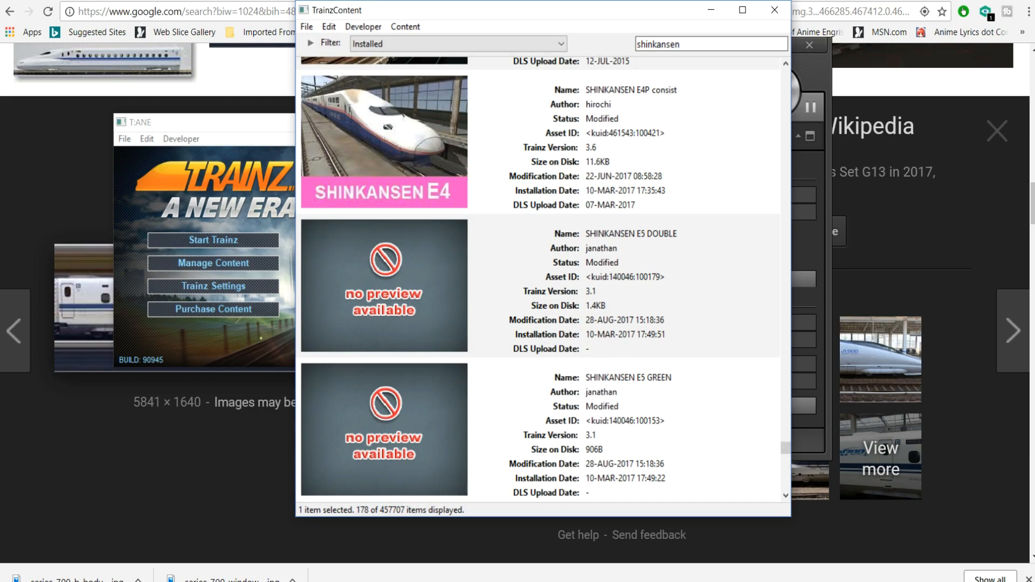
{"action": "scroll", "coordinate": [540, 281], "scroll_direction": "up", "scroll_amount": 1}
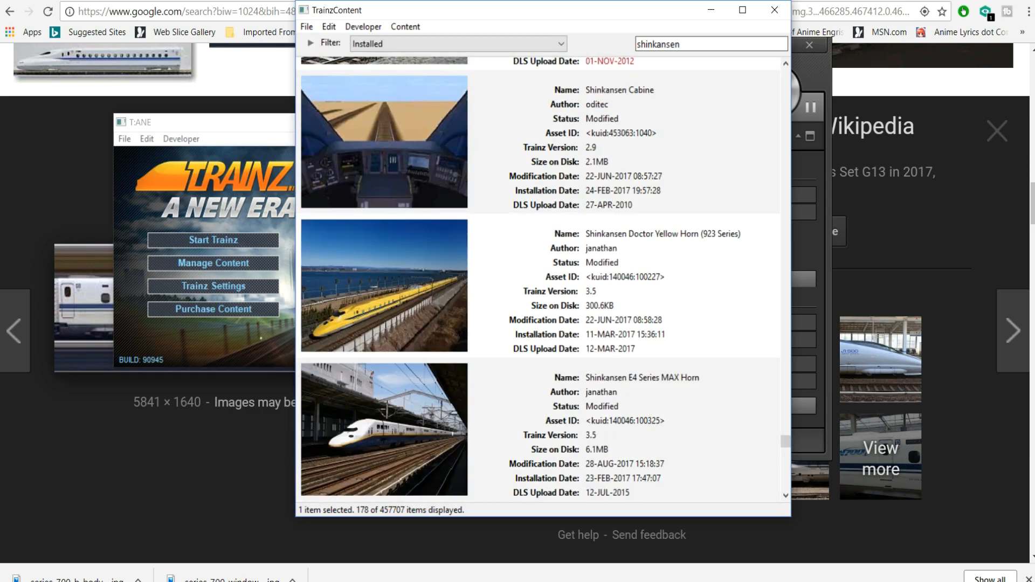
{"action": "scroll", "coordinate": [539, 281], "scroll_direction": "up", "scroll_amount": 1}
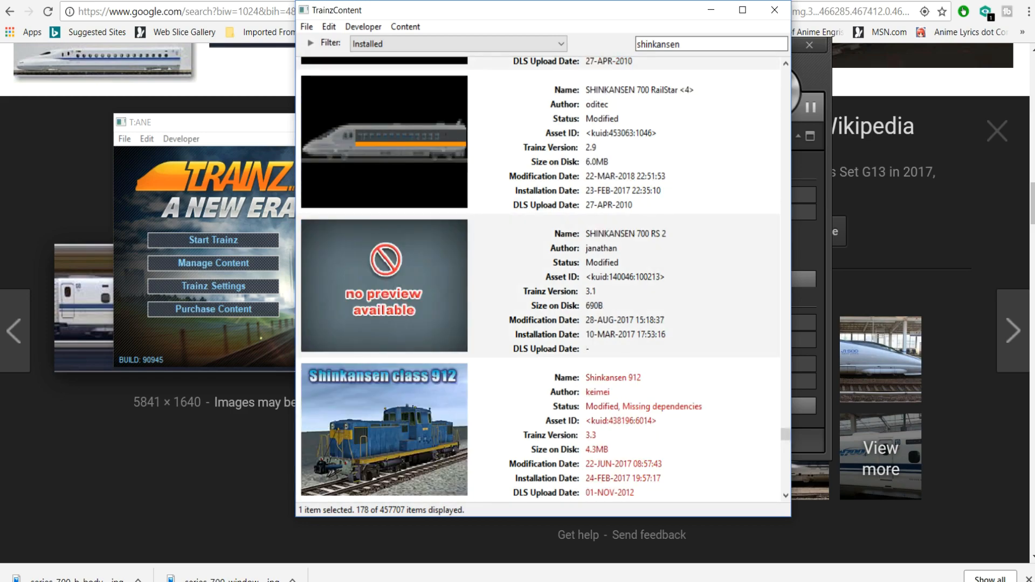
{"action": "scroll", "coordinate": [540, 281], "scroll_direction": "up", "scroll_amount": 2}
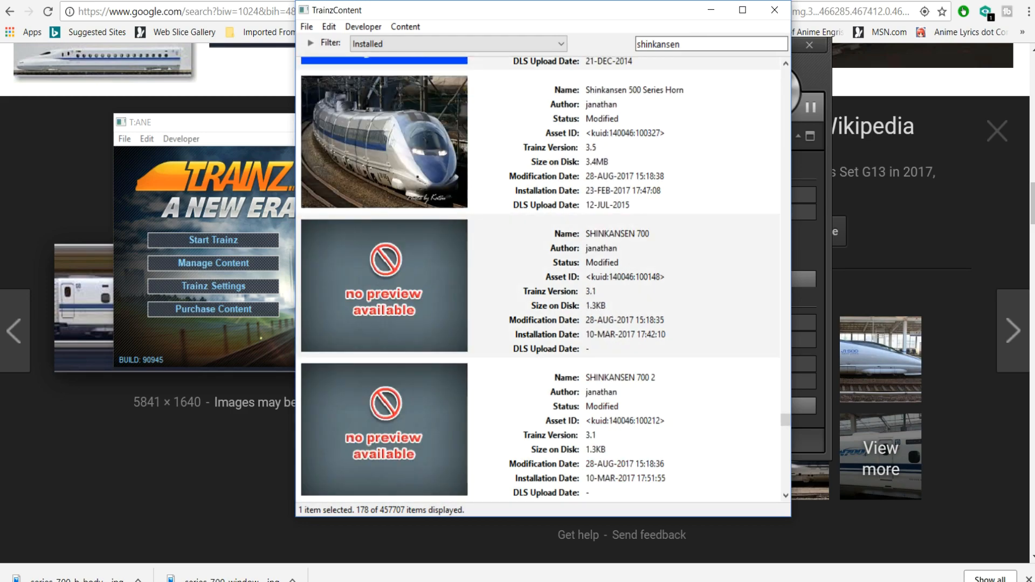
{"action": "scroll", "coordinate": [539, 281], "scroll_direction": "up", "scroll_amount": 1}
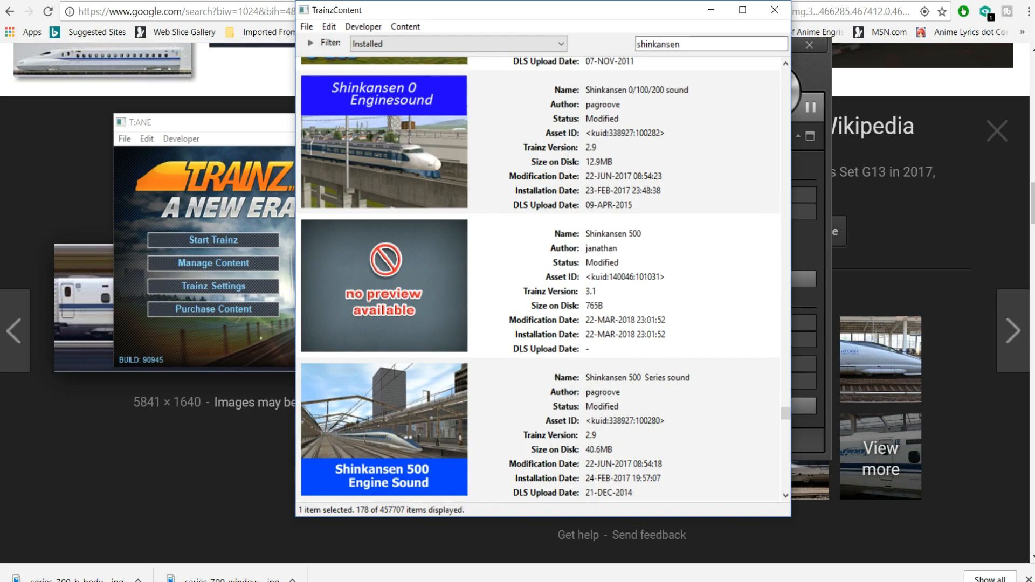
{"action": "scroll", "coordinate": [539, 281], "scroll_direction": "up", "scroll_amount": 4}
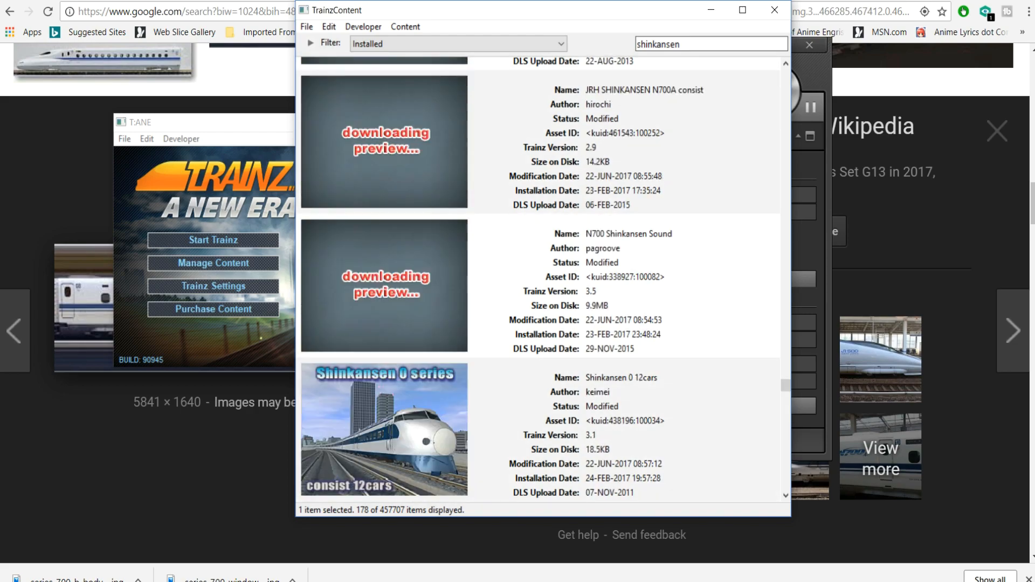
{"action": "scroll", "coordinate": [540, 280], "scroll_direction": "up", "scroll_amount": 2}
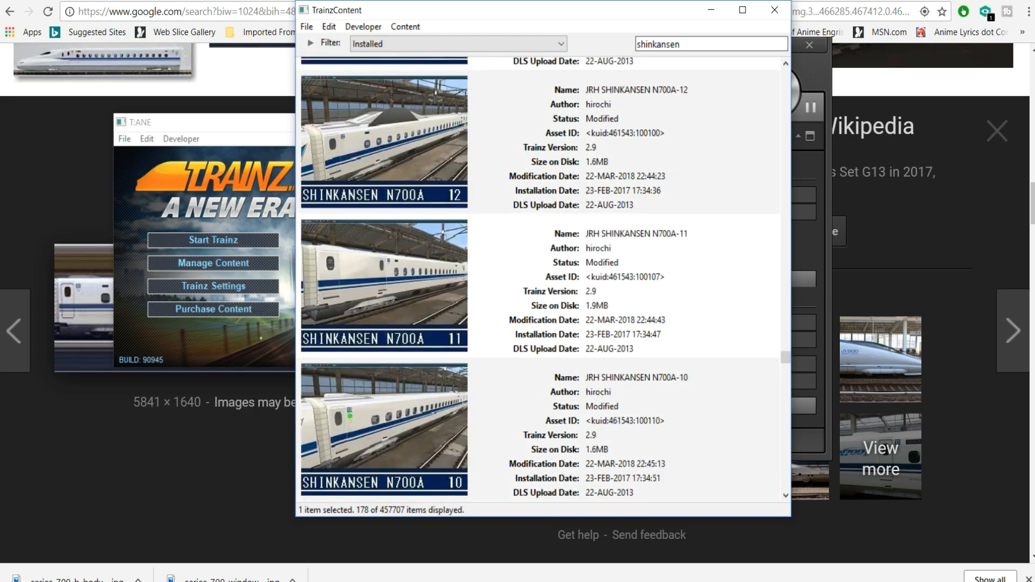
- Search the installed content for series 700 and look through the matching assets
{"action": "double_click", "coordinate": [659, 45]}
{"action": "type", "text": "series "}
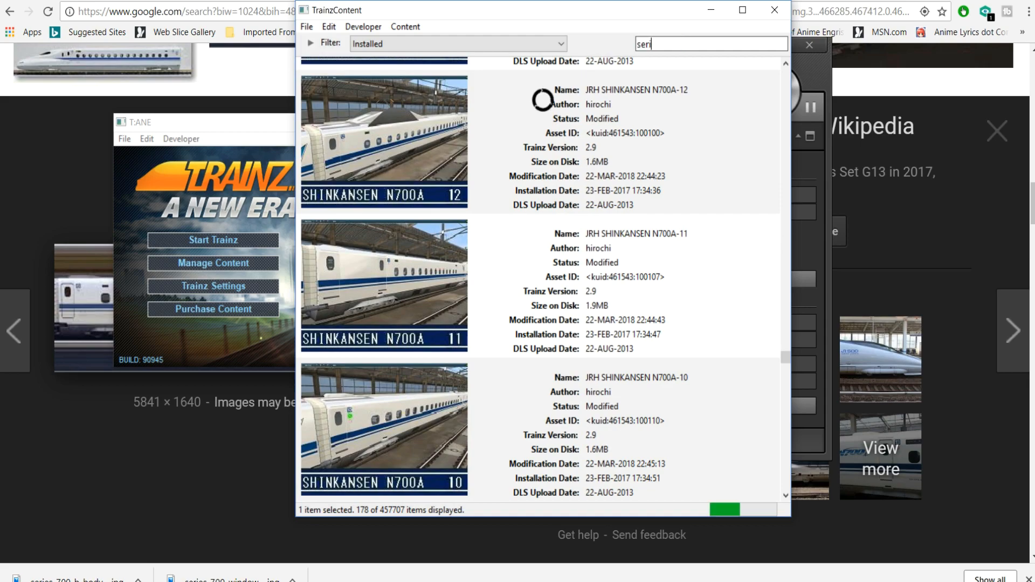
{"action": "type", "text": "700"}
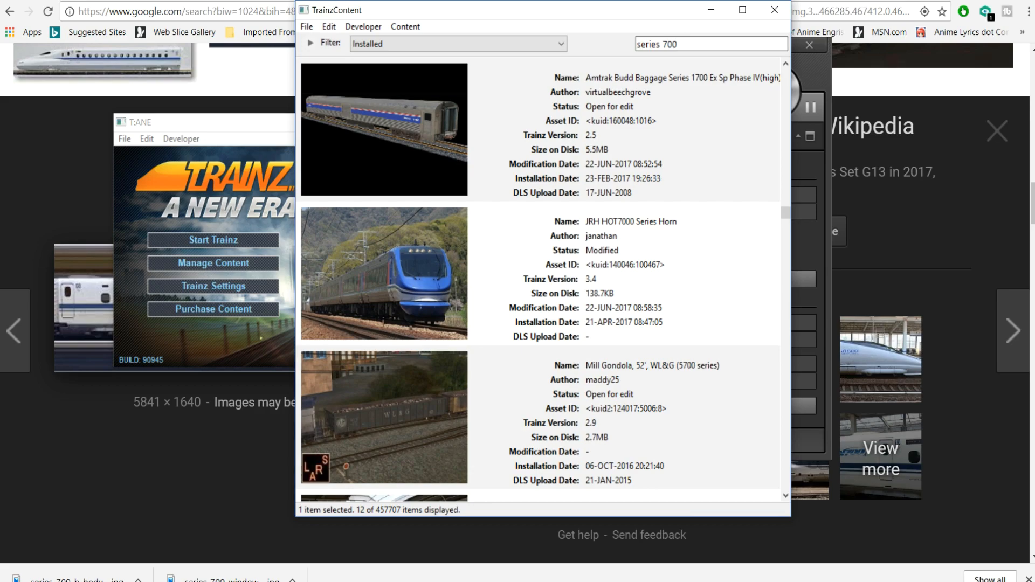
{"action": "scroll", "coordinate": [539, 280], "scroll_direction": "down", "scroll_amount": 1}
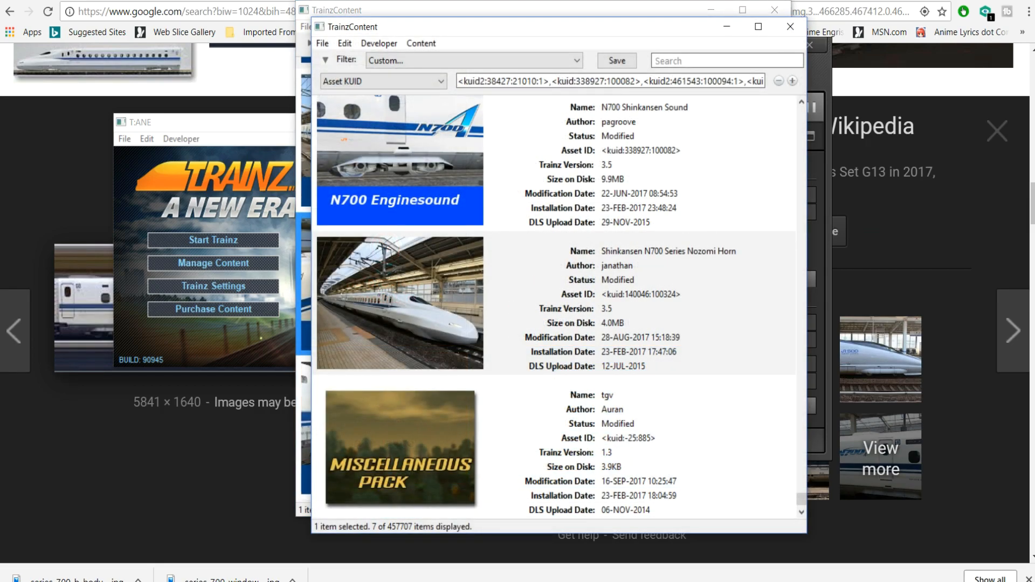
- Select N700 Shinkansen Sound in the dependency list, and show SHINKANSEN Series700 NOZOMI <1> in Explorer
{"action": "left_click", "coordinate": [554, 163]}
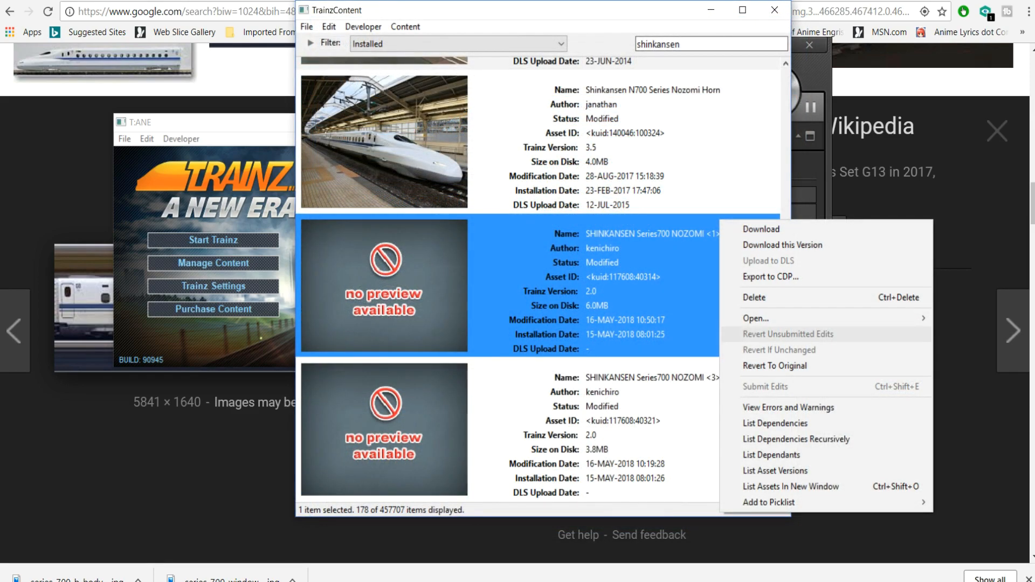
{"action": "mouse_move", "coordinate": [755, 318]}
{"action": "left_click", "coordinate": [593, 337]}
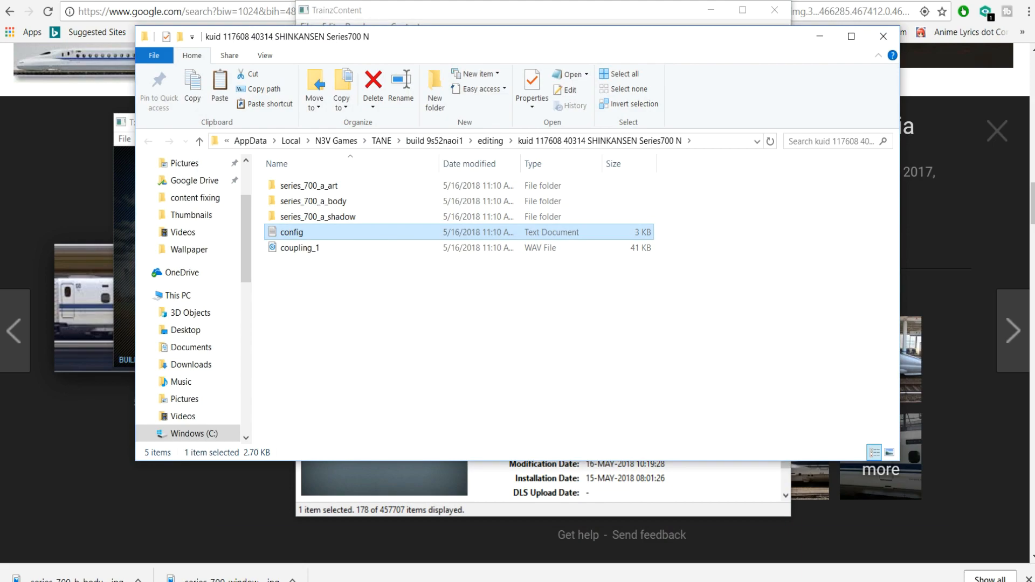
- Open the config file of SHINKANSEN Series700 NOZOMI <1> and set its enginesound reference to <kuid:338927:100082>
{"action": "key", "text": "Return"}
{"action": "scroll", "coordinate": [566, 330], "scroll_direction": "down", "scroll_amount": 1}
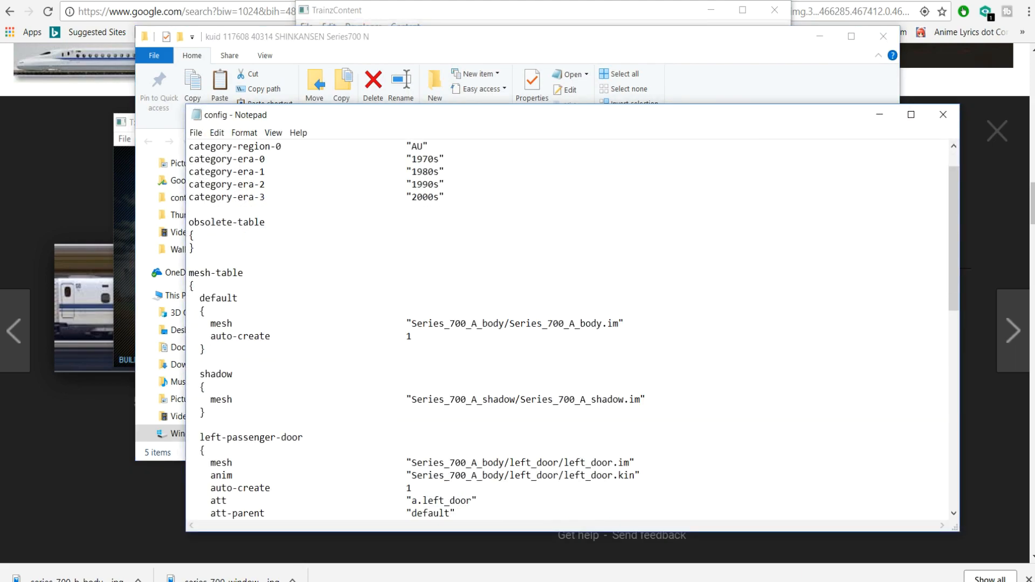
{"action": "scroll", "coordinate": [566, 329], "scroll_direction": "down", "scroll_amount": 10}
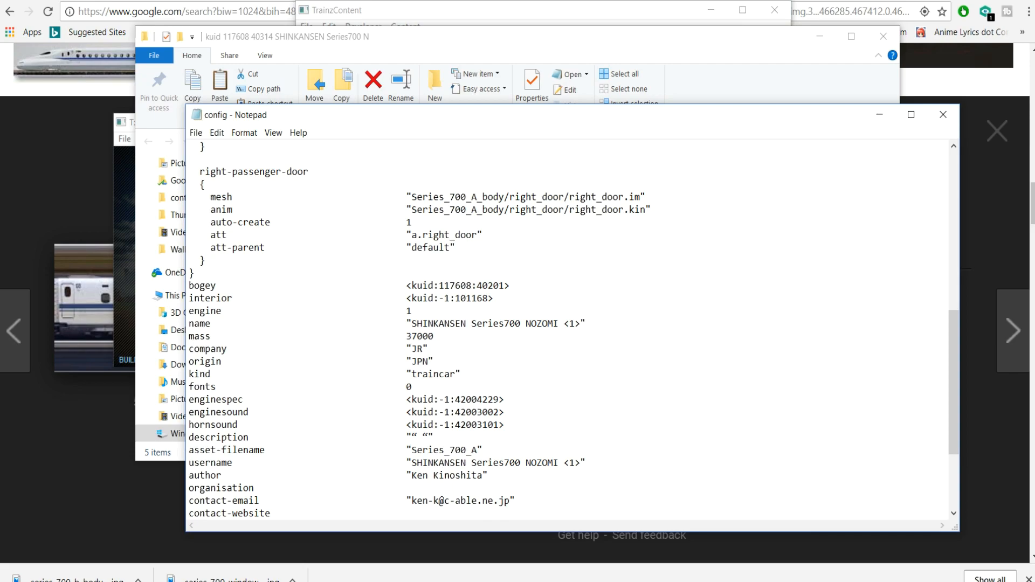
{"action": "left_click_drag", "start_coordinate": [244, 411], "coordinate": [472, 412]}
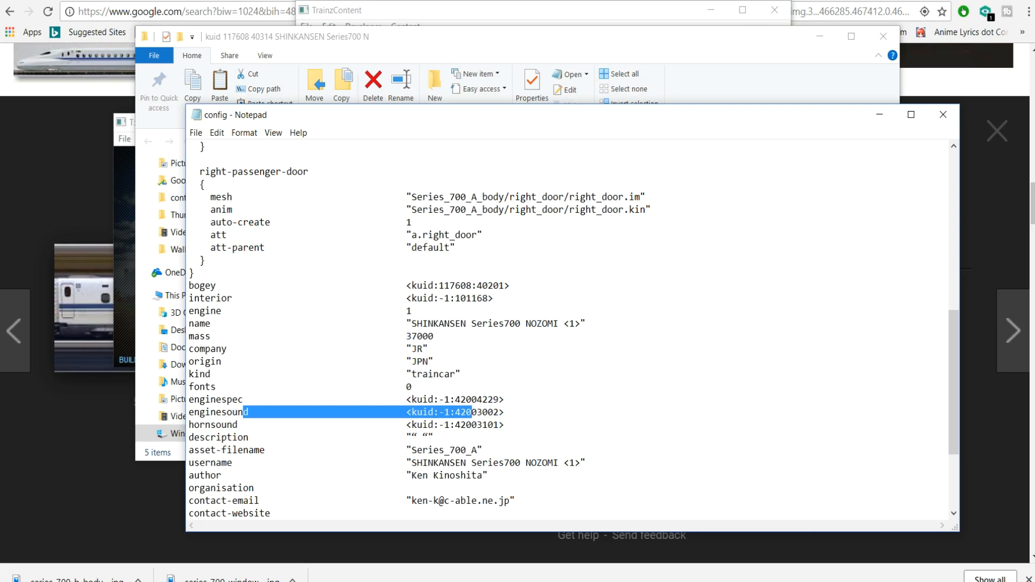
{"action": "left_click", "coordinate": [445, 412]}
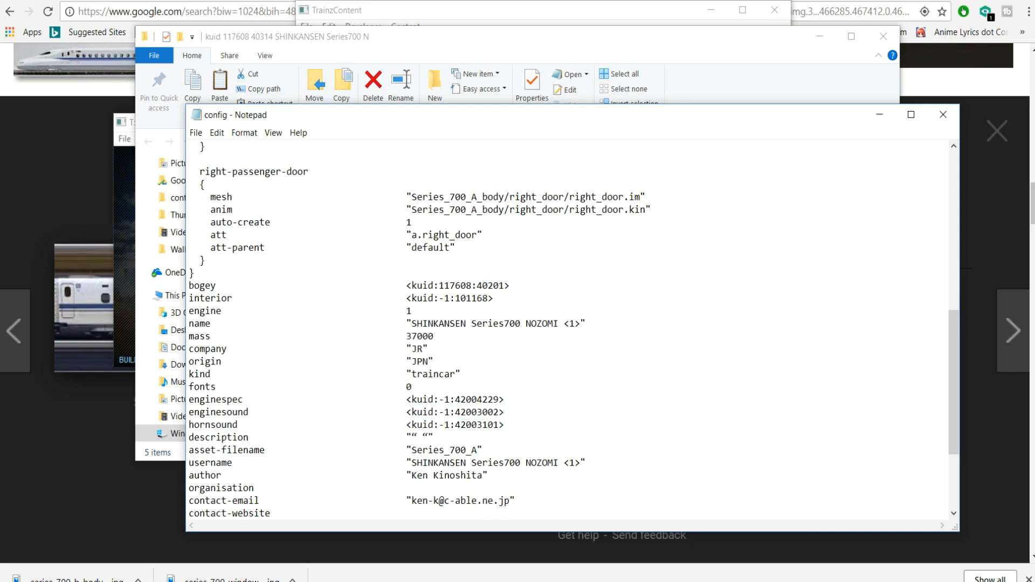
{"action": "mouse_move", "coordinate": [450, 412]}
{"action": "left_mouse_down"}
{"action": "mouse_move", "coordinate": [423, 411]}
{"action": "mouse_move", "coordinate": [438, 411]}
{"action": "left_mouse_up"}
{"action": "type", "text": "338"}
{"action": "type", "text": "927"}
{"action": "left_click_drag", "start_coordinate": [522, 412], "coordinate": [476, 412]}
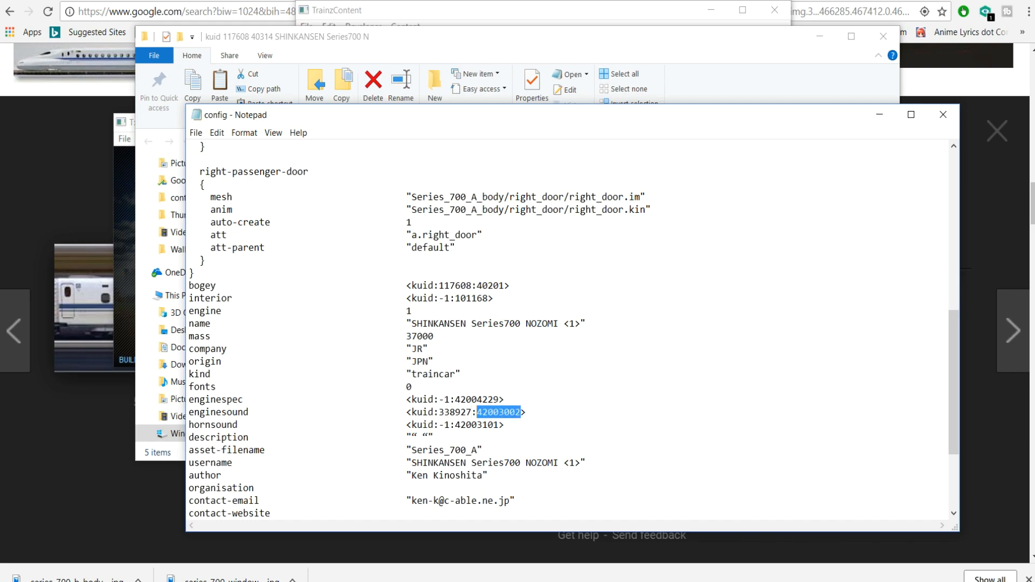
{"action": "type", "text": "100082"}
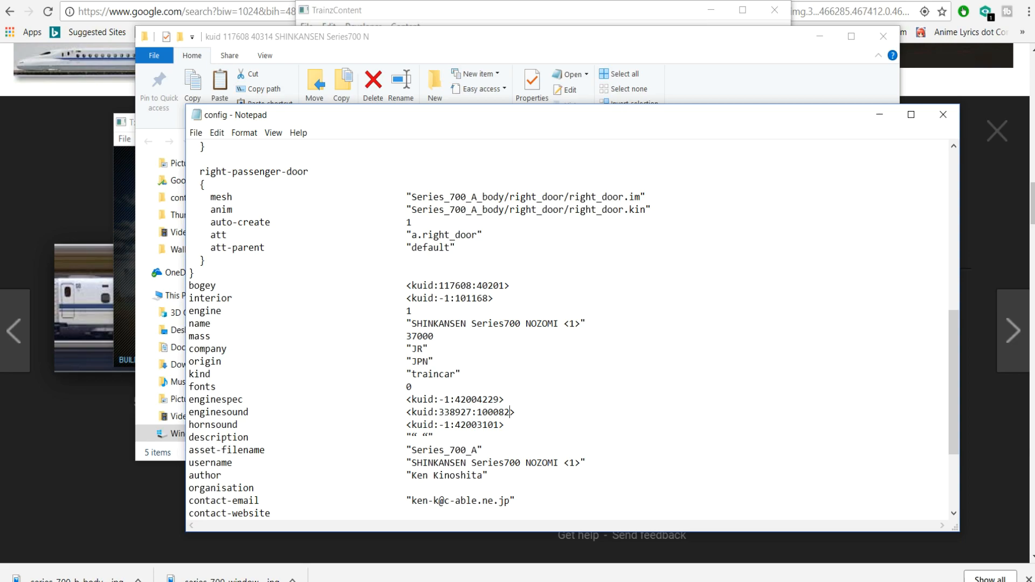
- Set the hornsound reference to <kuid:140046:100324>, then save and close the config file
{"action": "left_click_drag", "start_coordinate": [232, 425], "coordinate": [439, 425]}
{"action": "type", "text": "140046"}
{"action": "left_click_drag", "start_coordinate": [521, 425], "coordinate": [477, 425]}
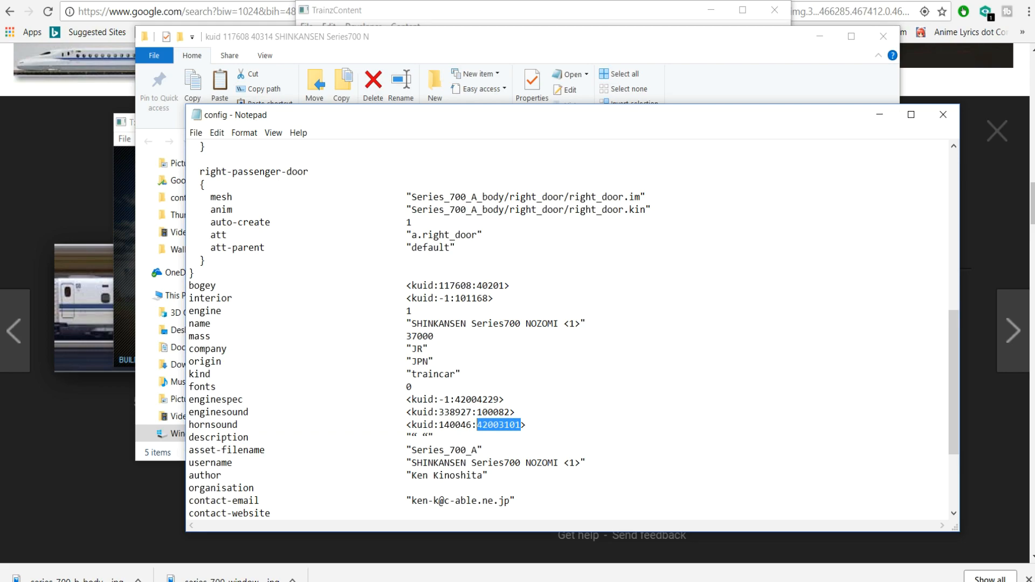
{"action": "type", "text": "100324"}
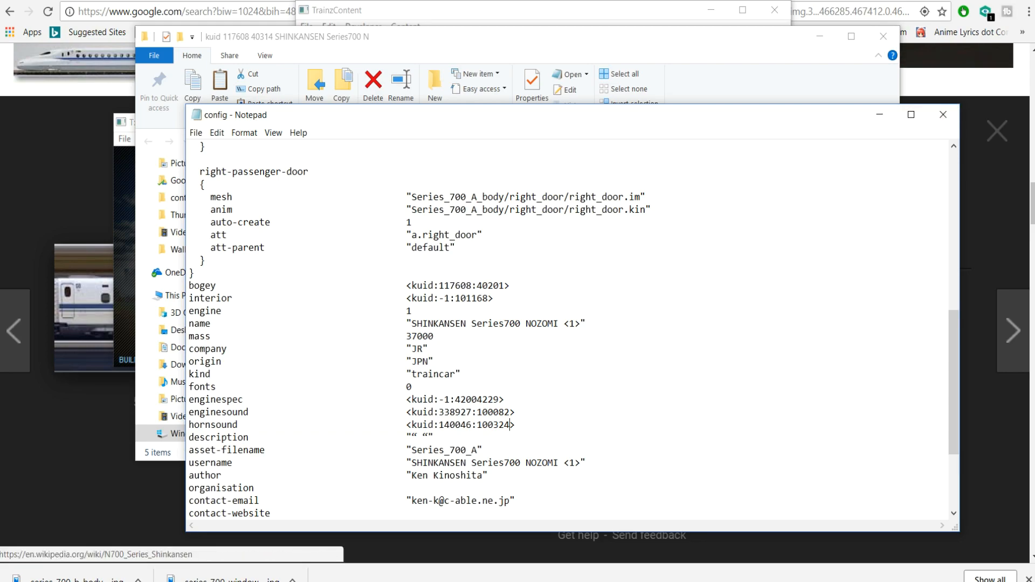
{"action": "left_click", "coordinate": [943, 114]}
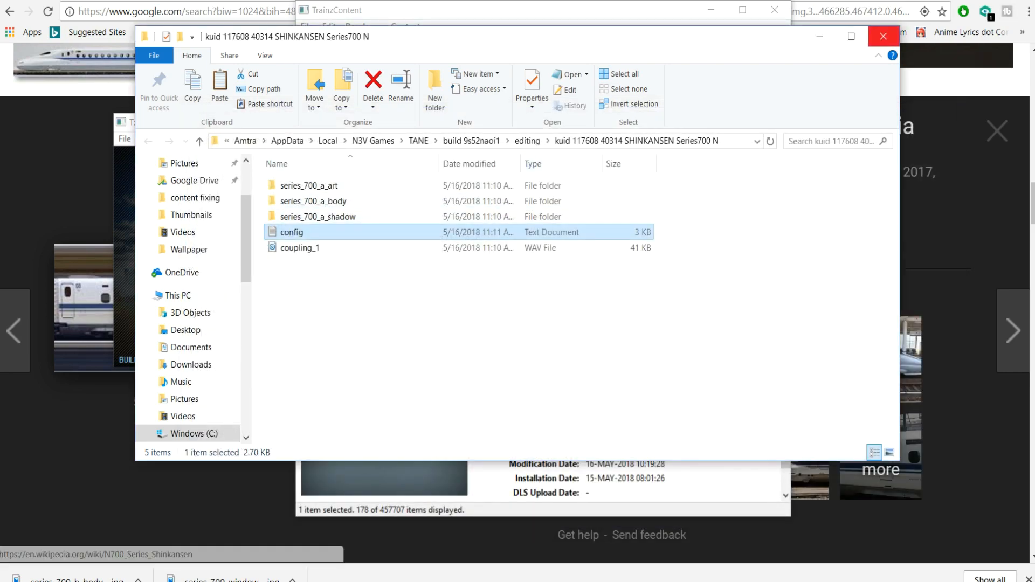
- Close the asset's folder and submit the edits of SHINKANSEN Series700 NOZOMI <1>
{"action": "left_click", "coordinate": [883, 36]}
{"action": "right_click", "coordinate": [538, 293]}
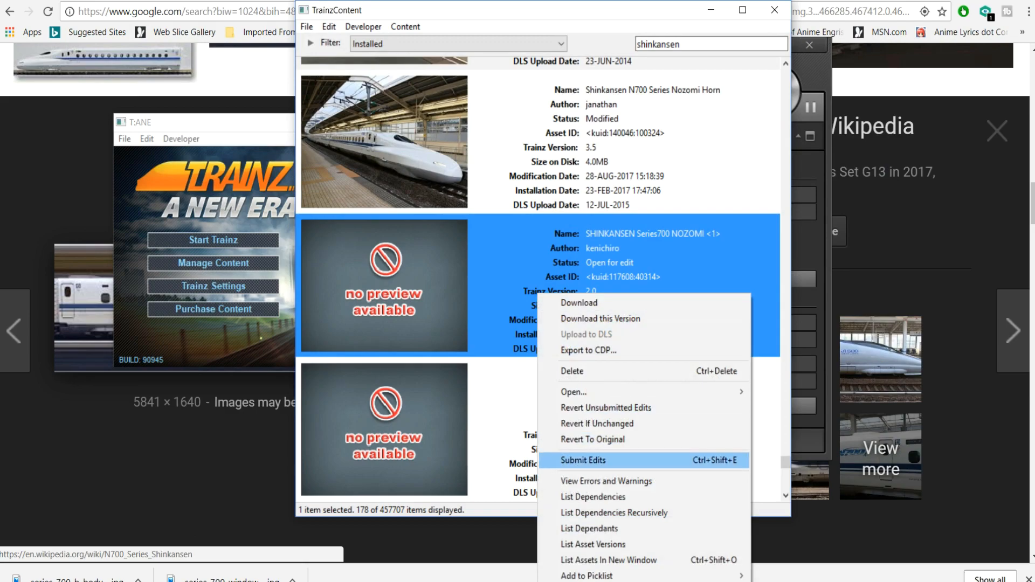
{"action": "left_click", "coordinate": [583, 461]}
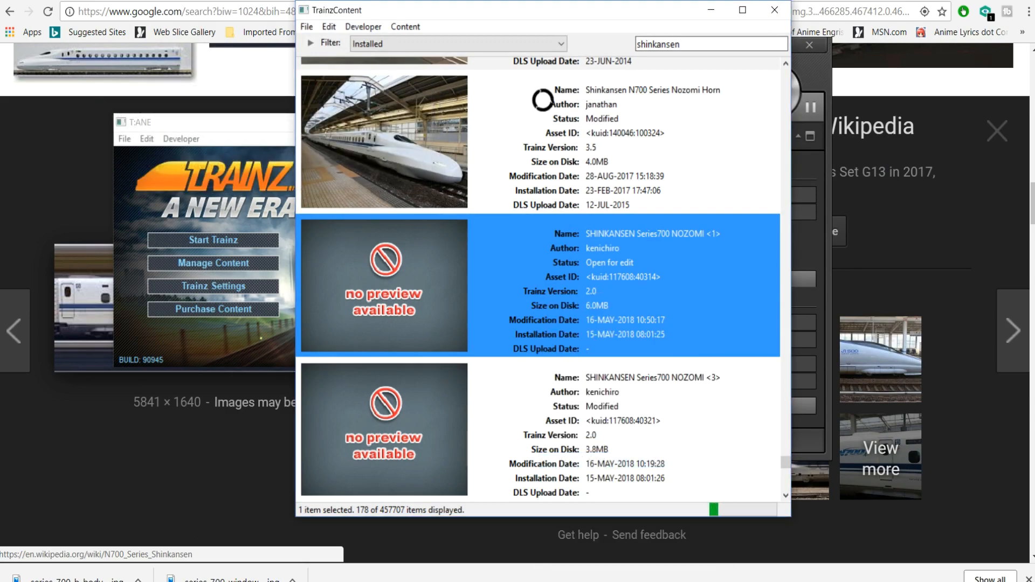
{"action": "scroll", "coordinate": [539, 281], "scroll_direction": "down", "scroll_amount": 3}
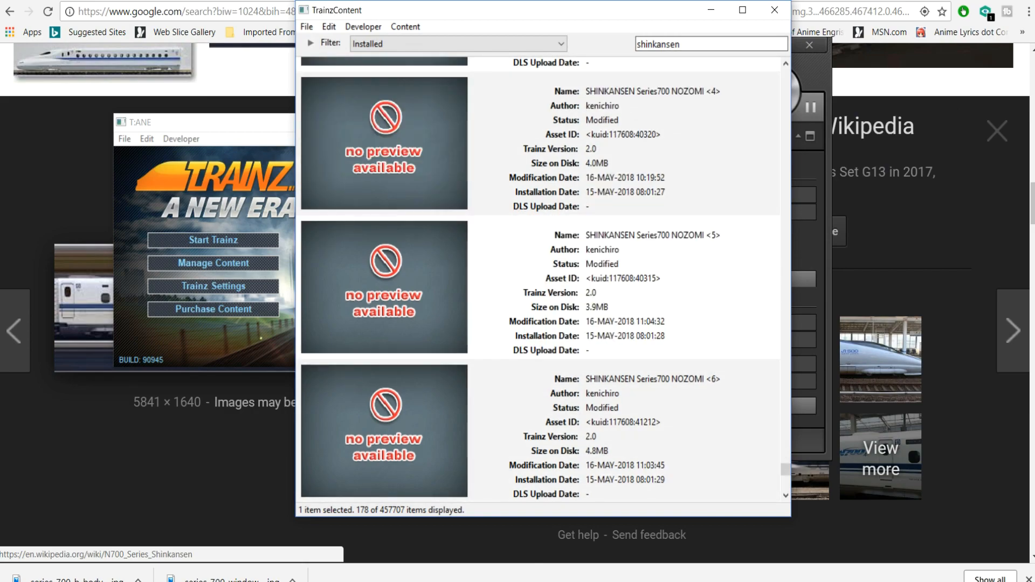
{"action": "scroll", "coordinate": [539, 281], "scroll_direction": "down", "scroll_amount": 3}
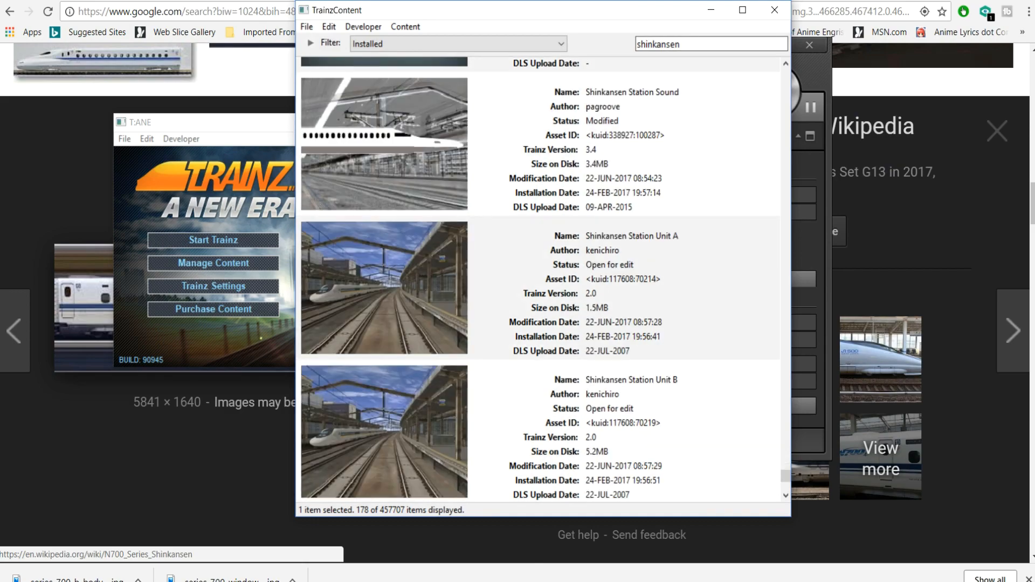
{"action": "scroll", "coordinate": [540, 281], "scroll_direction": "up", "scroll_amount": 3}
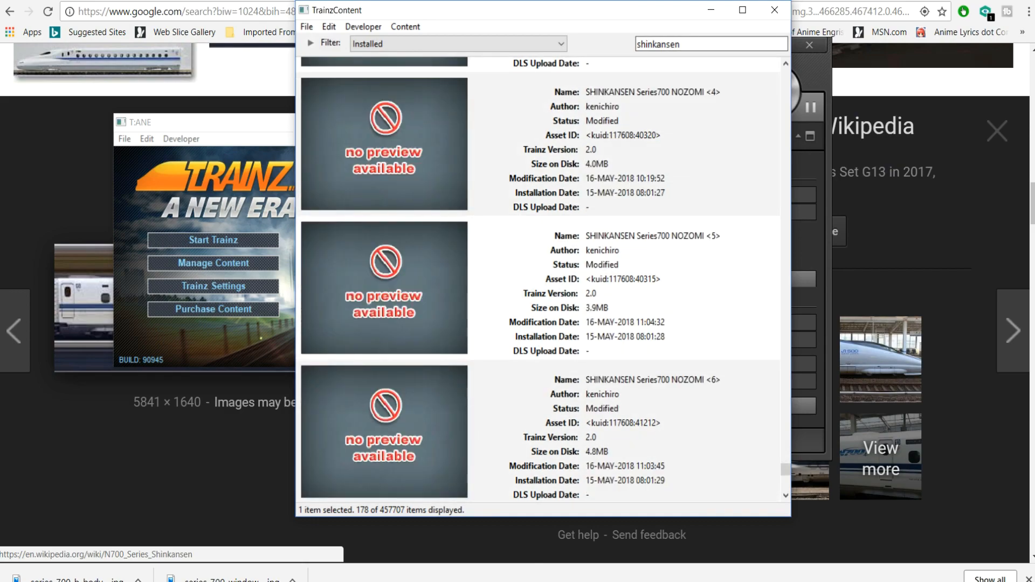